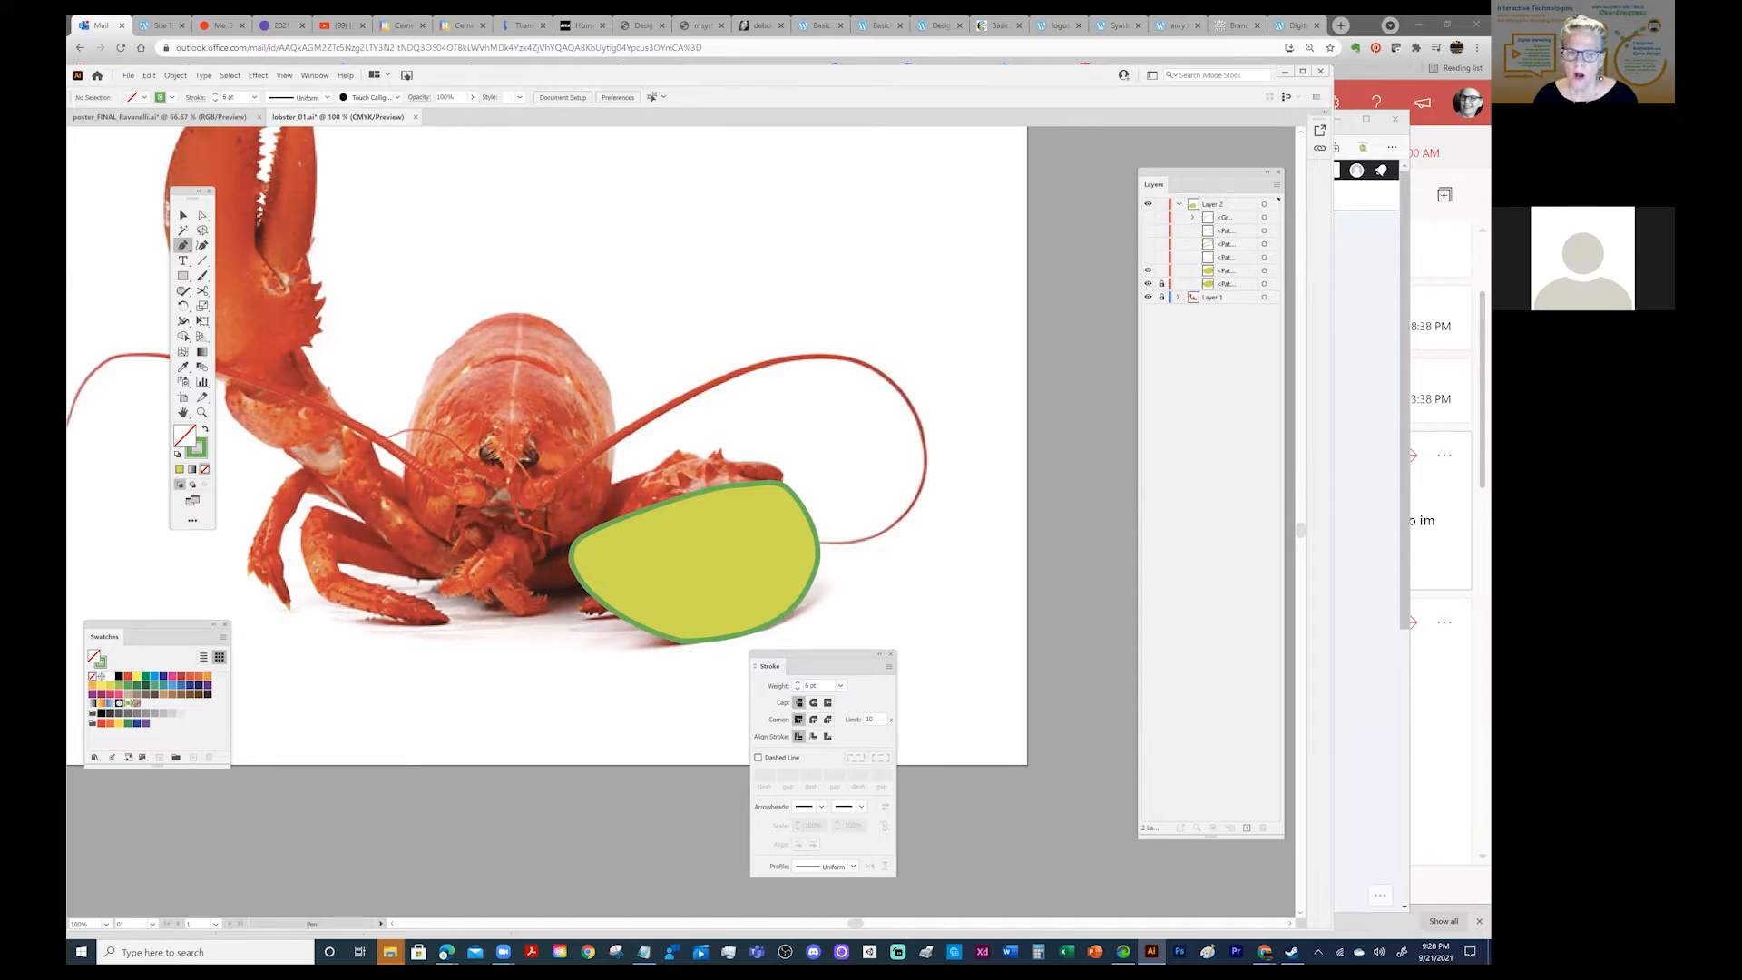
Hide both yellow-filled claw paths on Layer 2 to uncover the lobster's claw in the photo.
click(1148, 271)
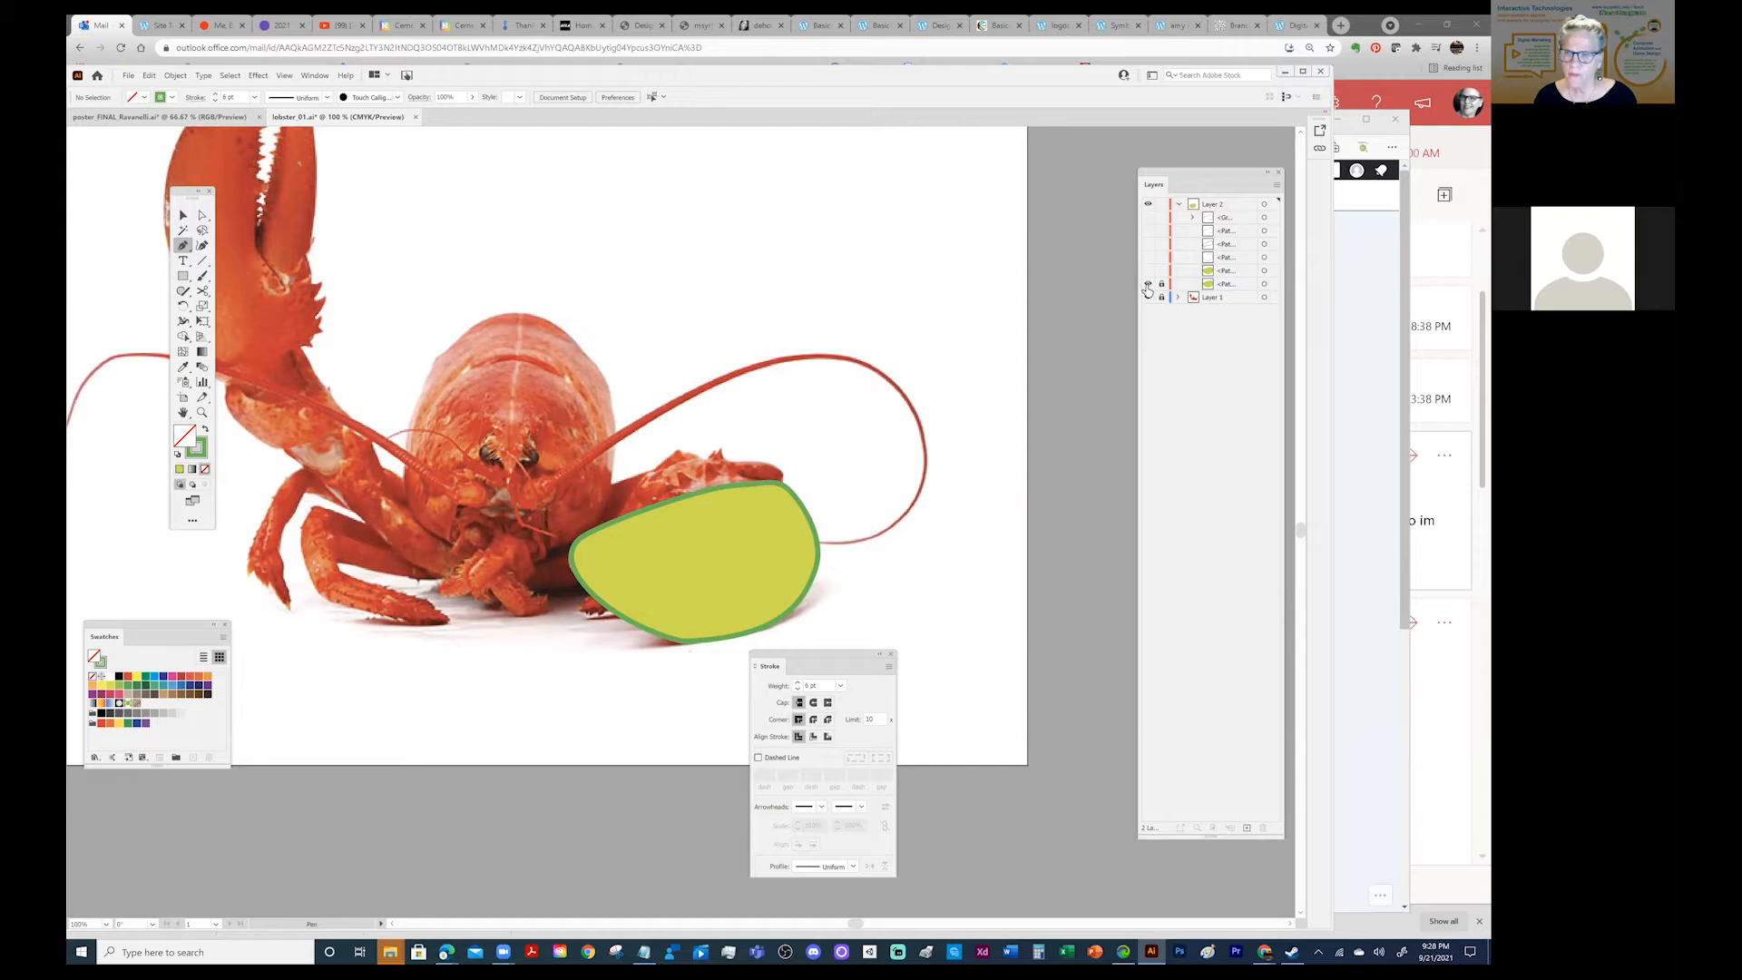
click(1148, 284)
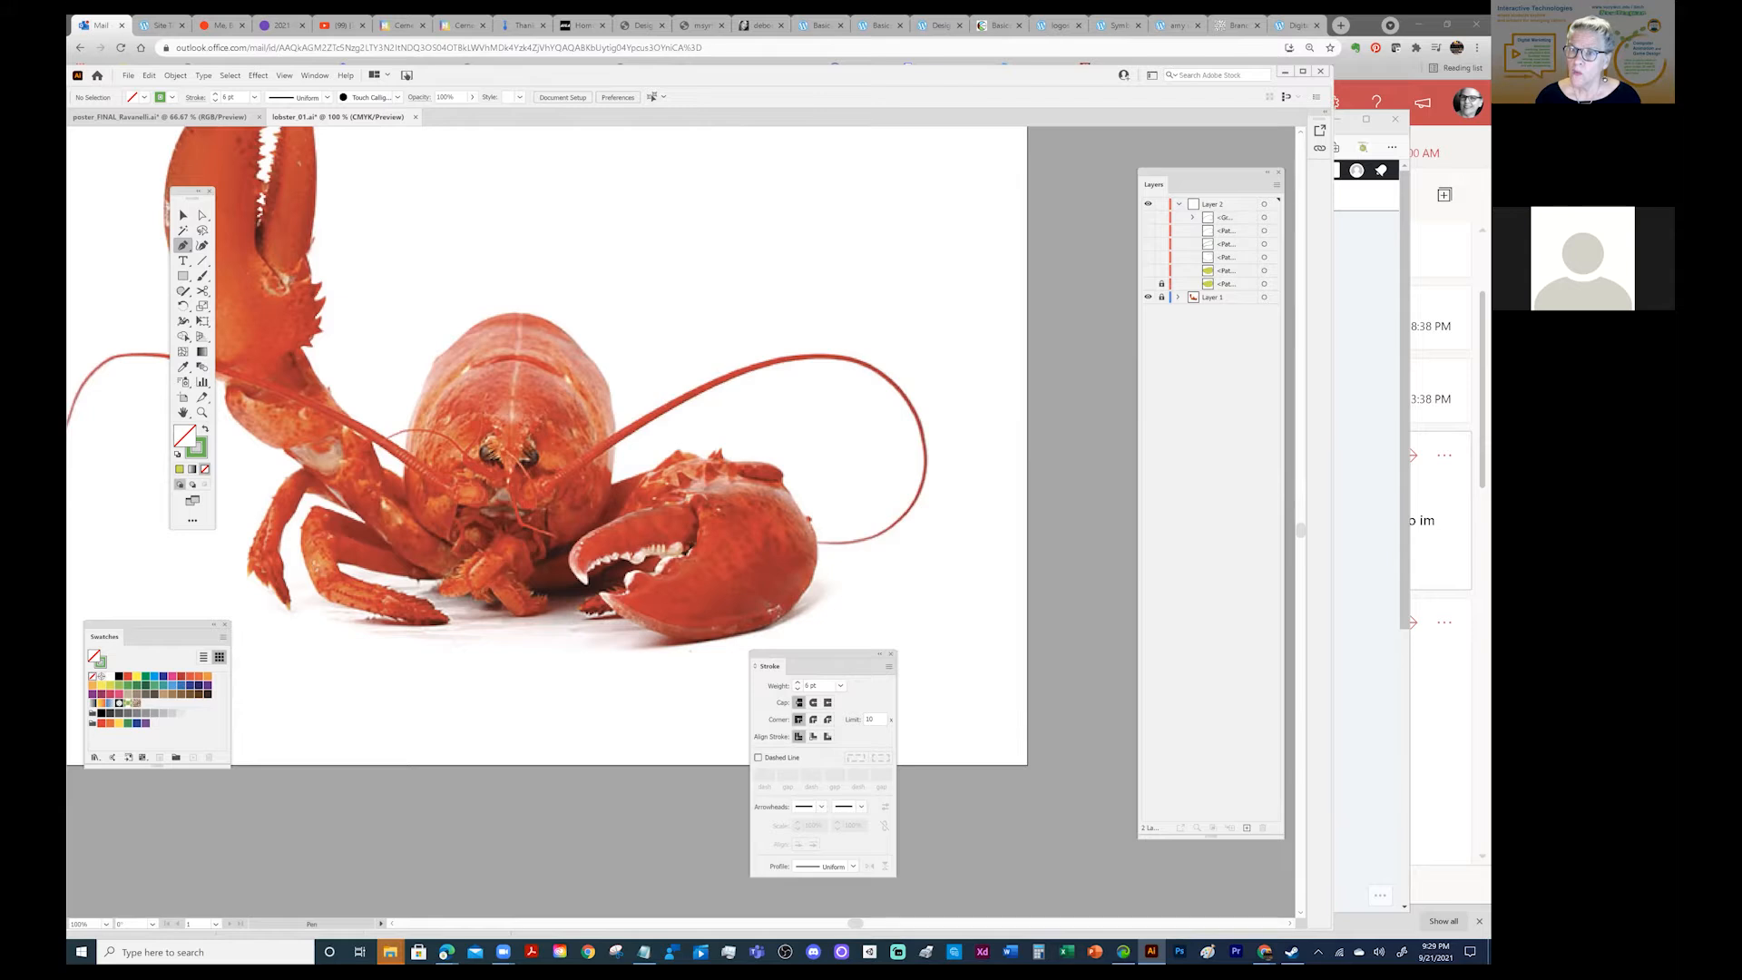
click(1227, 284)
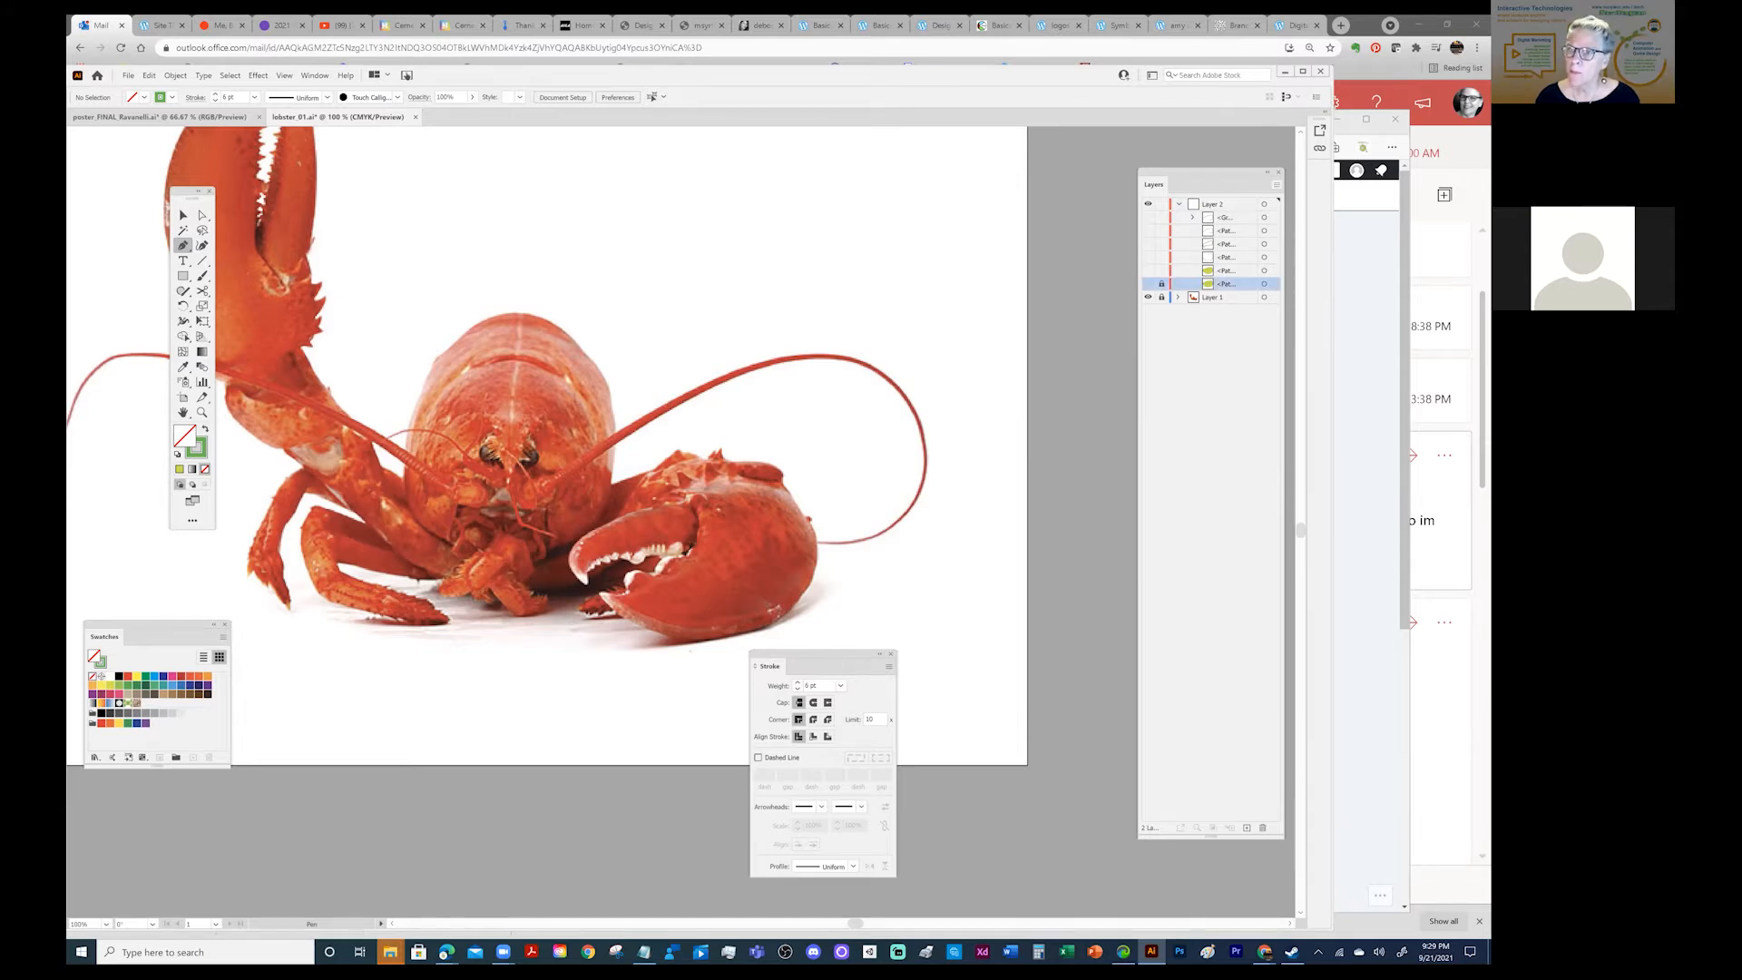
click(1276, 185)
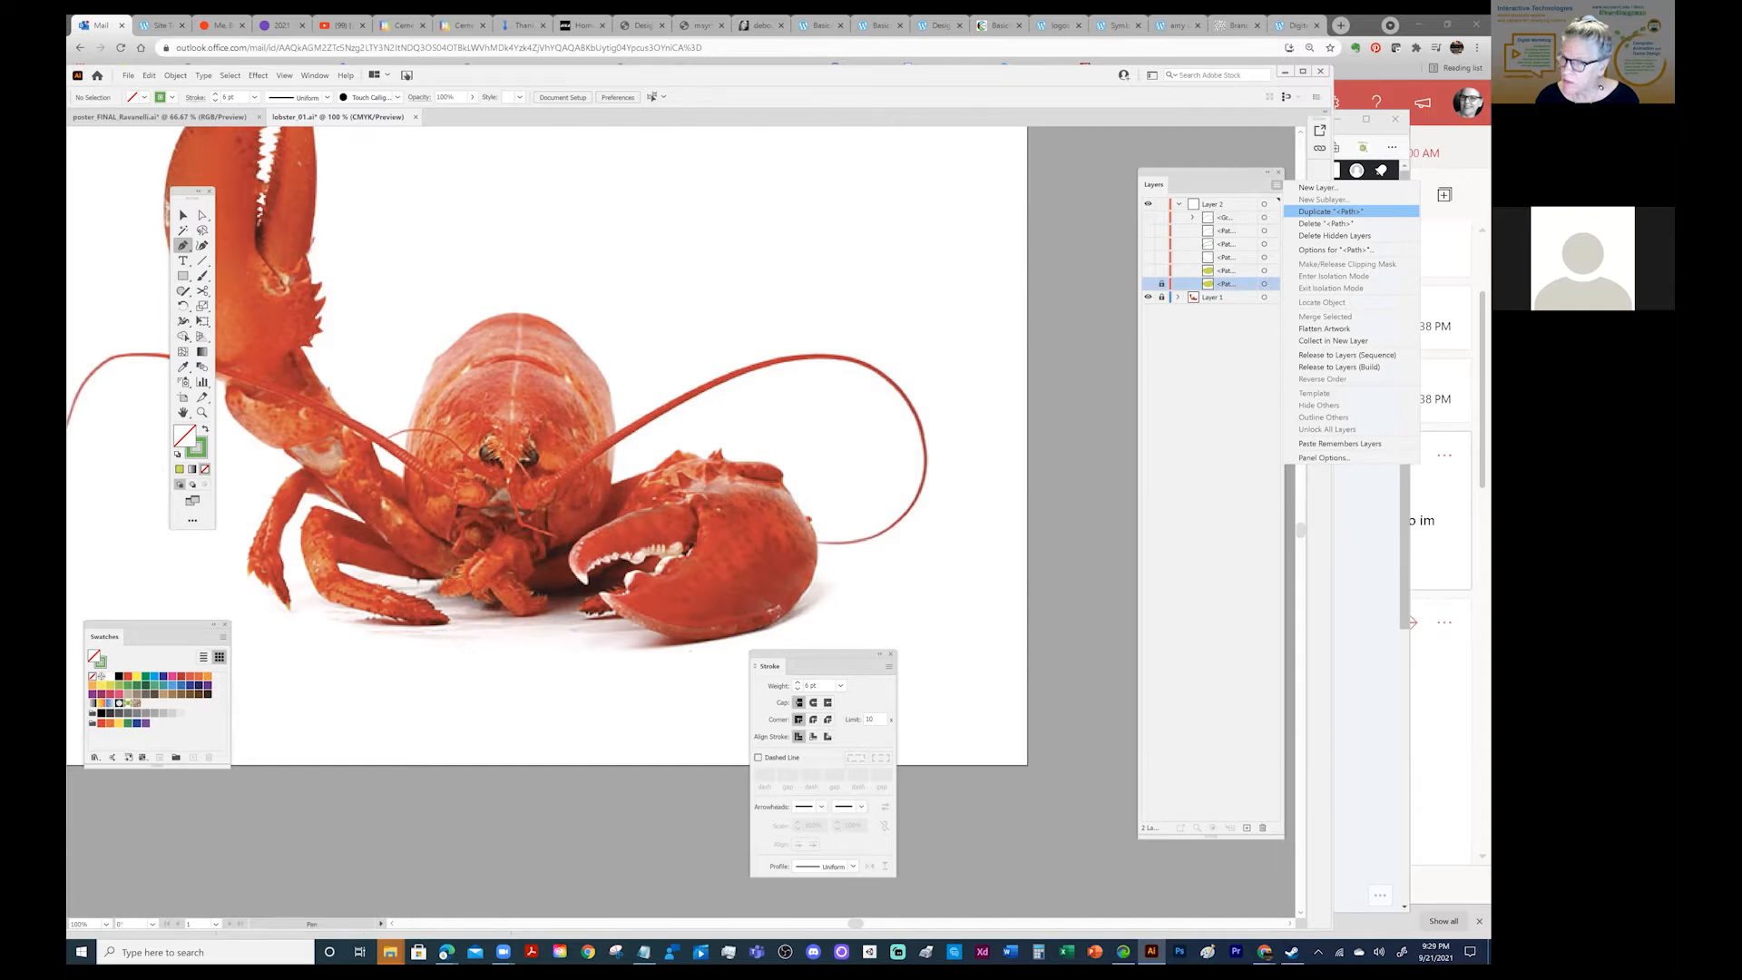
click(1215, 372)
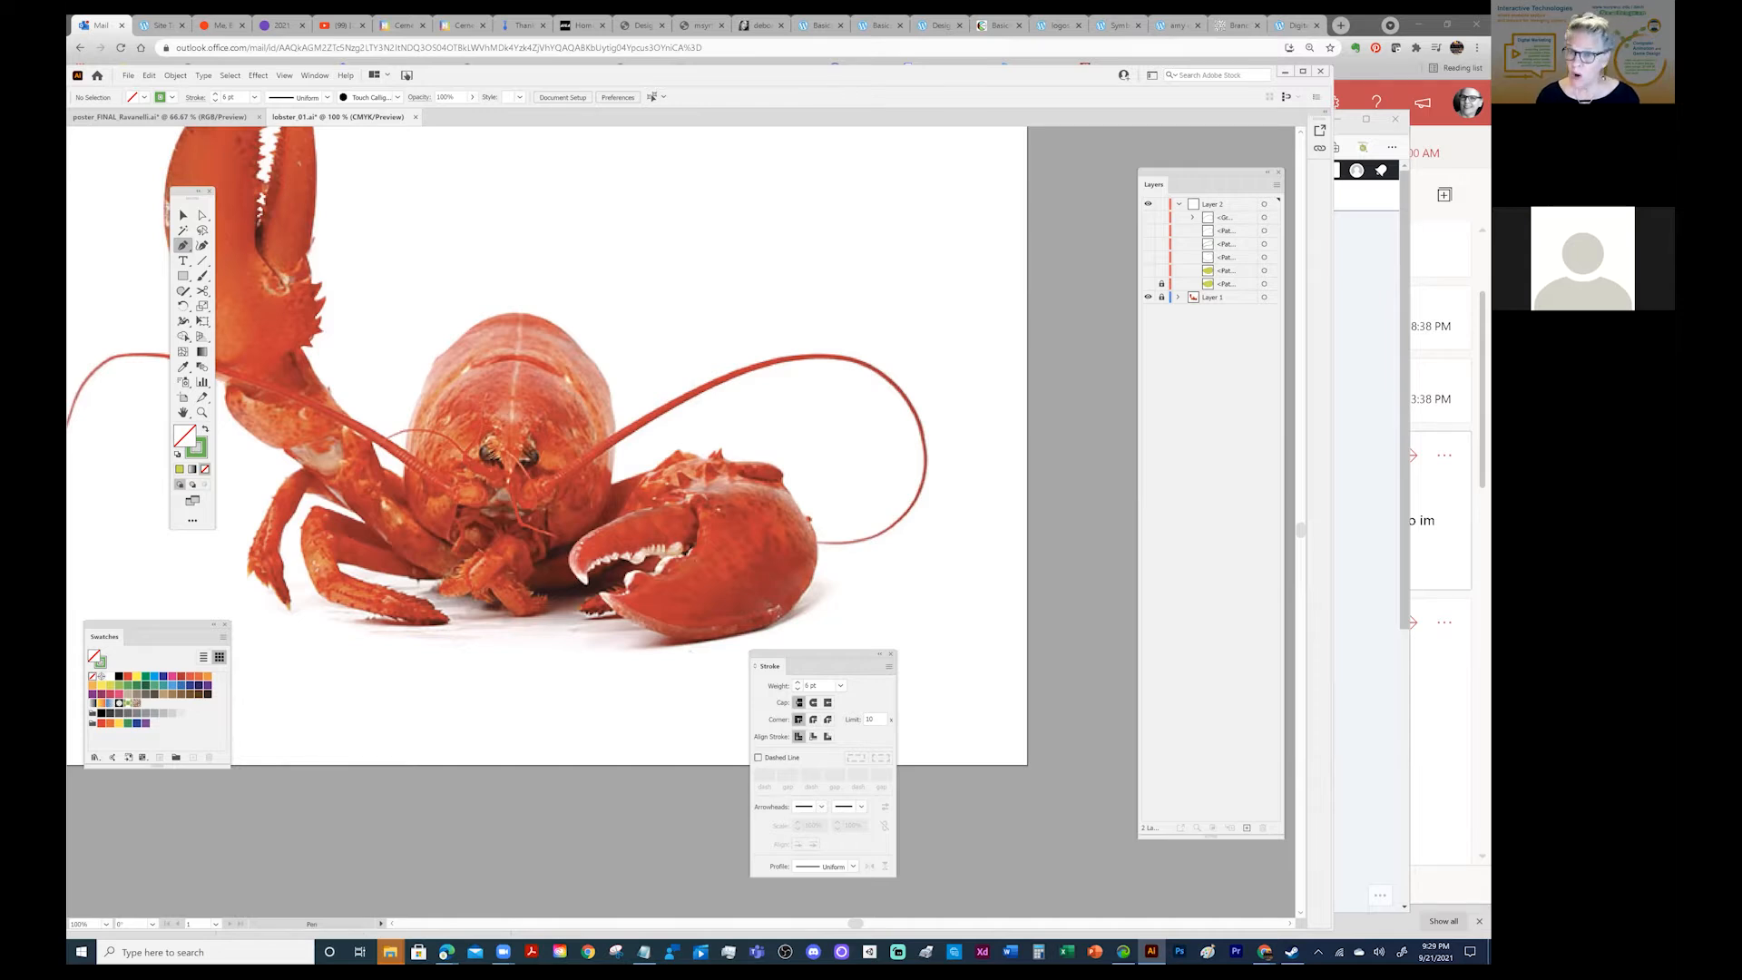
Preview the Layer 2 paths one at a time to examine the yellow claw shapes, the lower claw outline and the upper pincer outline.
click(1149, 284)
click(1149, 283)
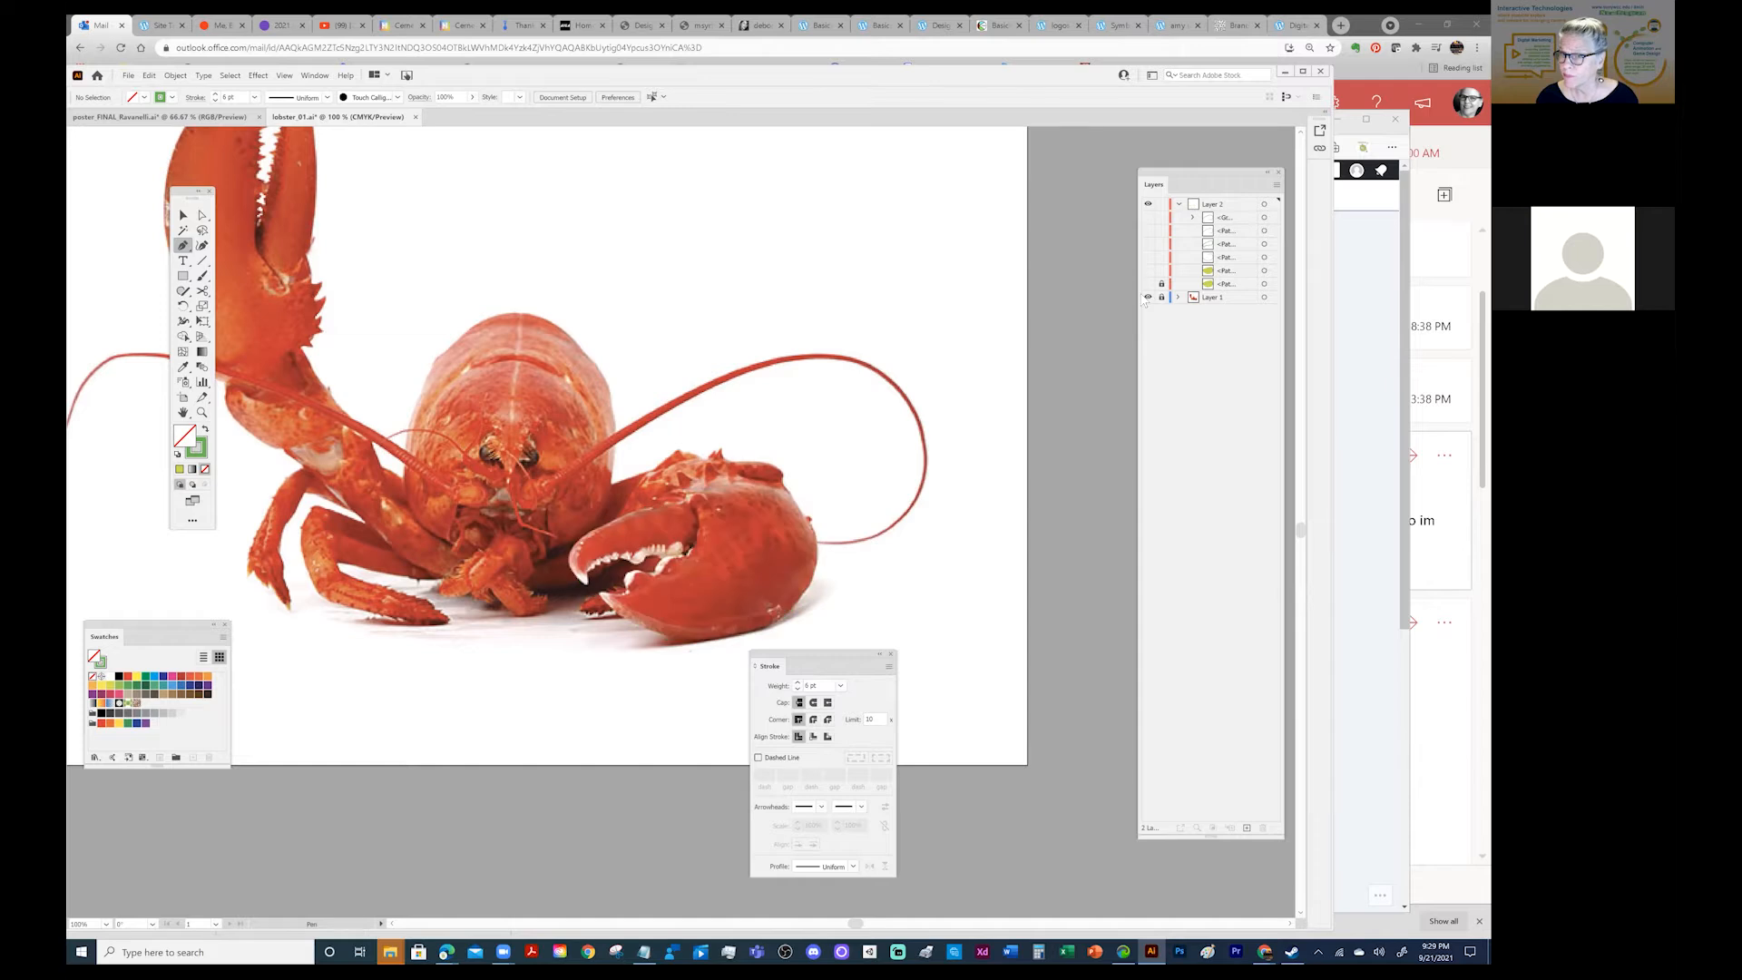
click(1148, 284)
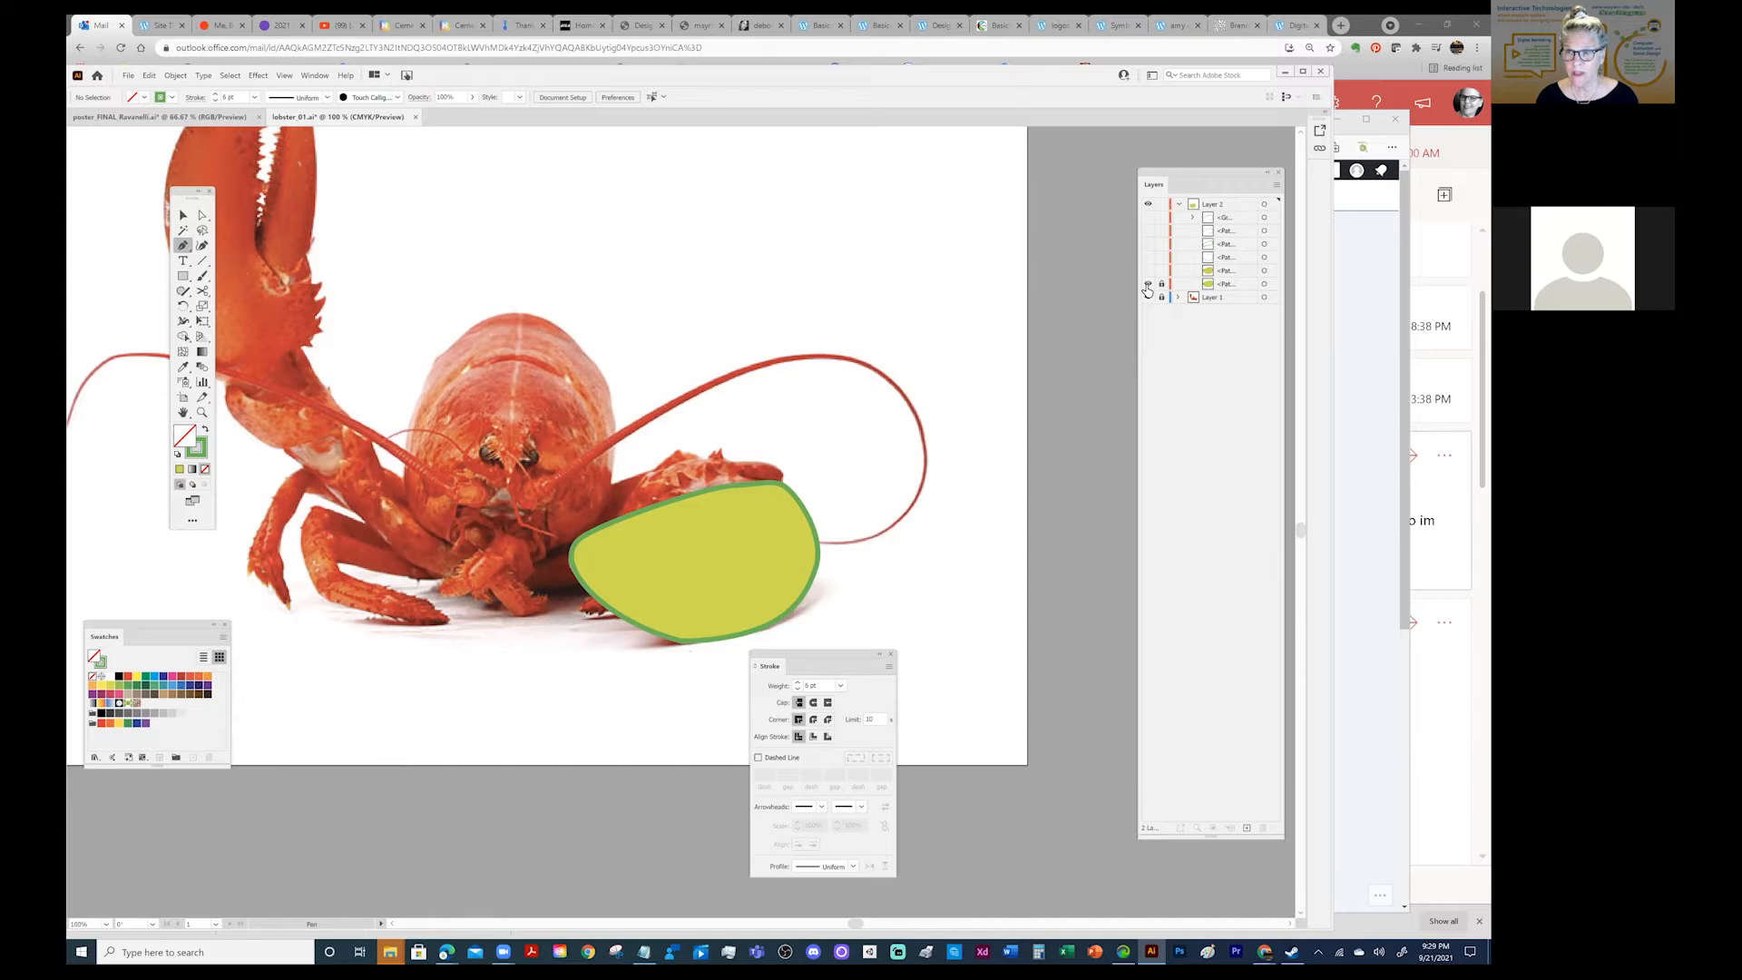
click(1147, 283)
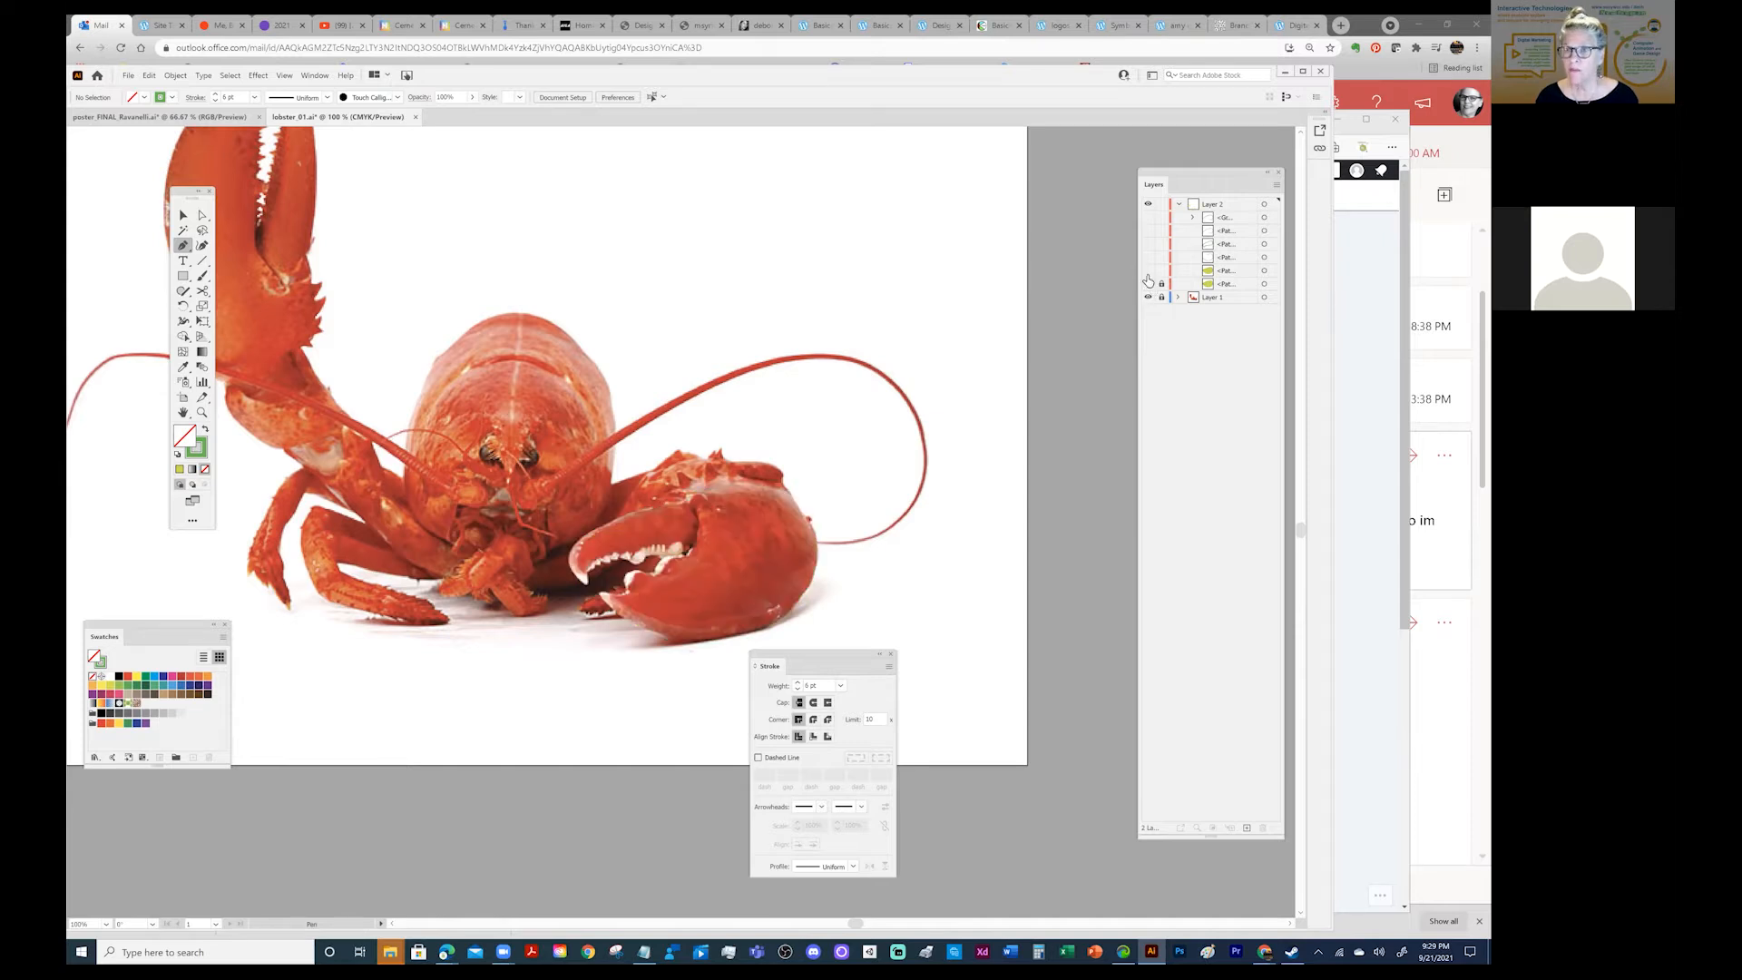
click(1148, 272)
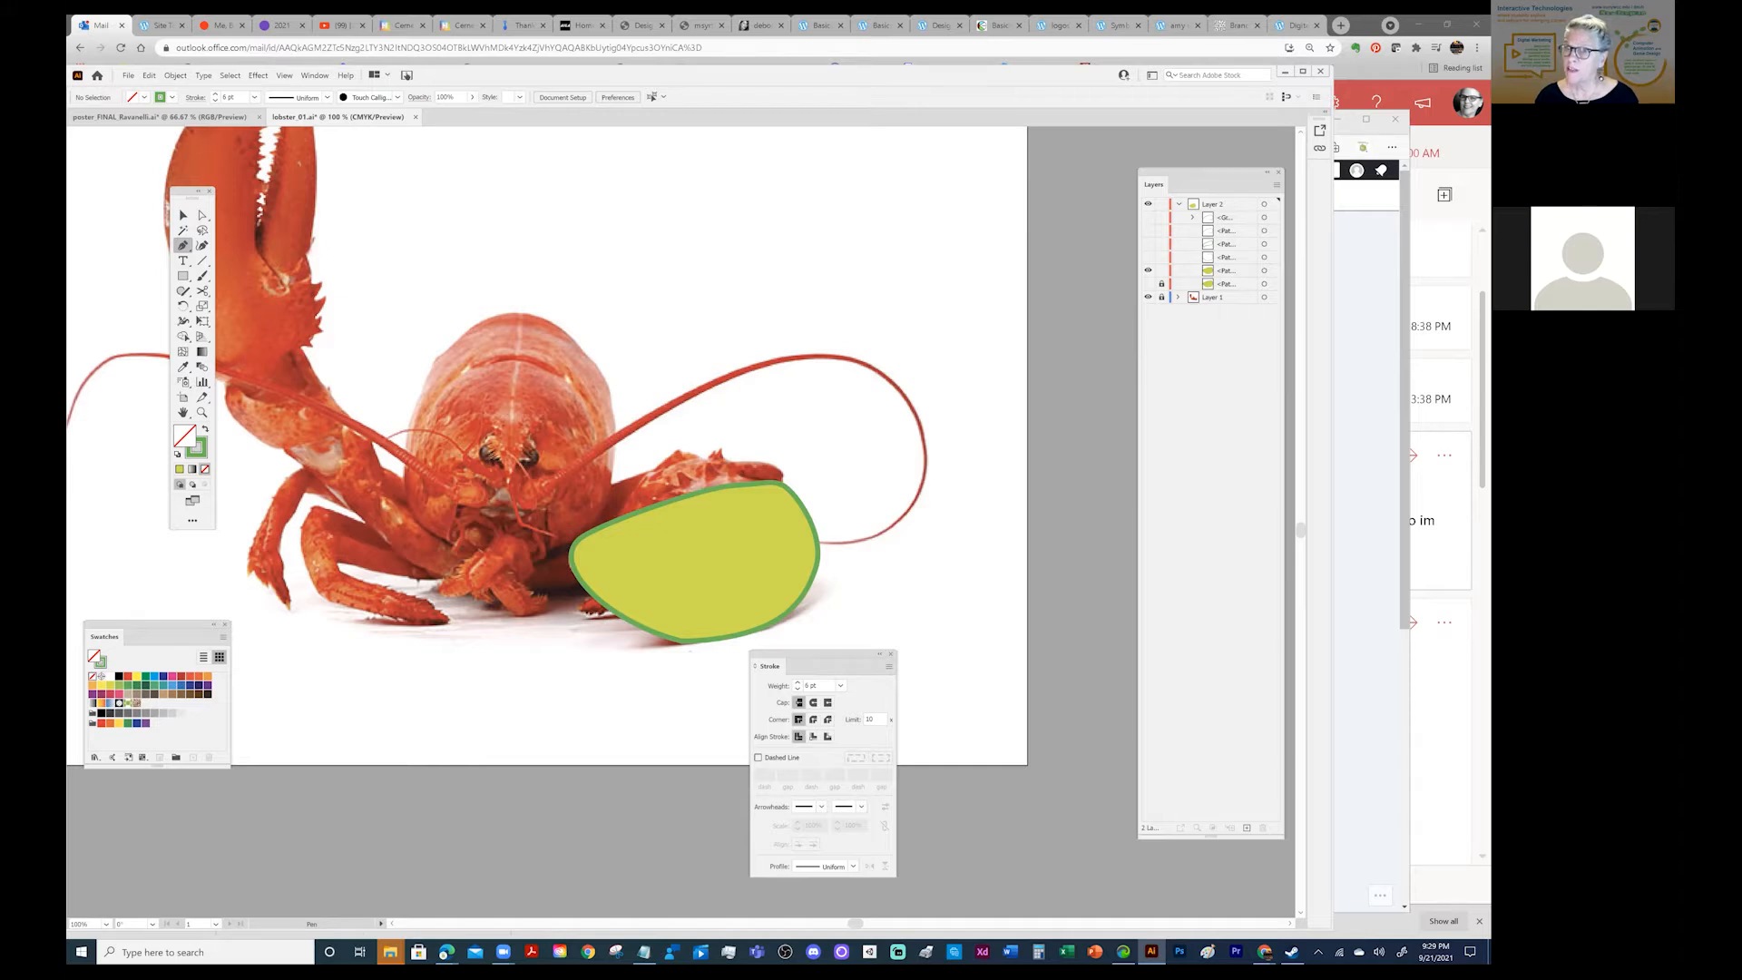
click(1148, 270)
click(1147, 258)
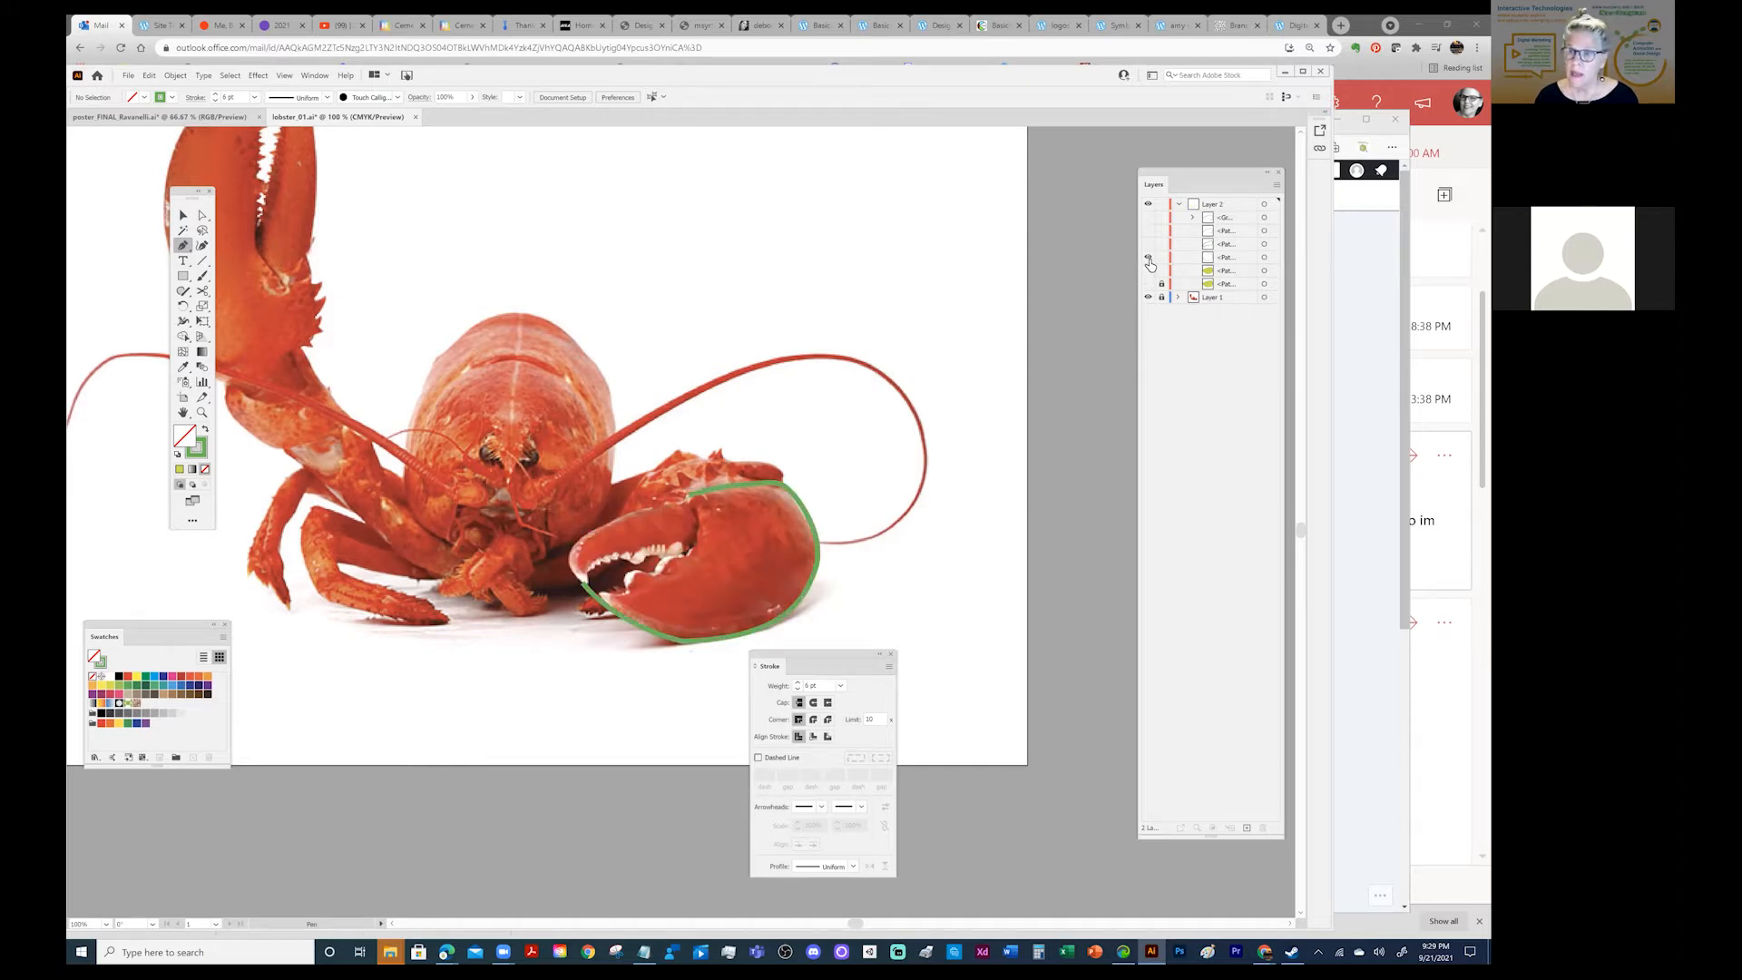
click(1148, 259)
click(1147, 244)
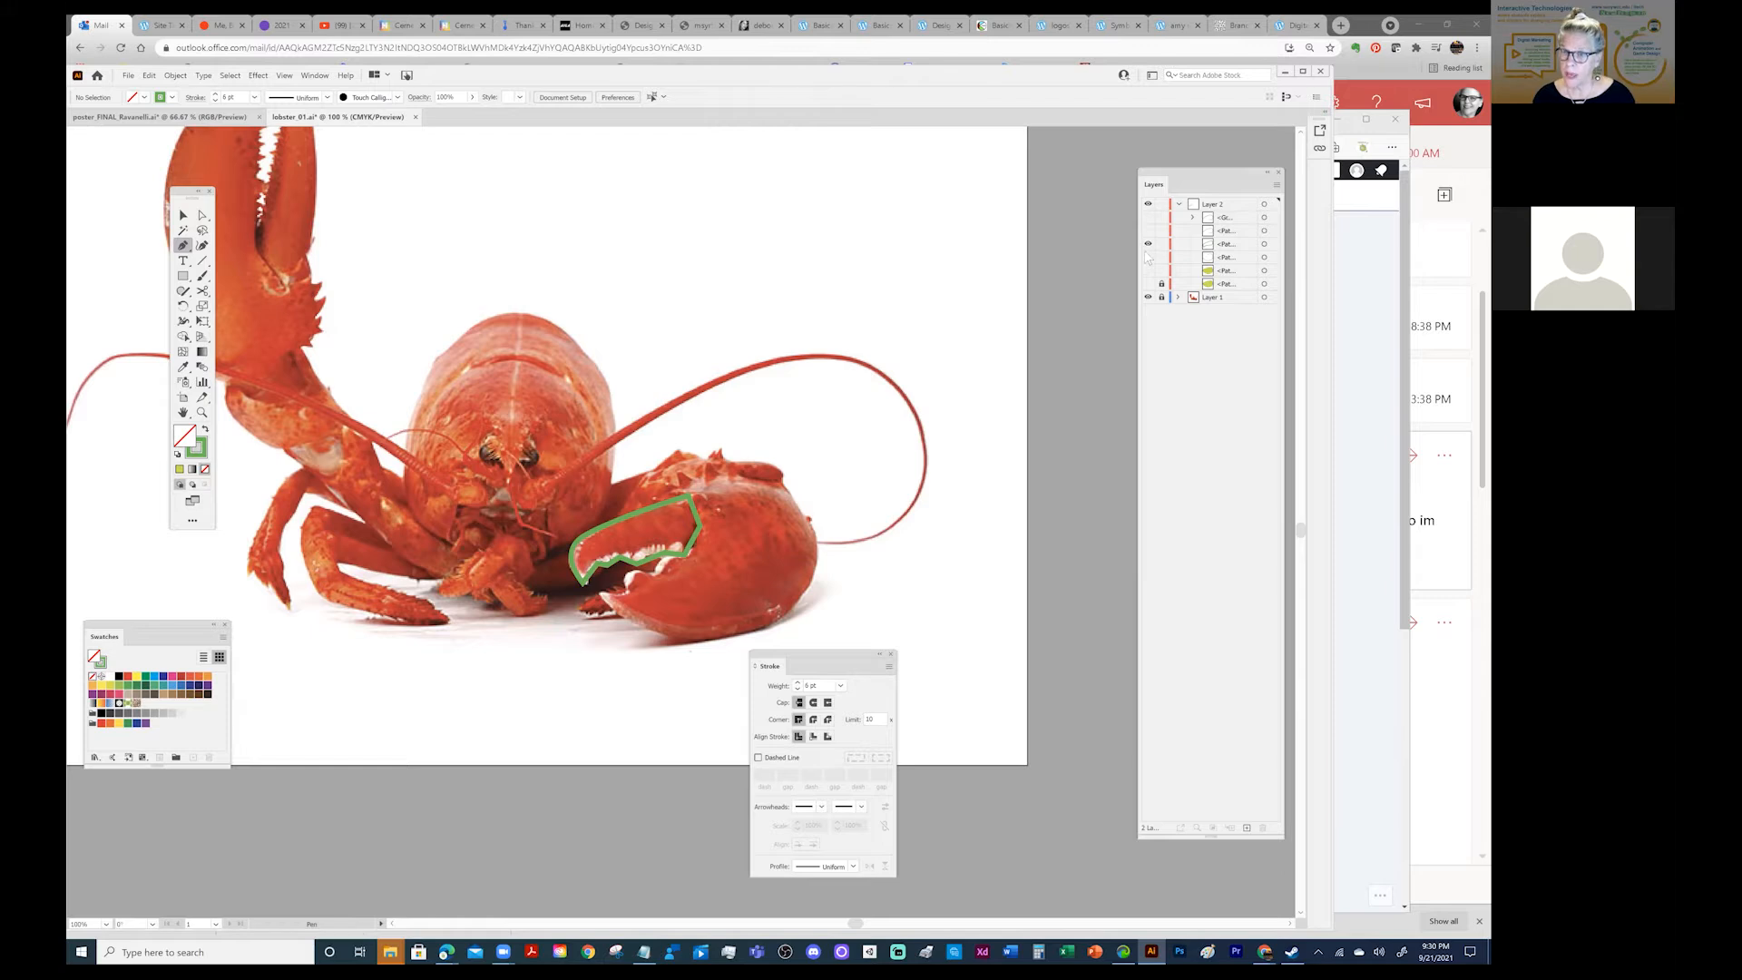
click(1147, 244)
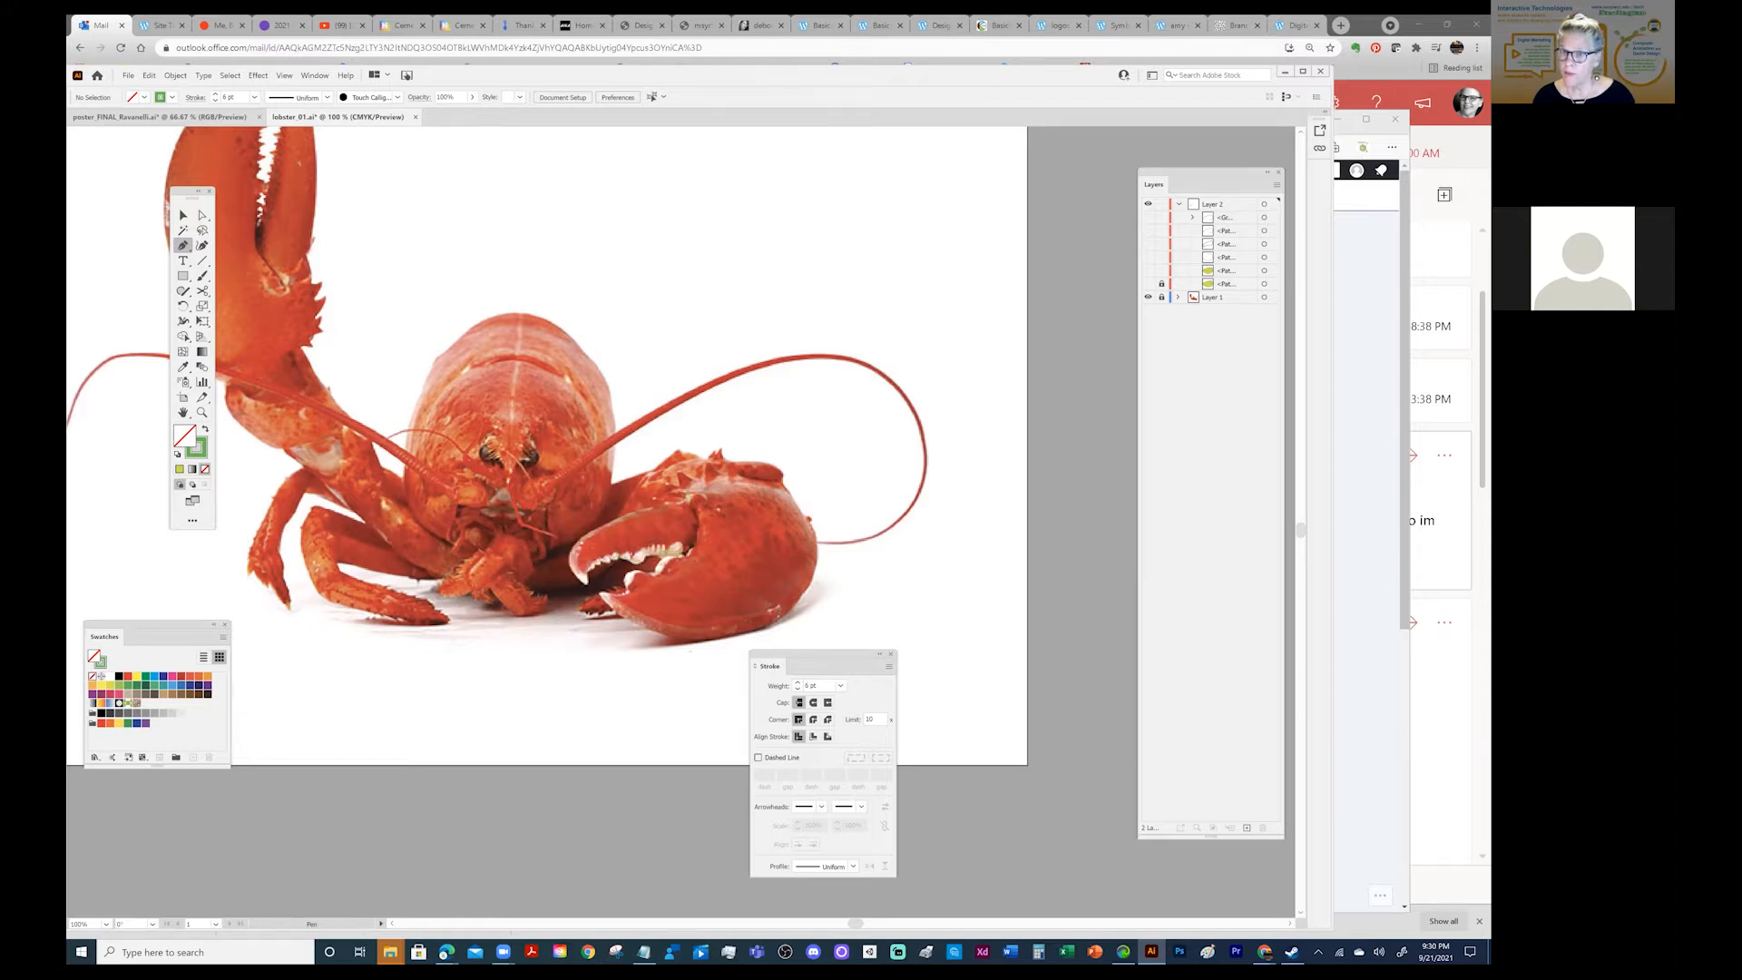
Show the unlocked yellow claw path and set its fill to None, keeping the green stroke.
click(1147, 271)
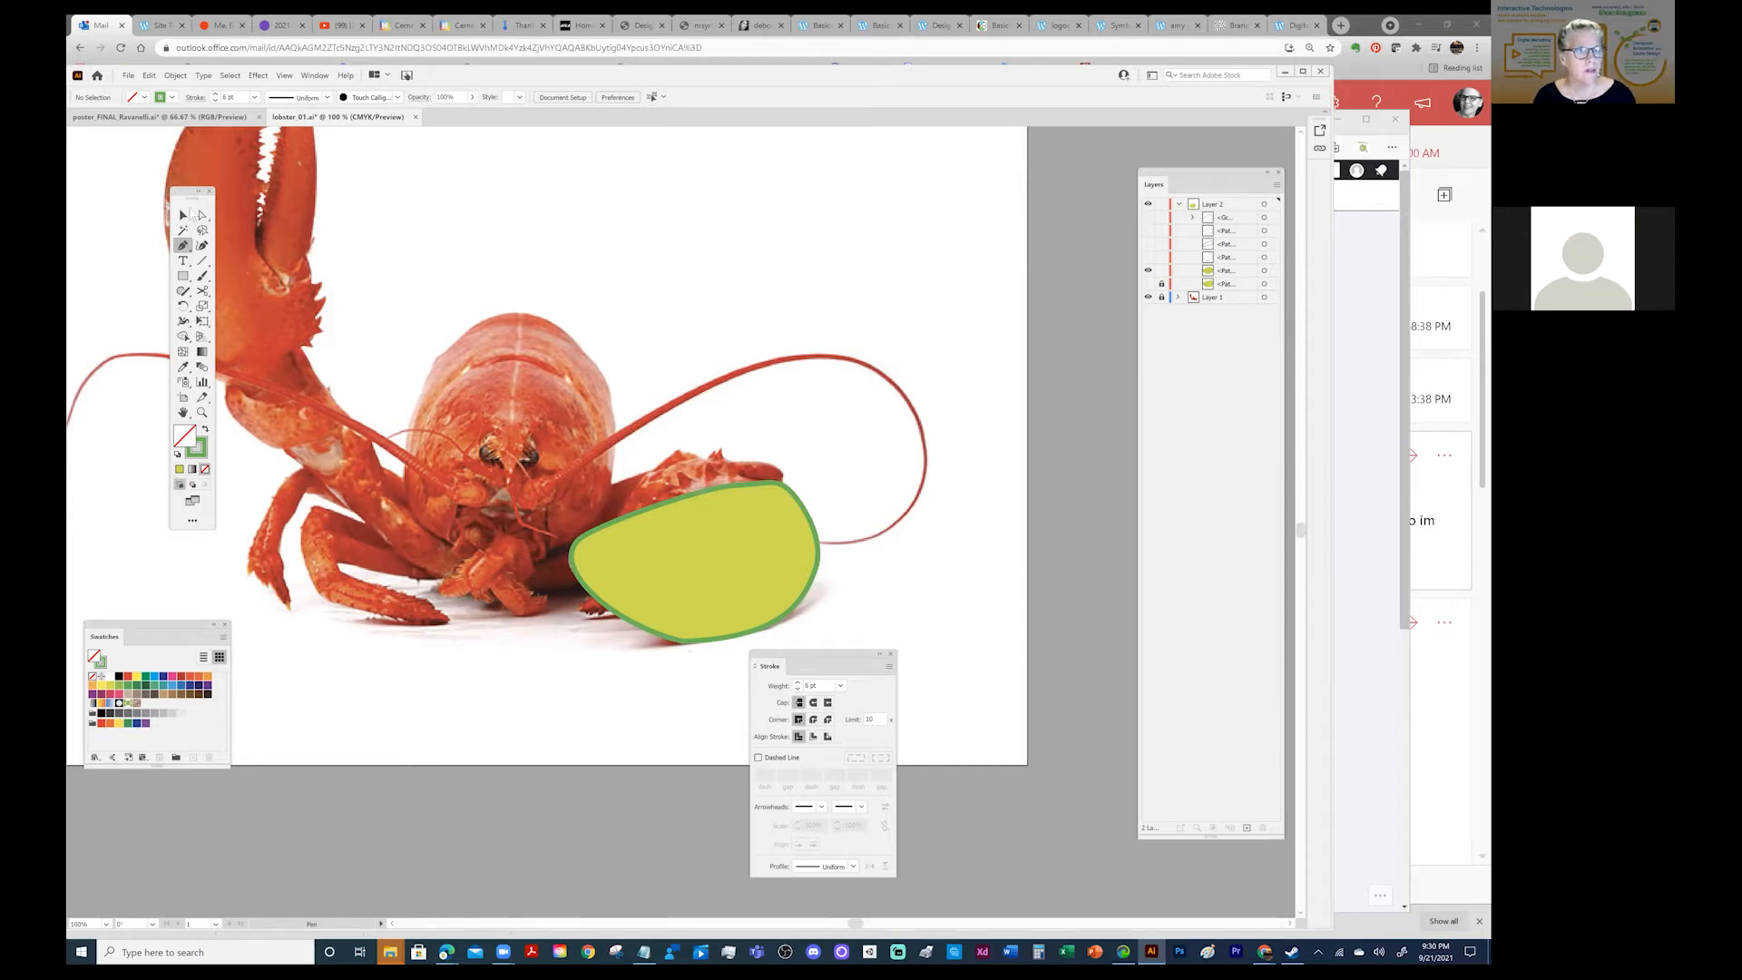
click(183, 215)
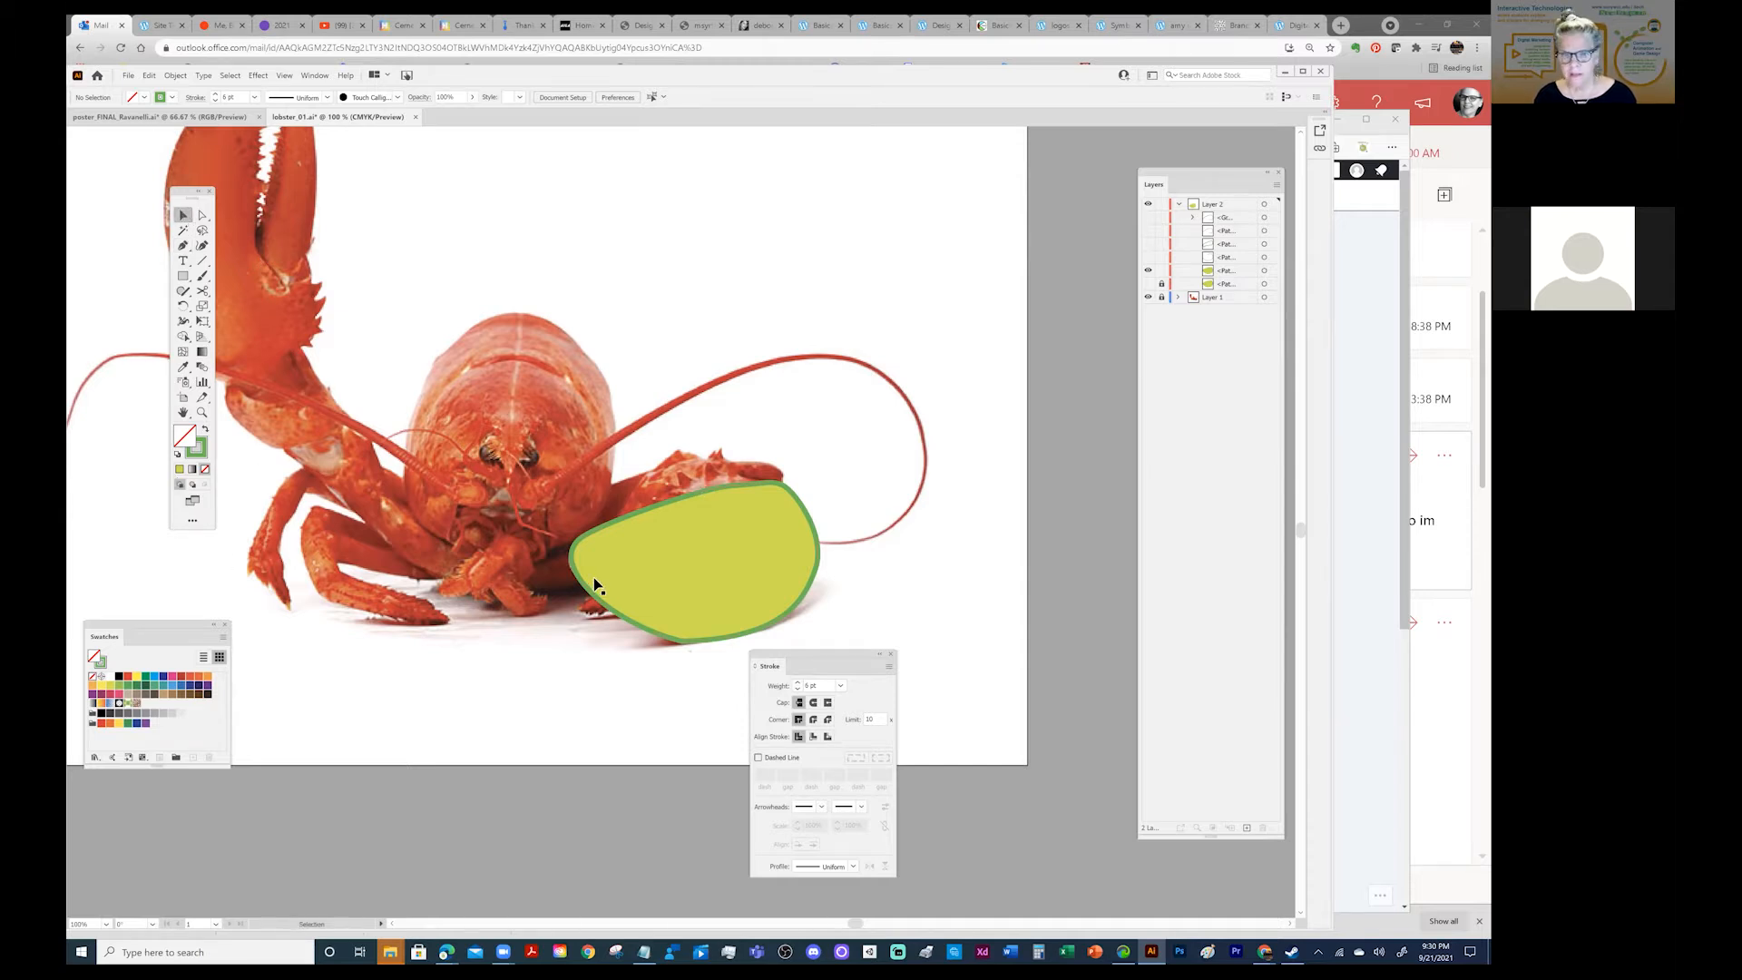
click(723, 573)
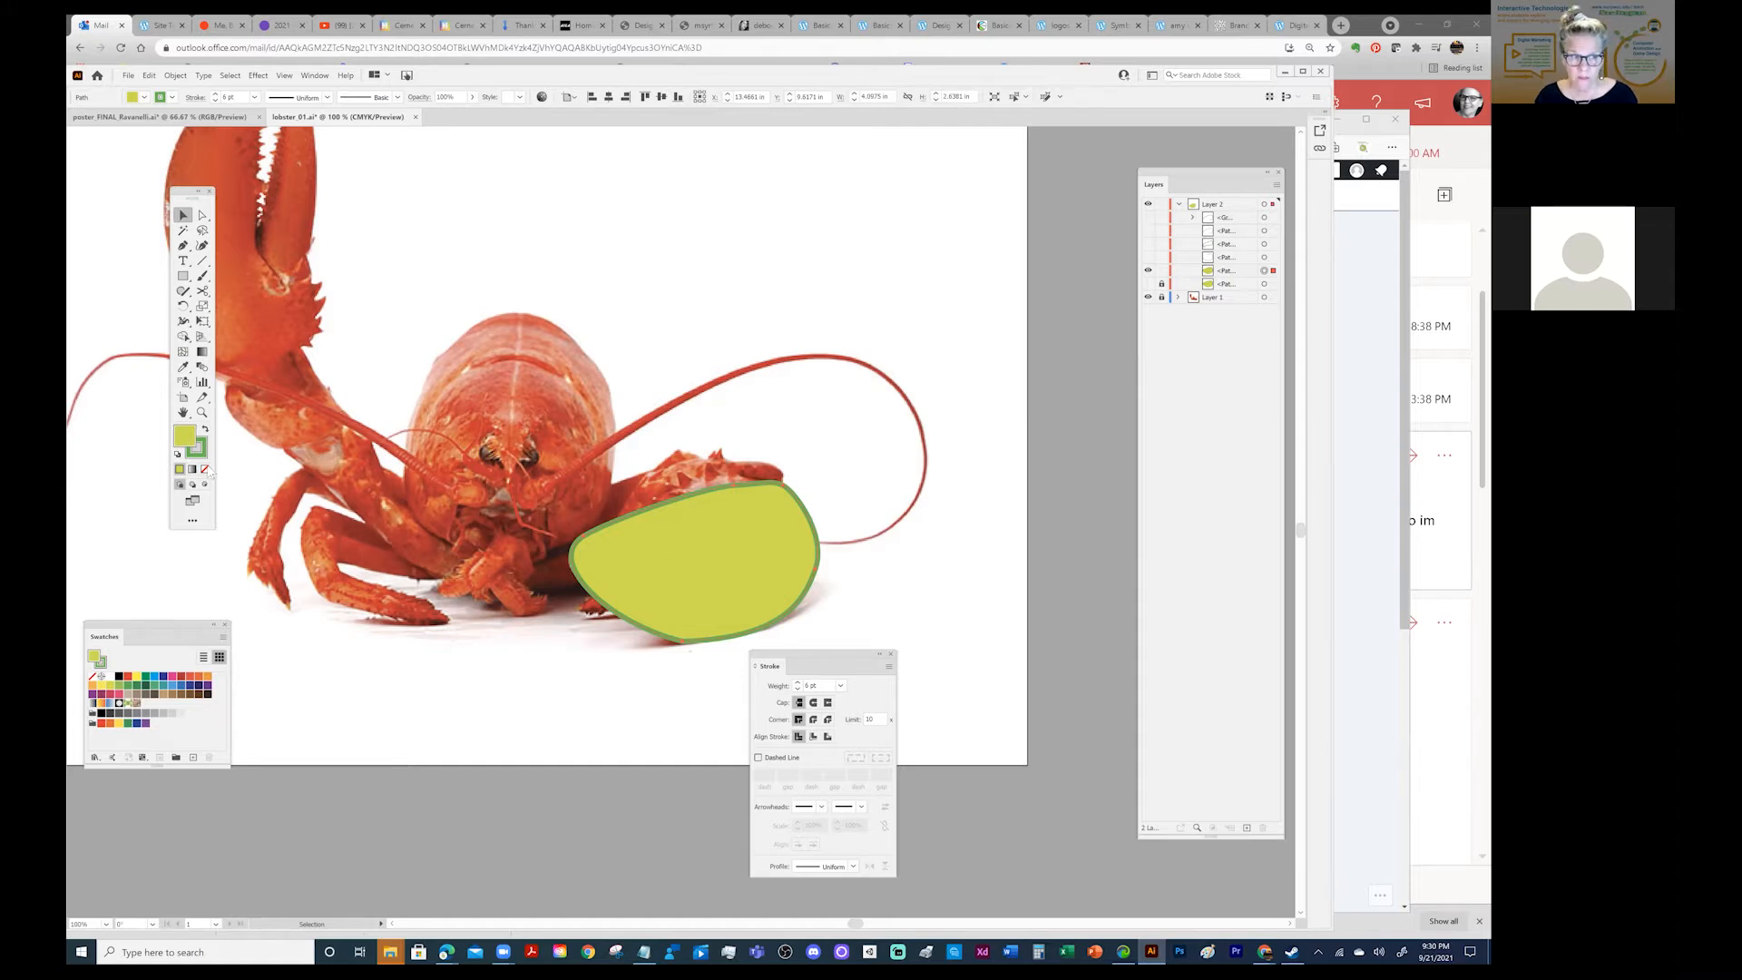
click(205, 468)
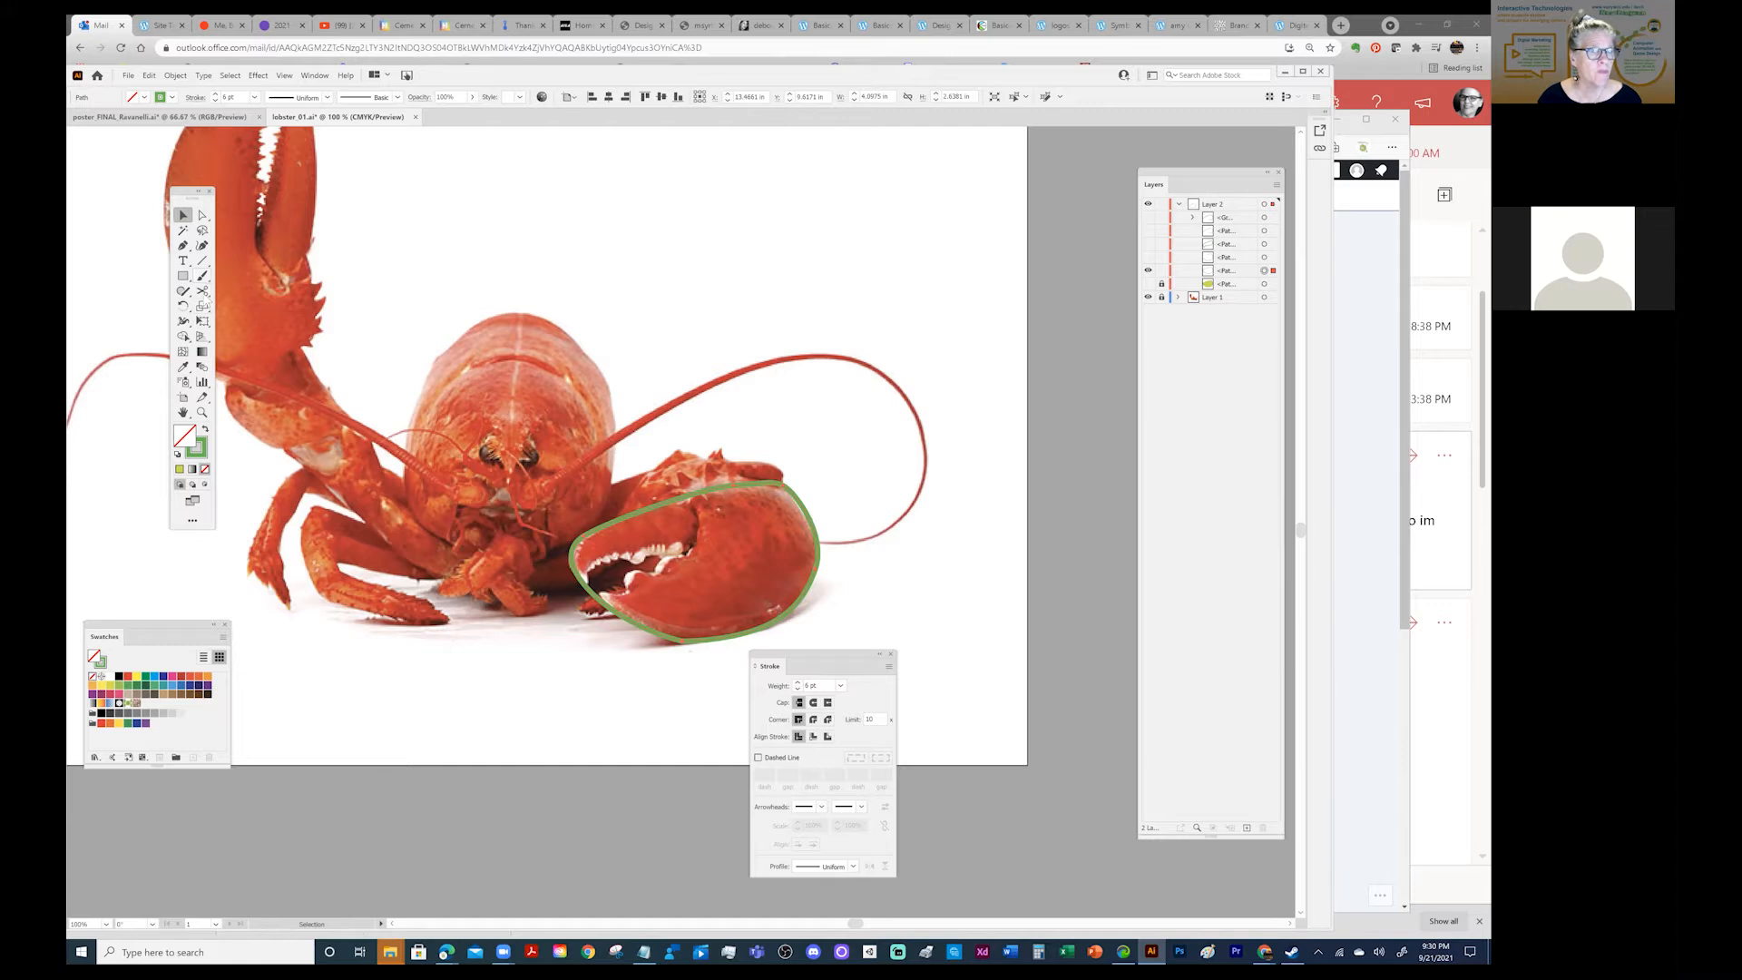
Cut the green claw outline with the Scissors tool at the tip of the lower pincer.
click(203, 291)
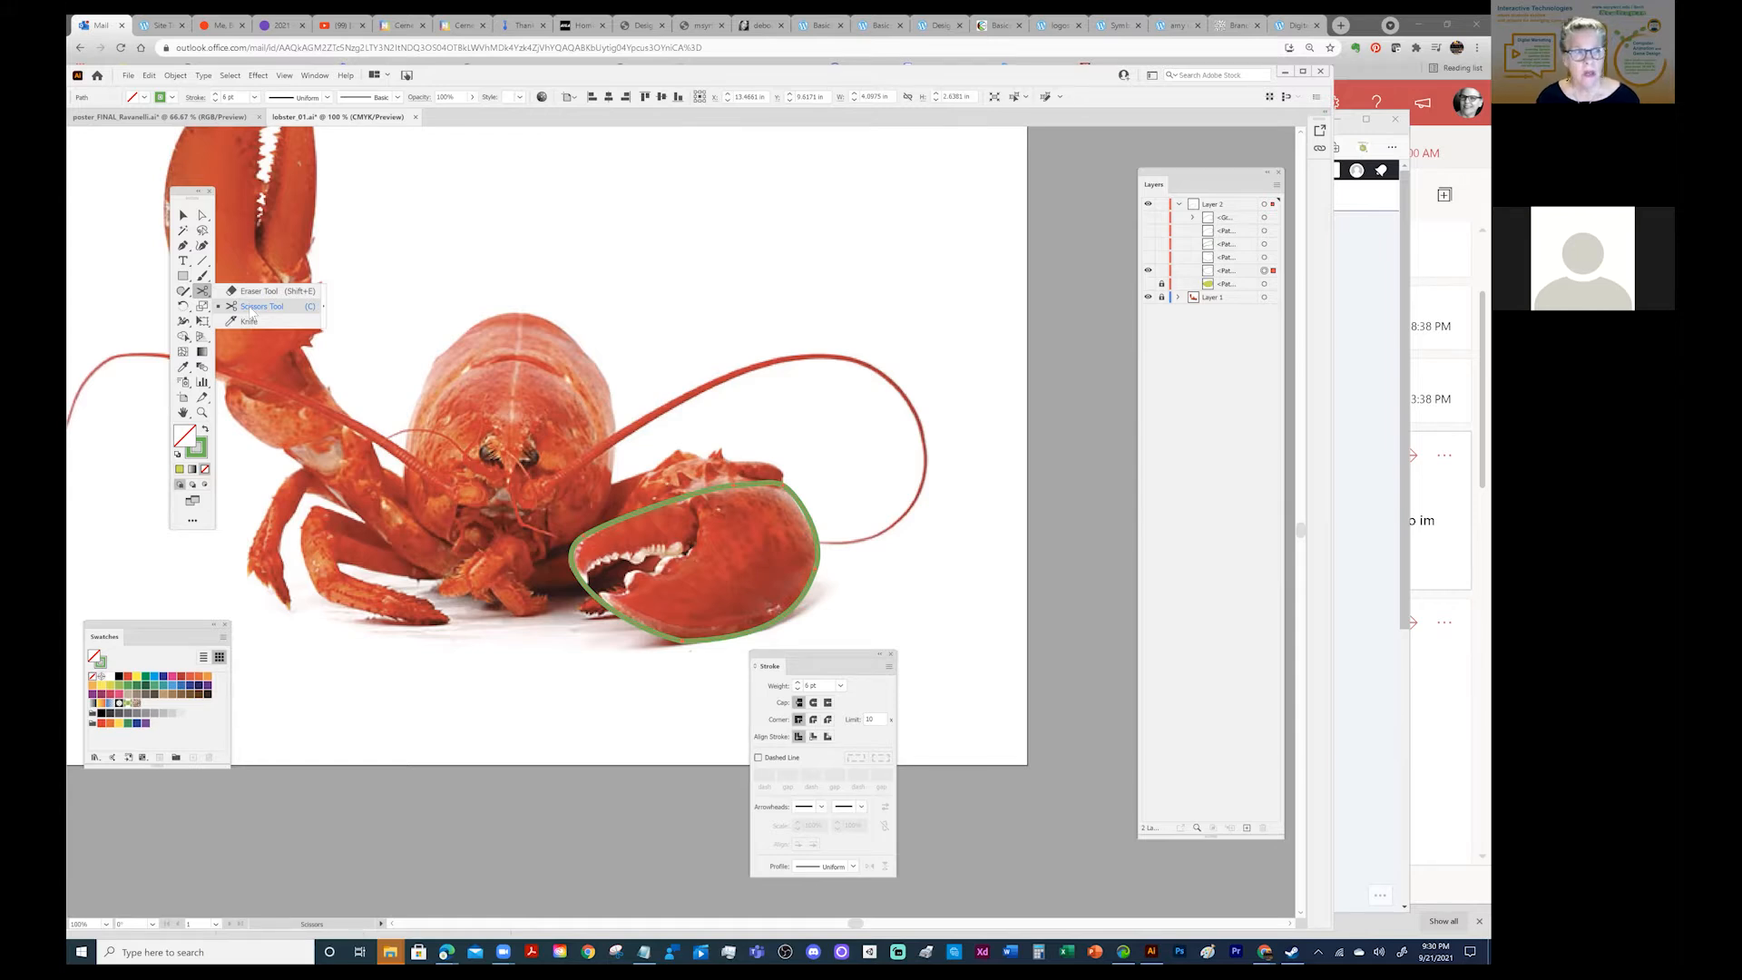
click(254, 306)
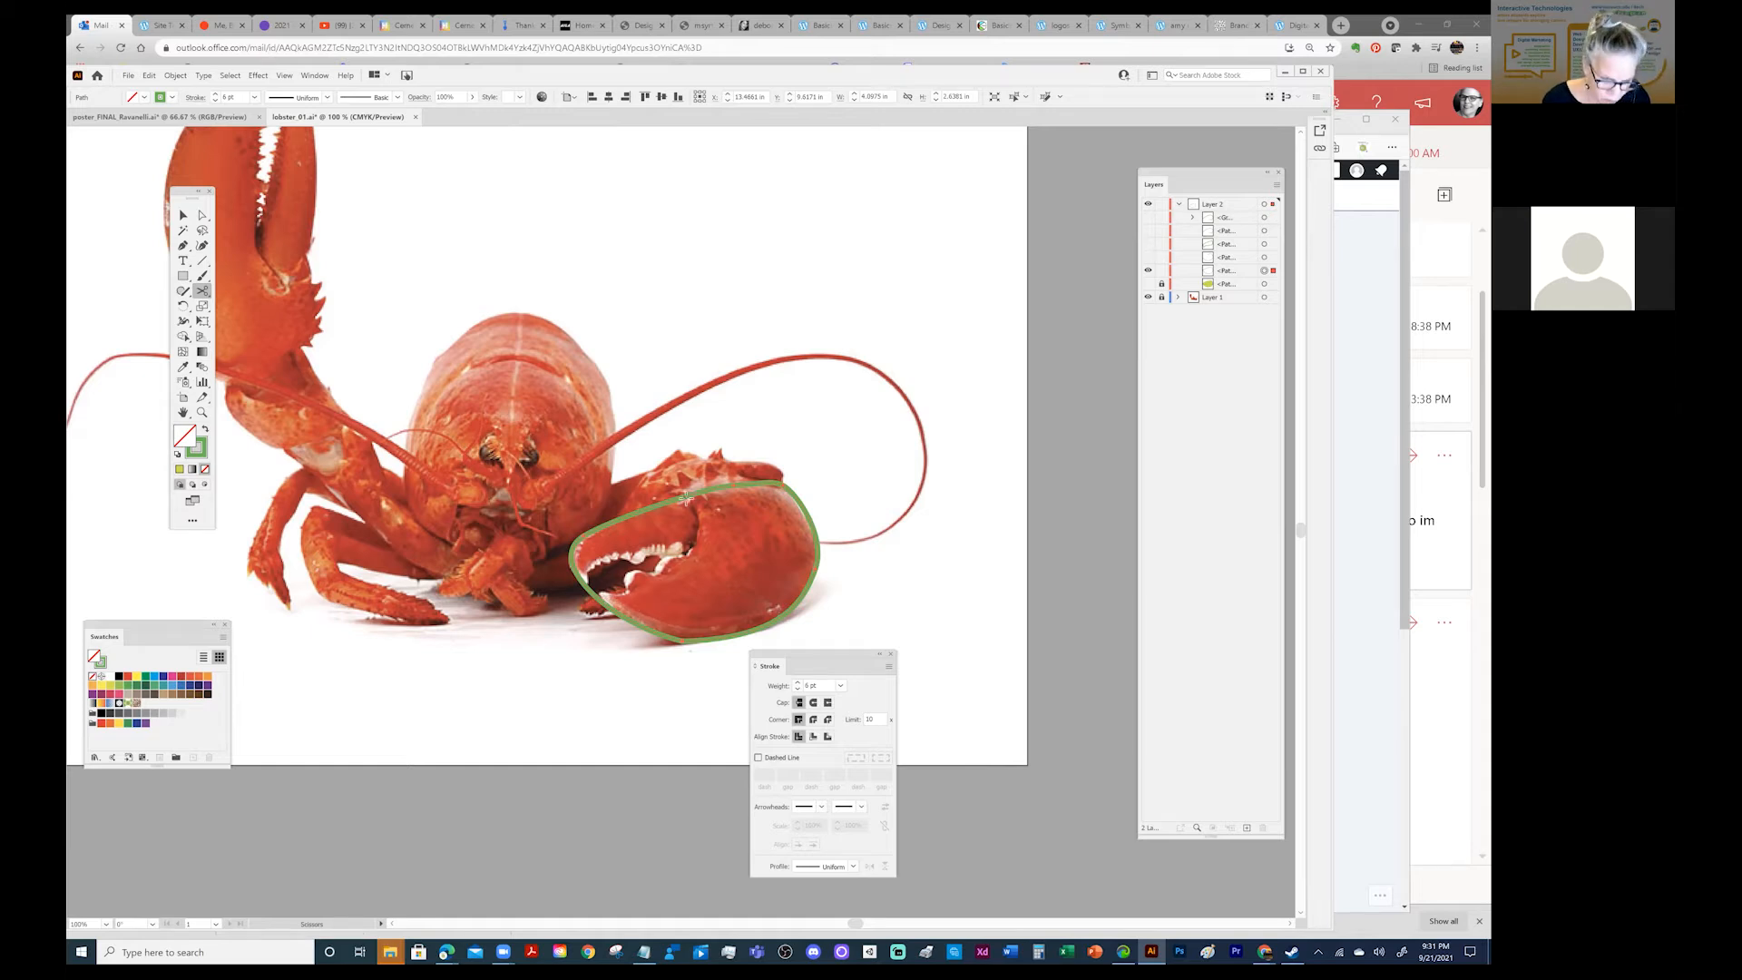
key(z)
click(631, 596)
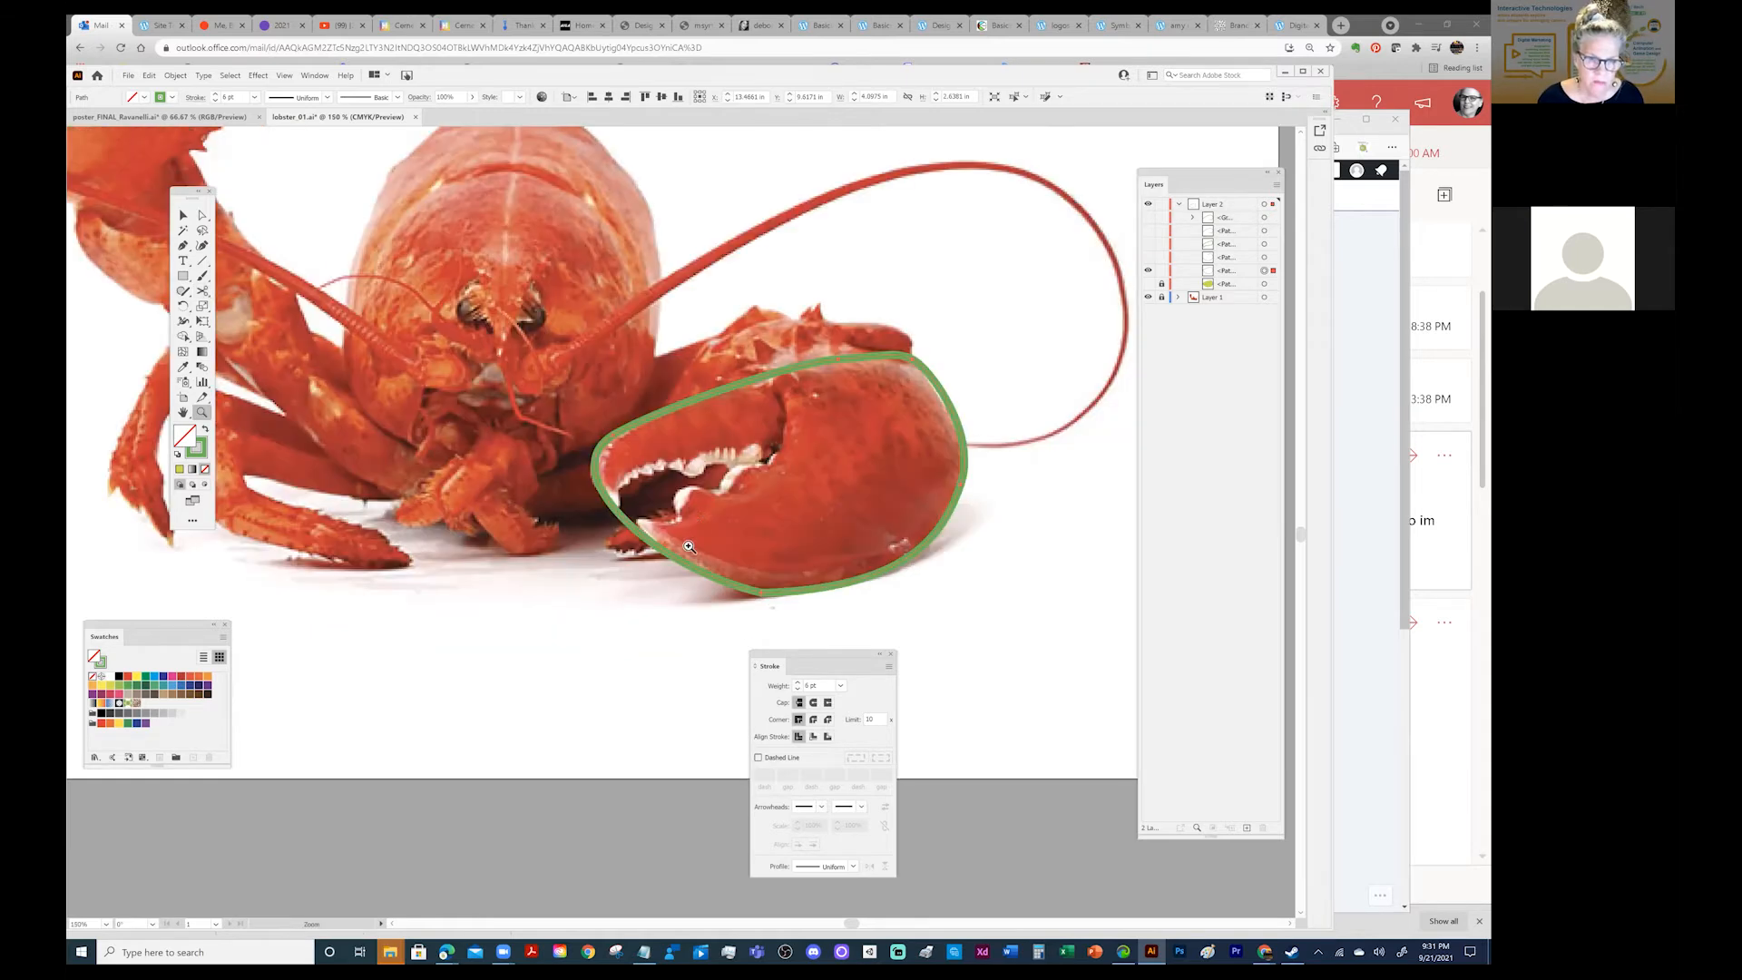
click(745, 500)
click(746, 500)
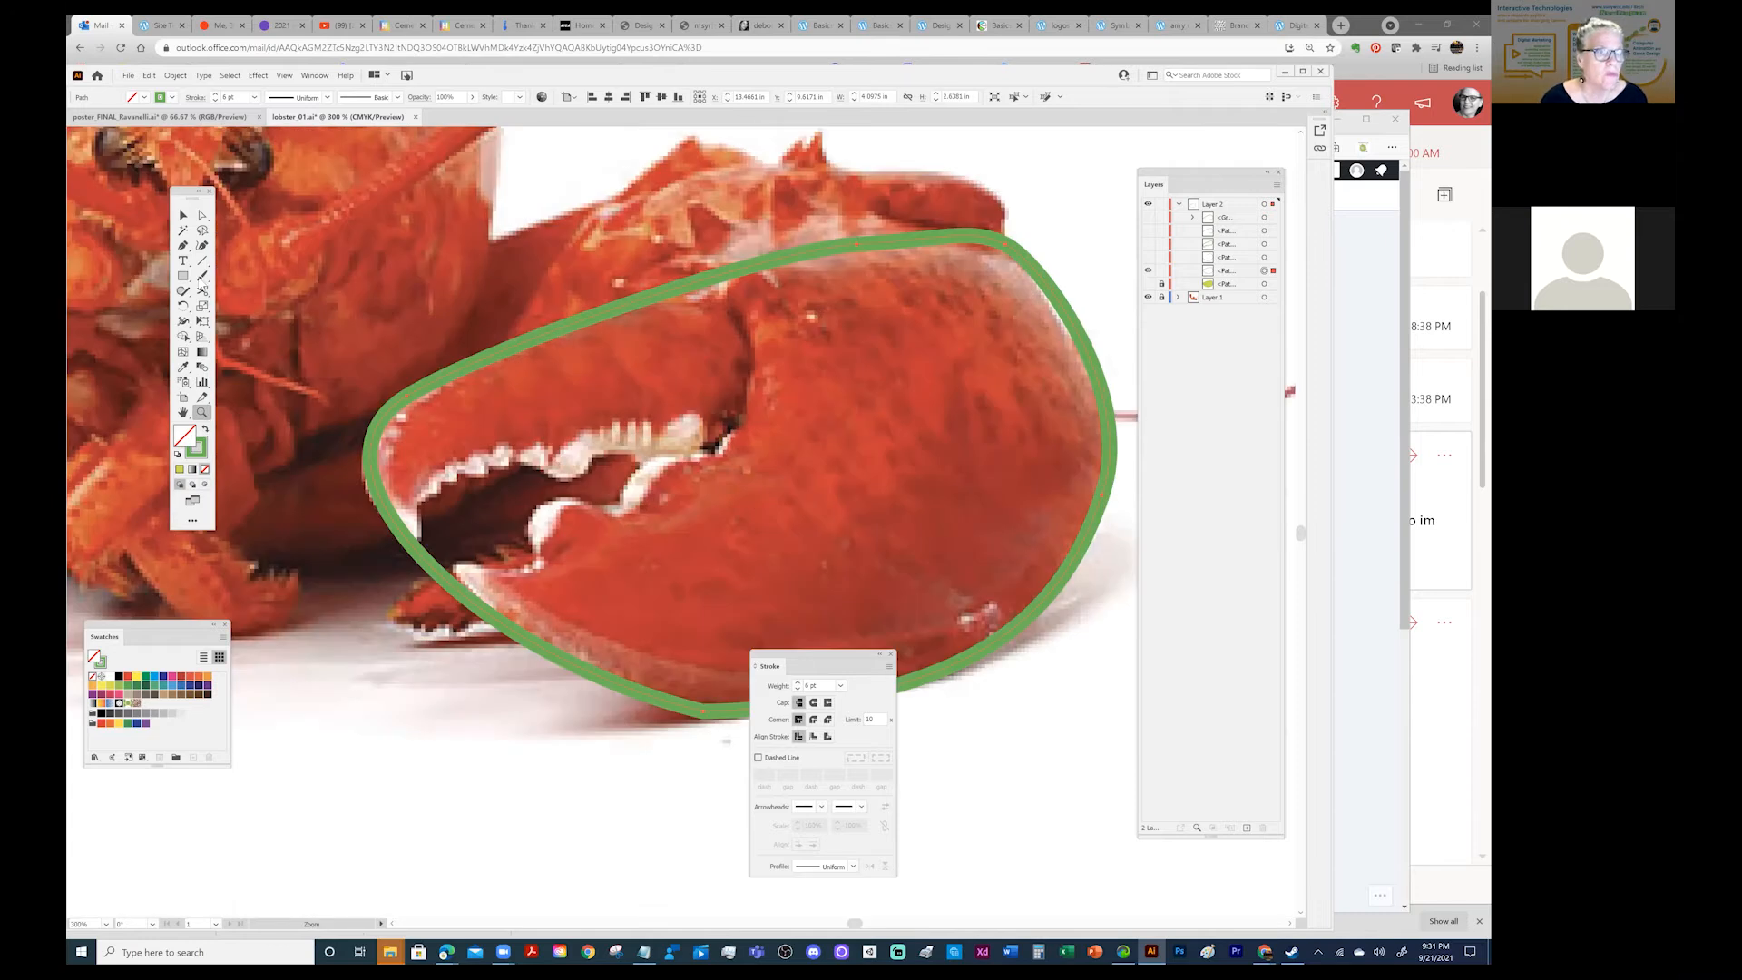
click(202, 290)
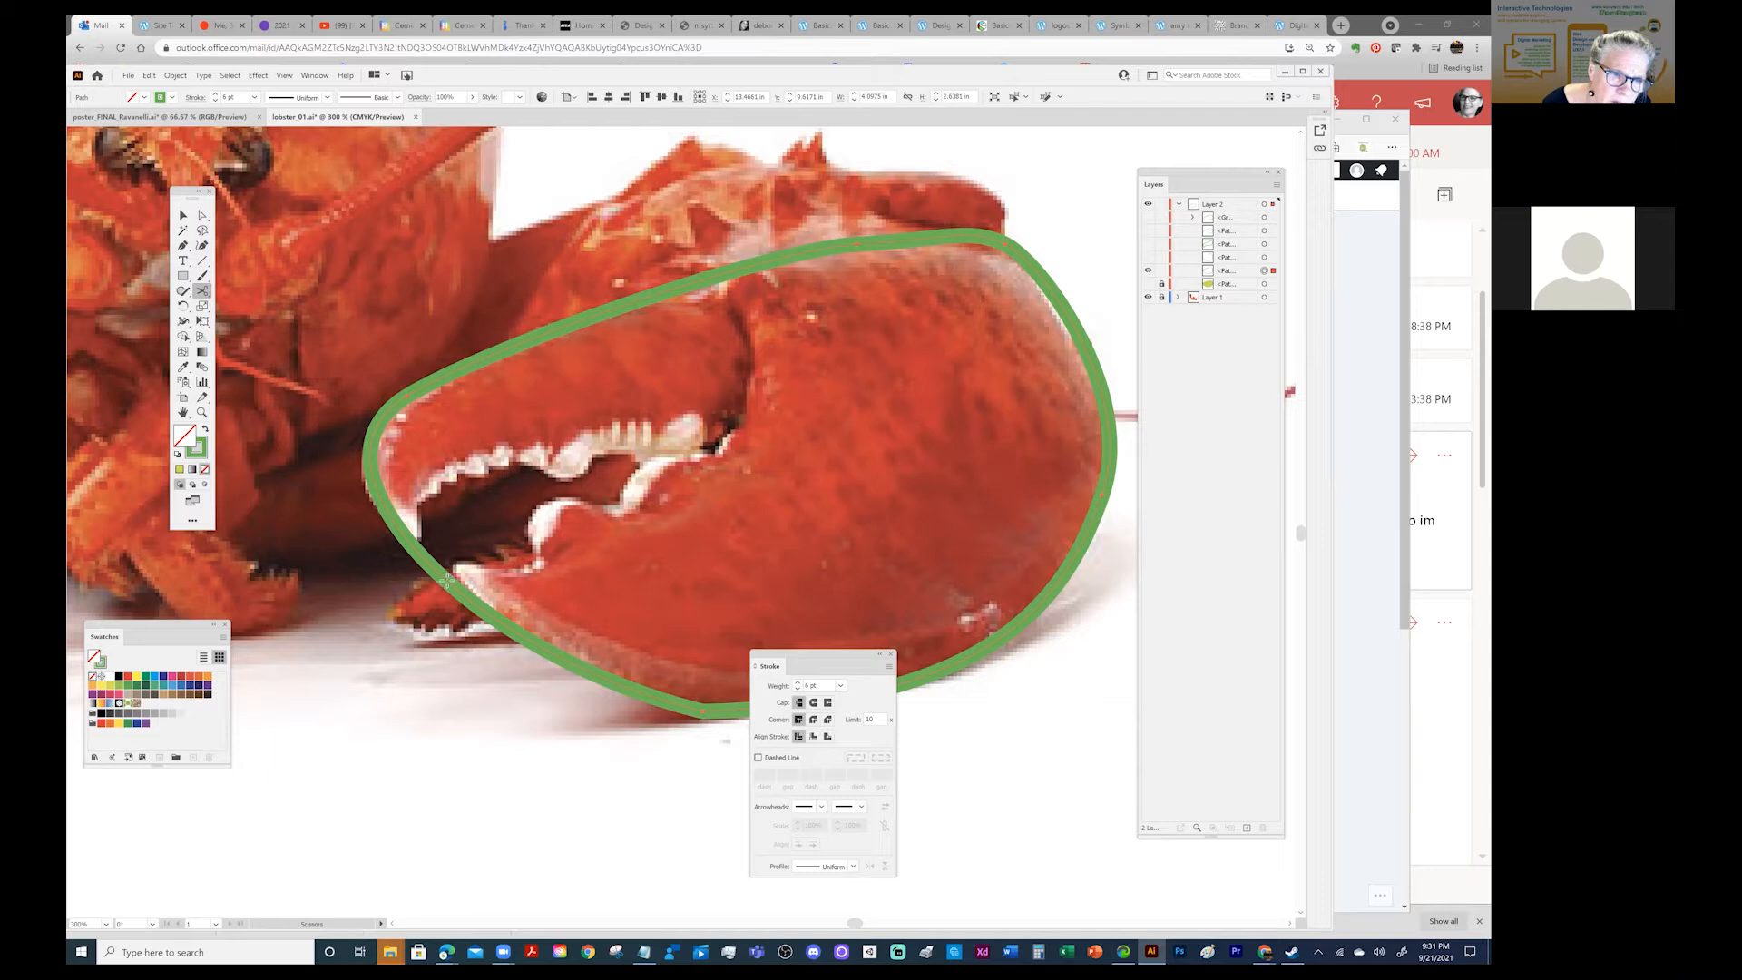
click(409, 610)
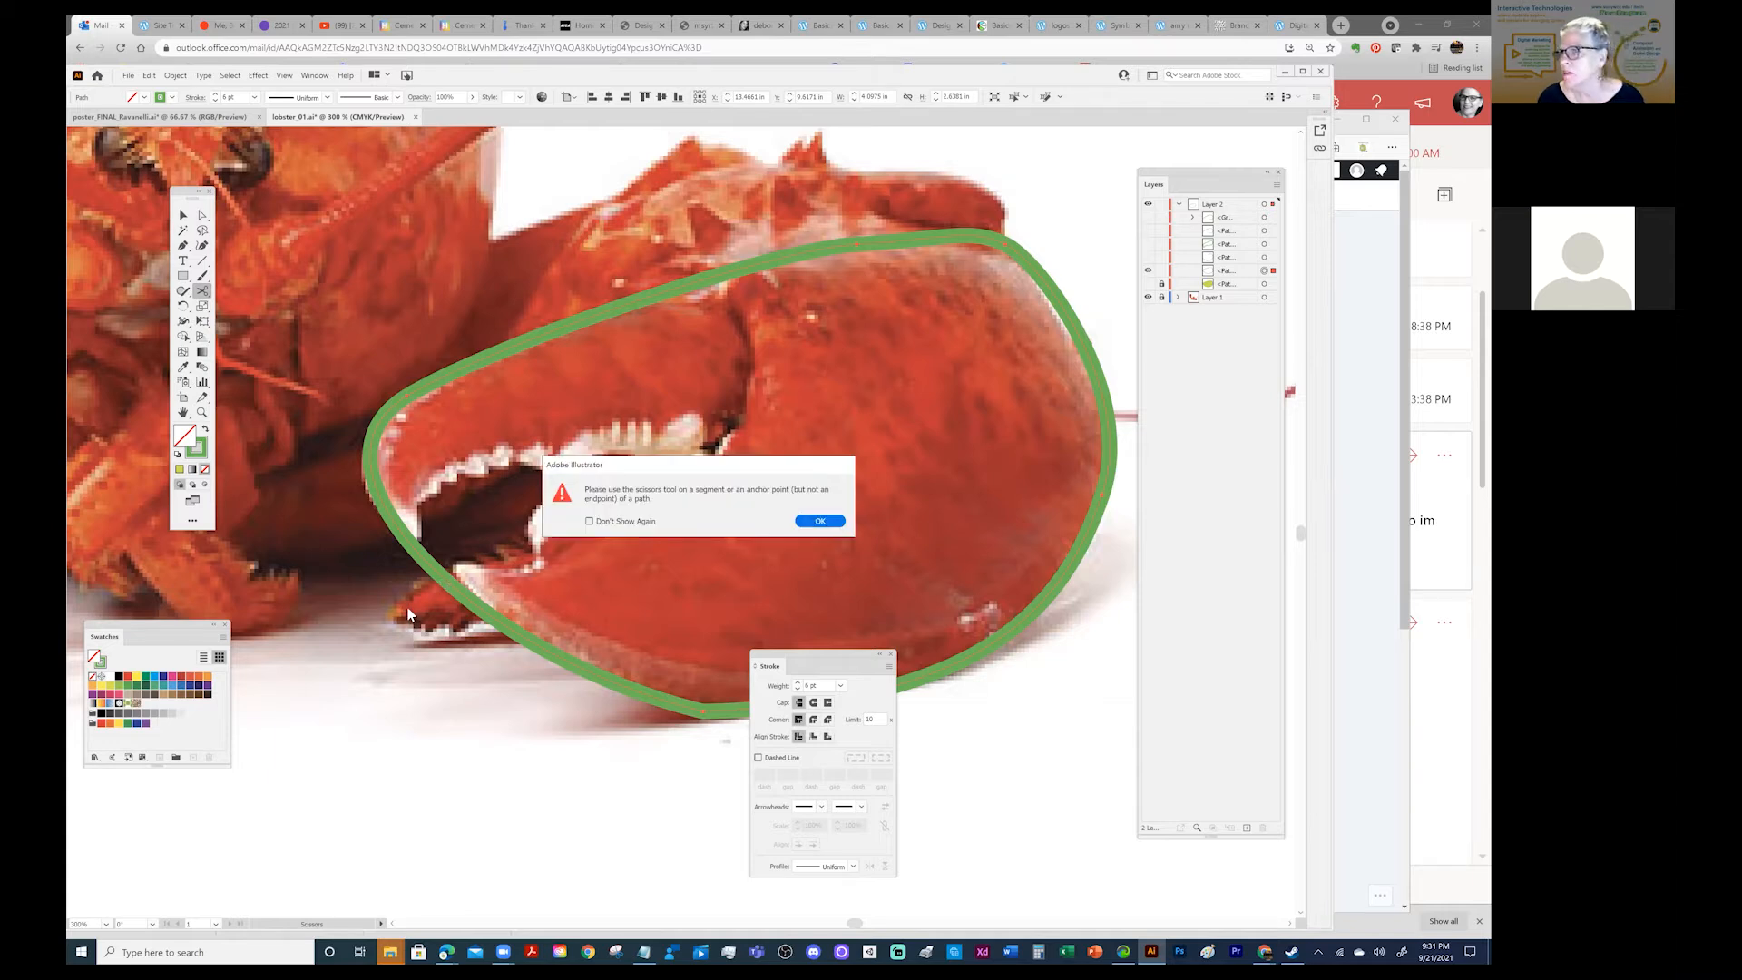
click(820, 522)
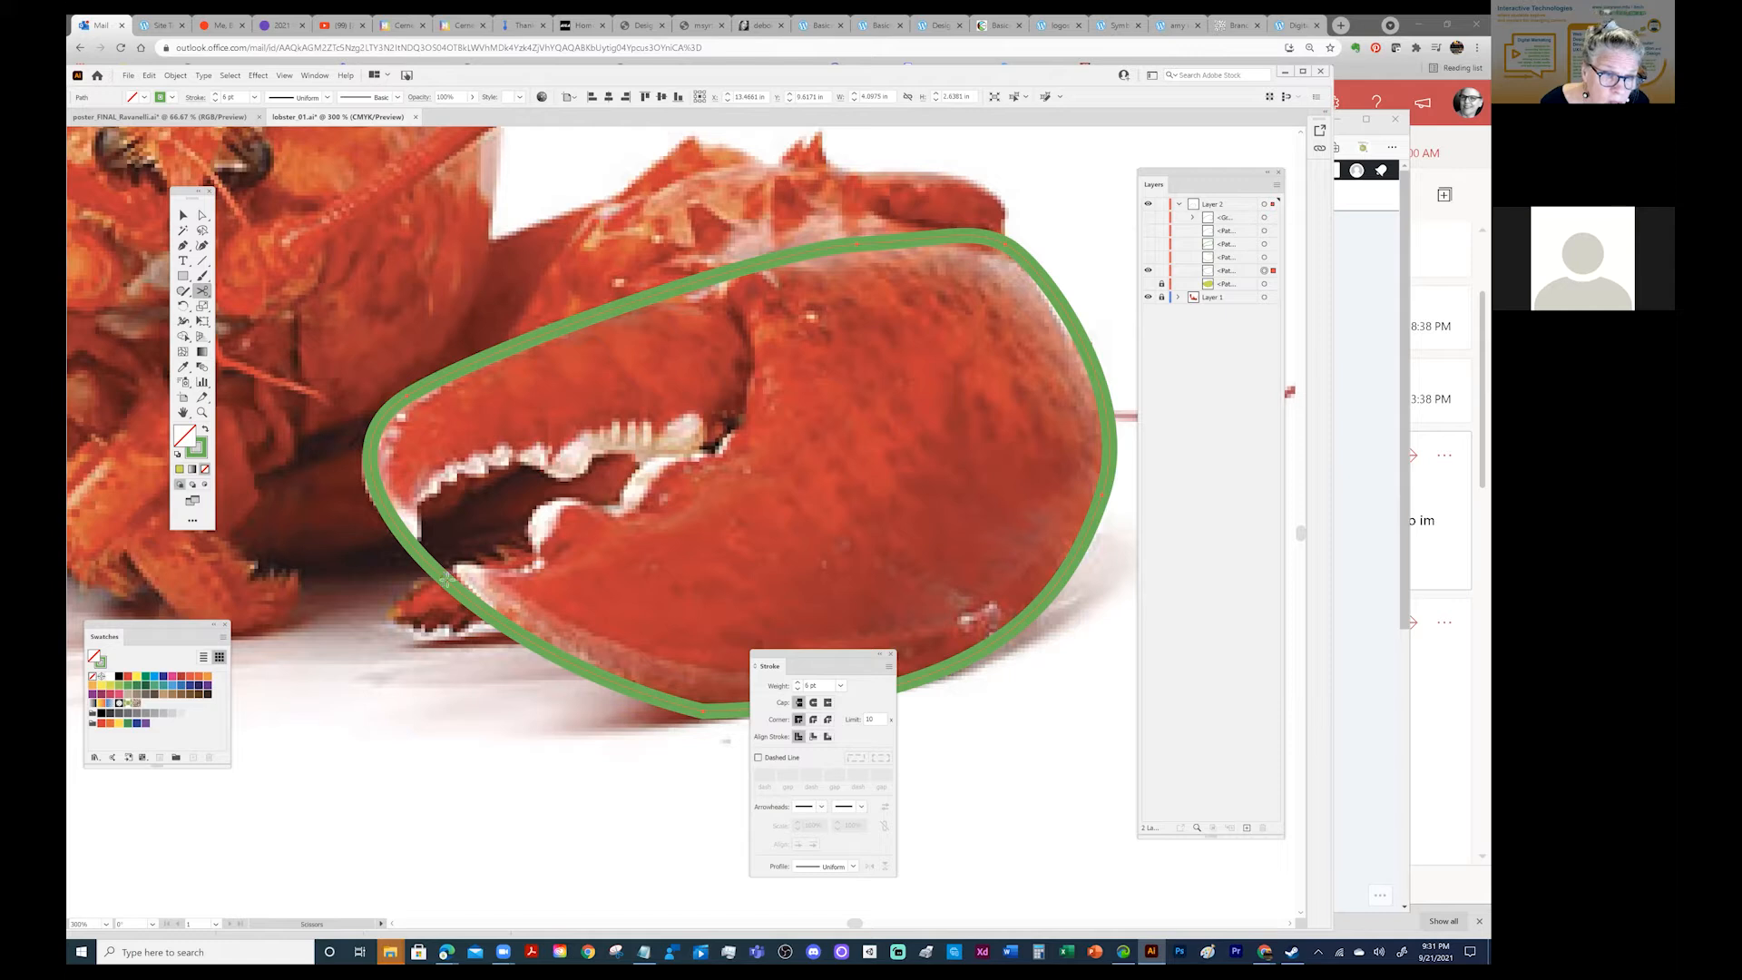
click(446, 579)
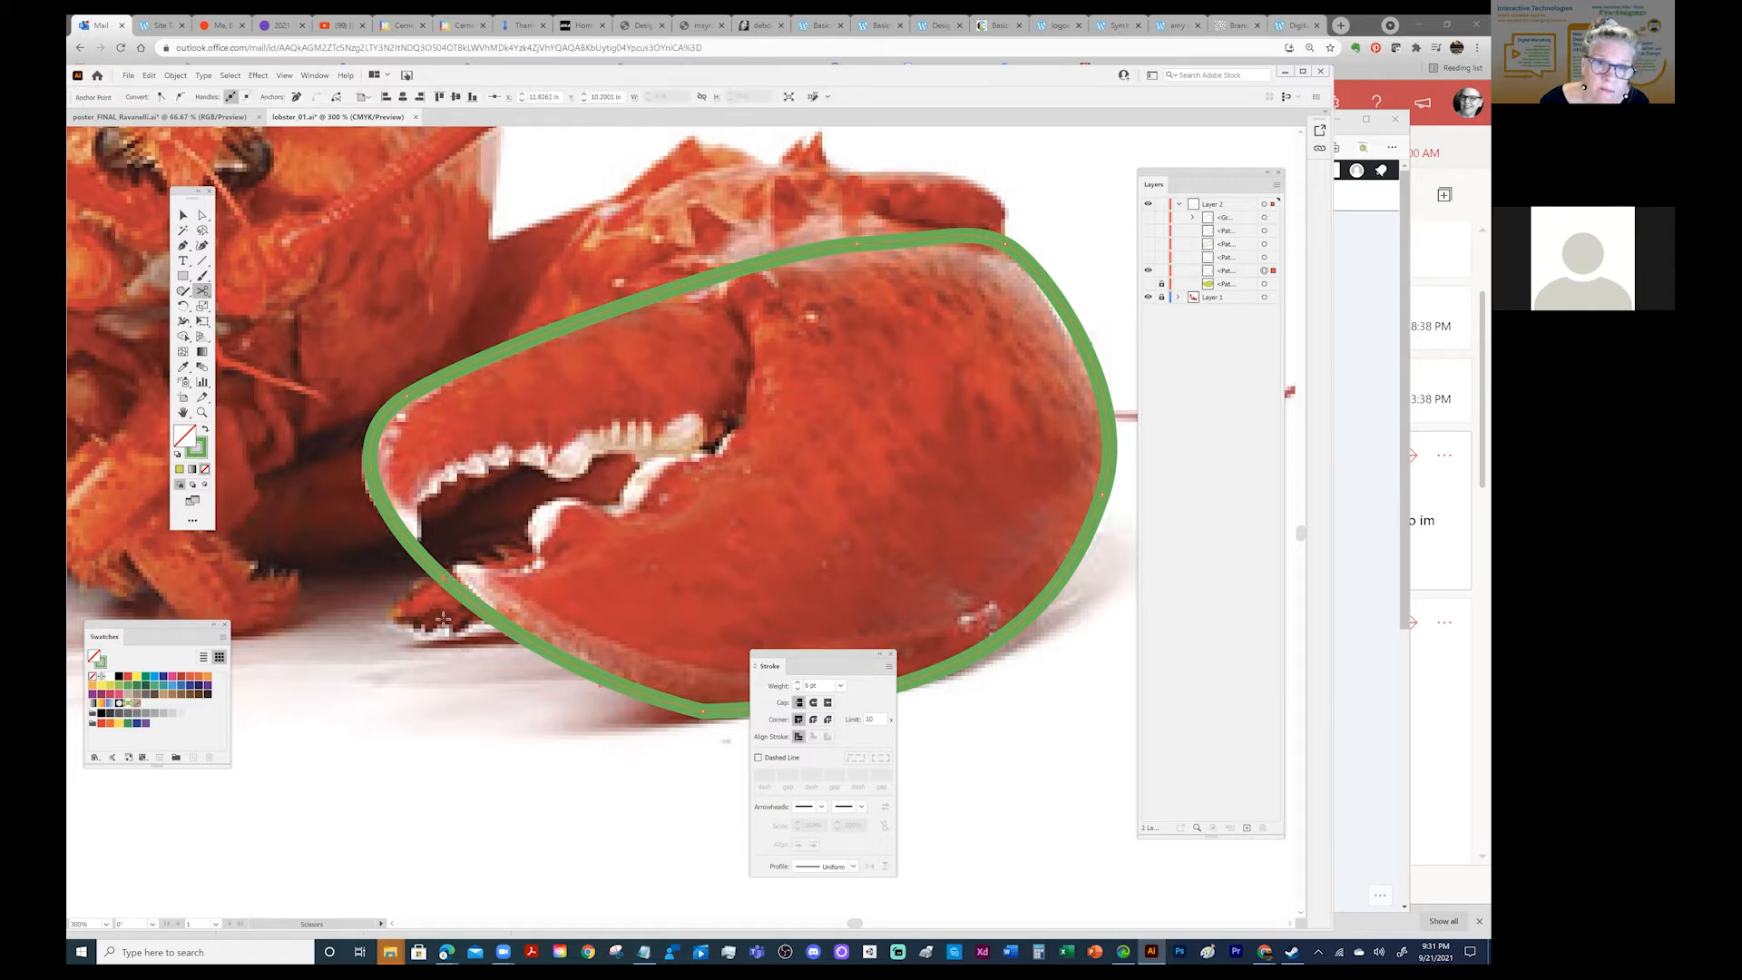
Cut the claw outline again at the upper pincer's joint and delete the section that runs around the upper pincer.
click(732, 272)
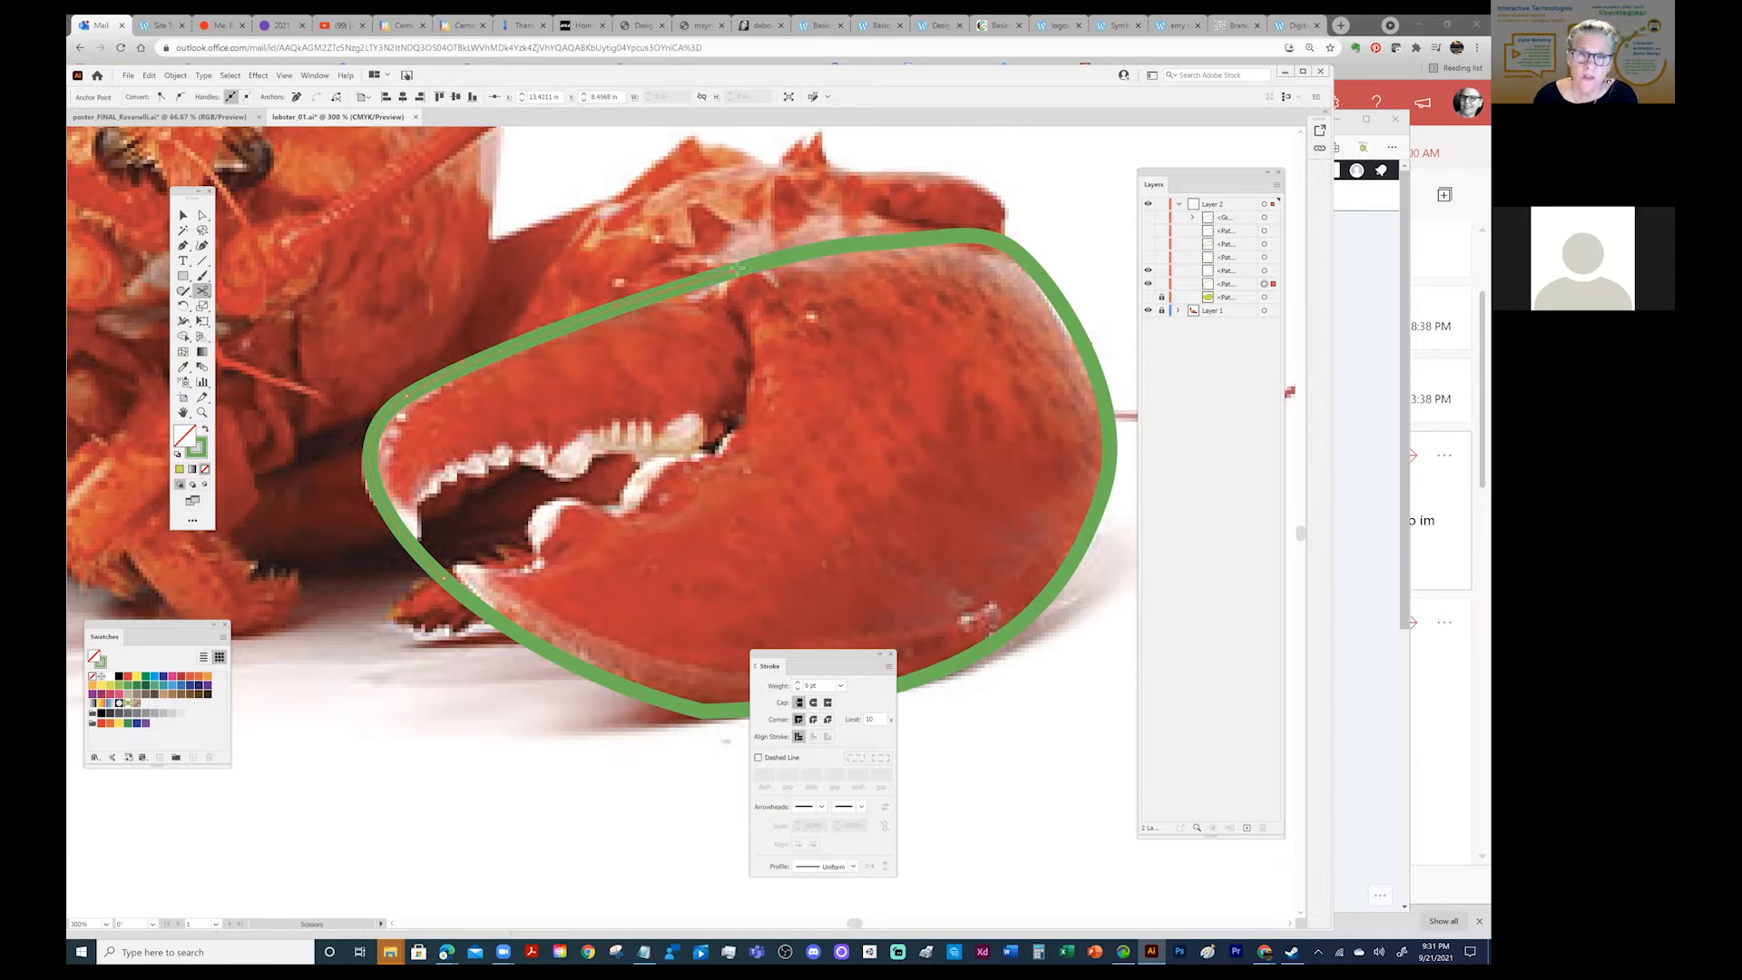
key(Delete)
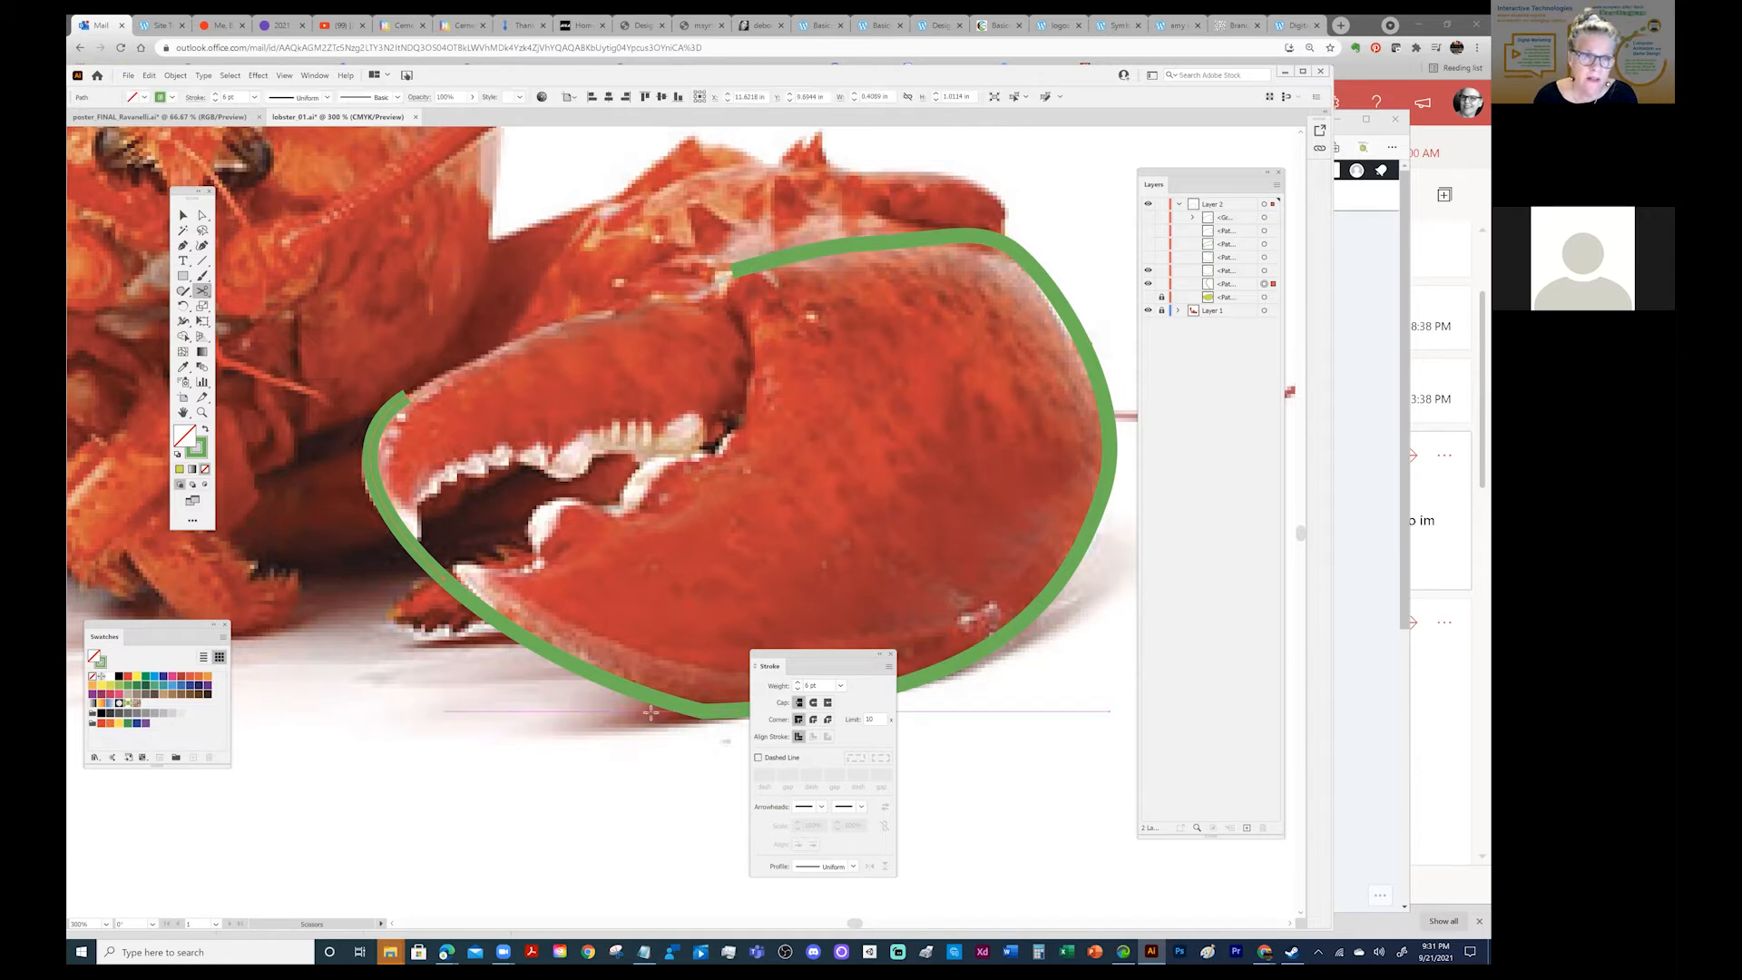
key(Delete)
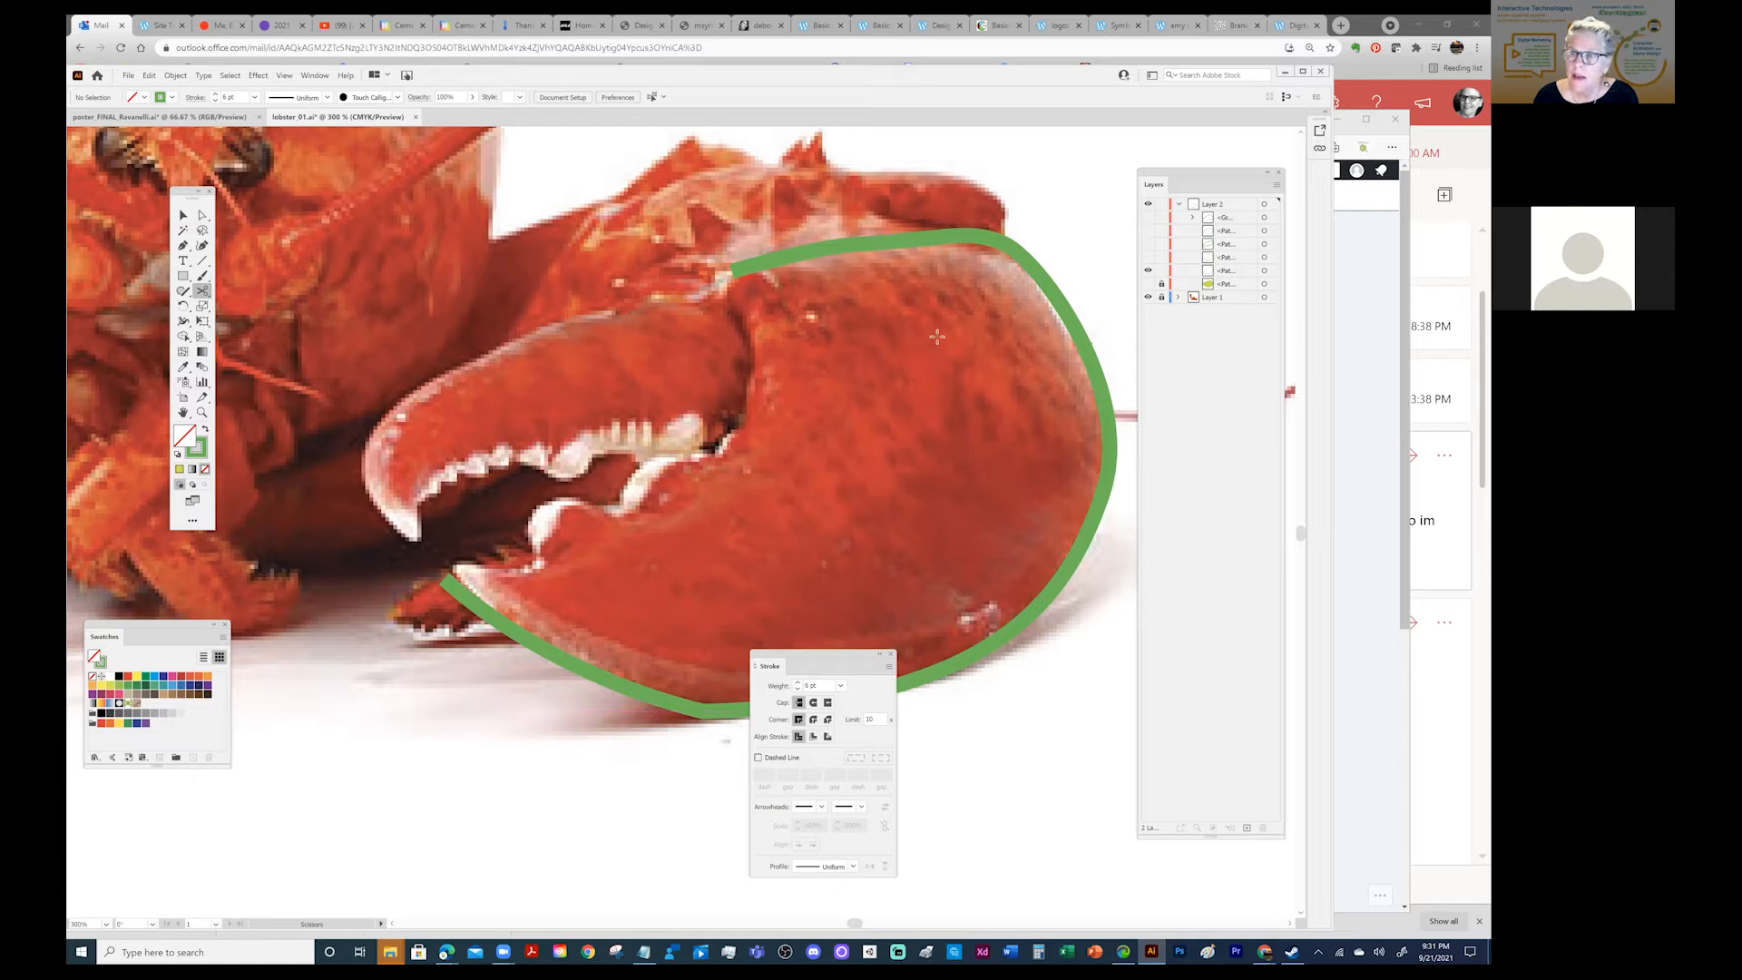
Toggle the visibility of the remaining claw outline and the upper pincer outline to check the separate paths.
click(1147, 269)
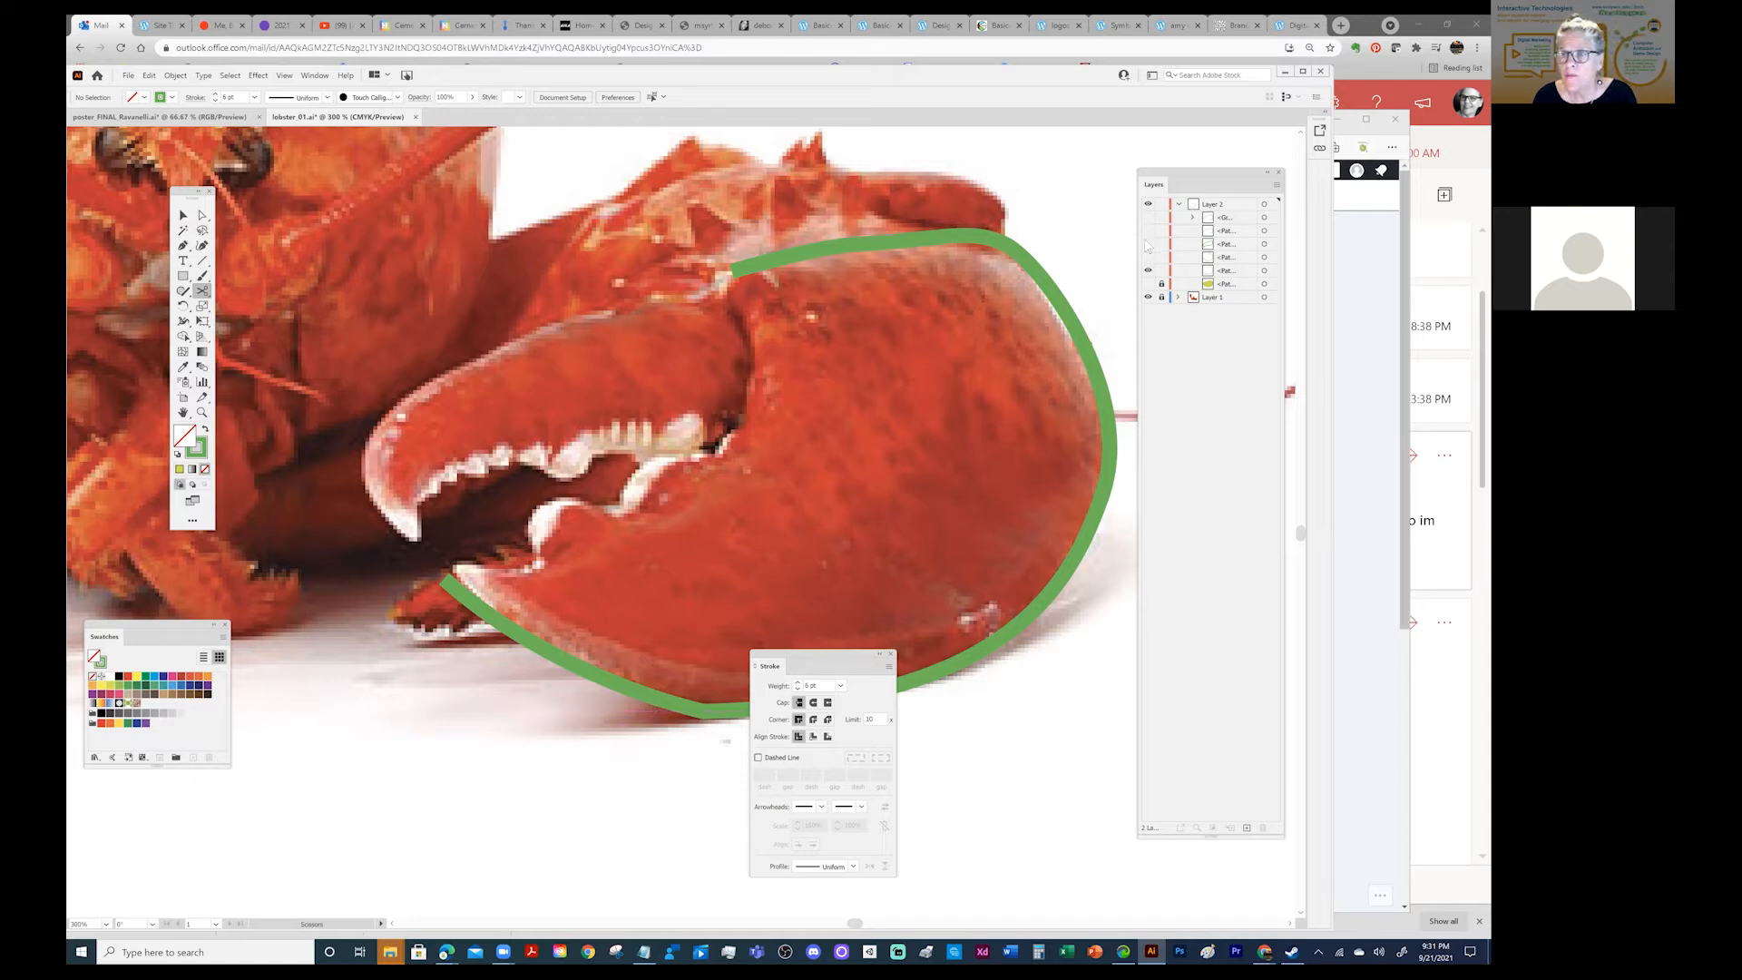
click(1149, 244)
click(1148, 244)
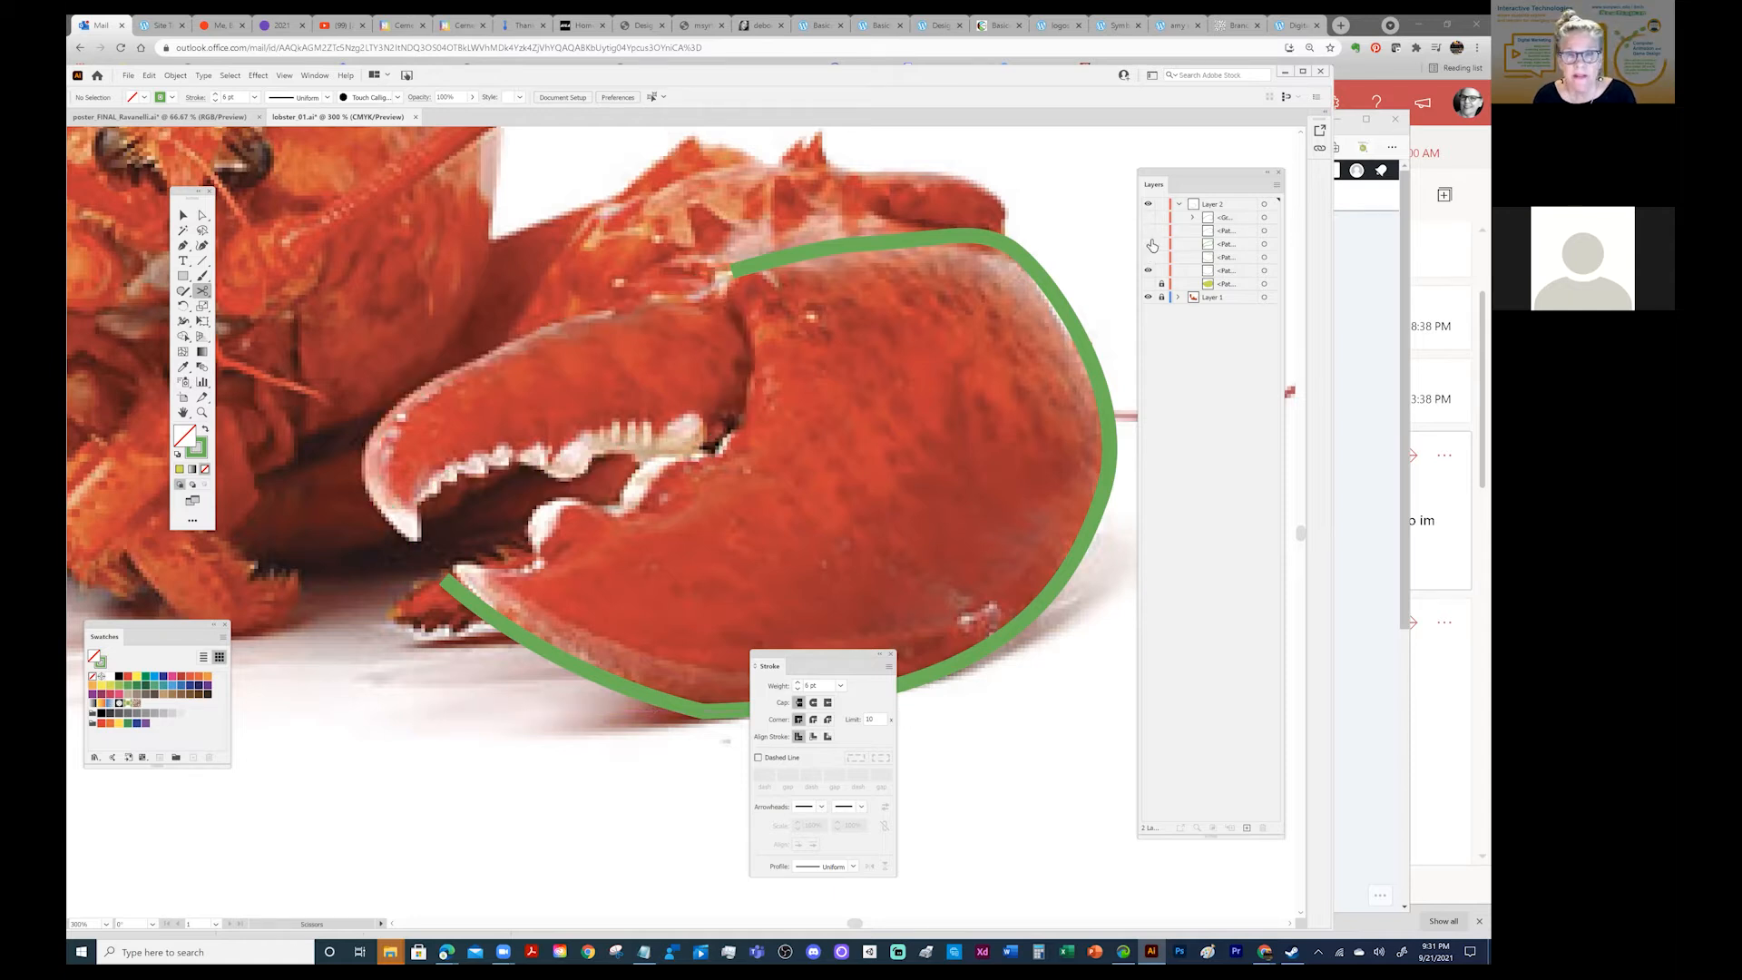
click(1148, 269)
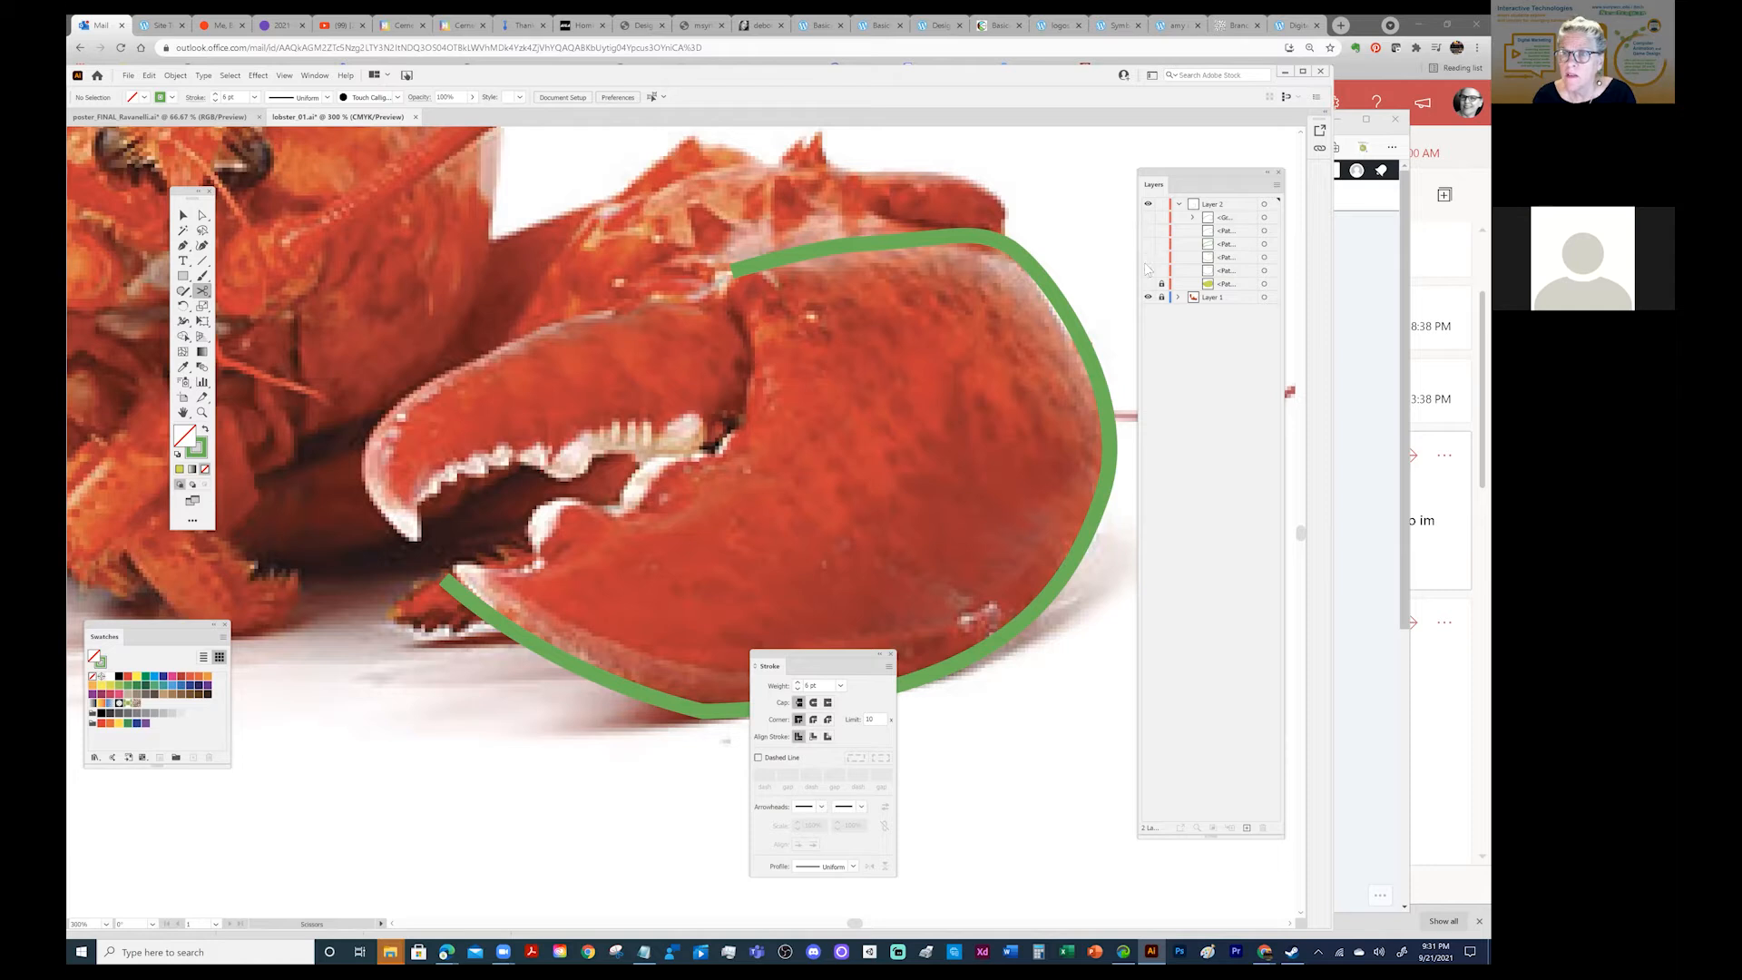
click(1147, 270)
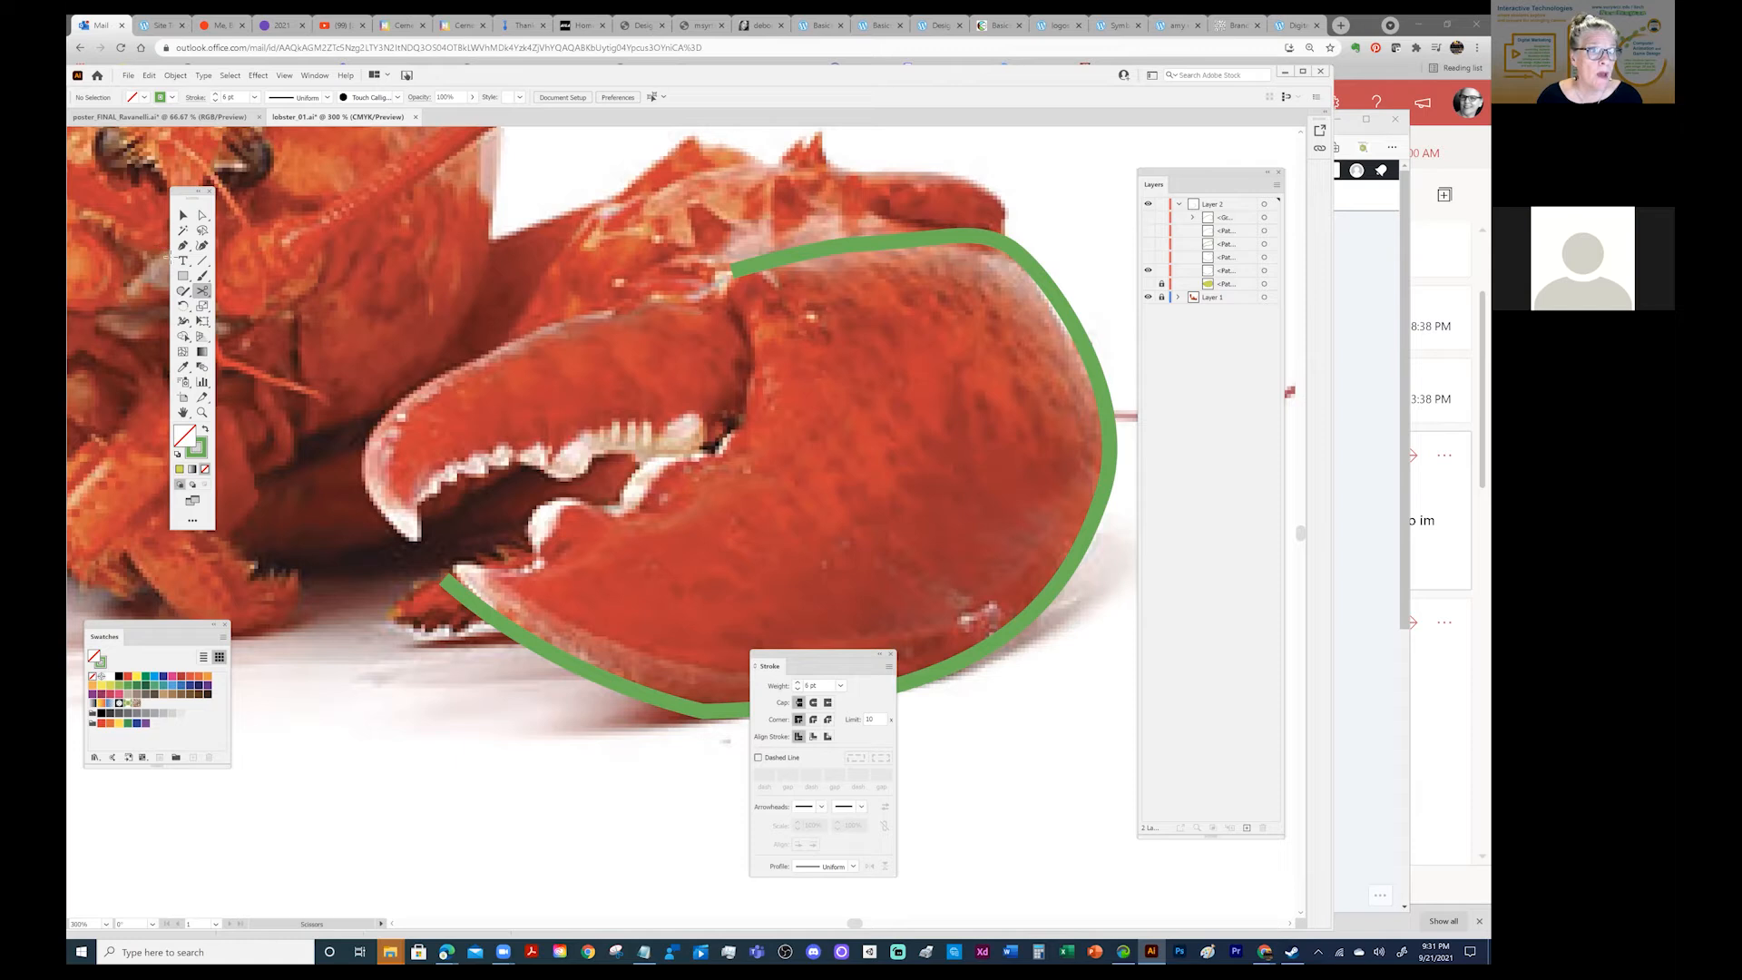
Continue the open claw outline with the Pen tool in straight zigzag segments along the lower pincer's teeth, closing it at the upper joint.
click(182, 245)
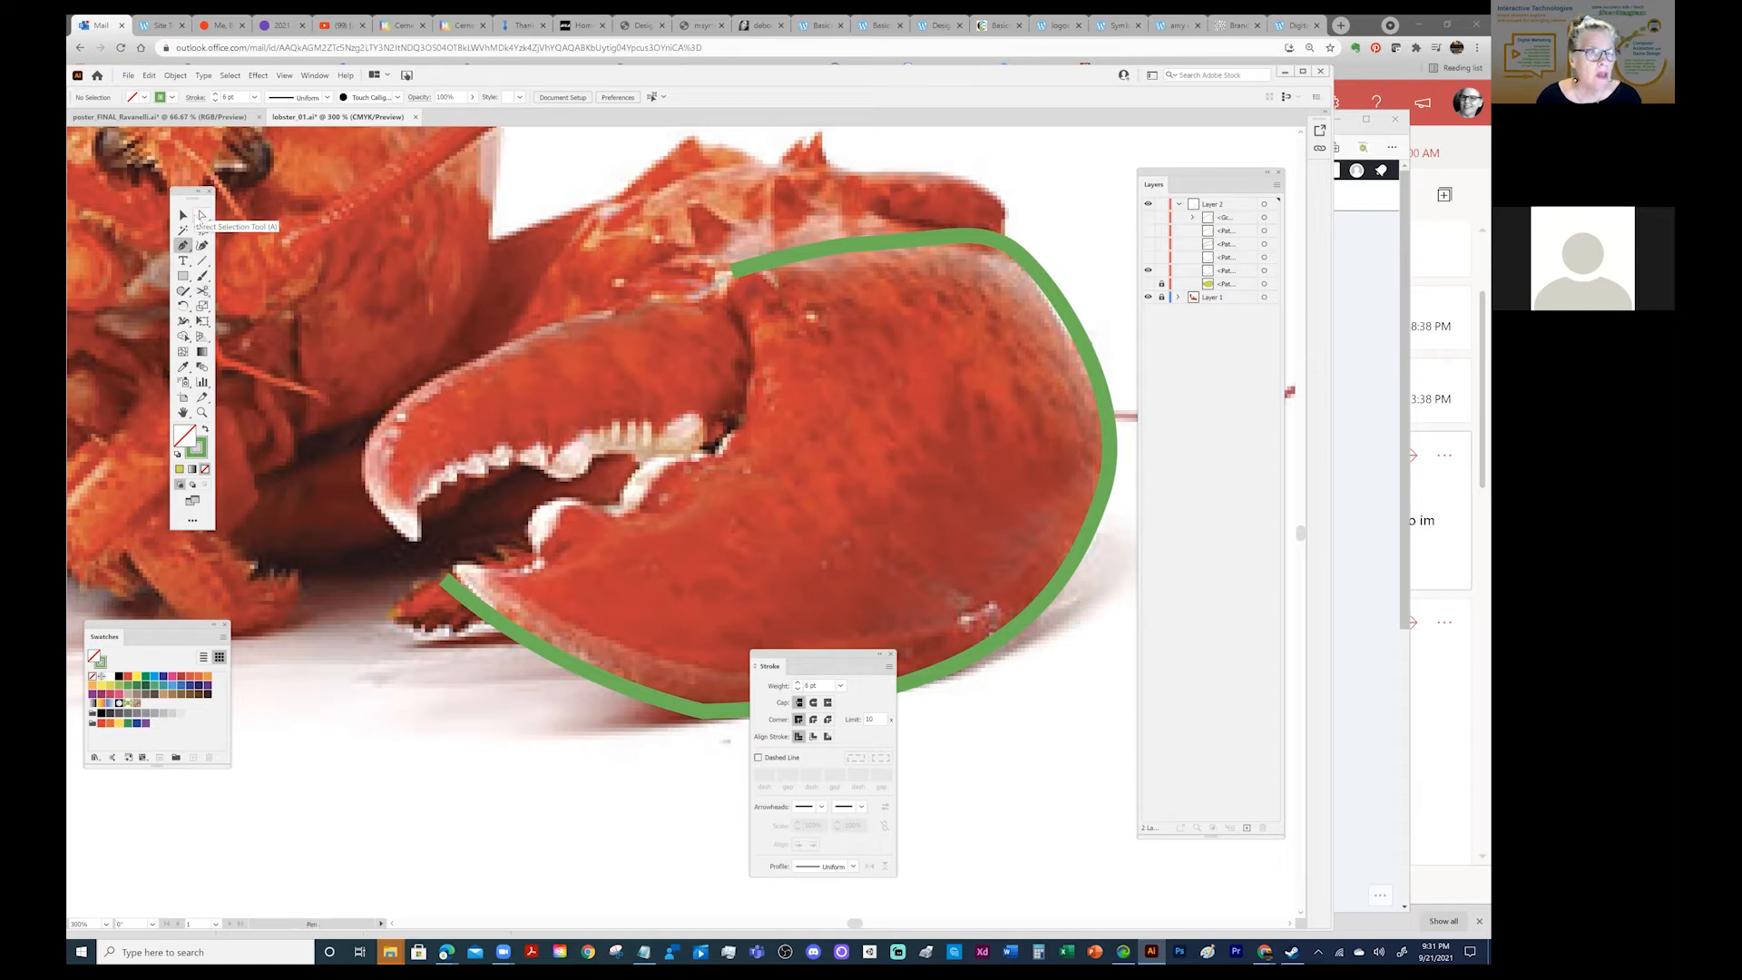
click(202, 215)
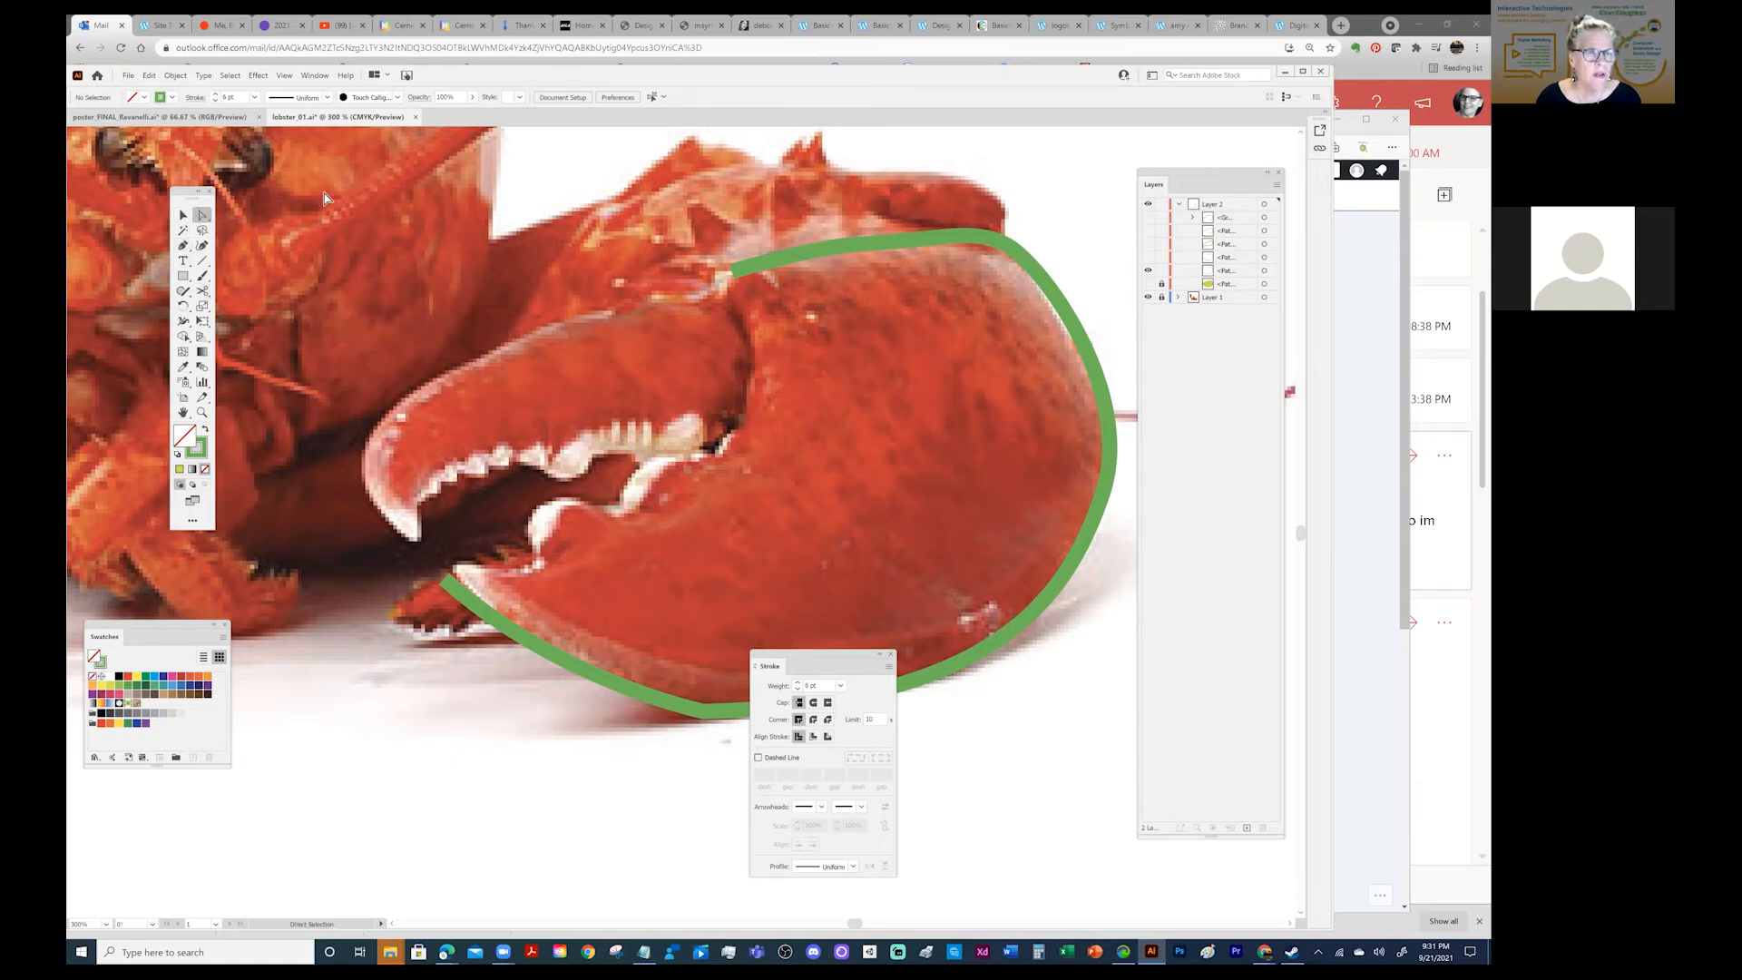
click(806, 256)
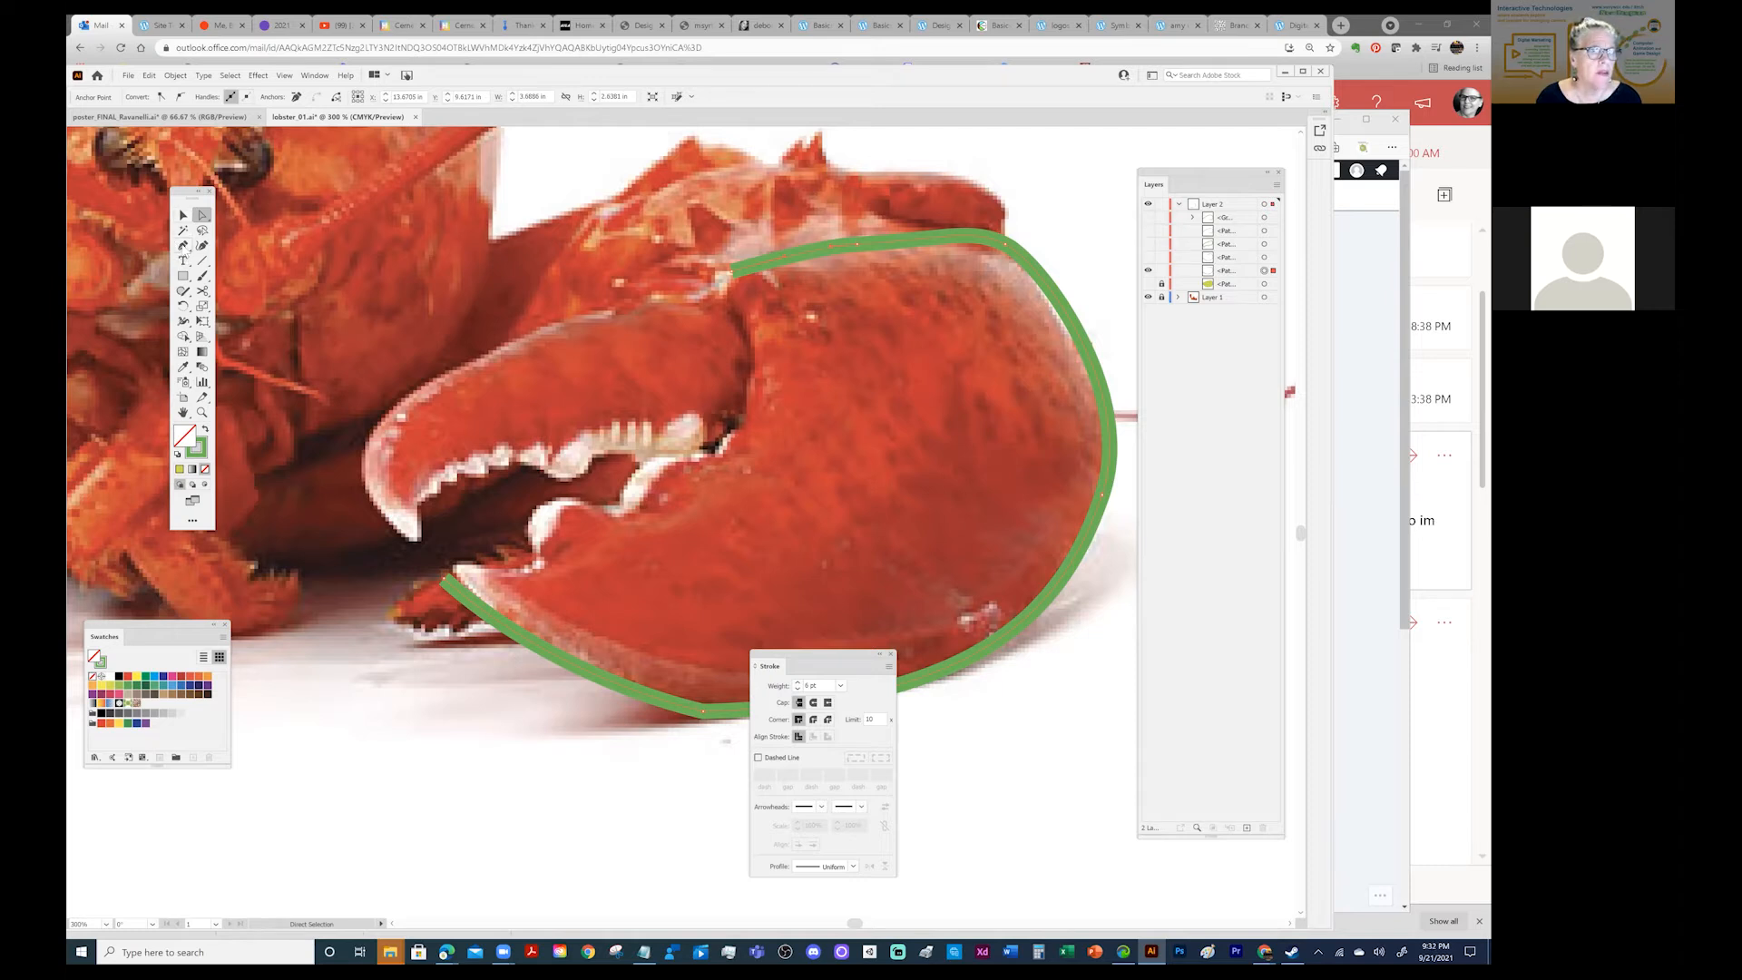
click(184, 245)
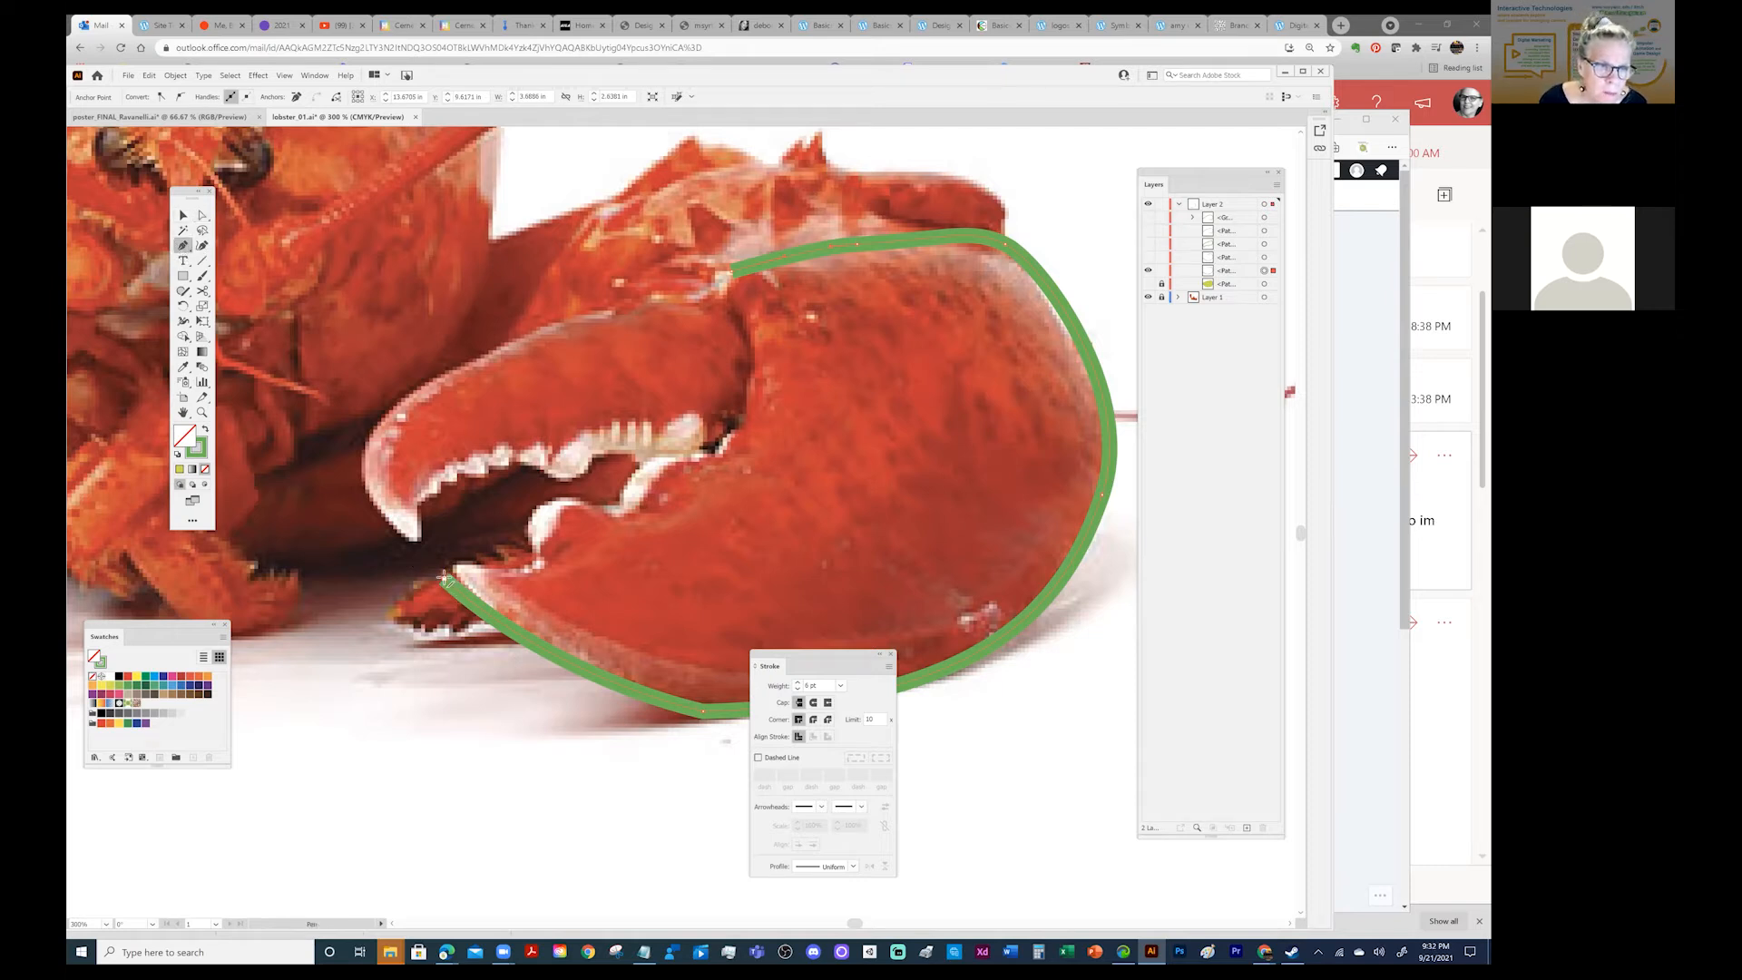
click(444, 579)
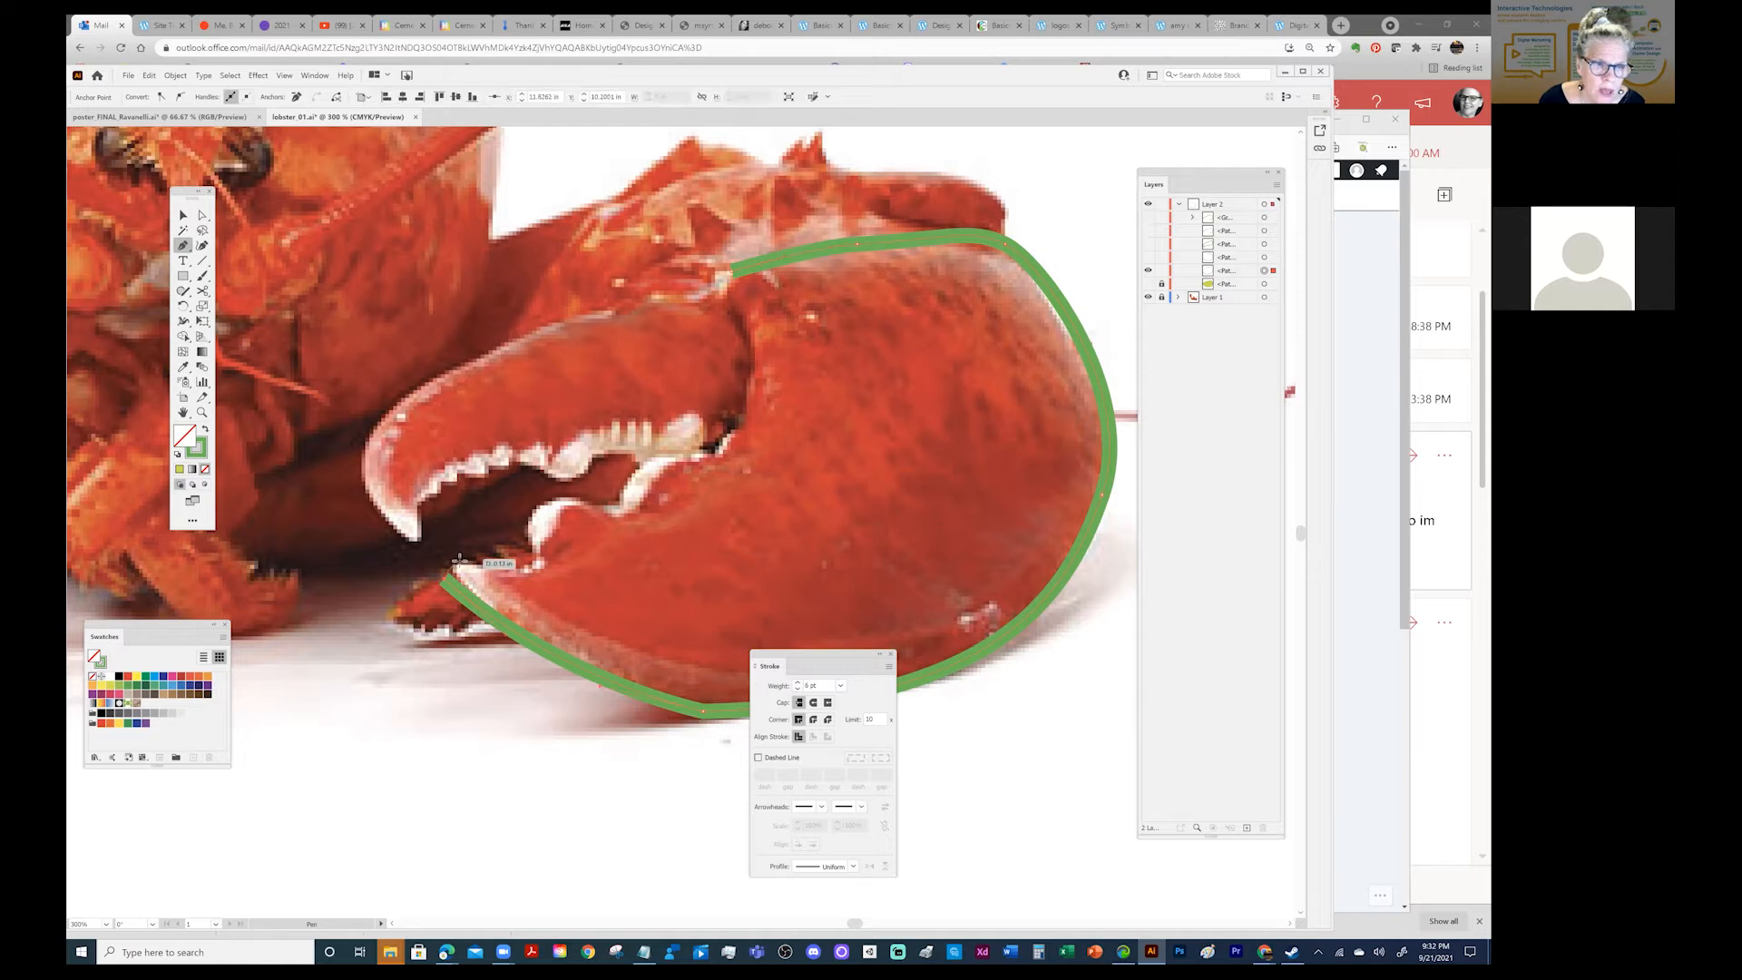
click(460, 559)
click(535, 566)
click(555, 501)
click(640, 522)
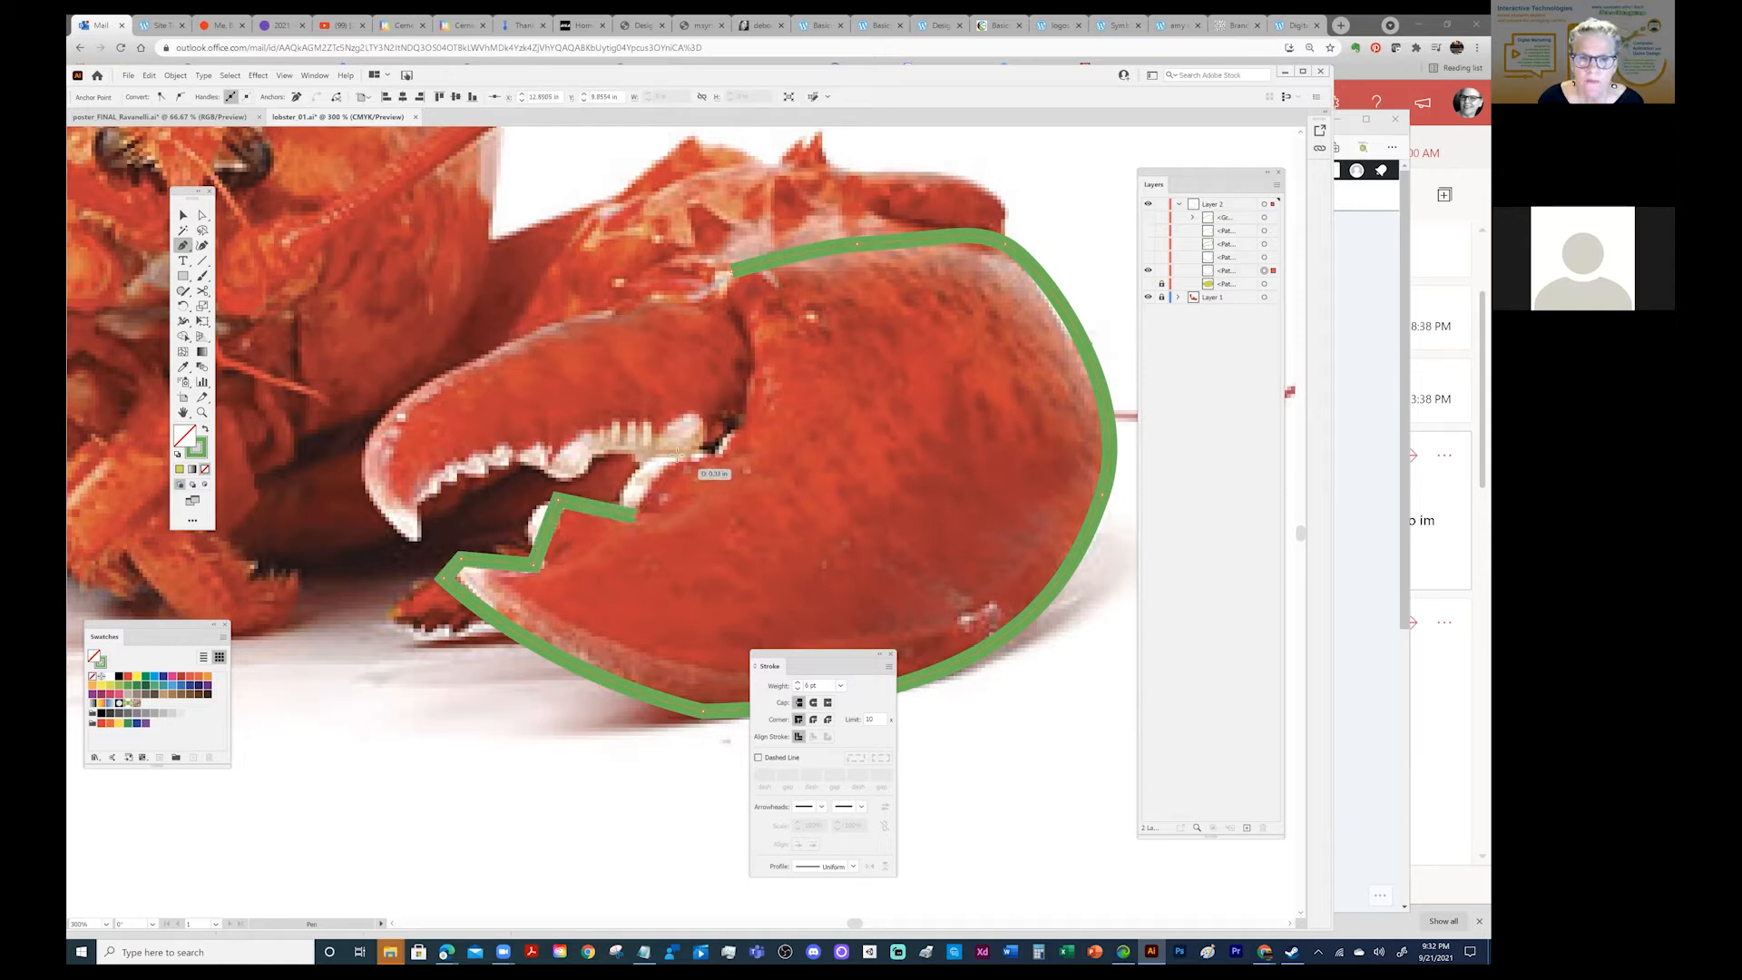
click(678, 454)
click(745, 458)
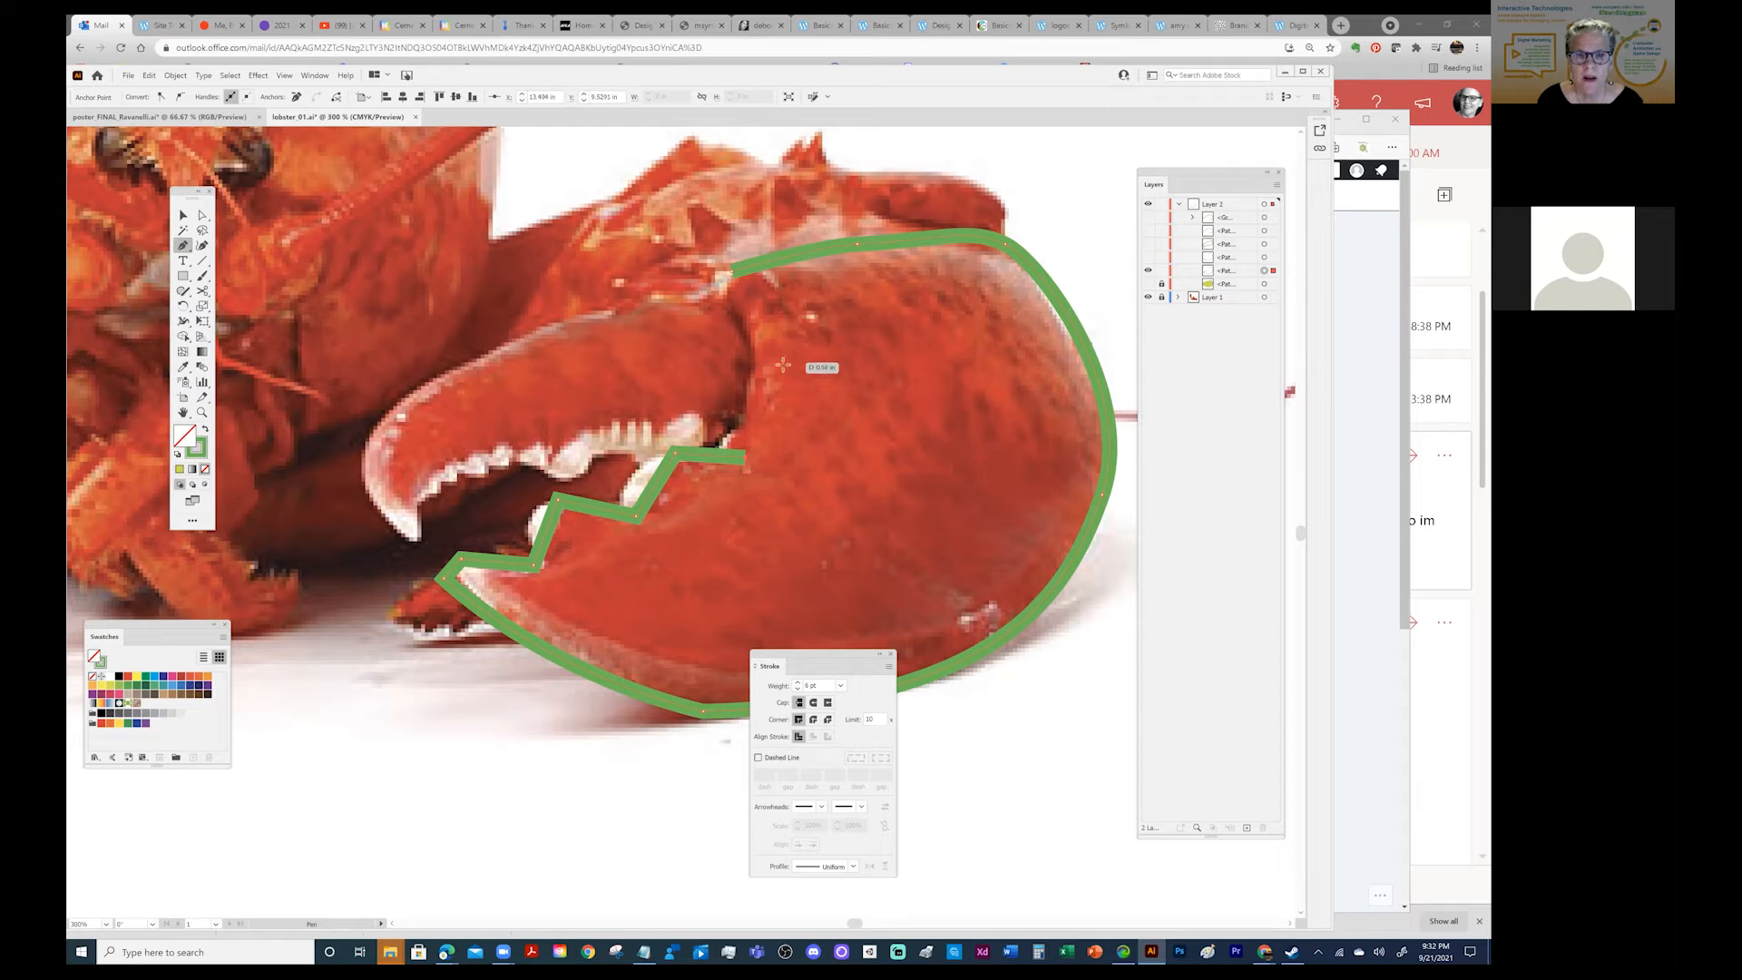
click(780, 364)
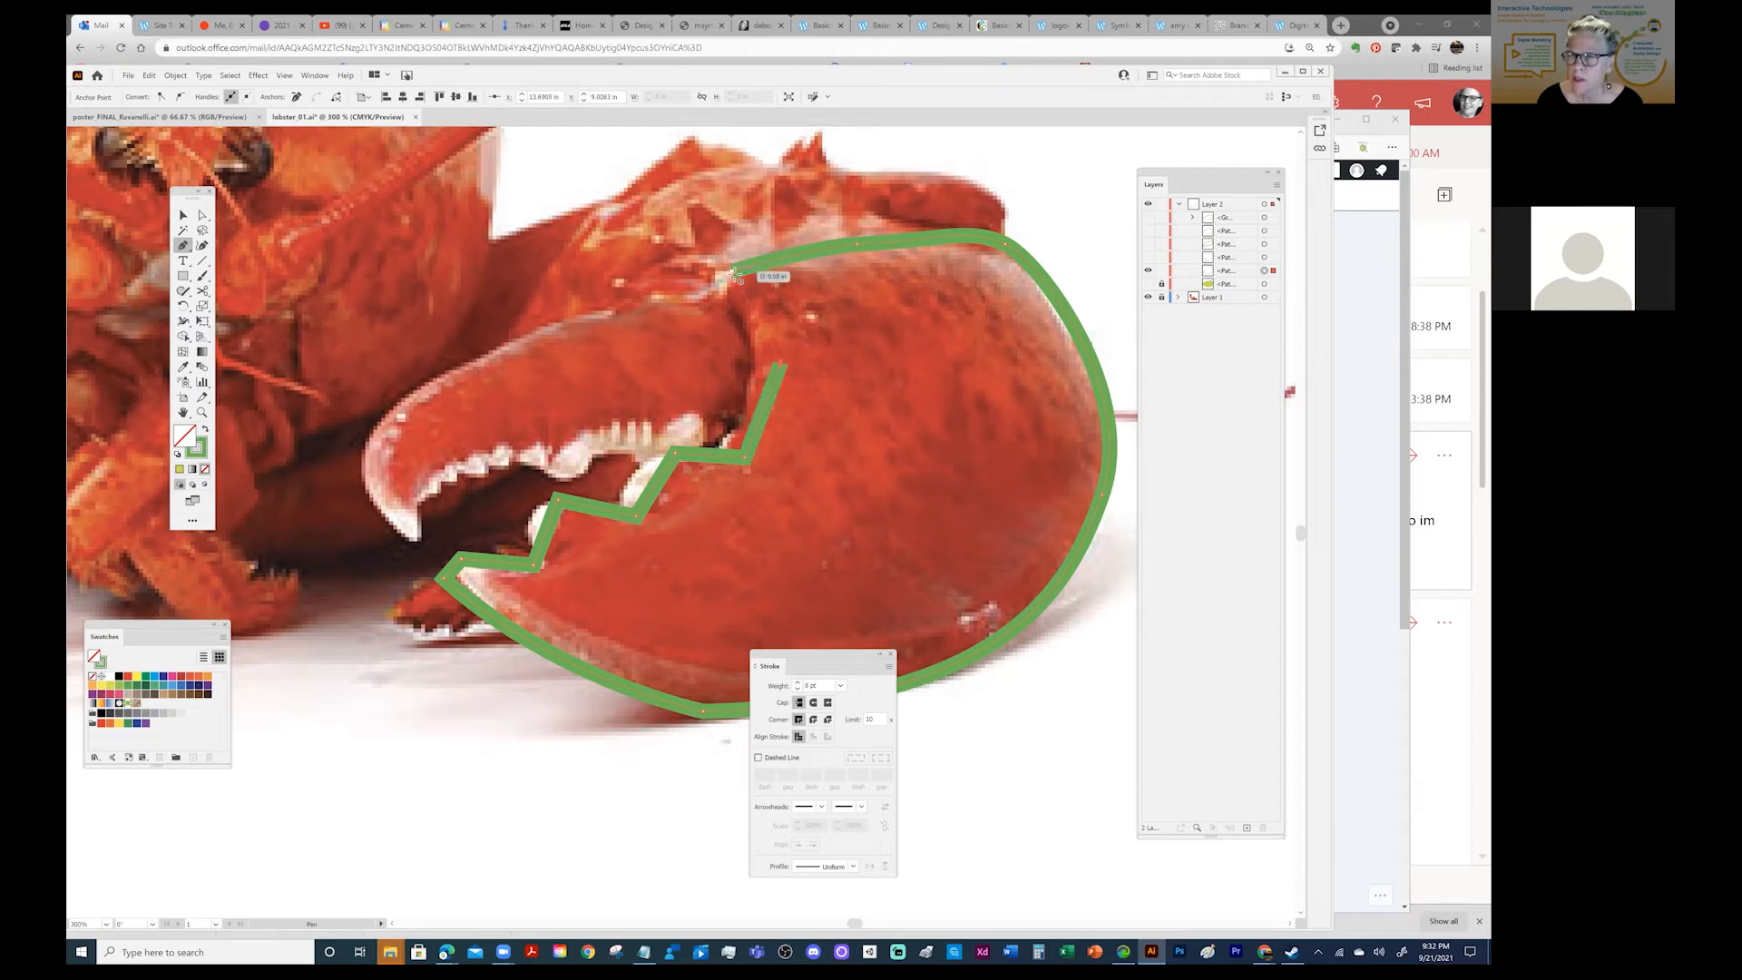
click(732, 272)
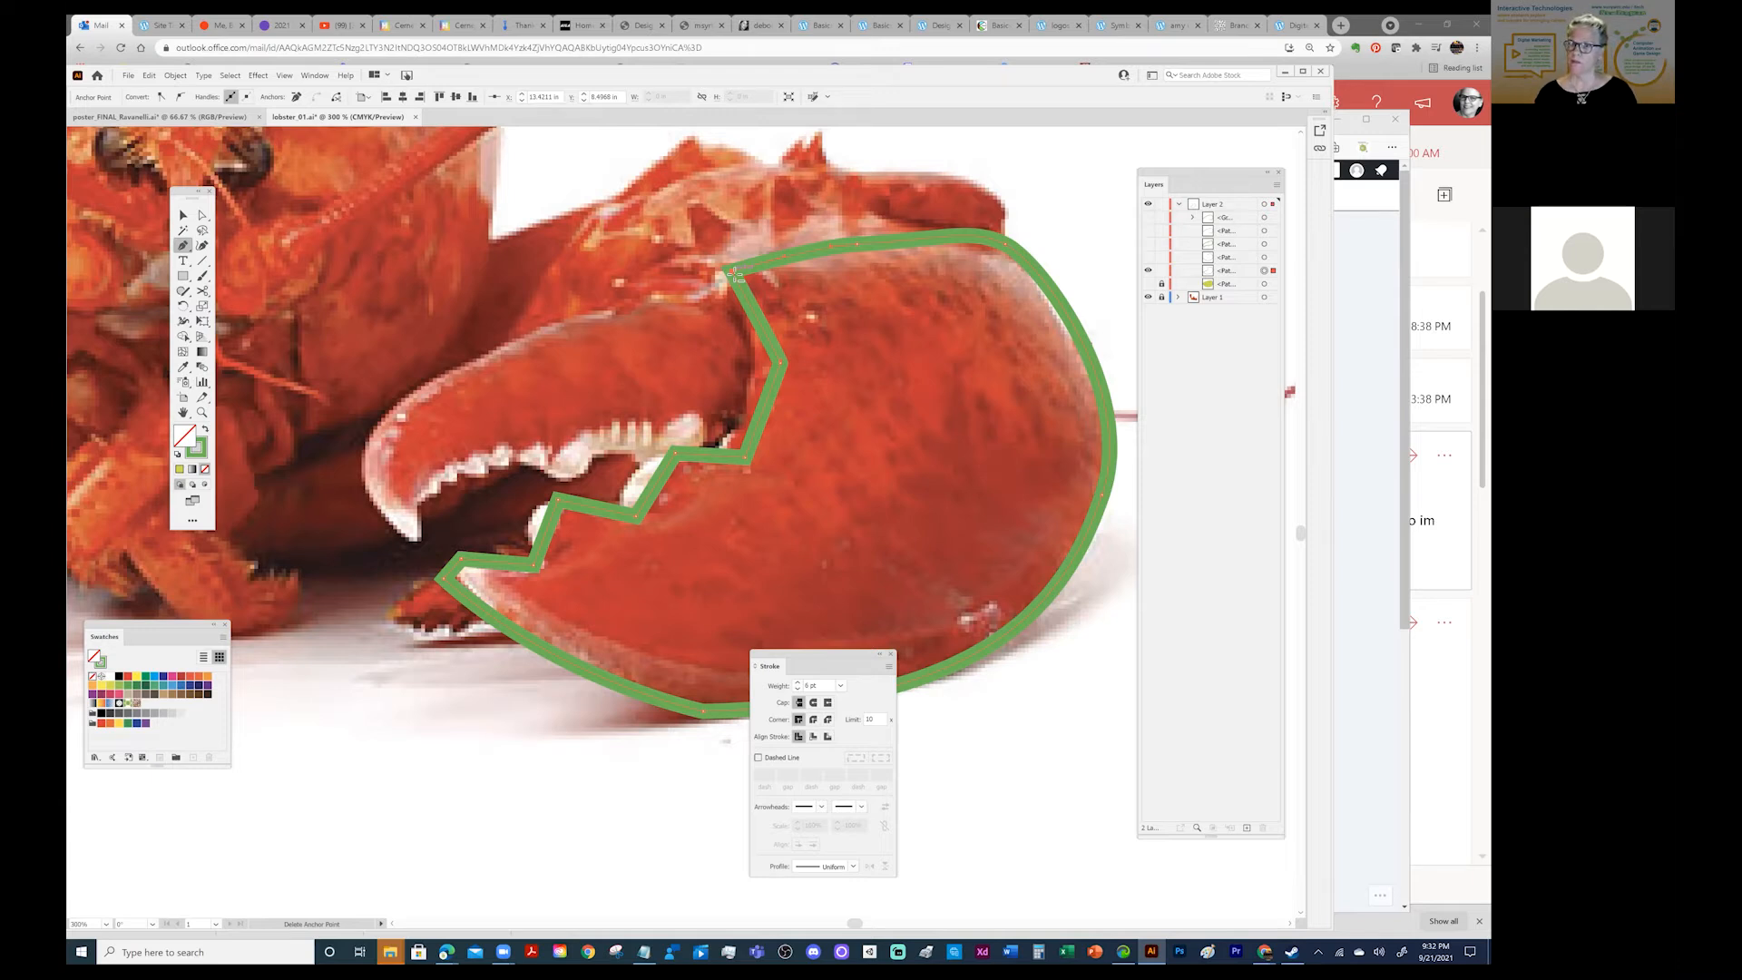
Show the upper pincer outline together with the closed claw path and view both against the whole lobster.
click(1148, 245)
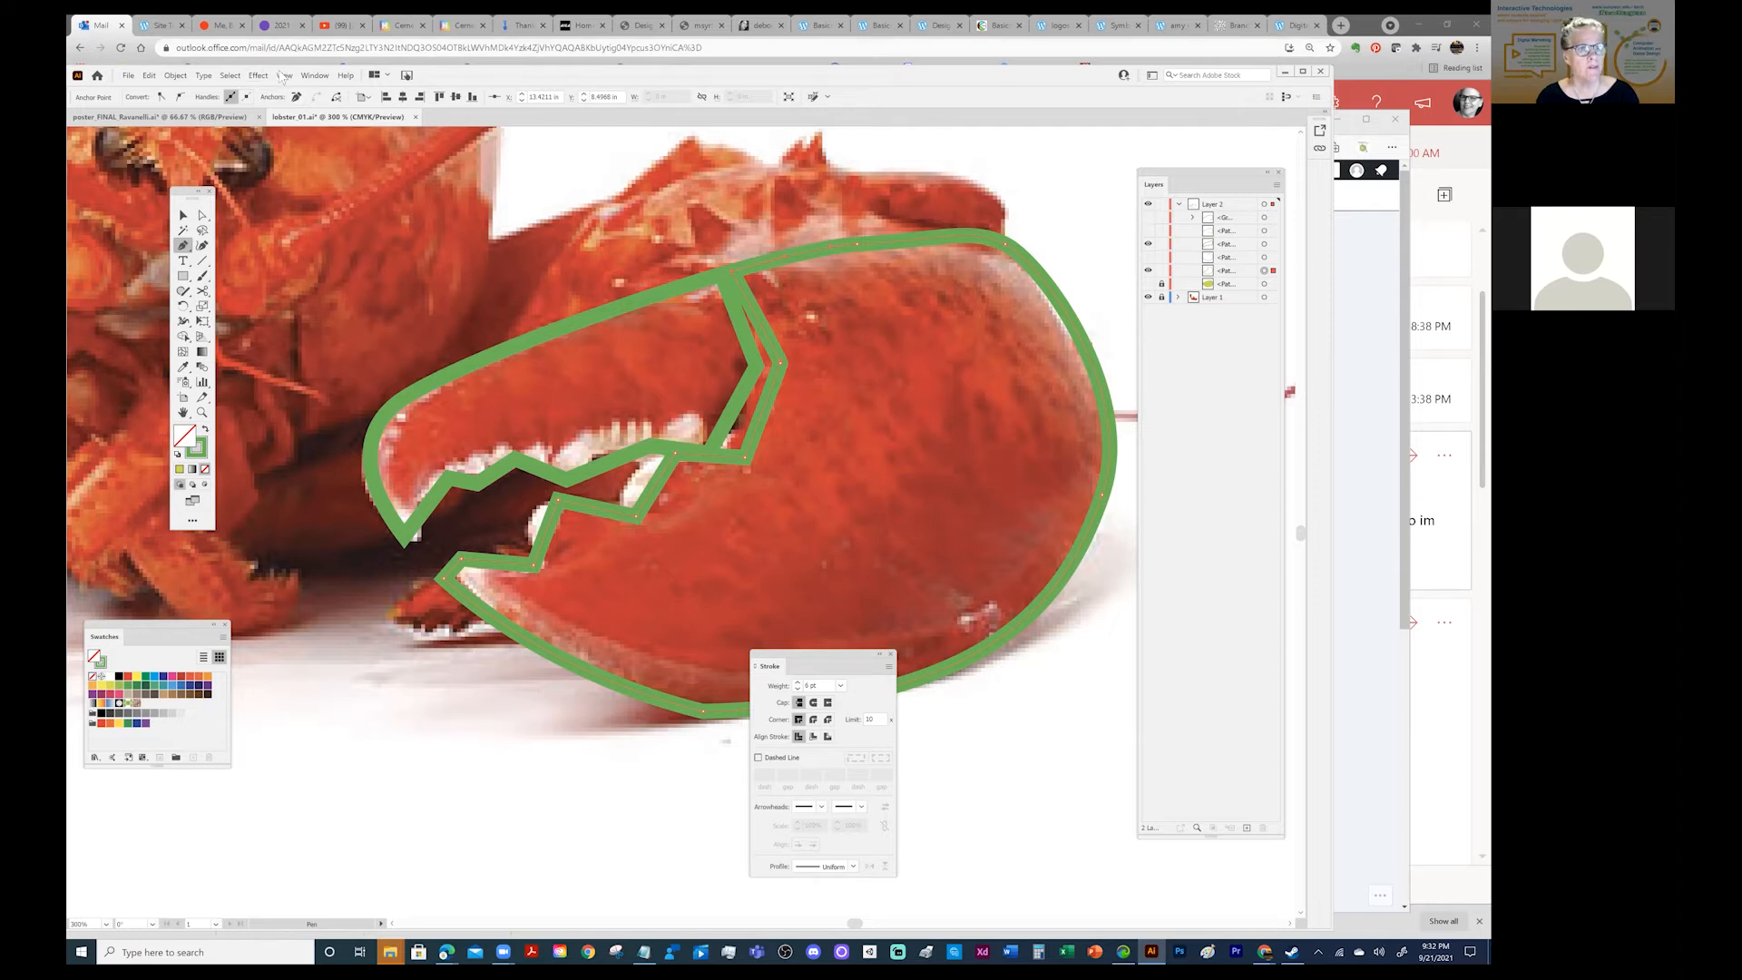
click(284, 75)
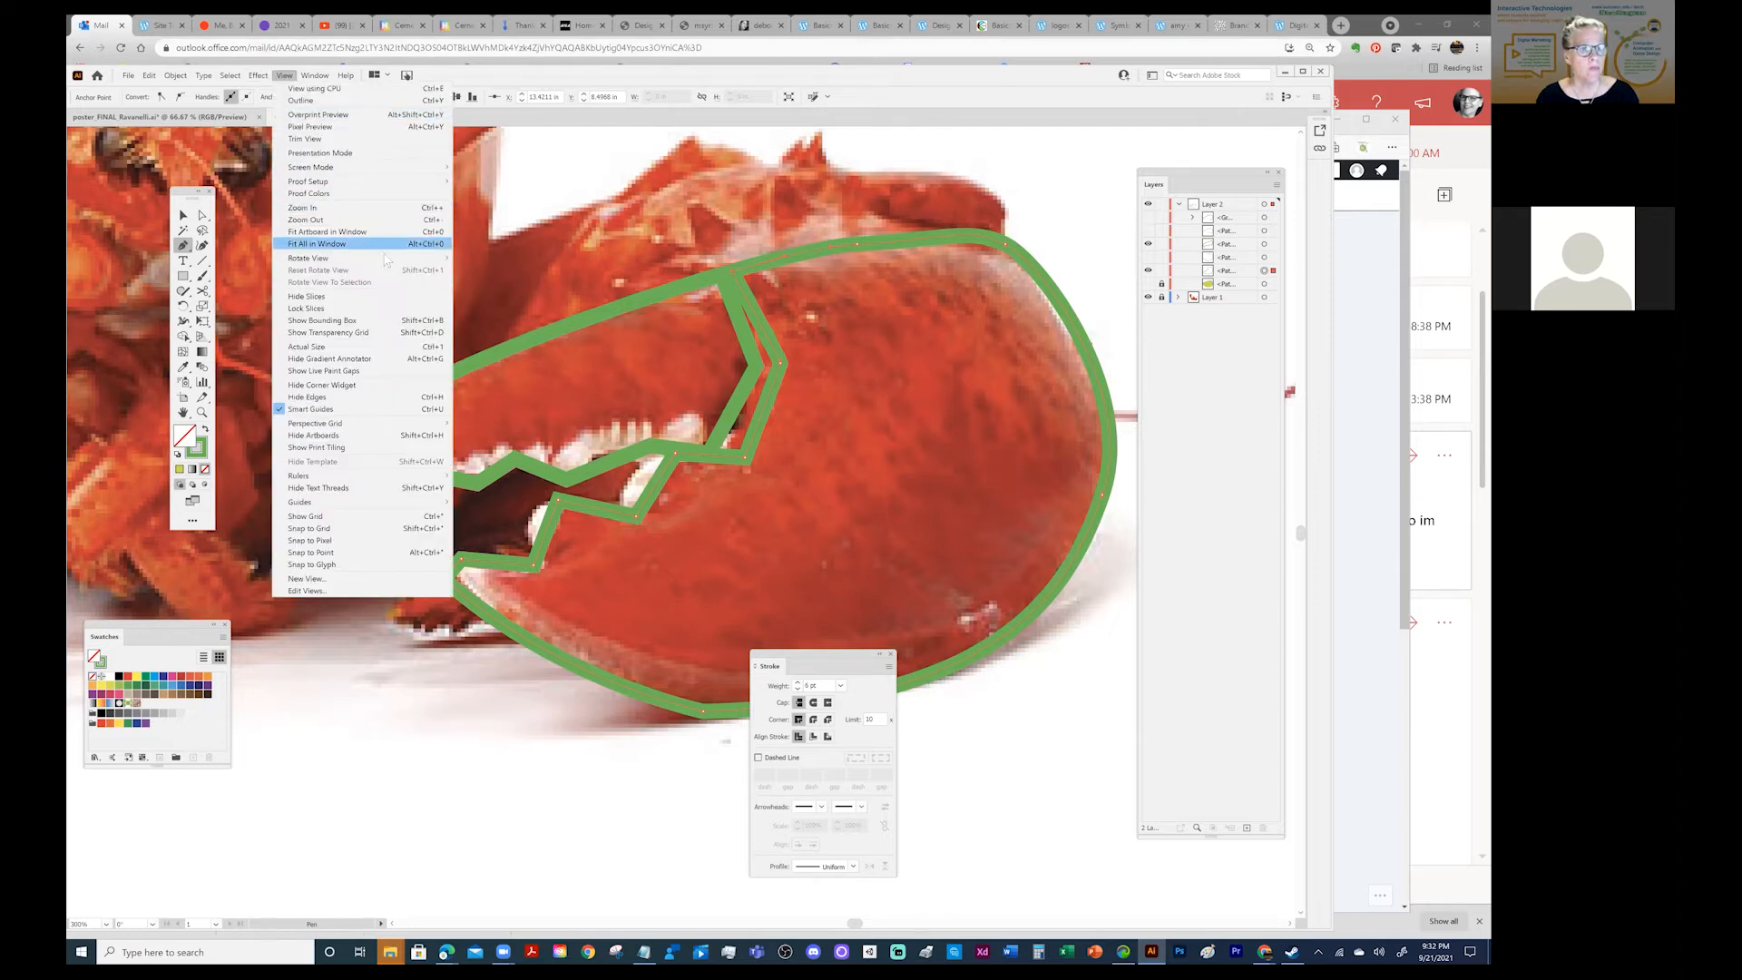
click(321, 244)
scroll(760, 447, up, 3)
drag(761, 446, 888, 617)
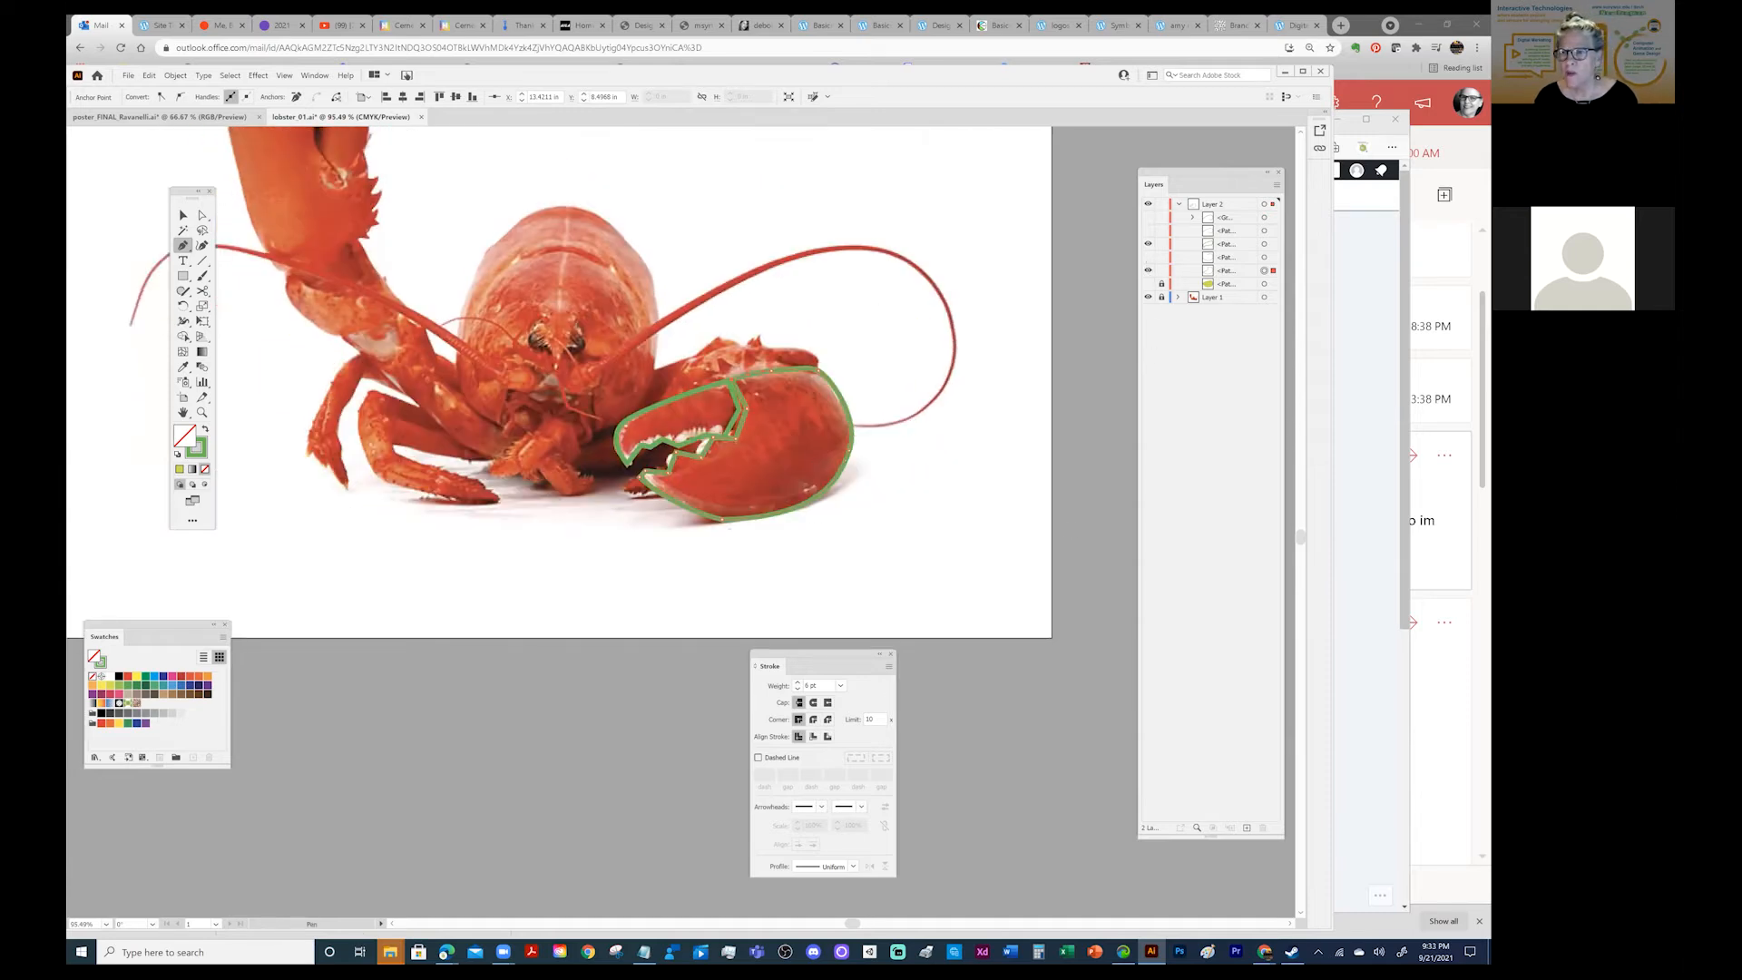
Hide the two finished pincer outlines, show the leftover open copy of the claw outline and delete it.
click(1180, 258)
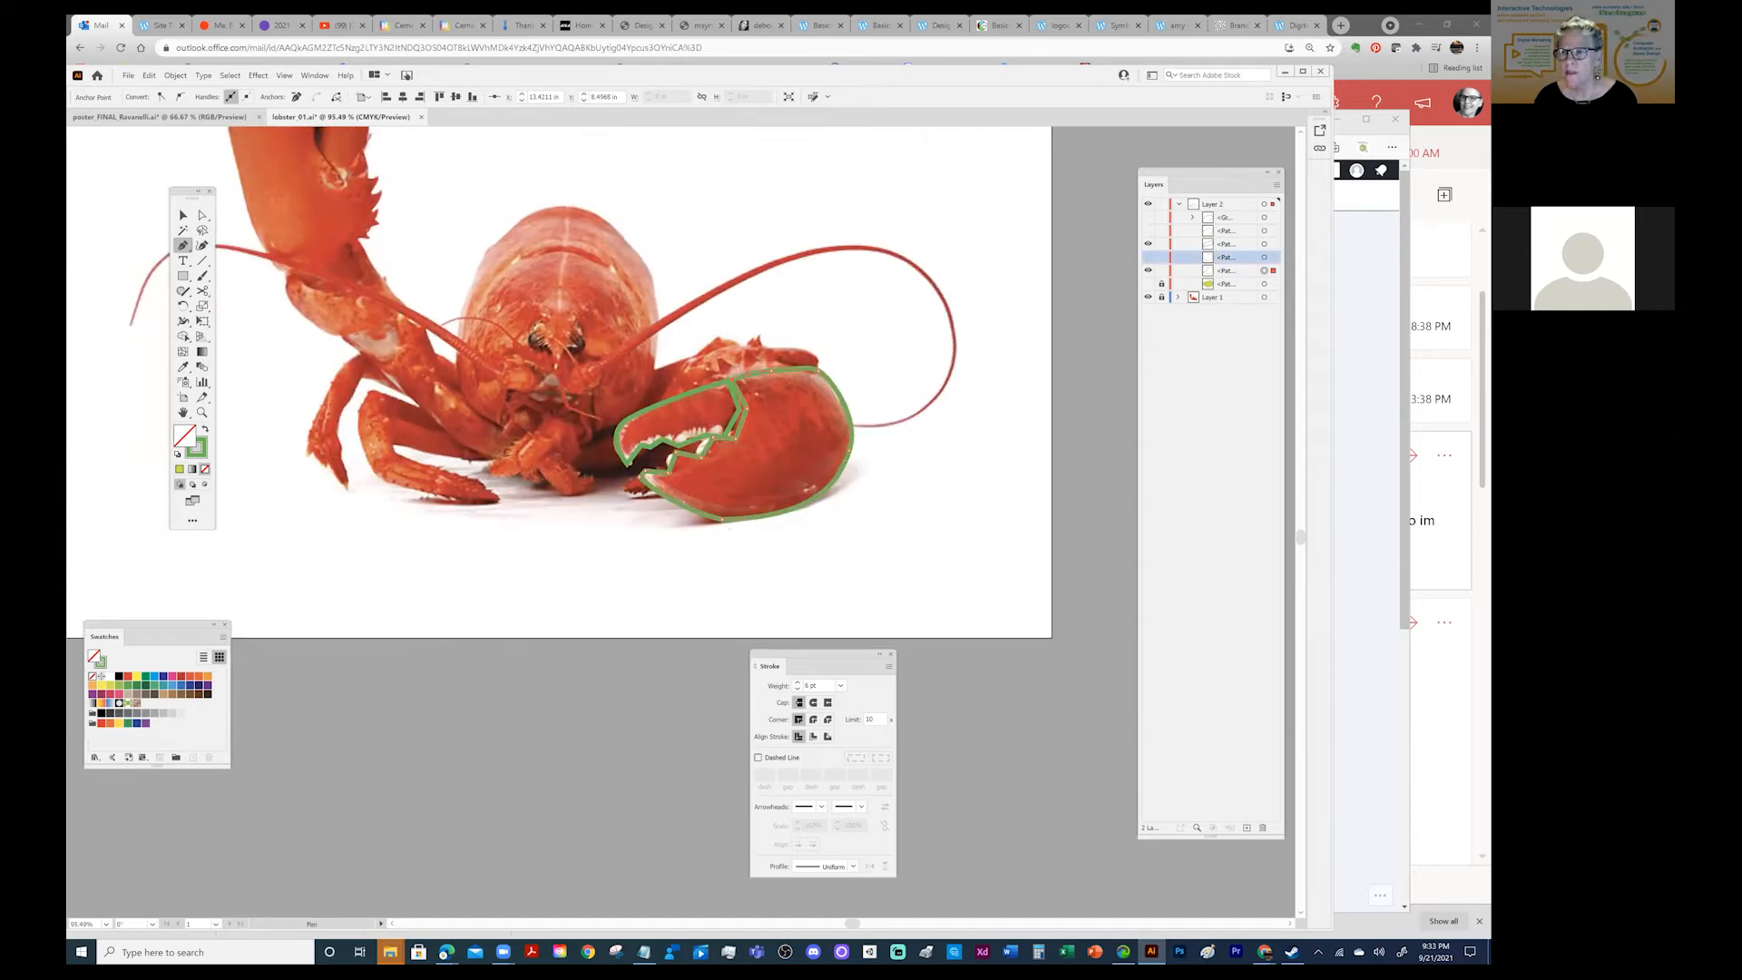
click(1148, 269)
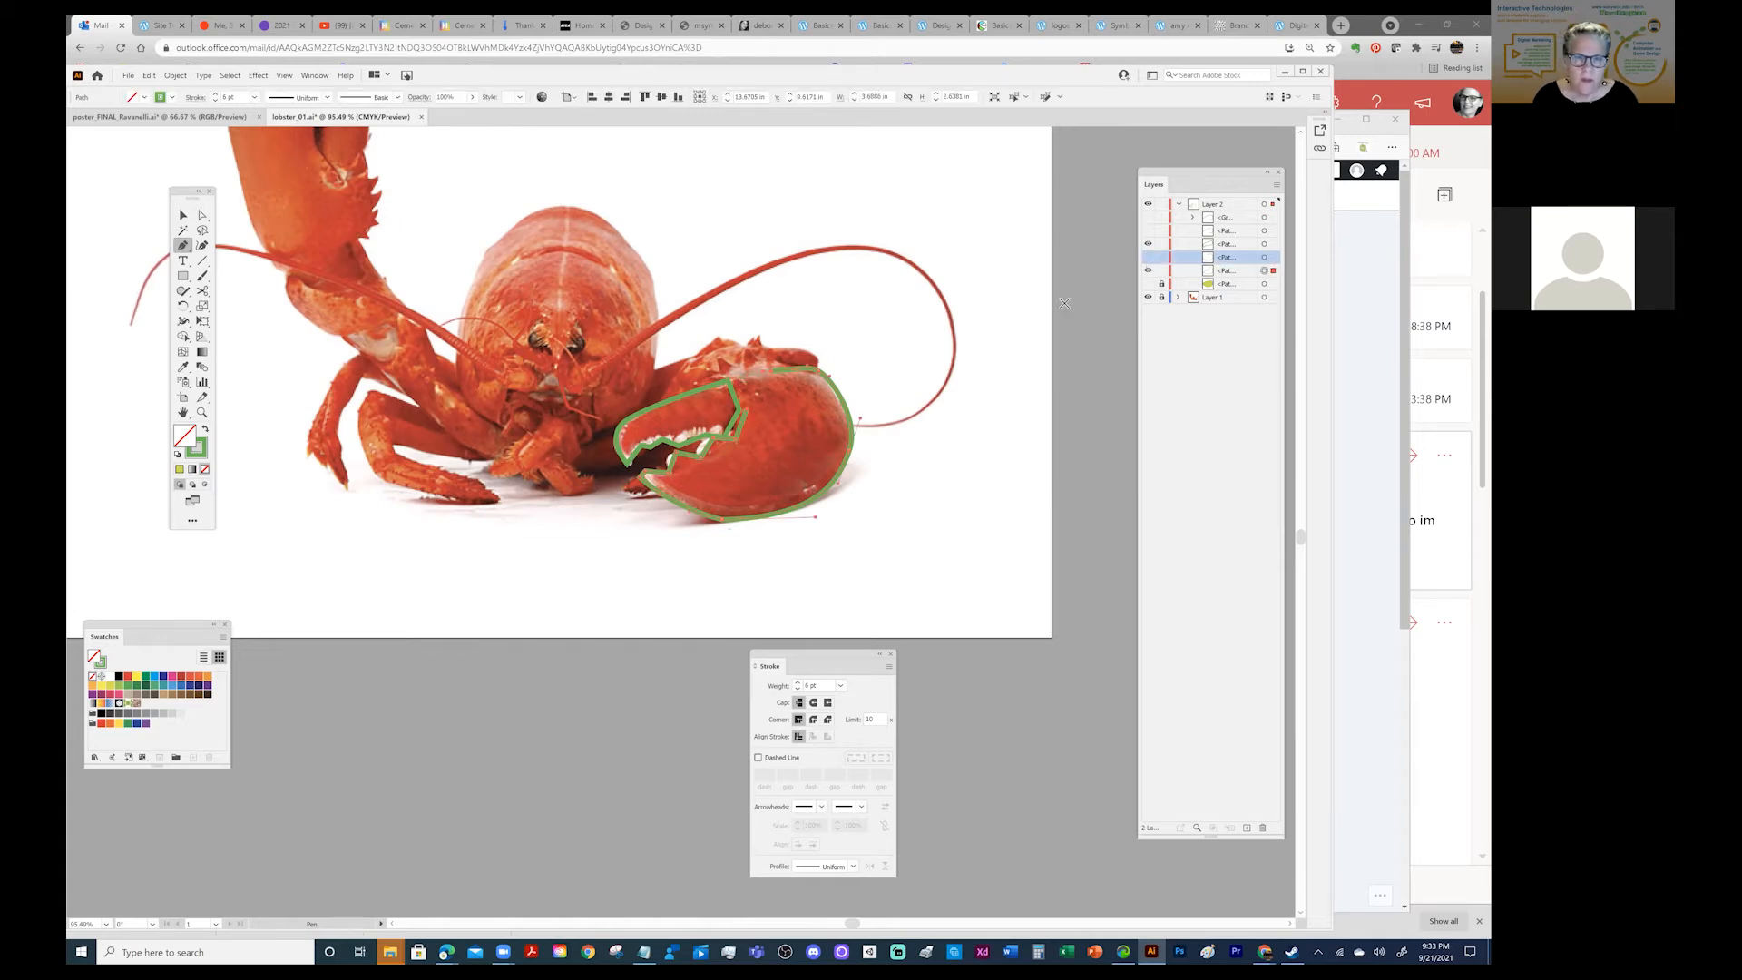
key(ctrl+j)
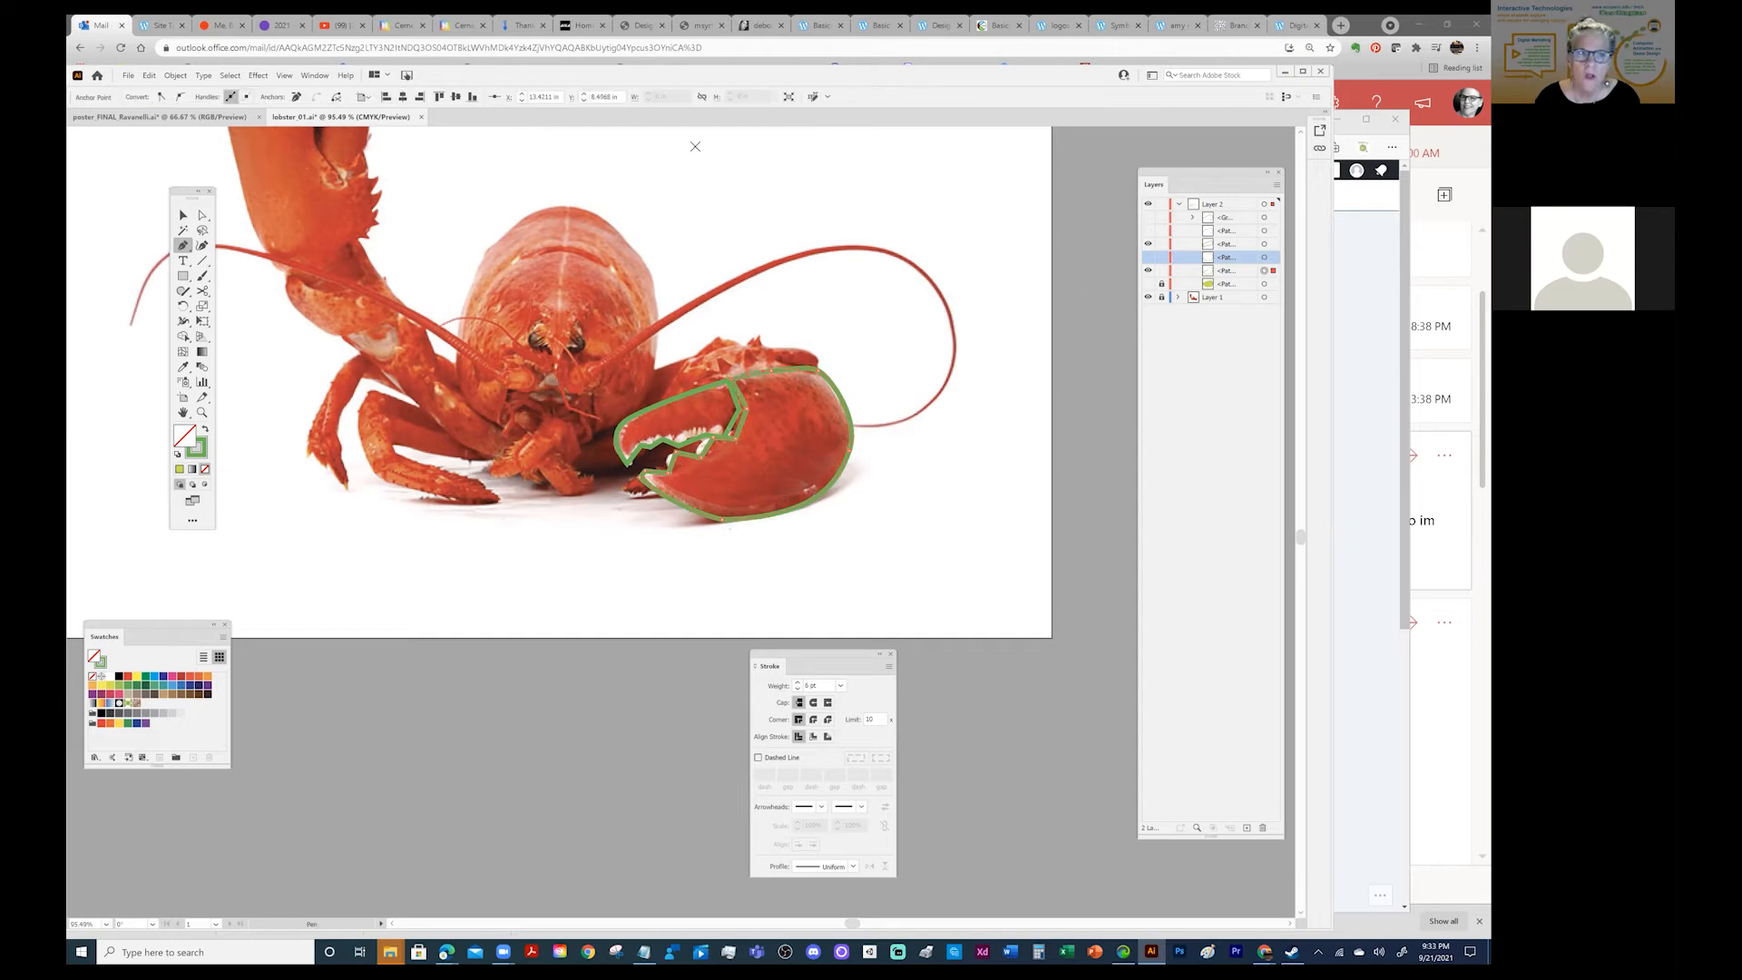
click(183, 216)
click(714, 190)
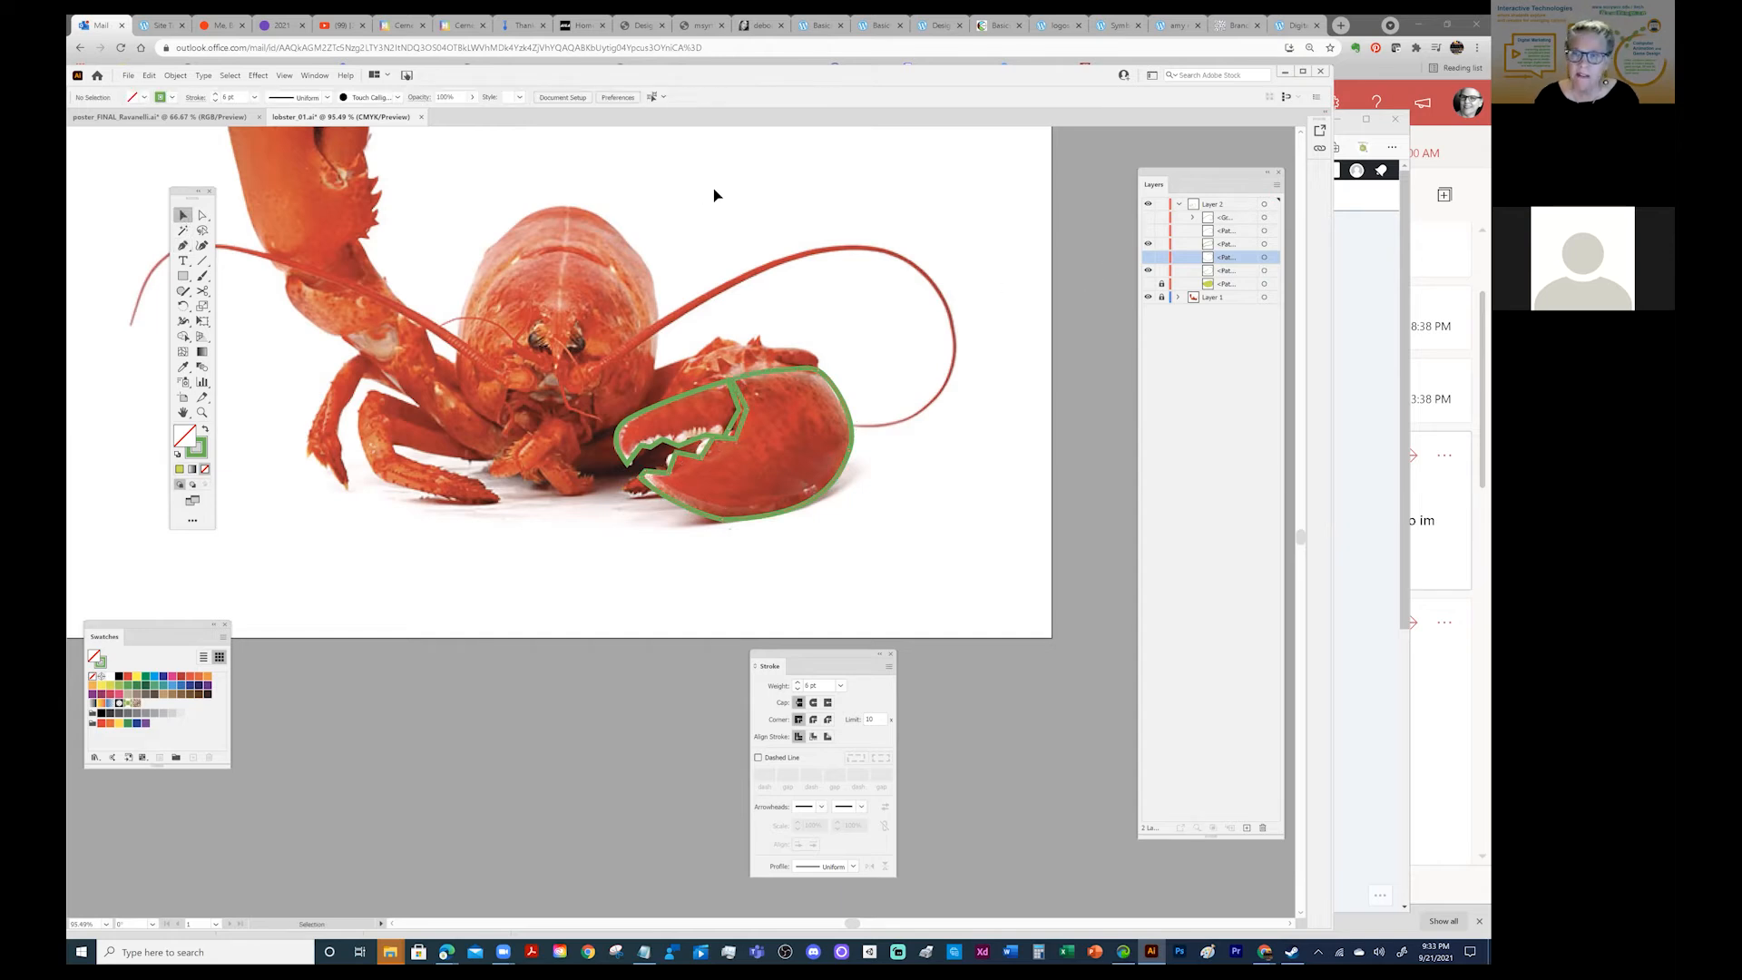
click(1147, 243)
click(1147, 270)
click(1147, 257)
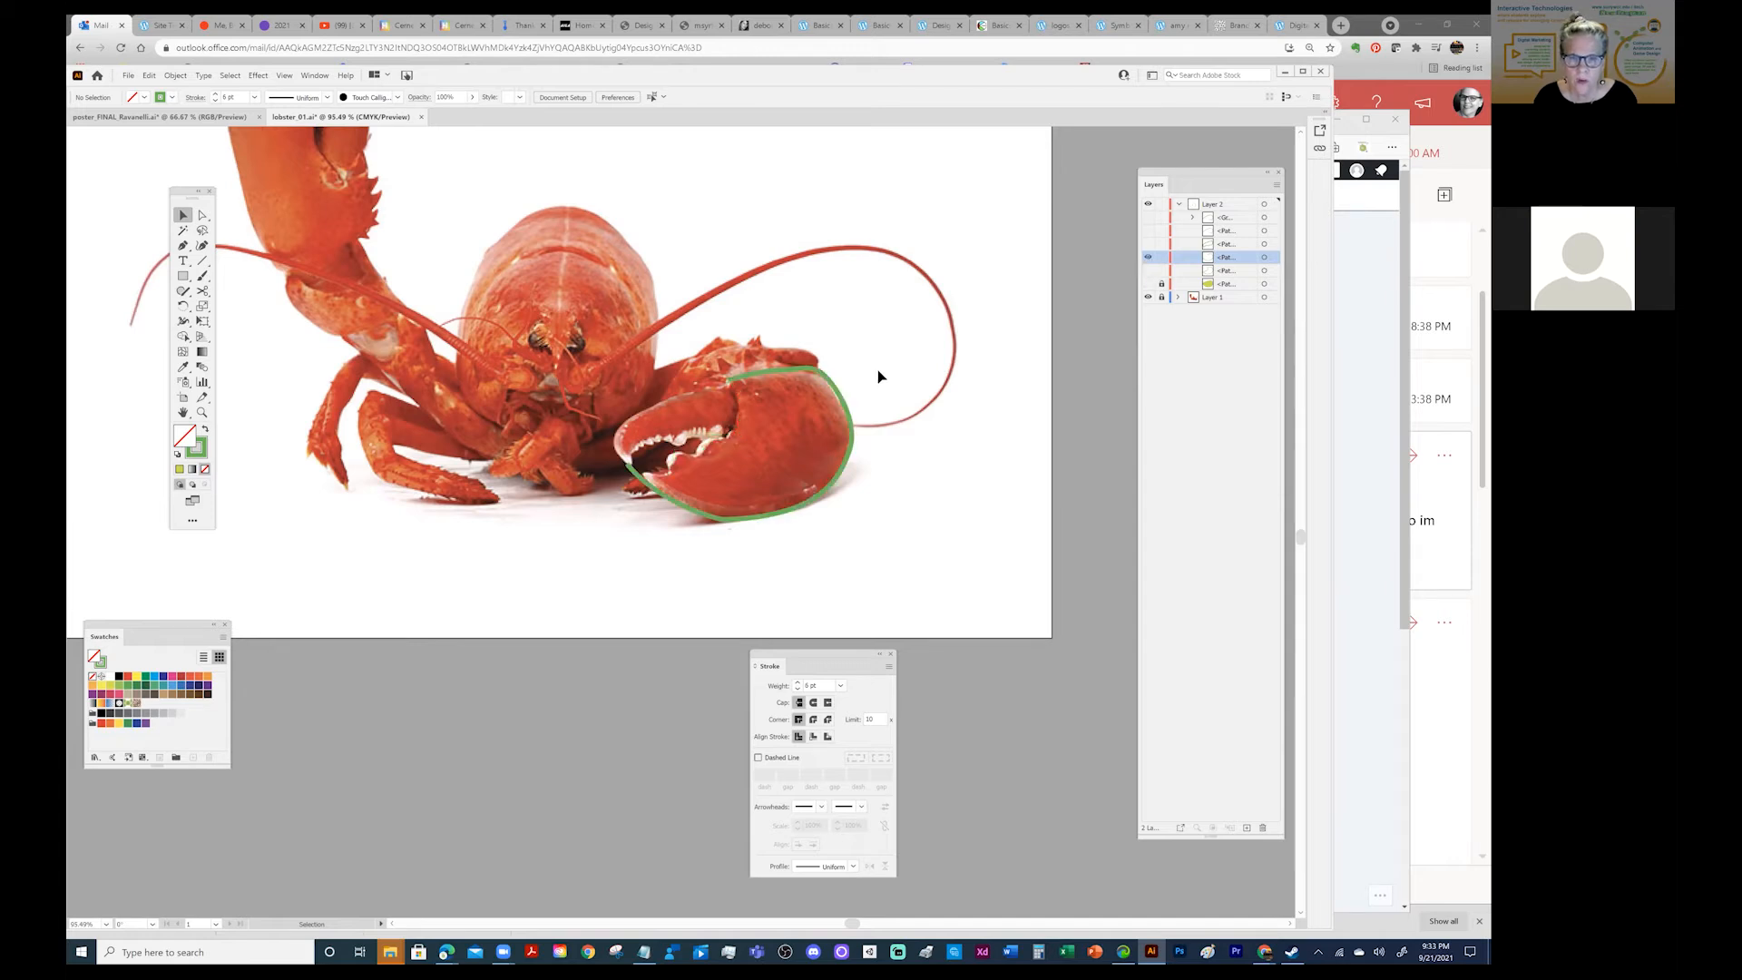
click(849, 410)
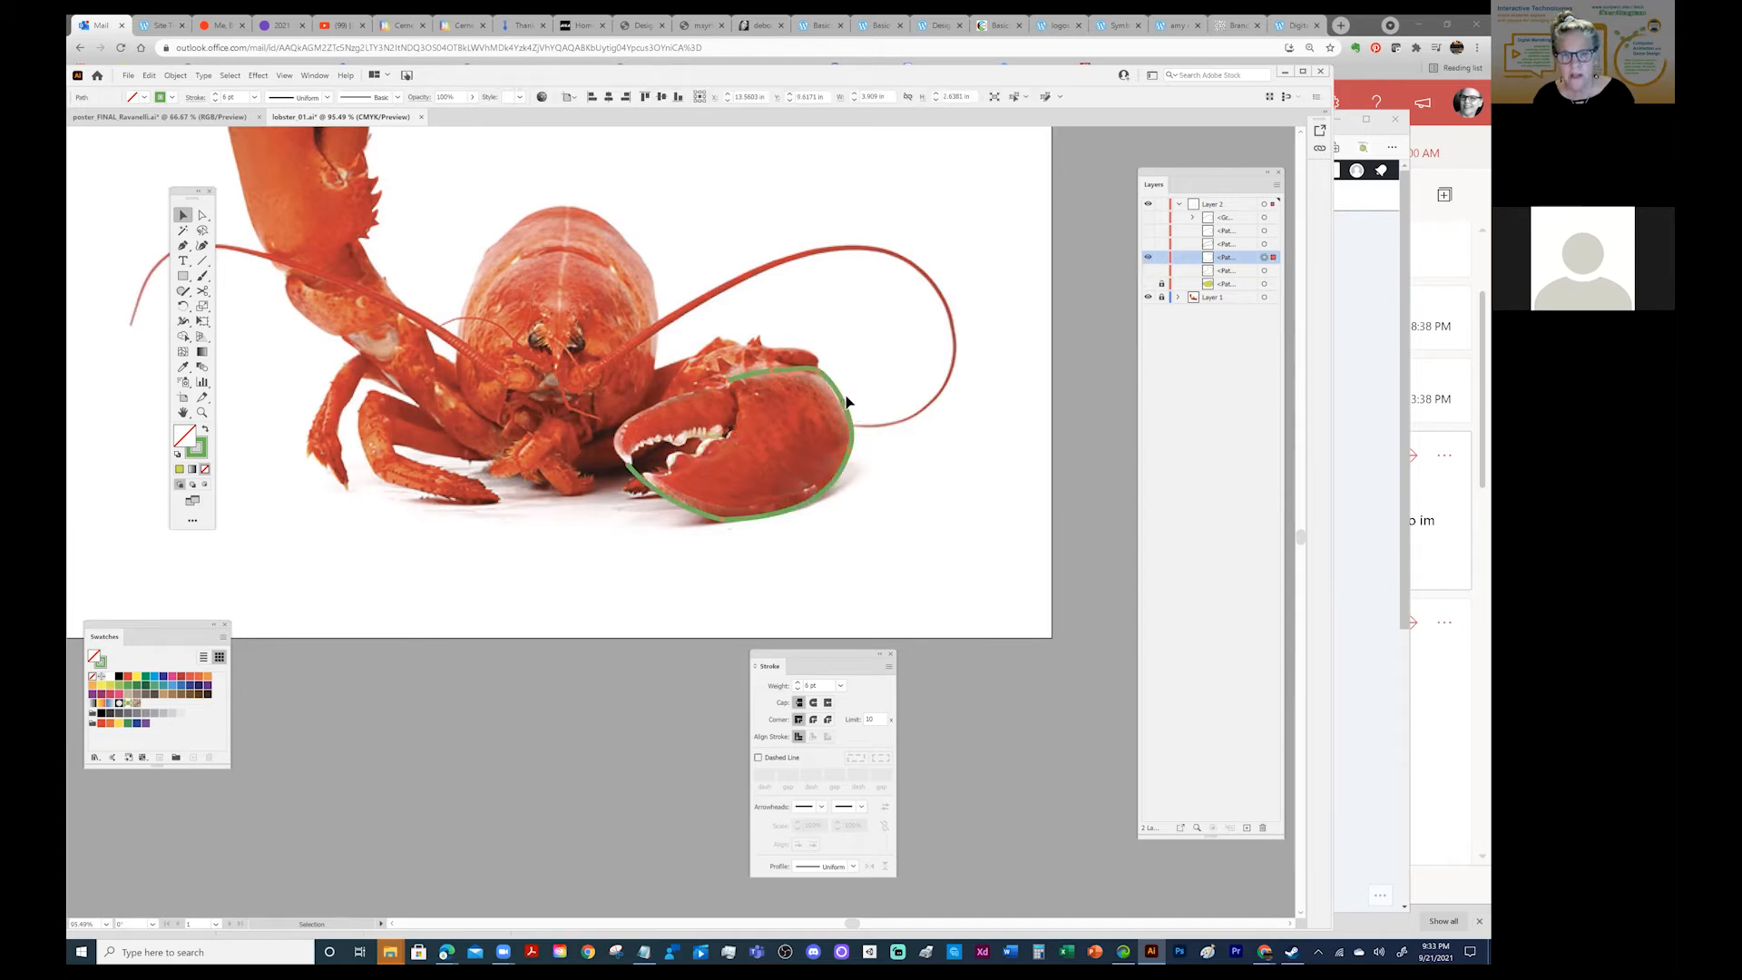
key(Delete)
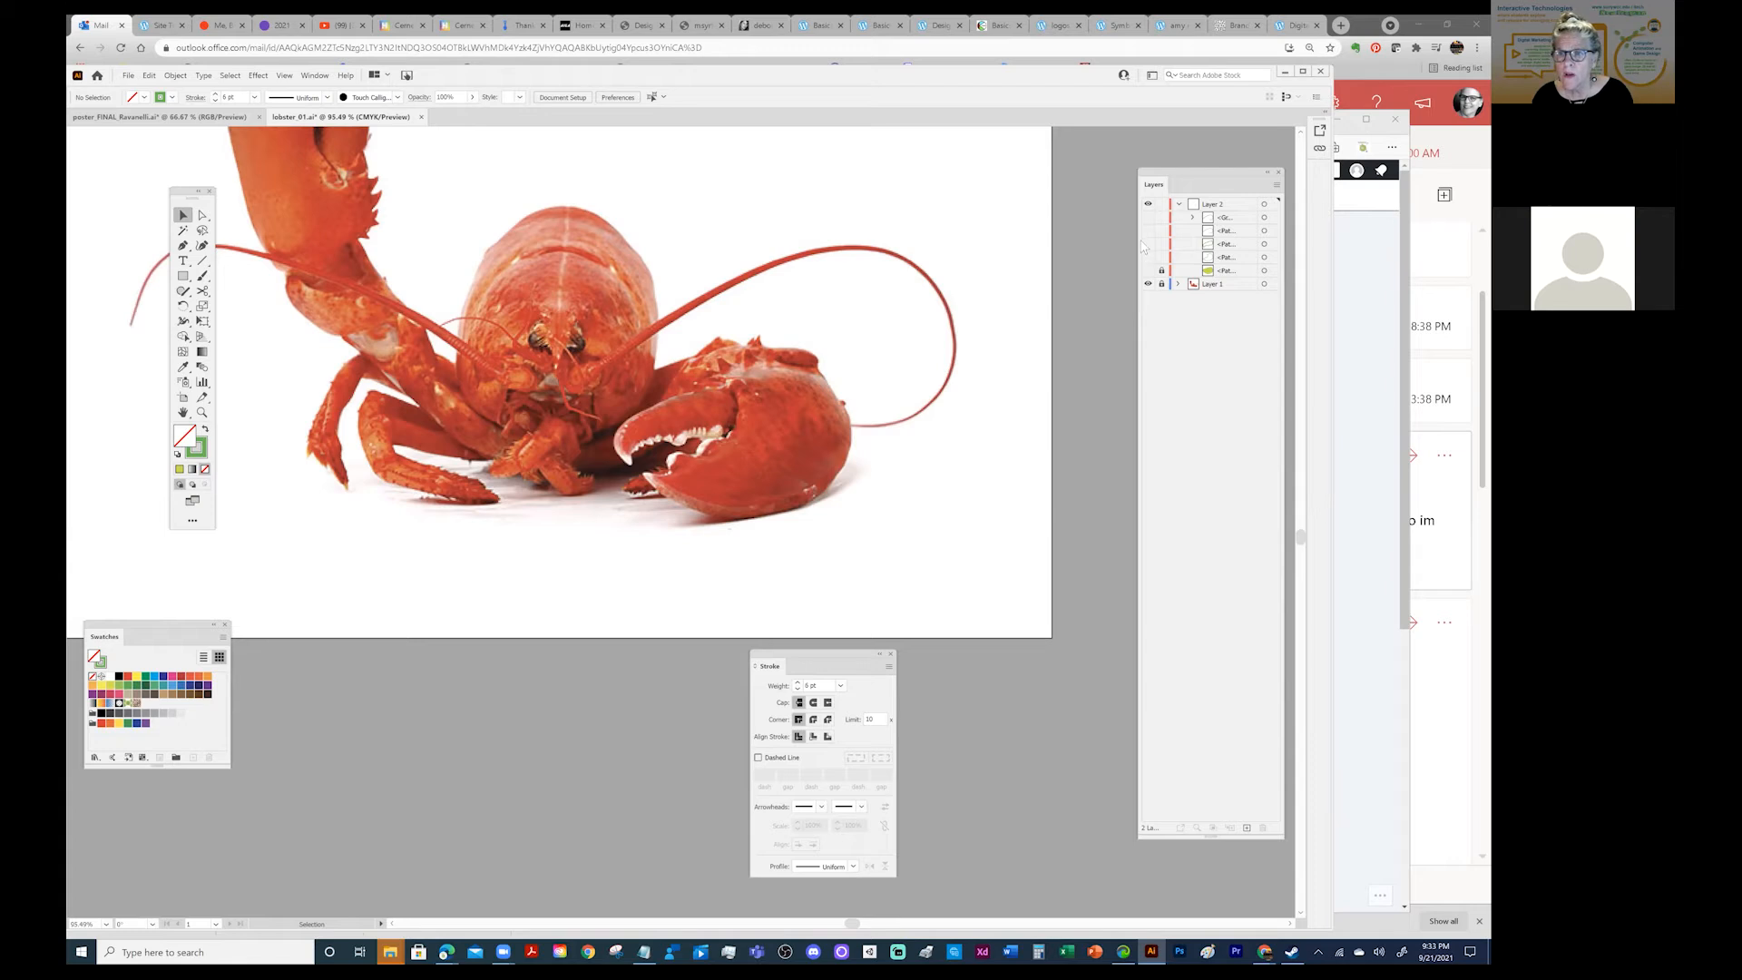
Toggle the visibility of the antenna, upper pincer, lower claw and yellow claw paths to check them, leaving them hidden.
click(1149, 232)
click(1148, 231)
click(1149, 243)
click(1148, 257)
click(1149, 271)
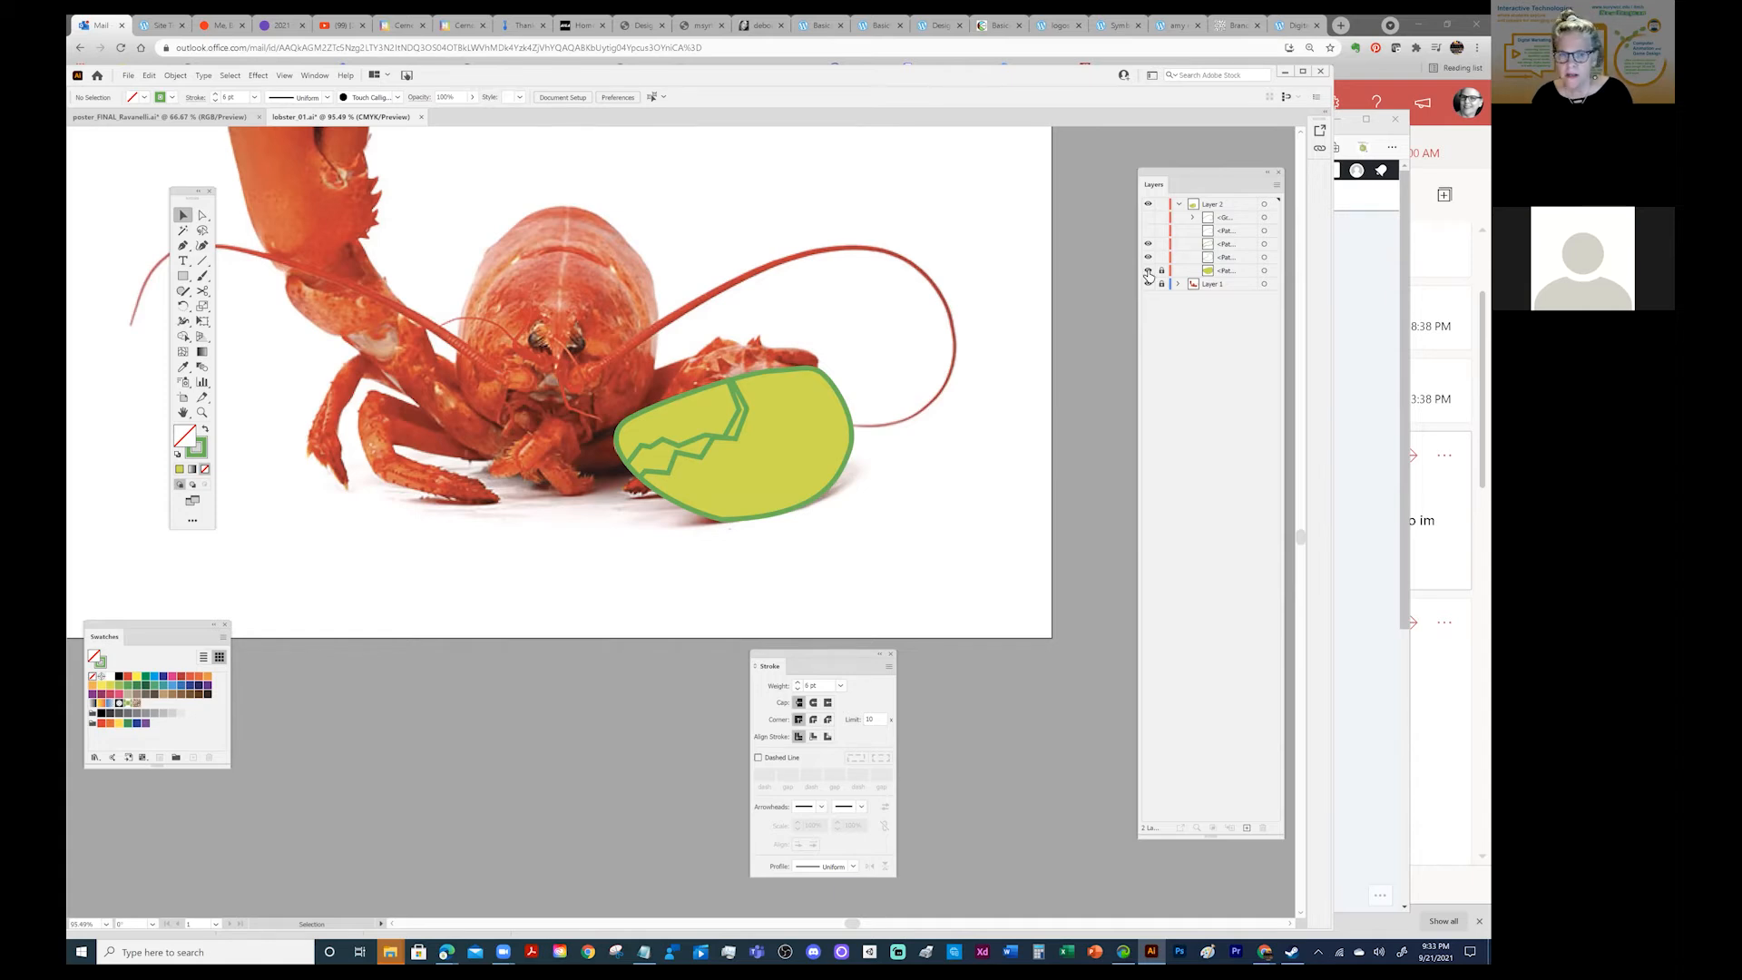
click(1148, 270)
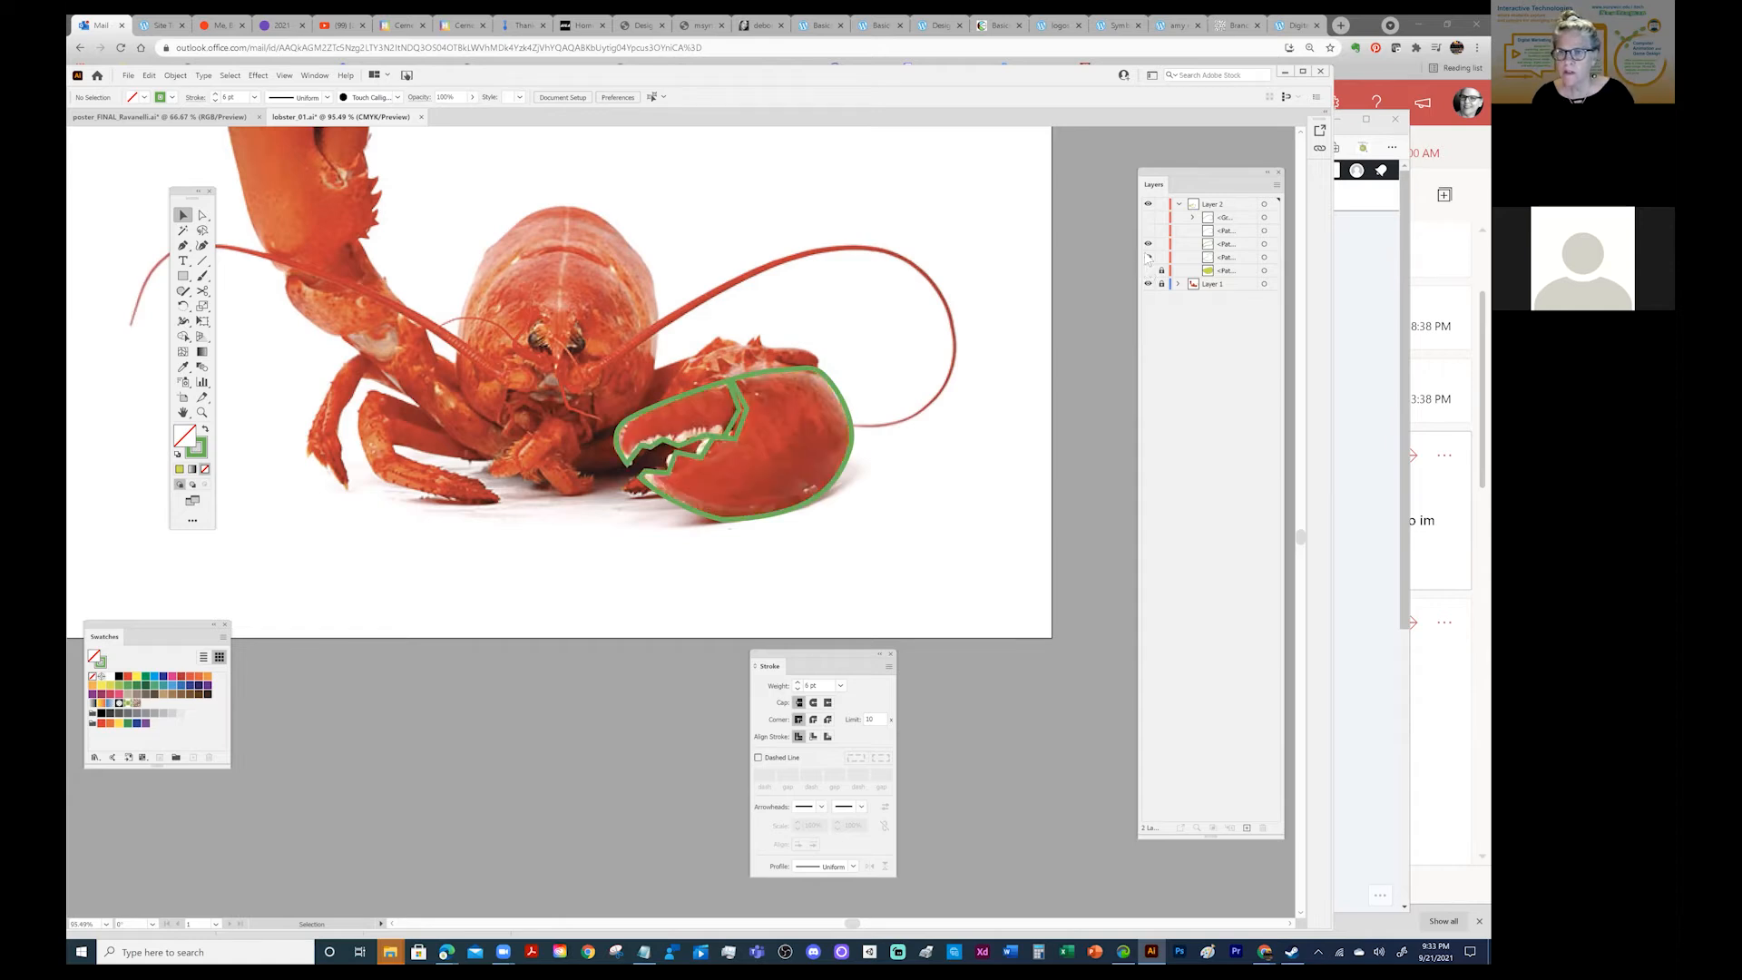
click(1148, 257)
click(1148, 245)
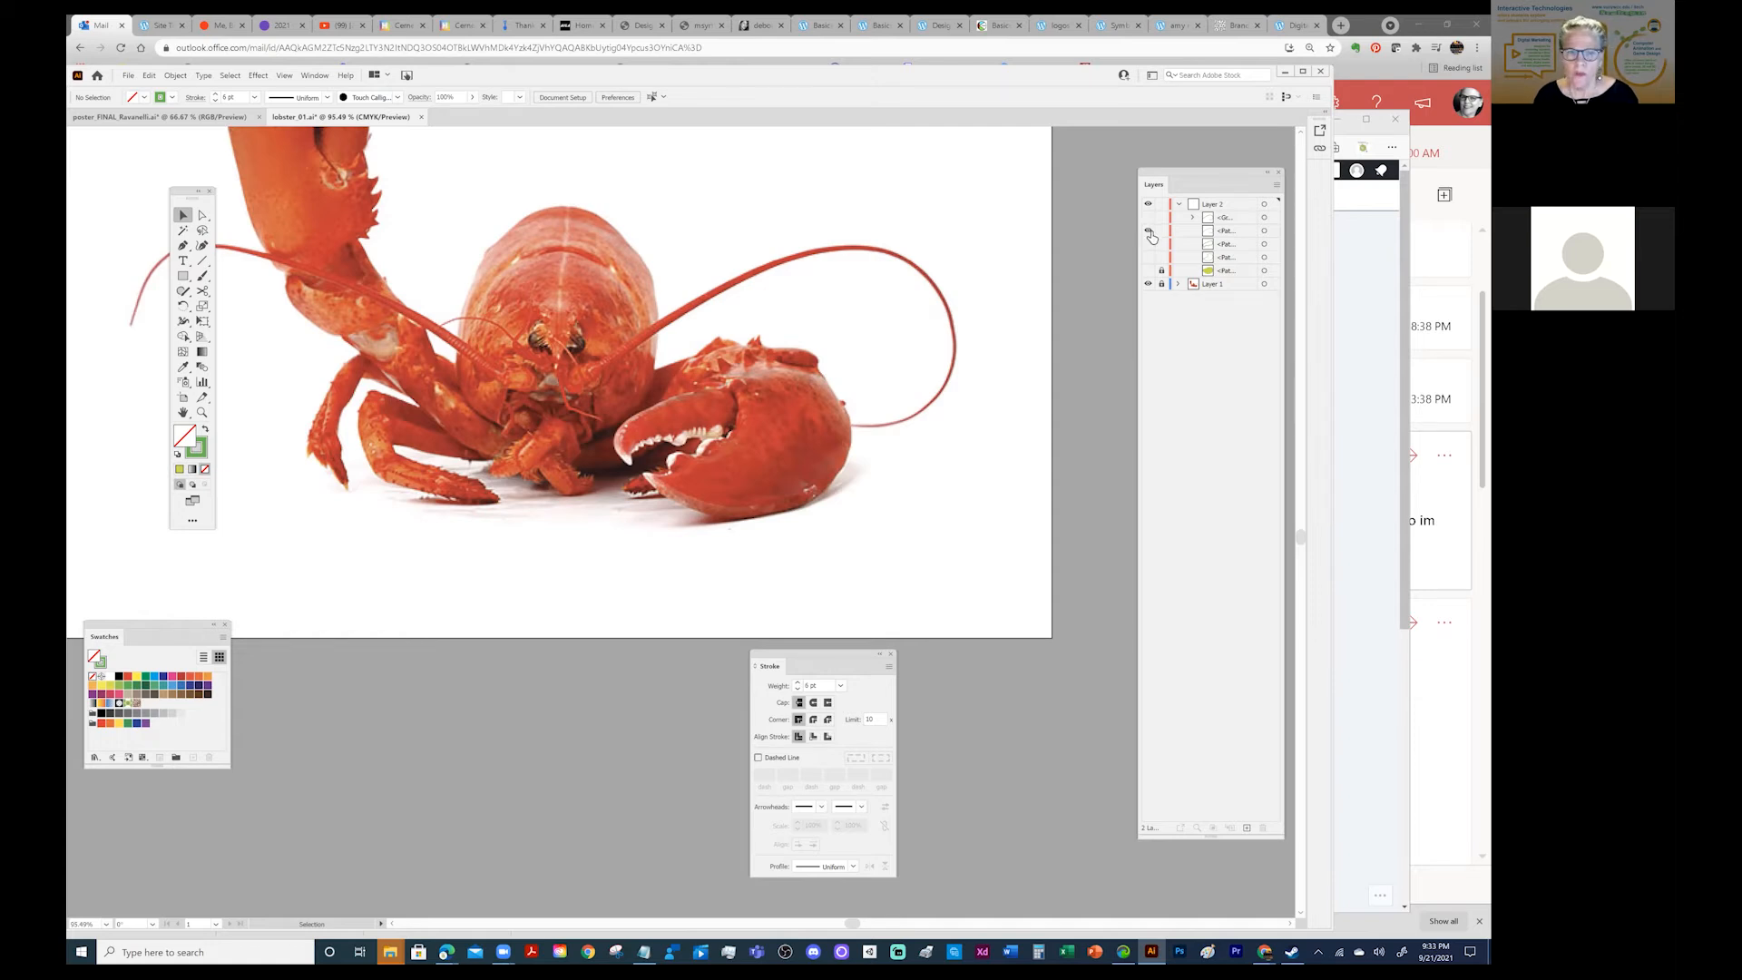
Show the green antenna path and select it with the Direct Selection tool.
click(1149, 232)
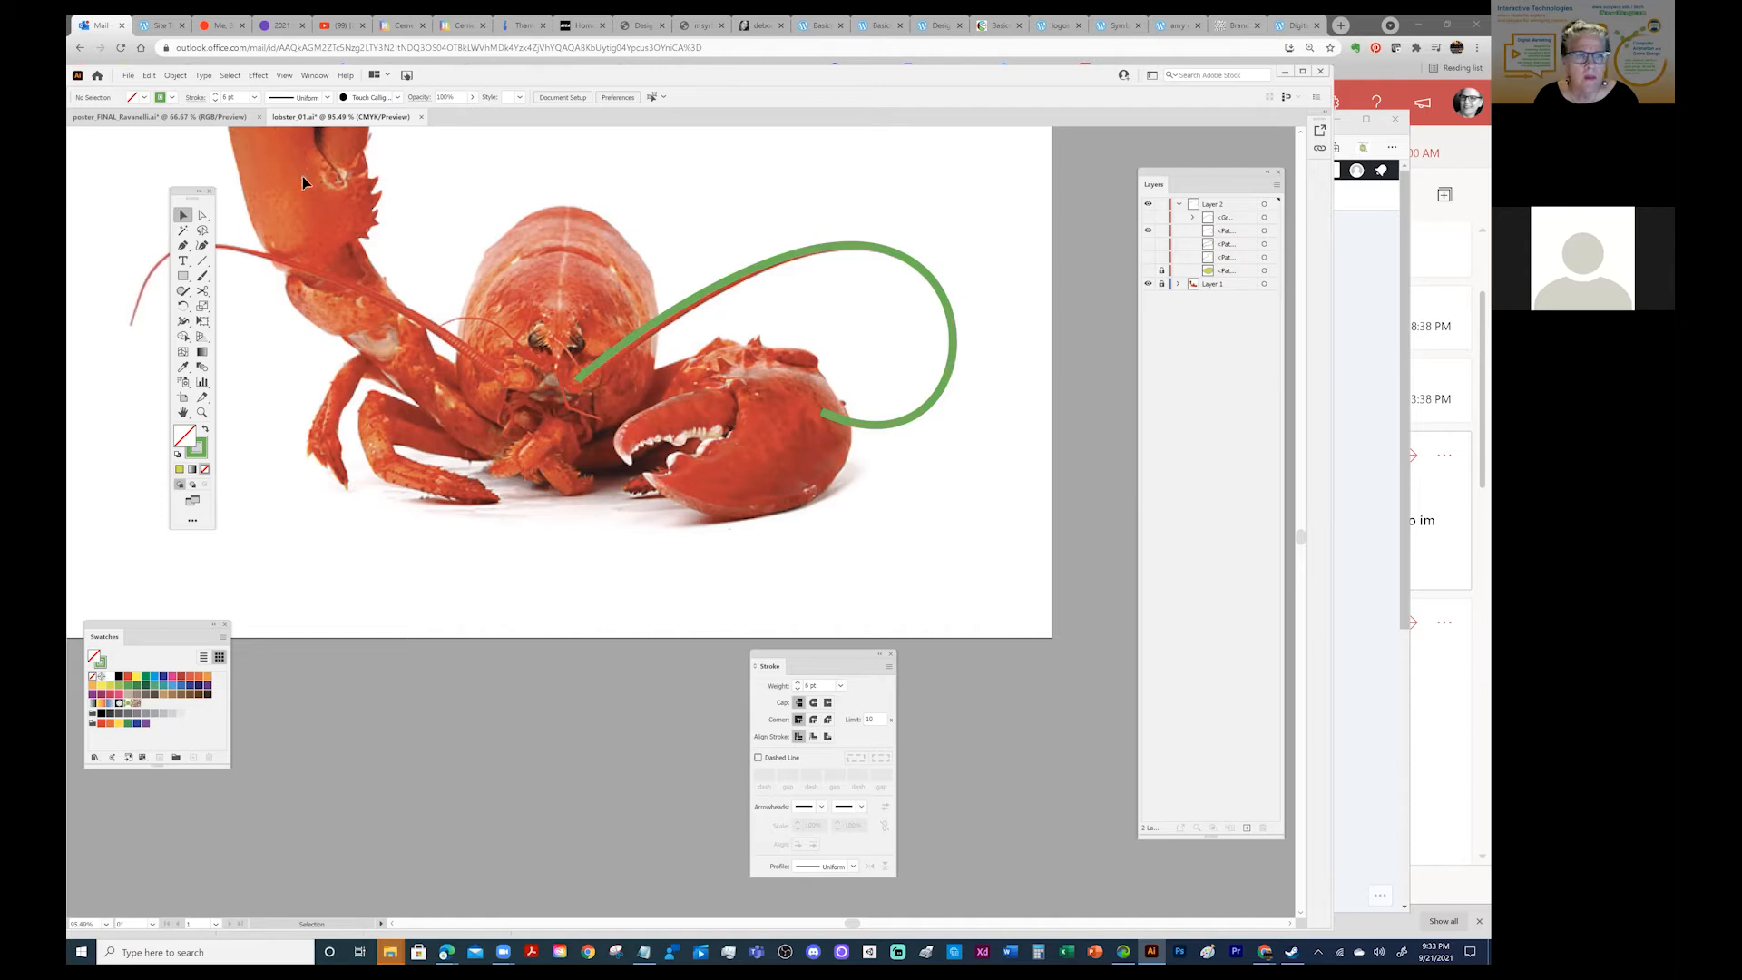
click(202, 215)
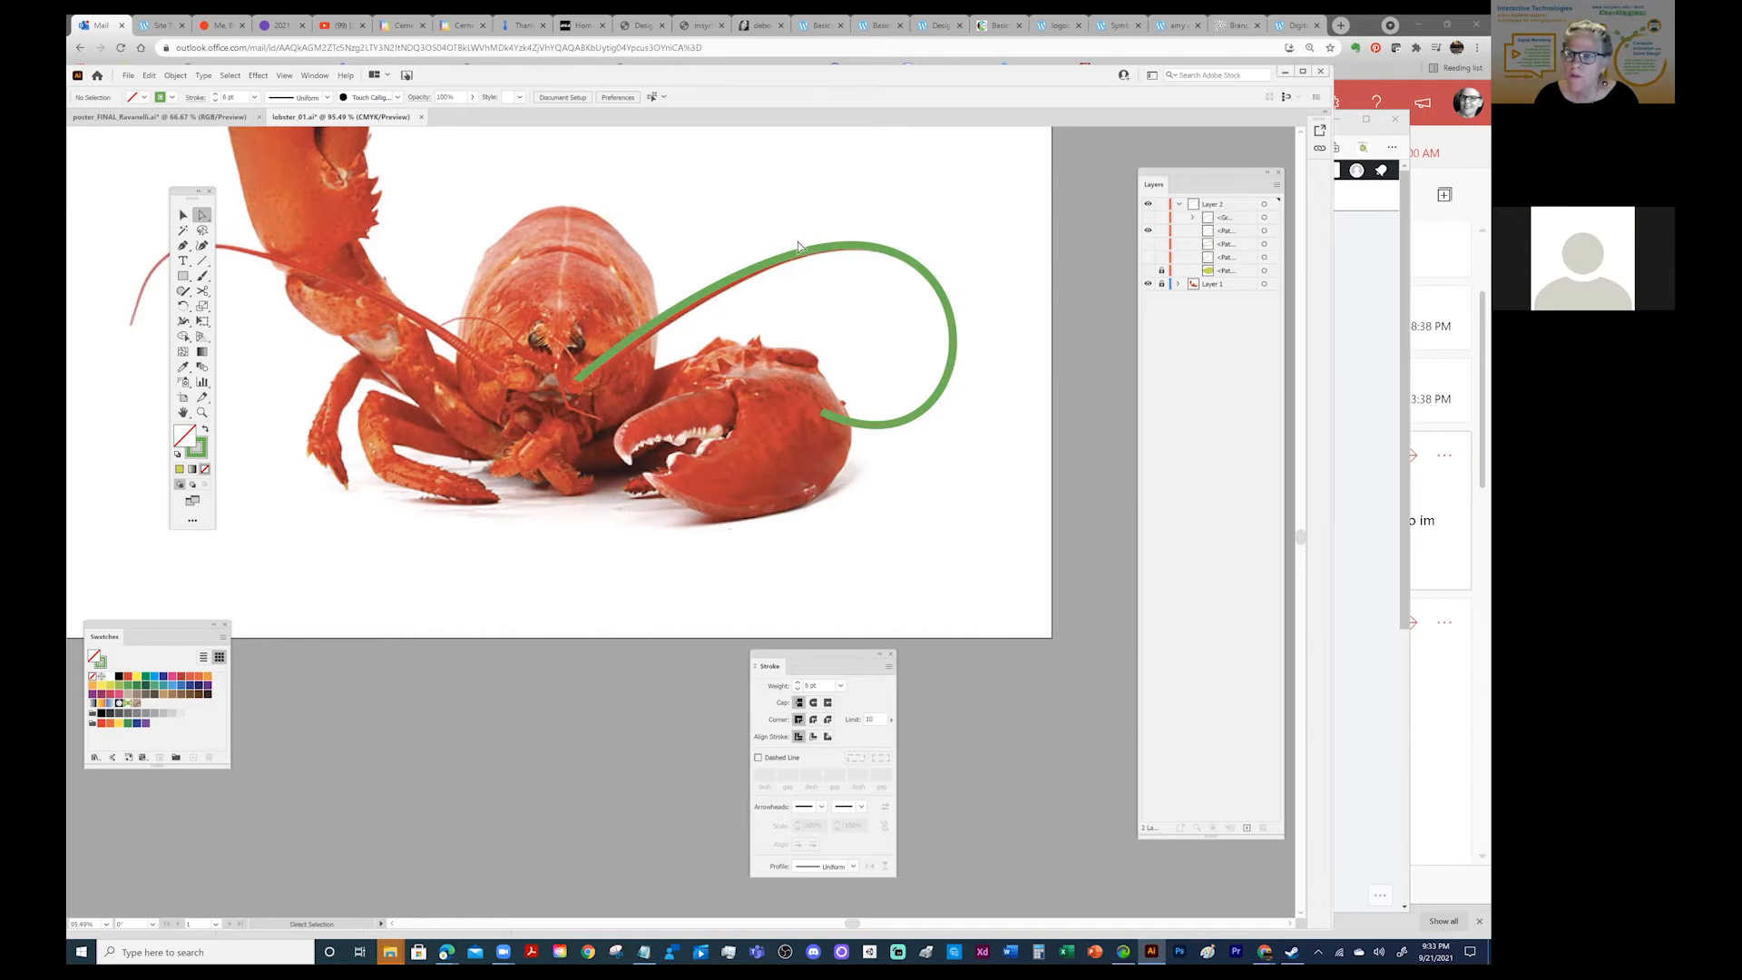
click(800, 255)
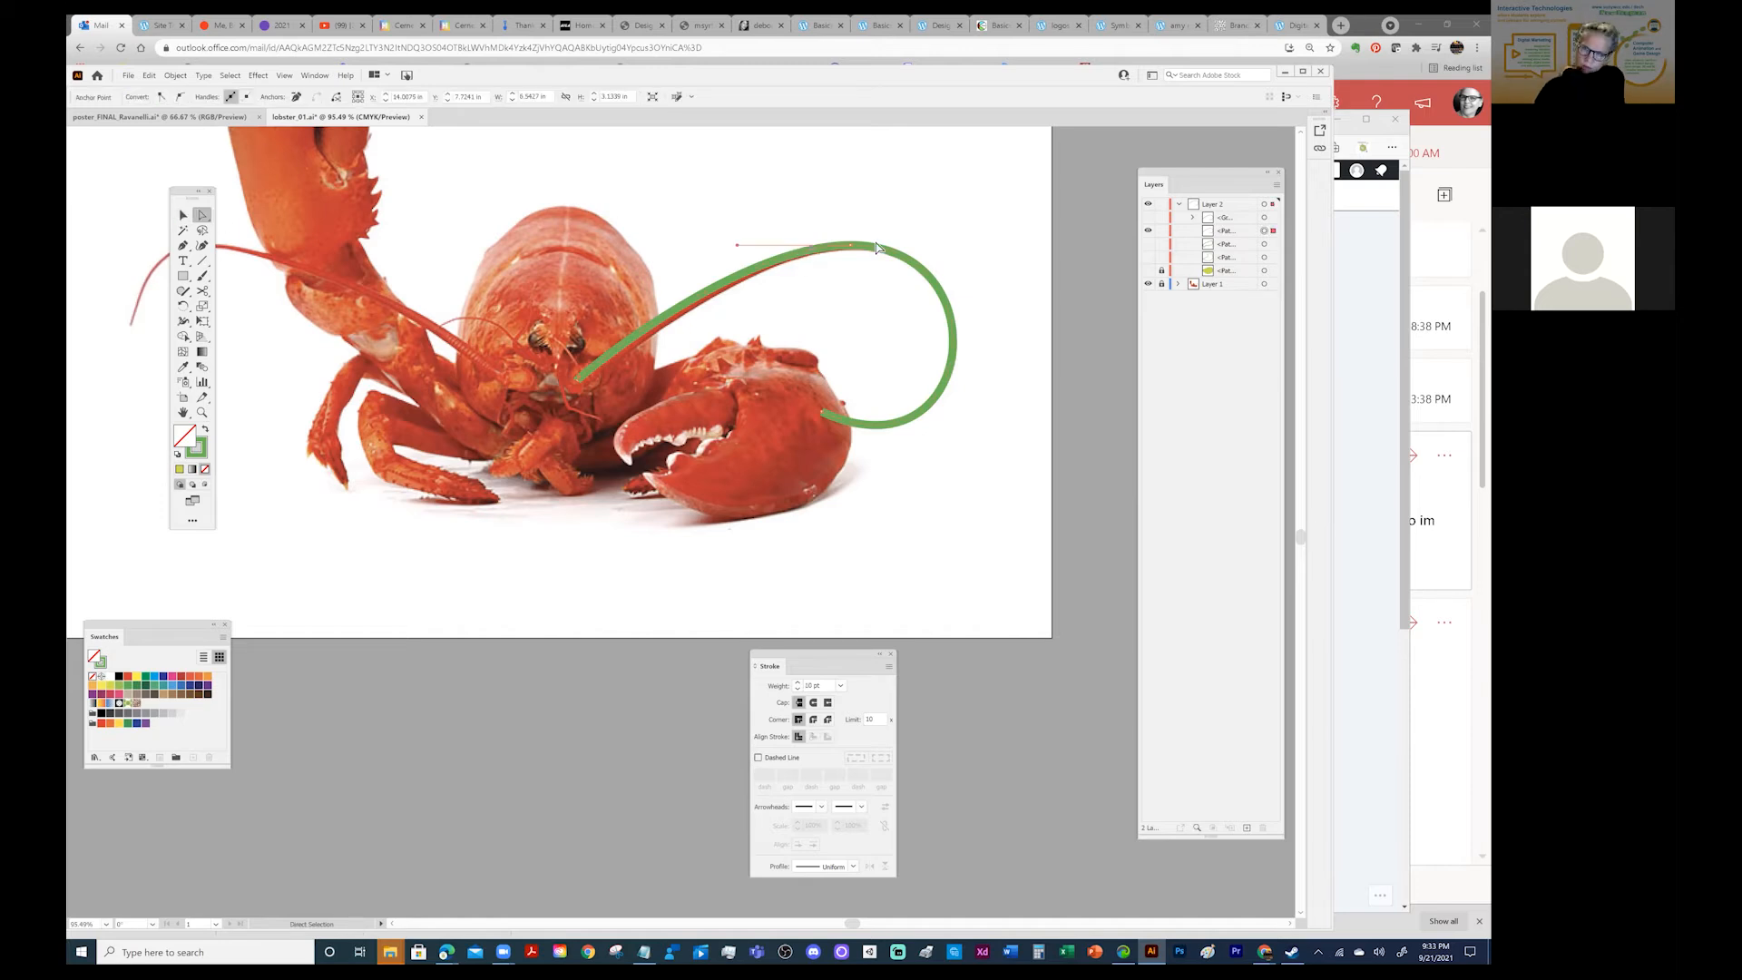
Hide the lobster photo layer and place the stroke settings inside the curve of the antenna path.
key(z)
click(857, 268)
click(637, 458)
scroll(726, 426, down, 3)
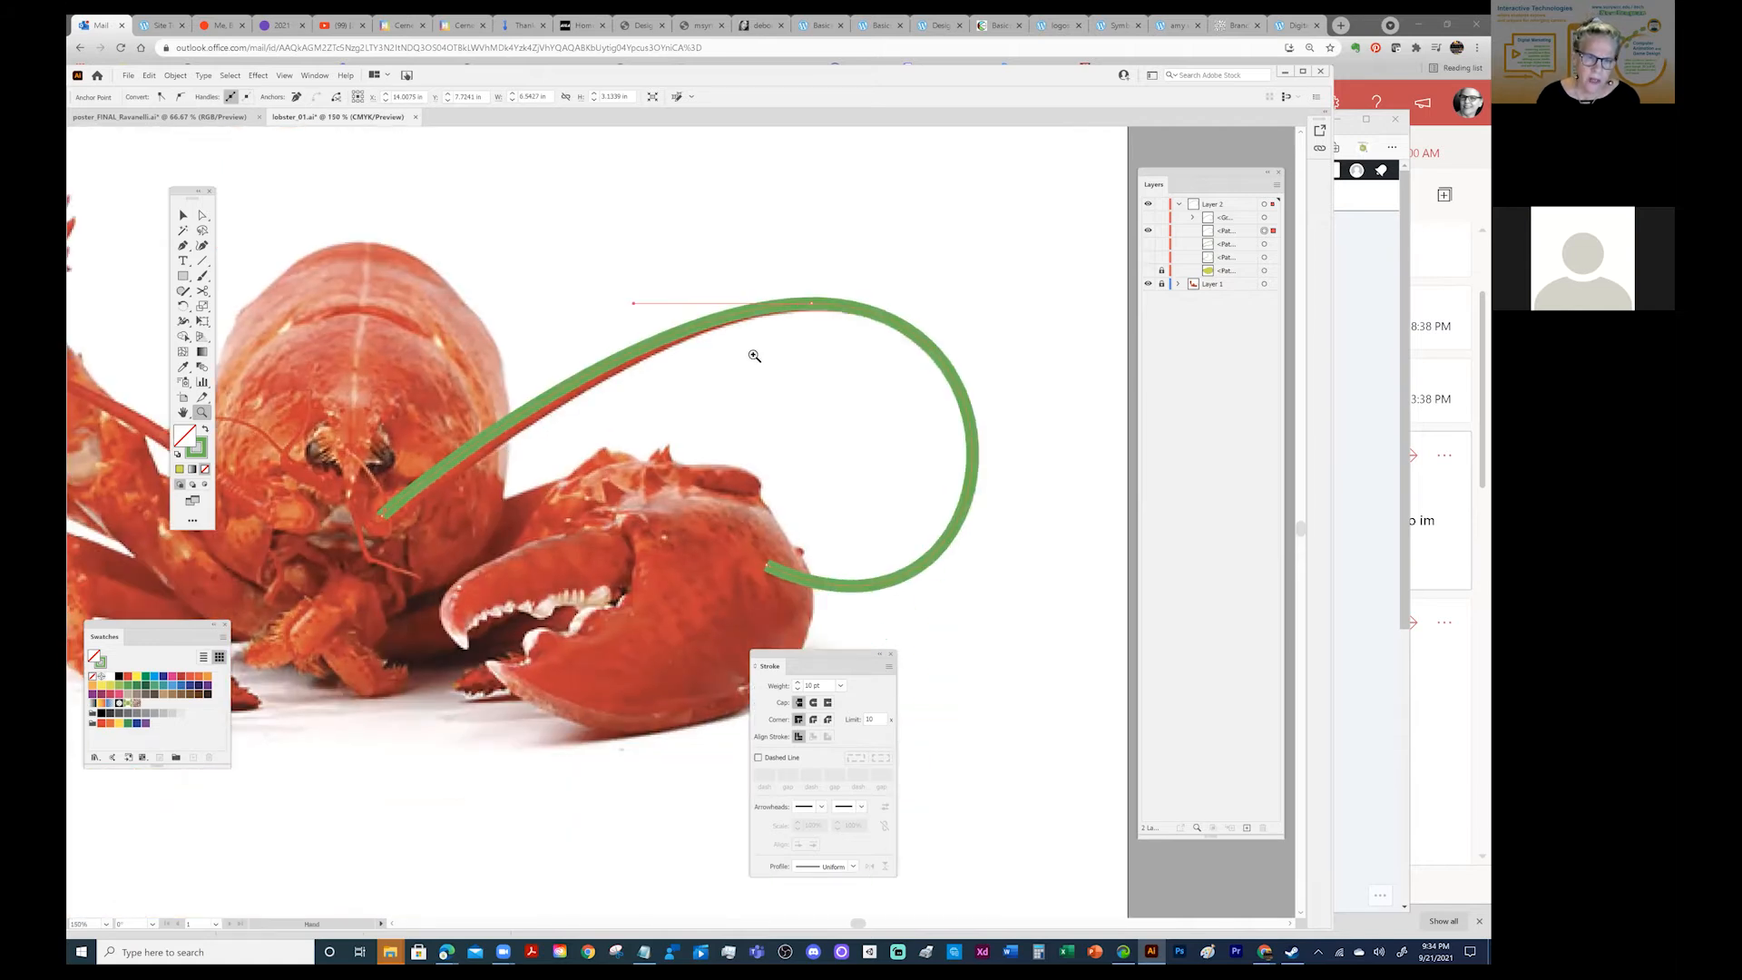
click(775, 372)
key(space)
drag(757, 413, 863, 128)
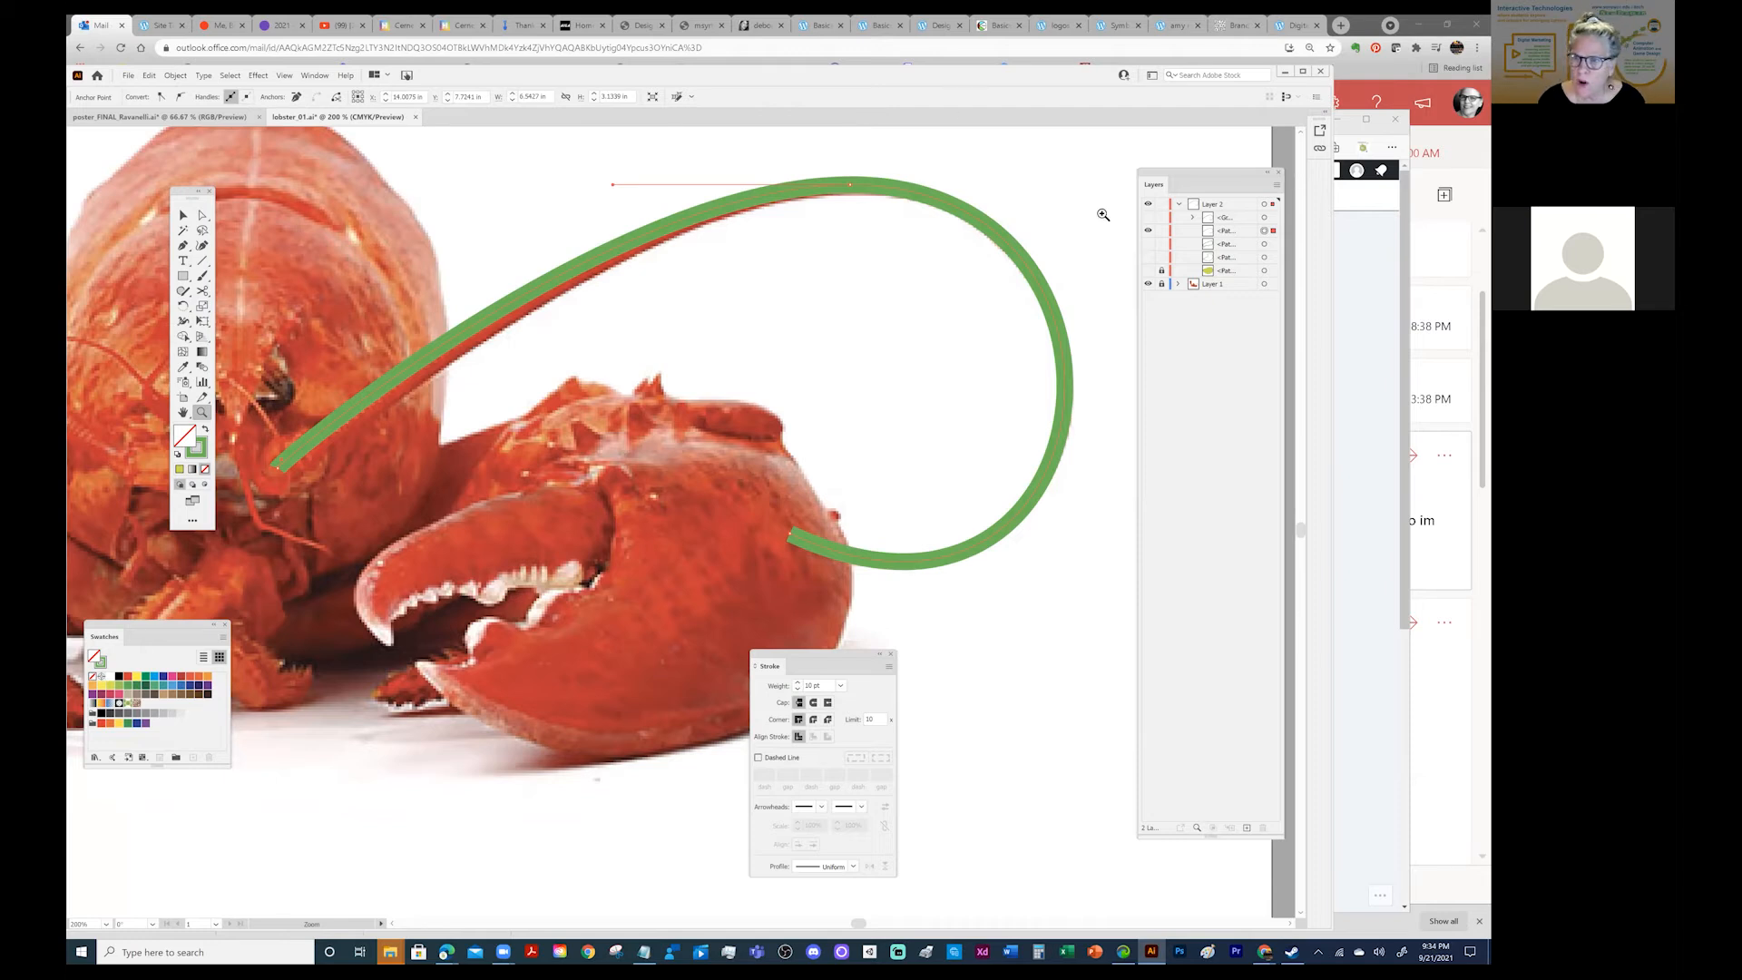
click(1147, 285)
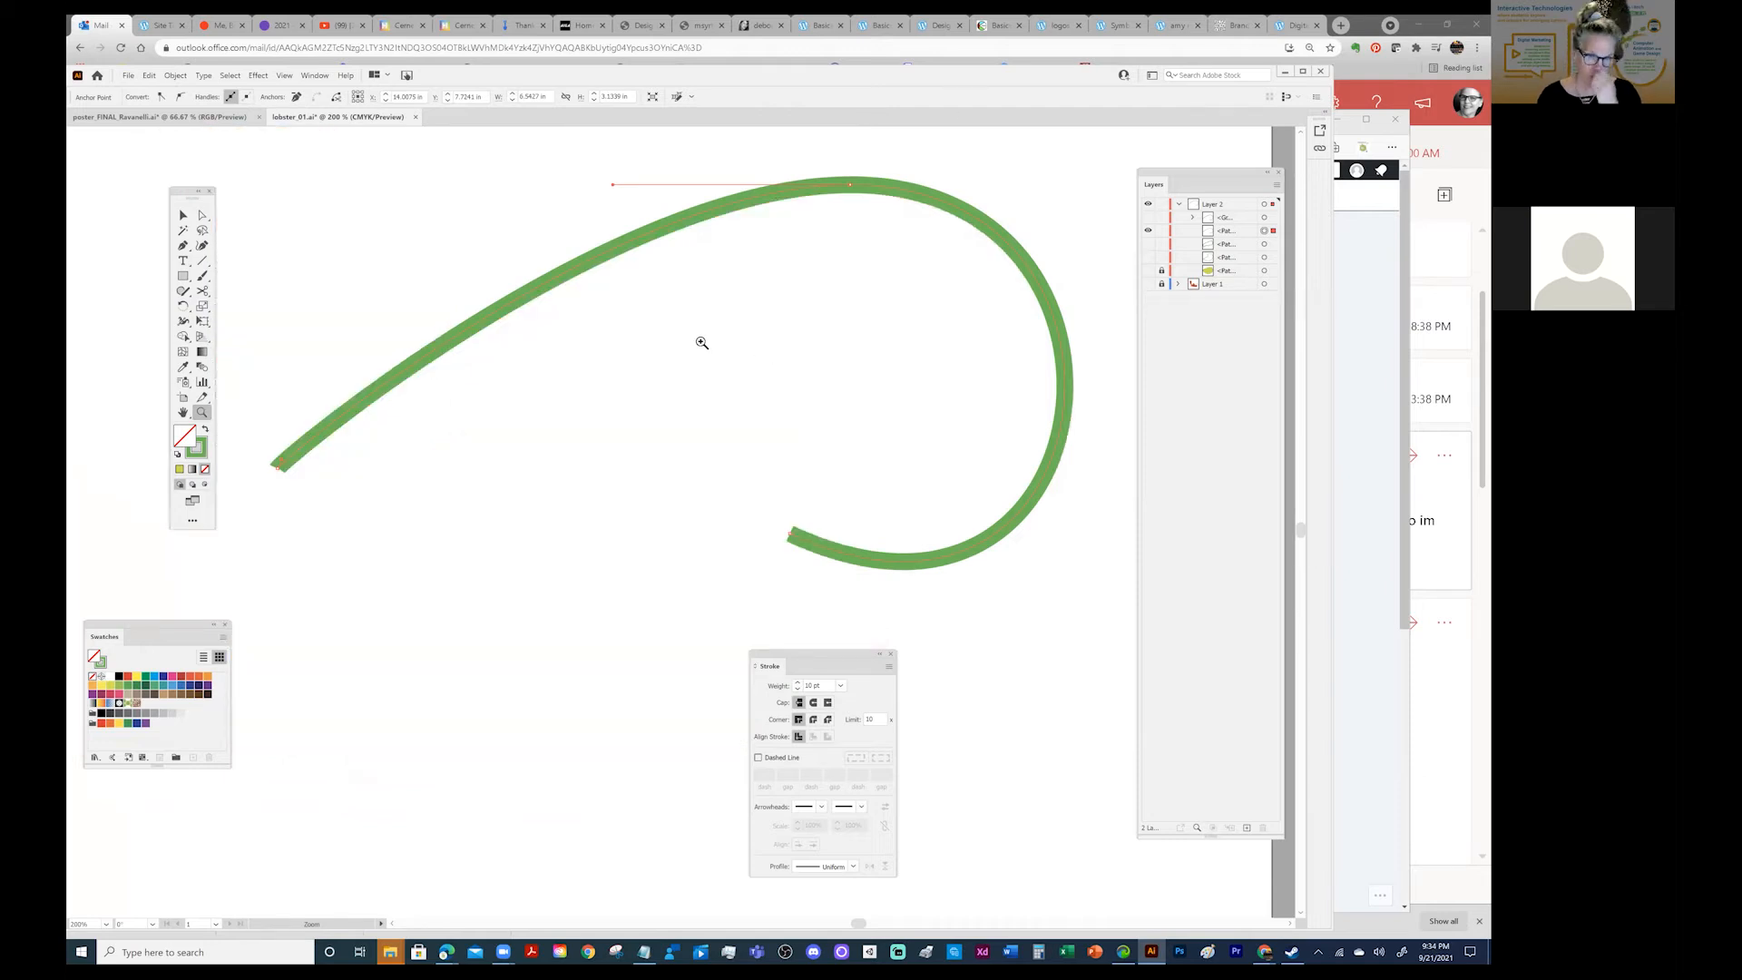
mouse_move(800, 654)
mouse_down()
mouse_move(561, 404)
mouse_move(574, 366)
mouse_up()
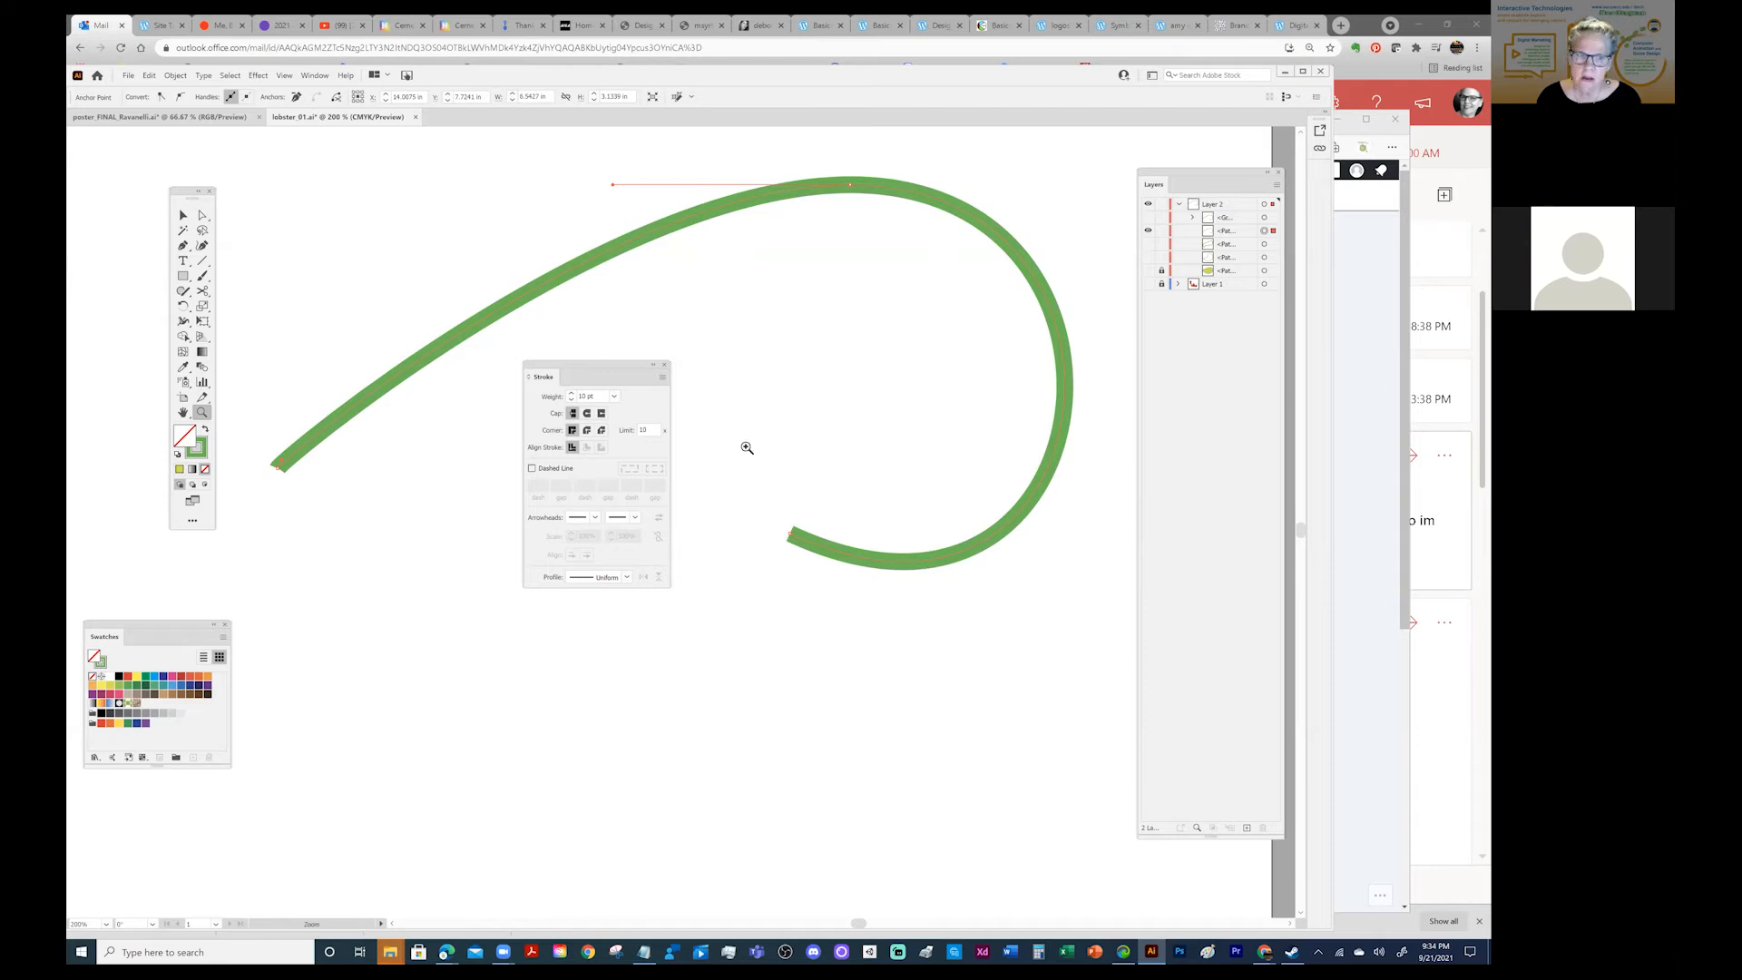
Compare the butt, round and projecting caps on the antenna stroke and set it to Round Cap.
click(587, 414)
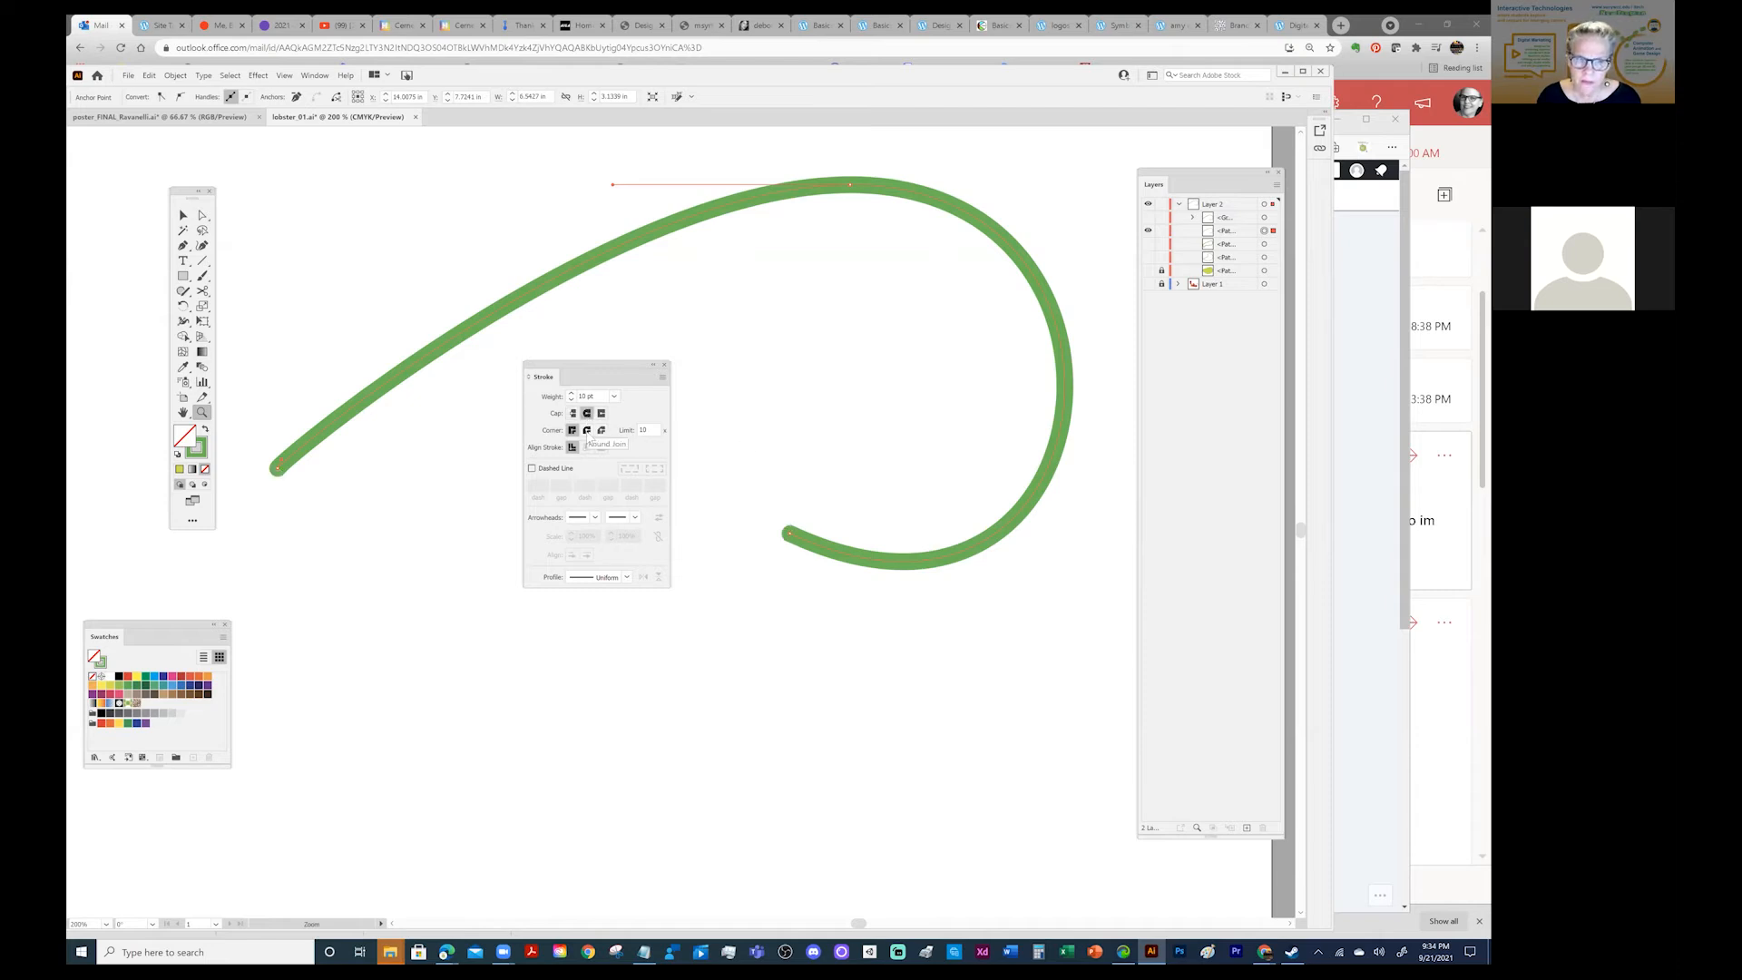
click(572, 414)
click(587, 413)
click(601, 413)
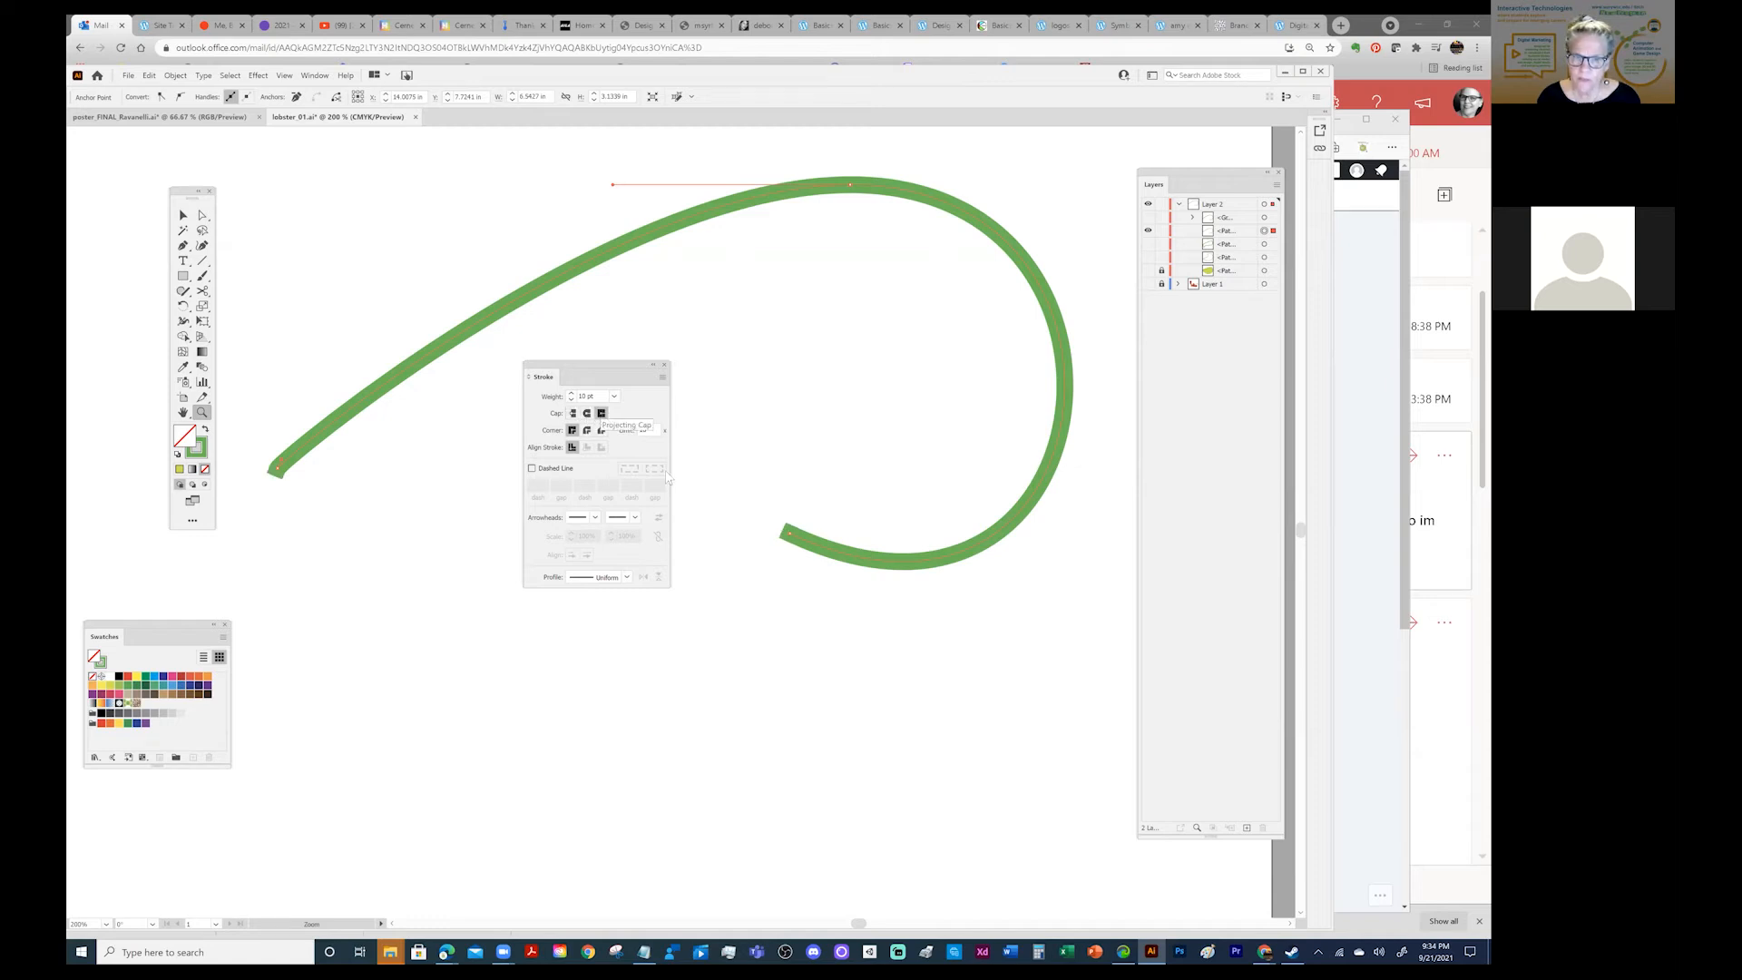
click(574, 414)
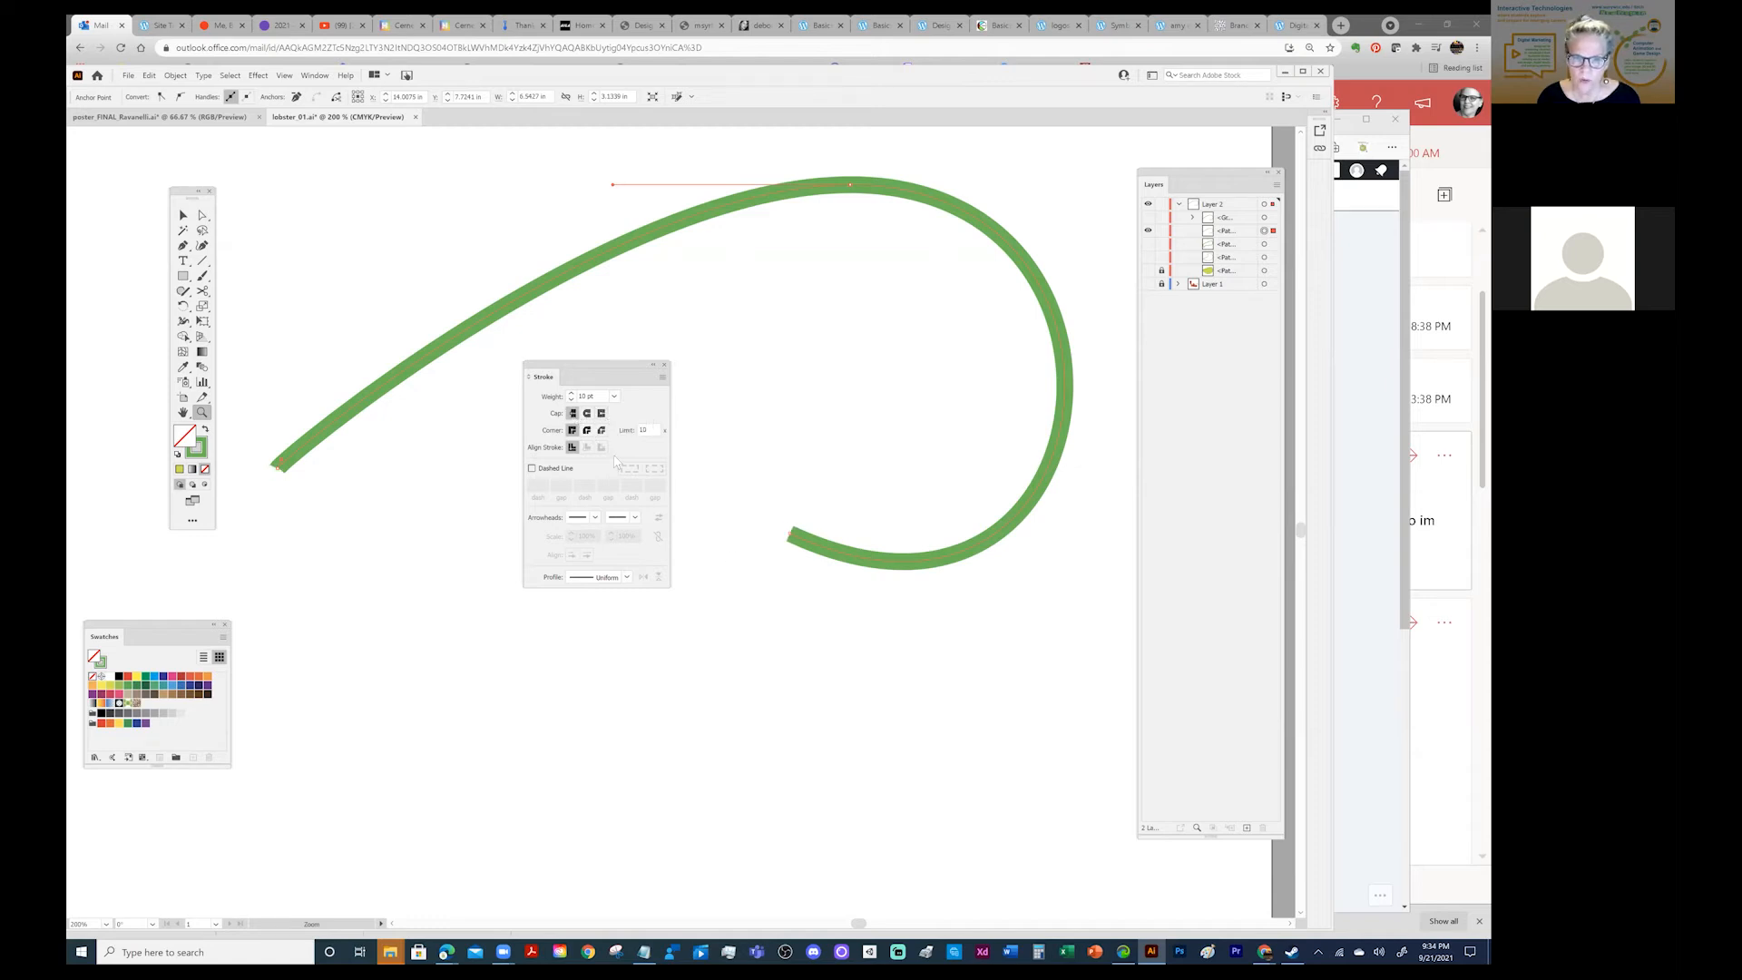
click(587, 413)
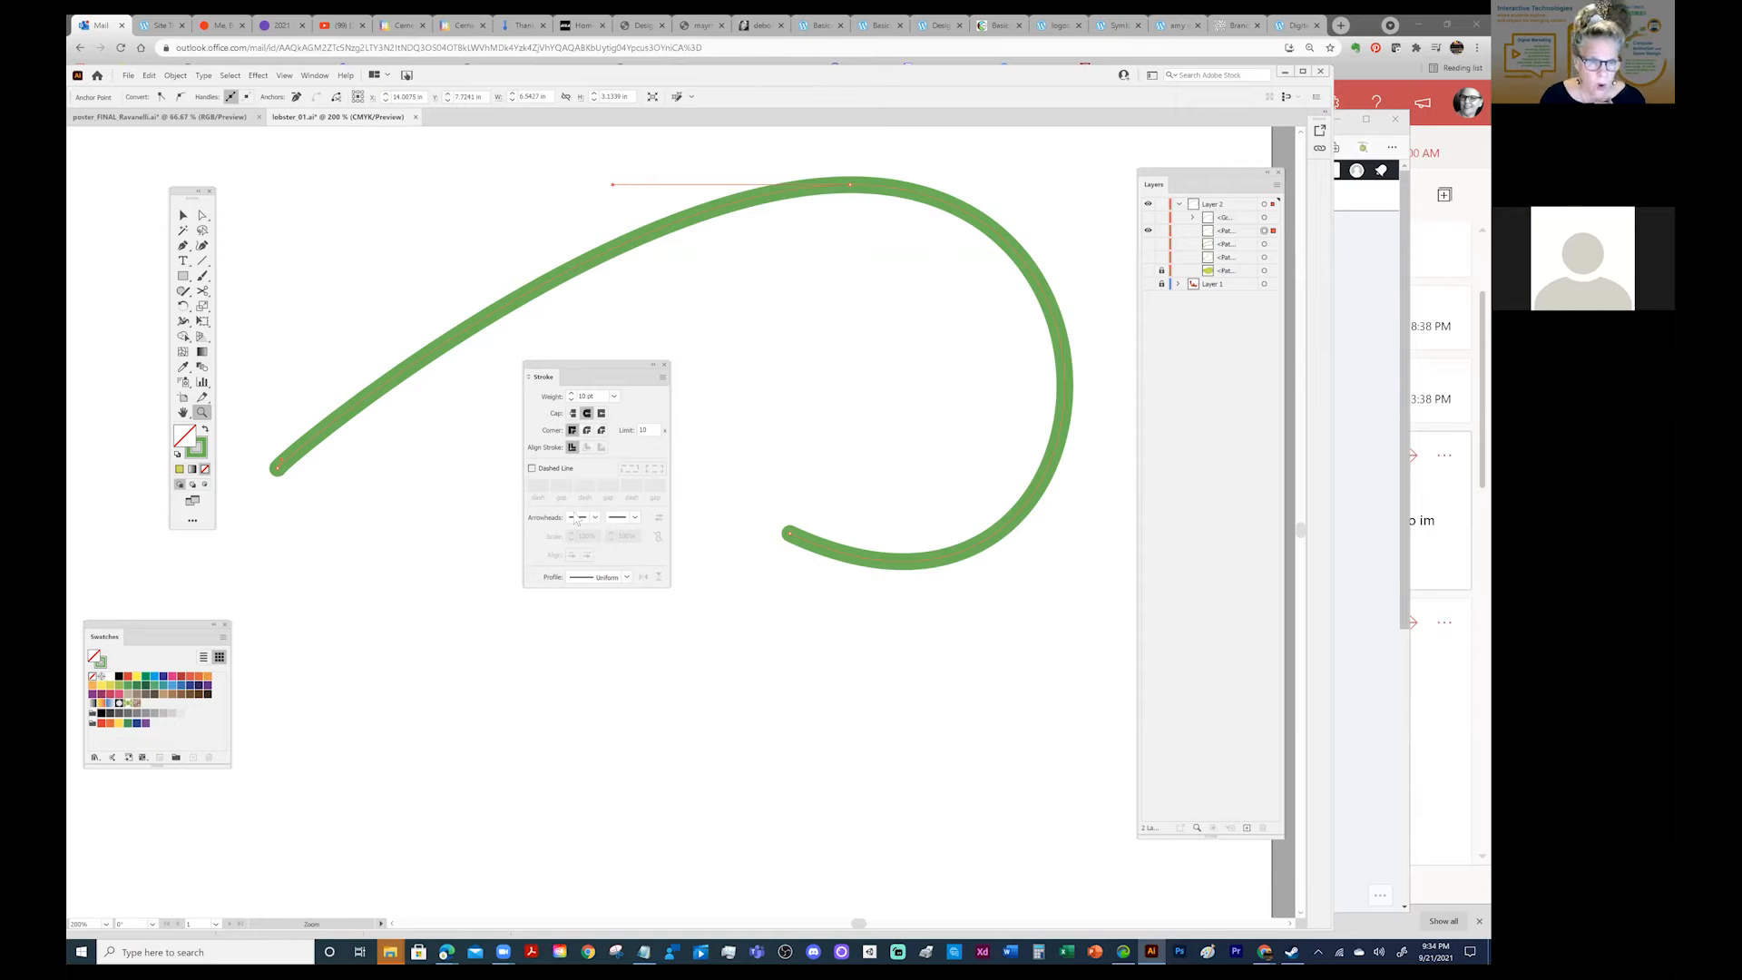
Try a dashed line on the antenna stroke and turn it off again.
click(531, 468)
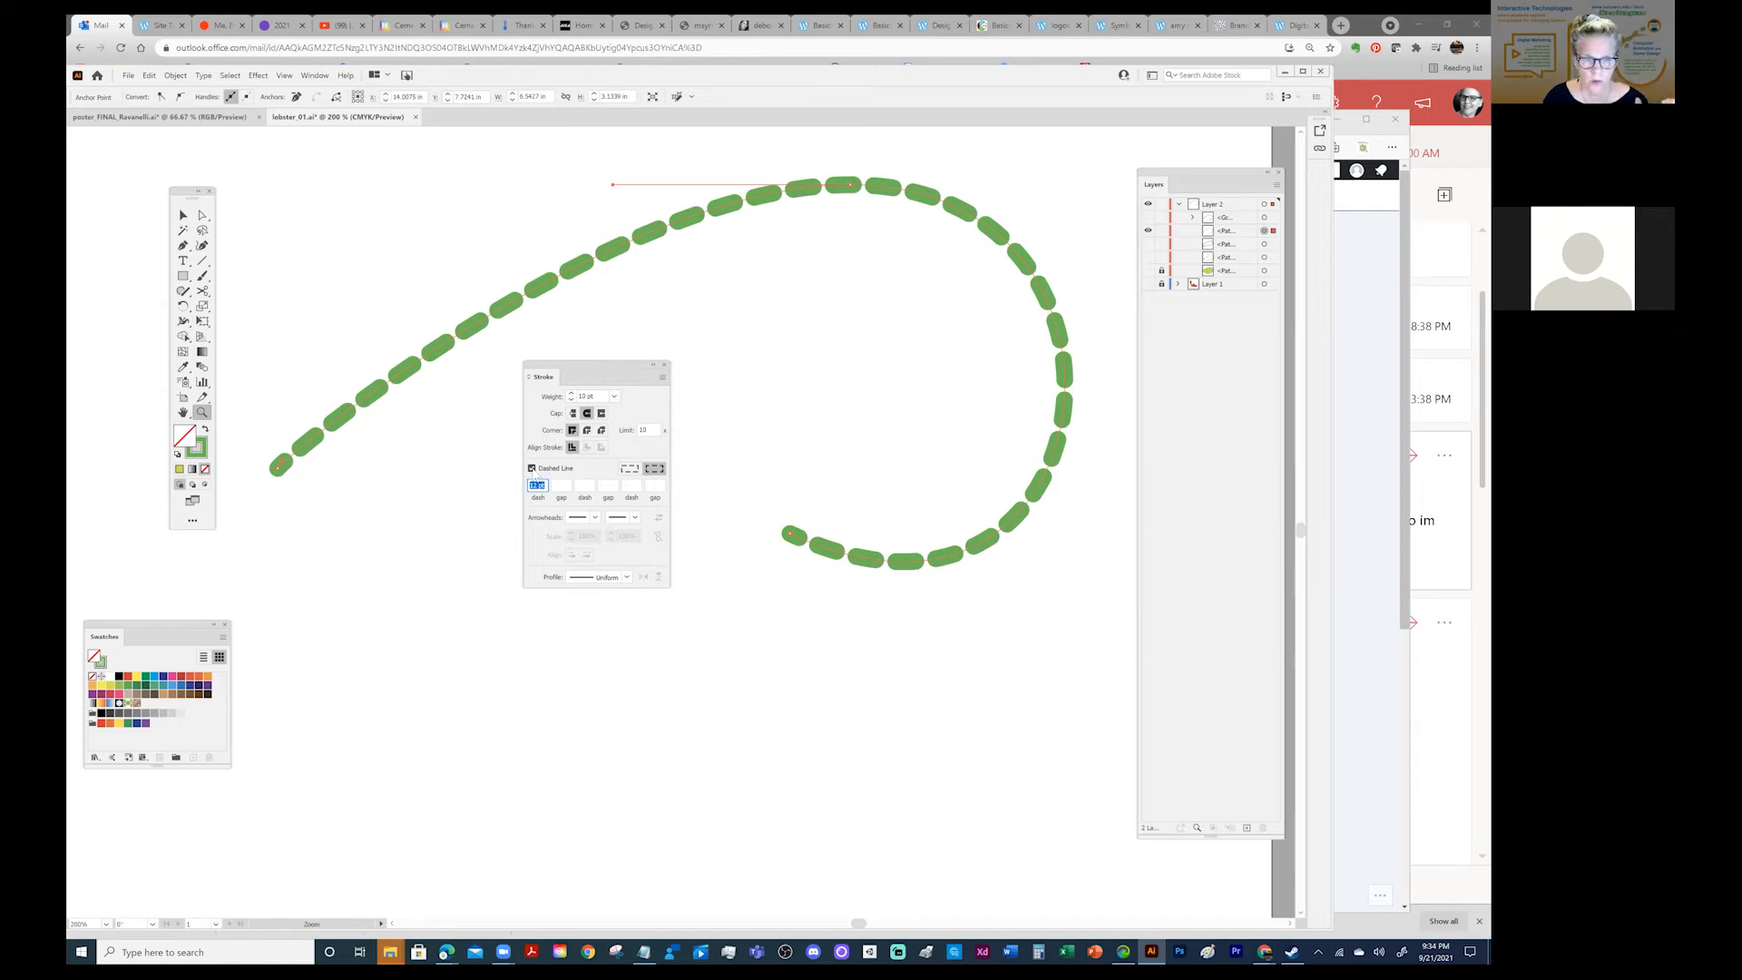
click(532, 470)
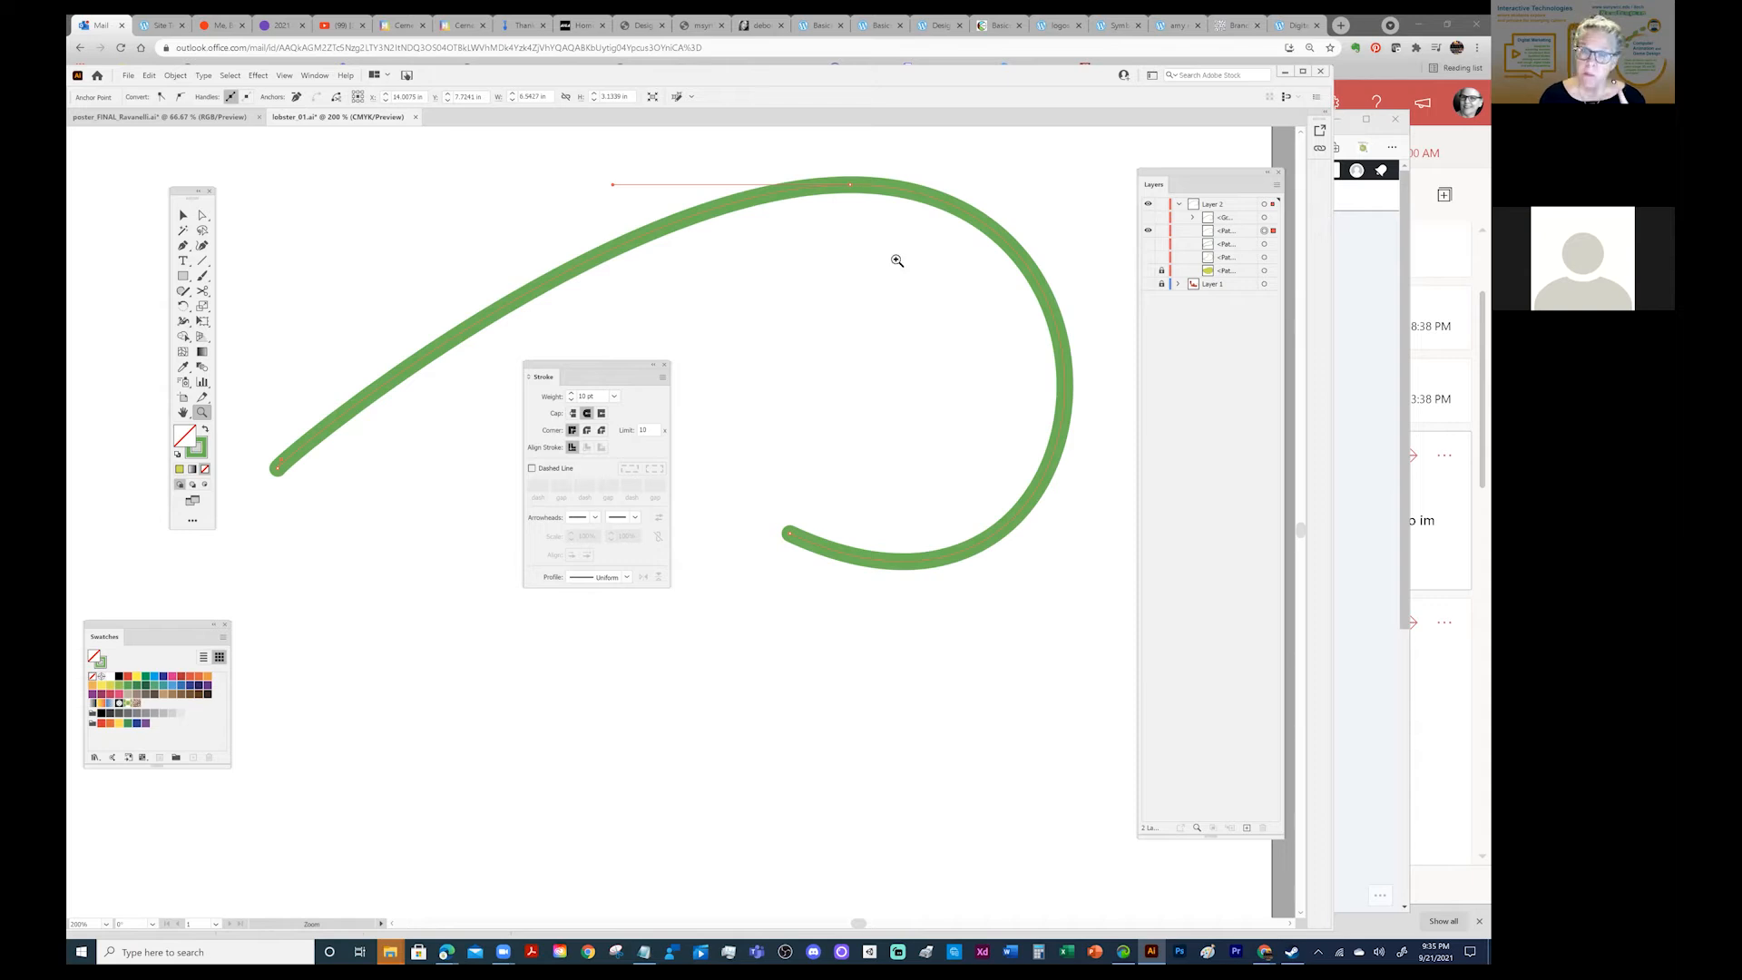
Switch the antenna stroke to Butt Cap and back to Round Cap, and make its stroke colour the active one.
click(573, 414)
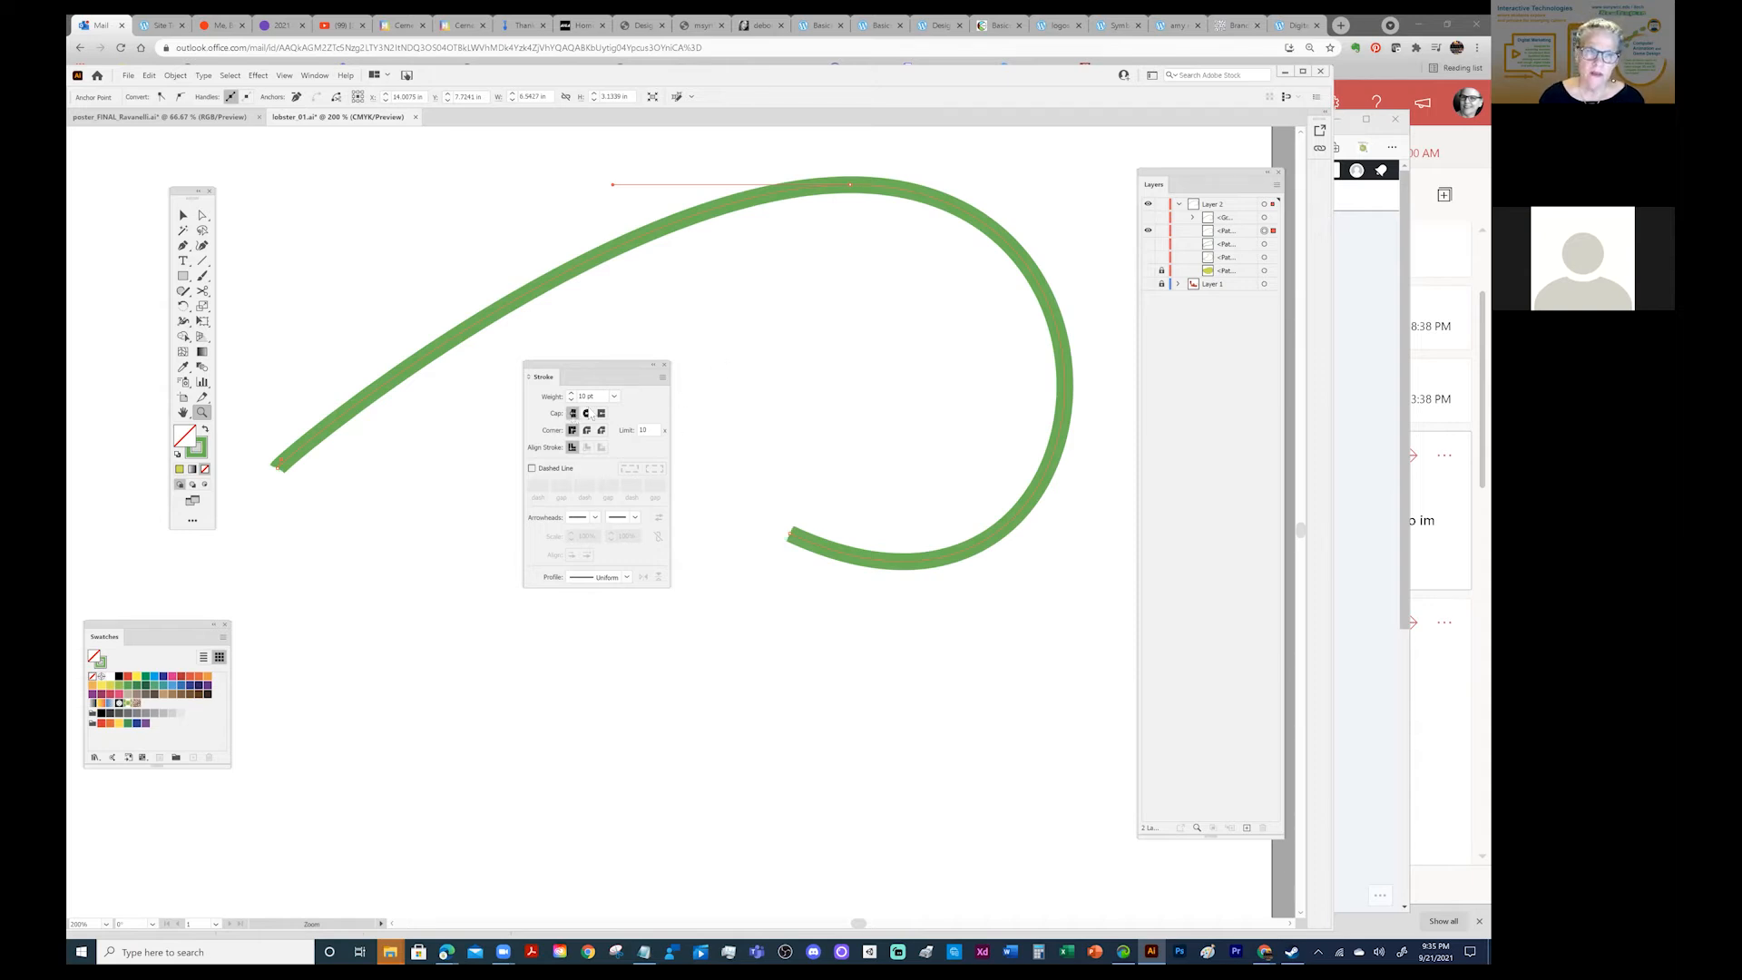
click(587, 414)
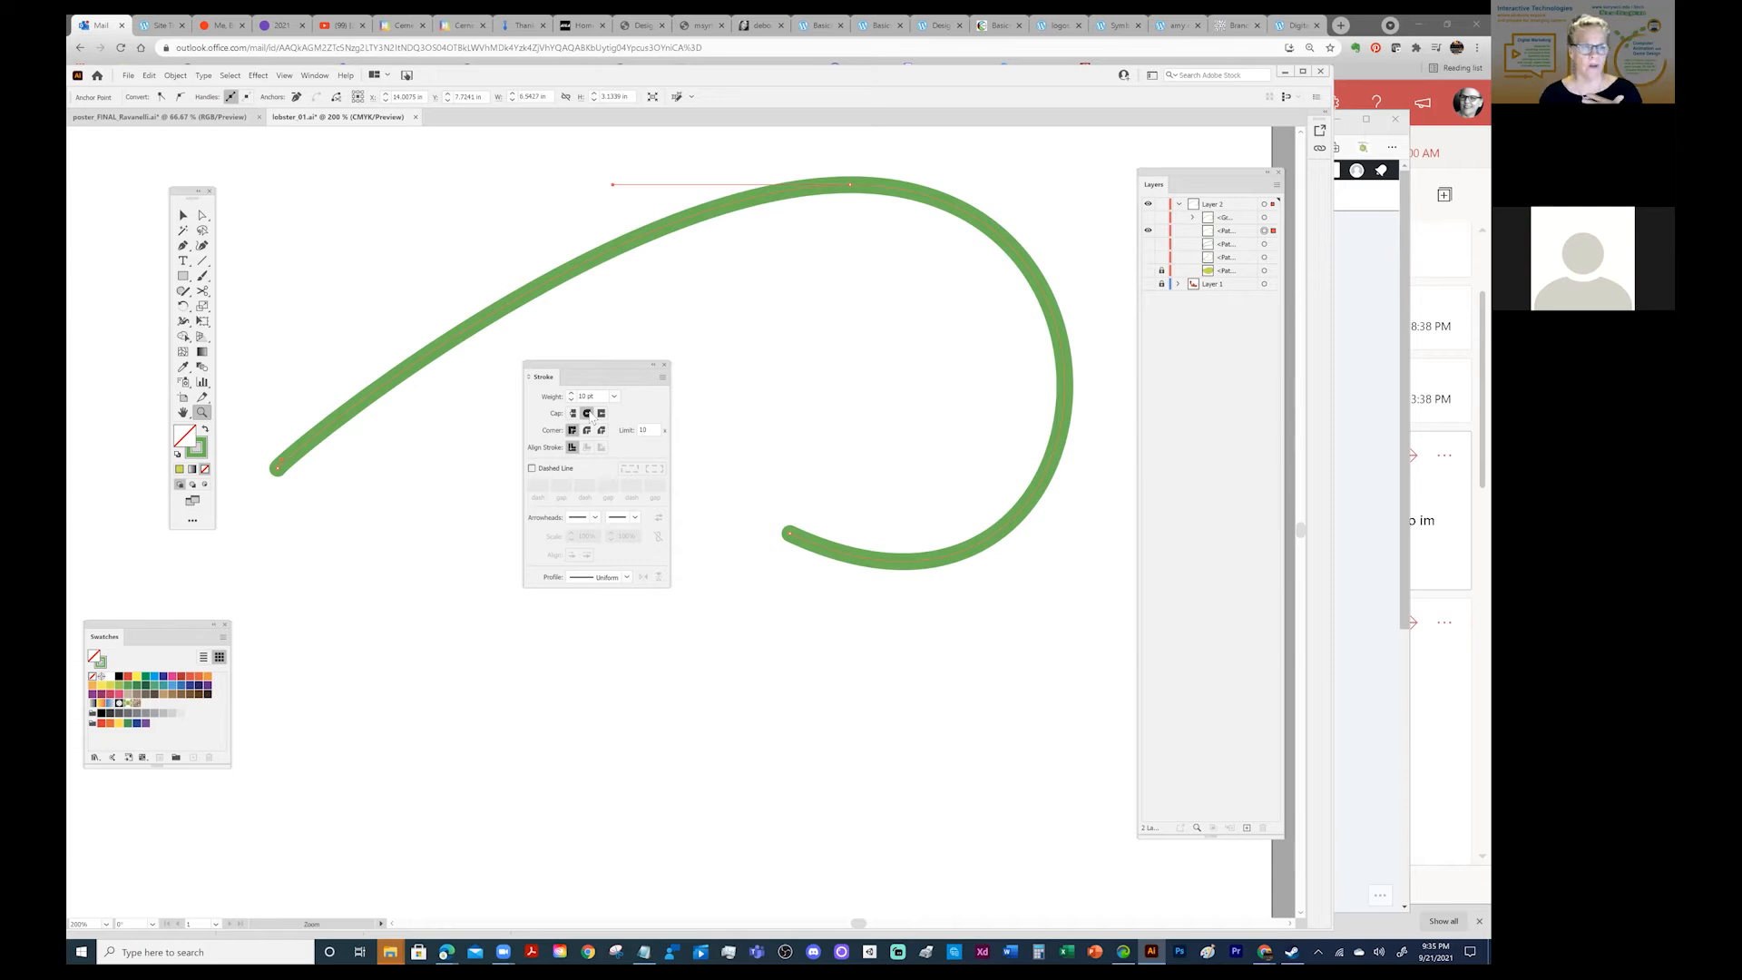
click(196, 448)
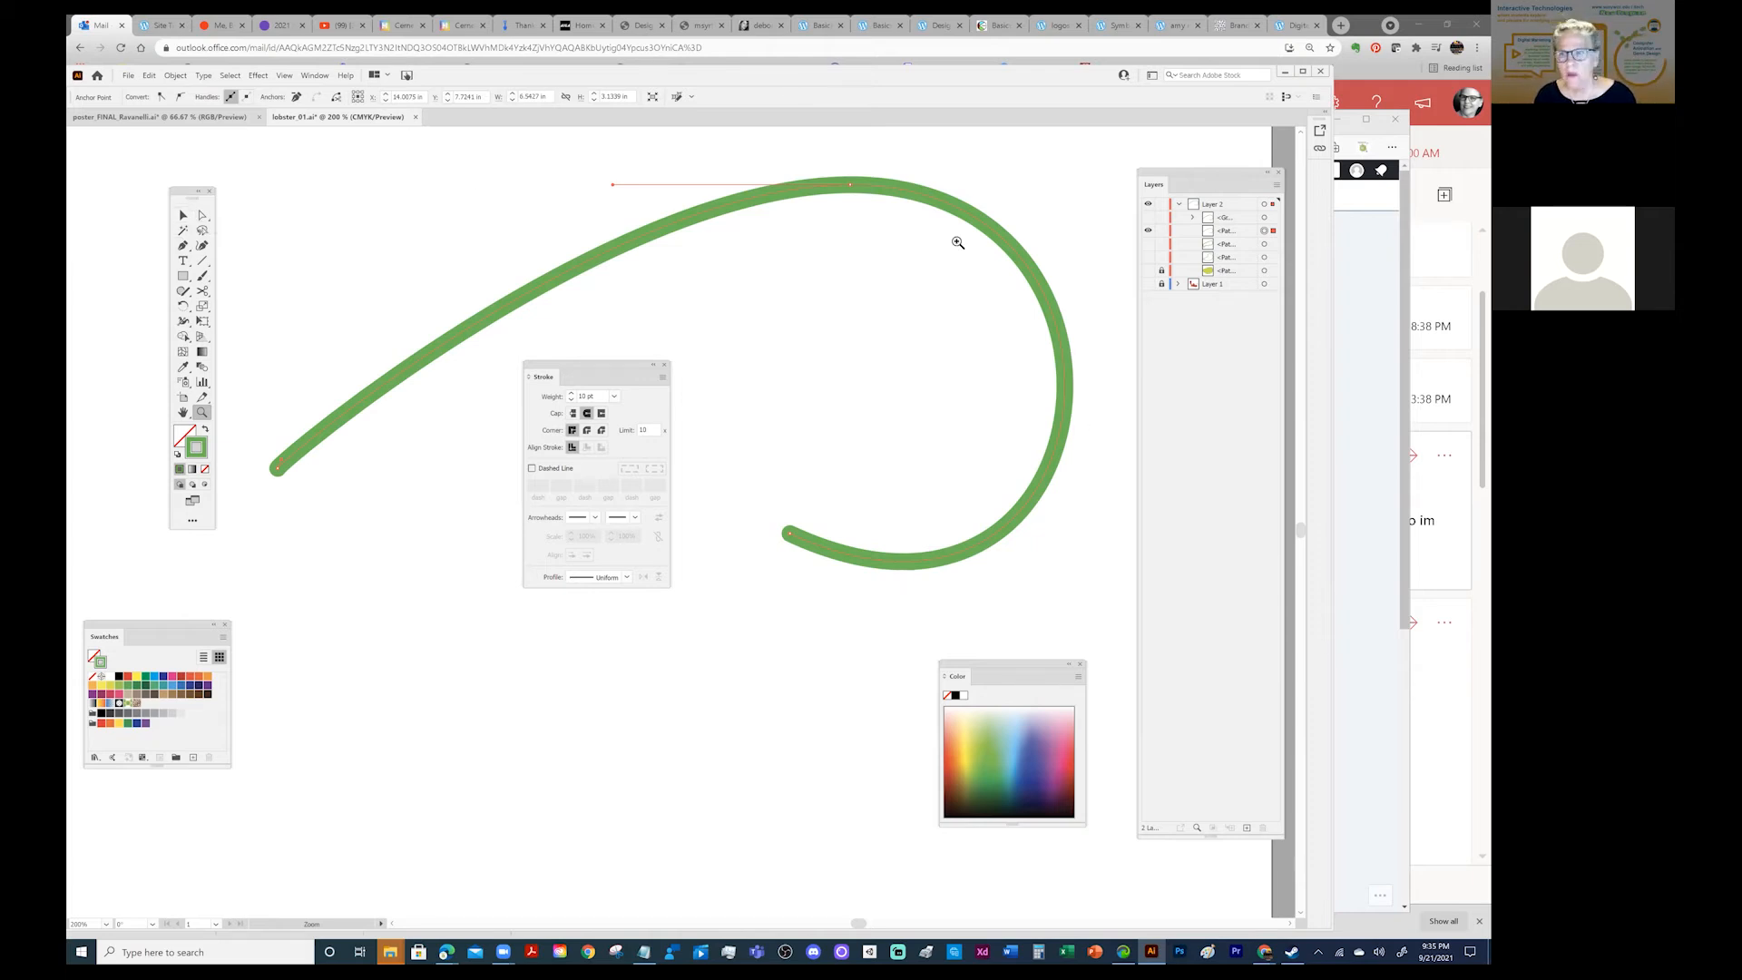
Hide the stroked antenna path, show the outlined antenna group instead, and select its outline with the Direct Selection tool.
click(1150, 233)
click(1148, 219)
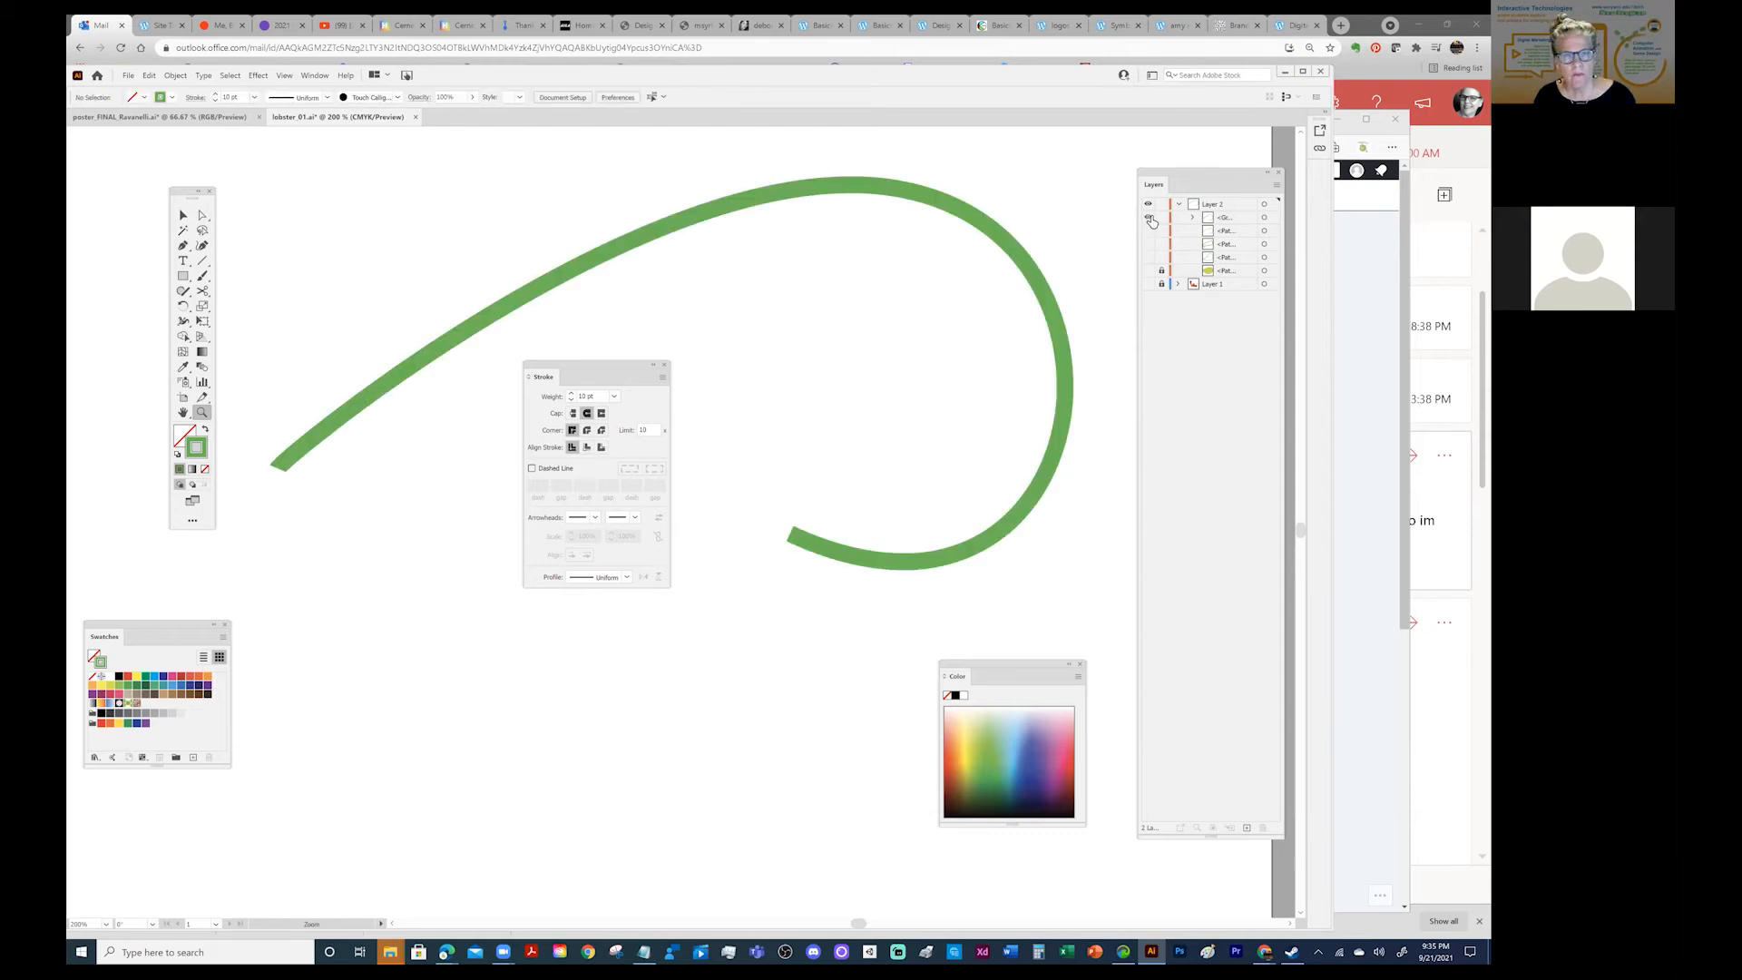
click(203, 216)
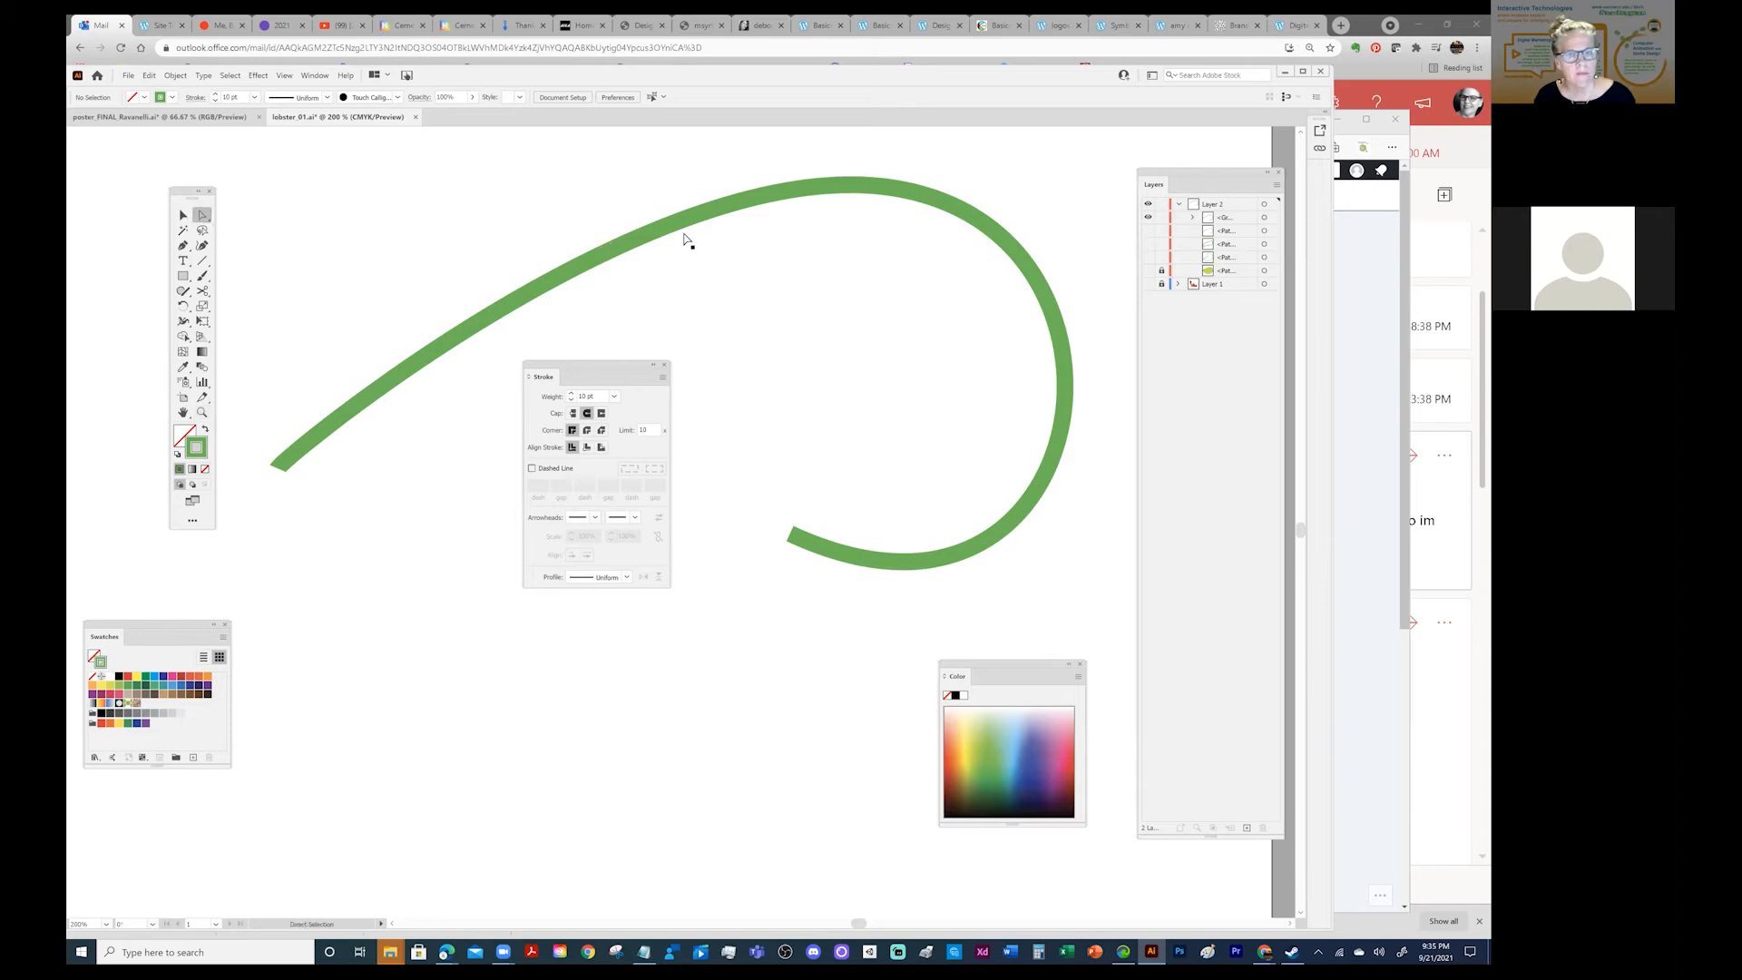
click(687, 237)
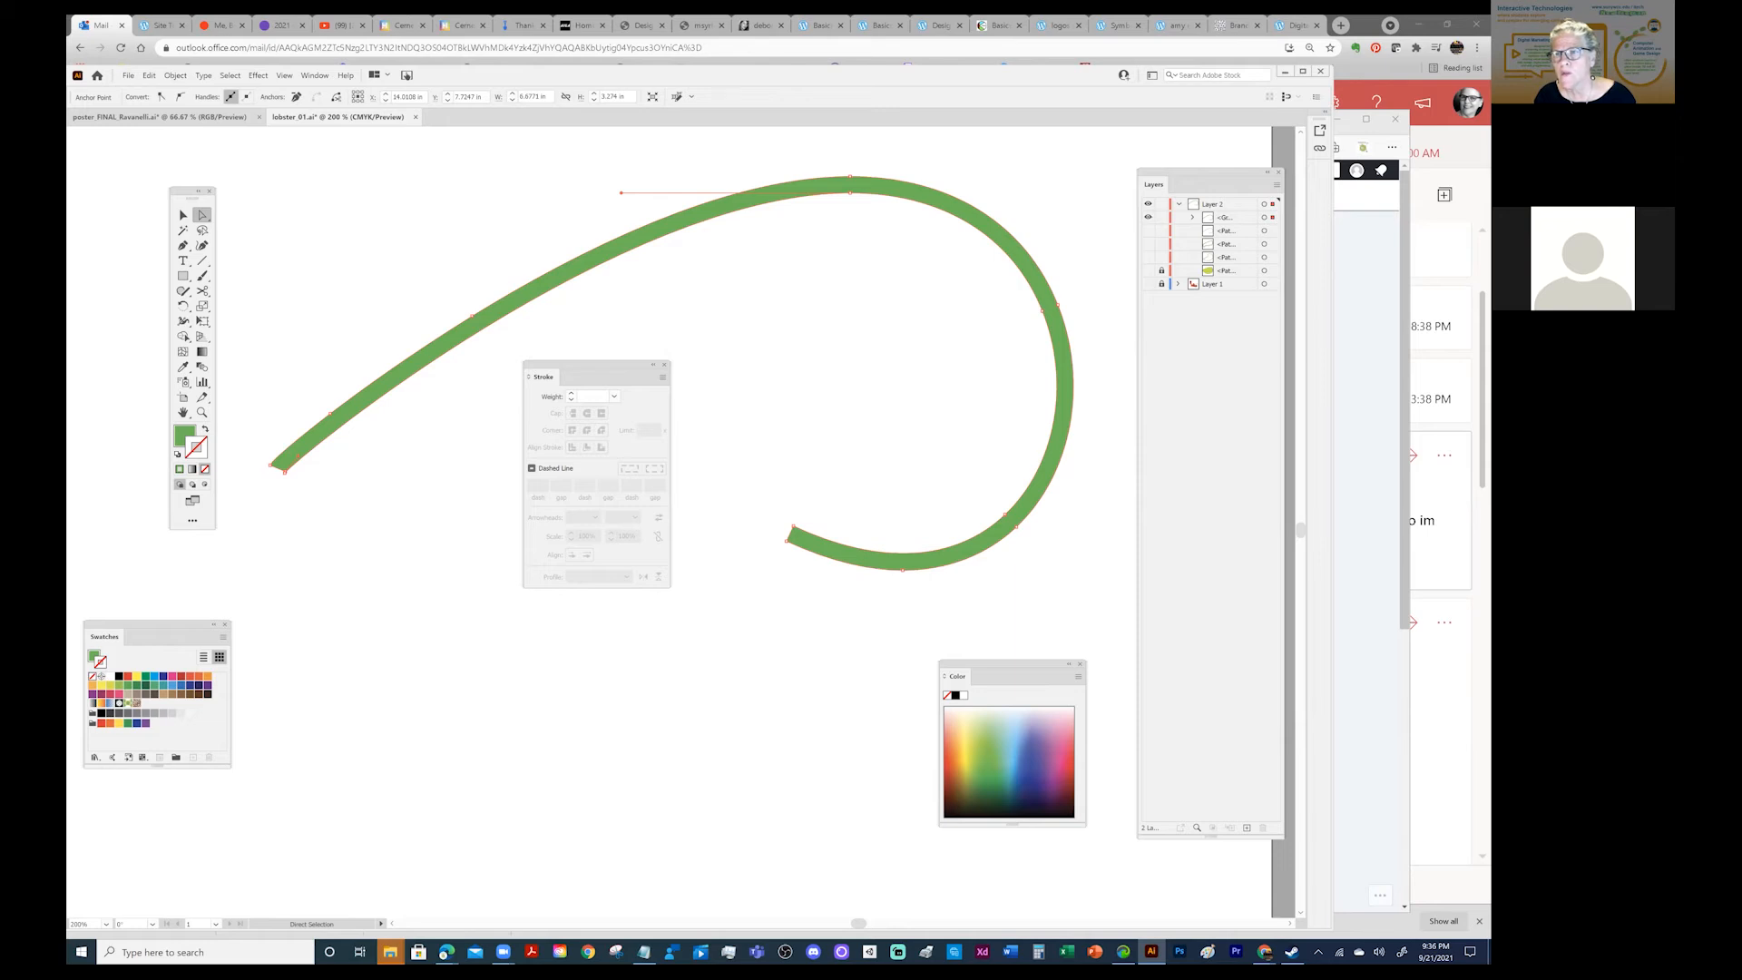
click(1227, 217)
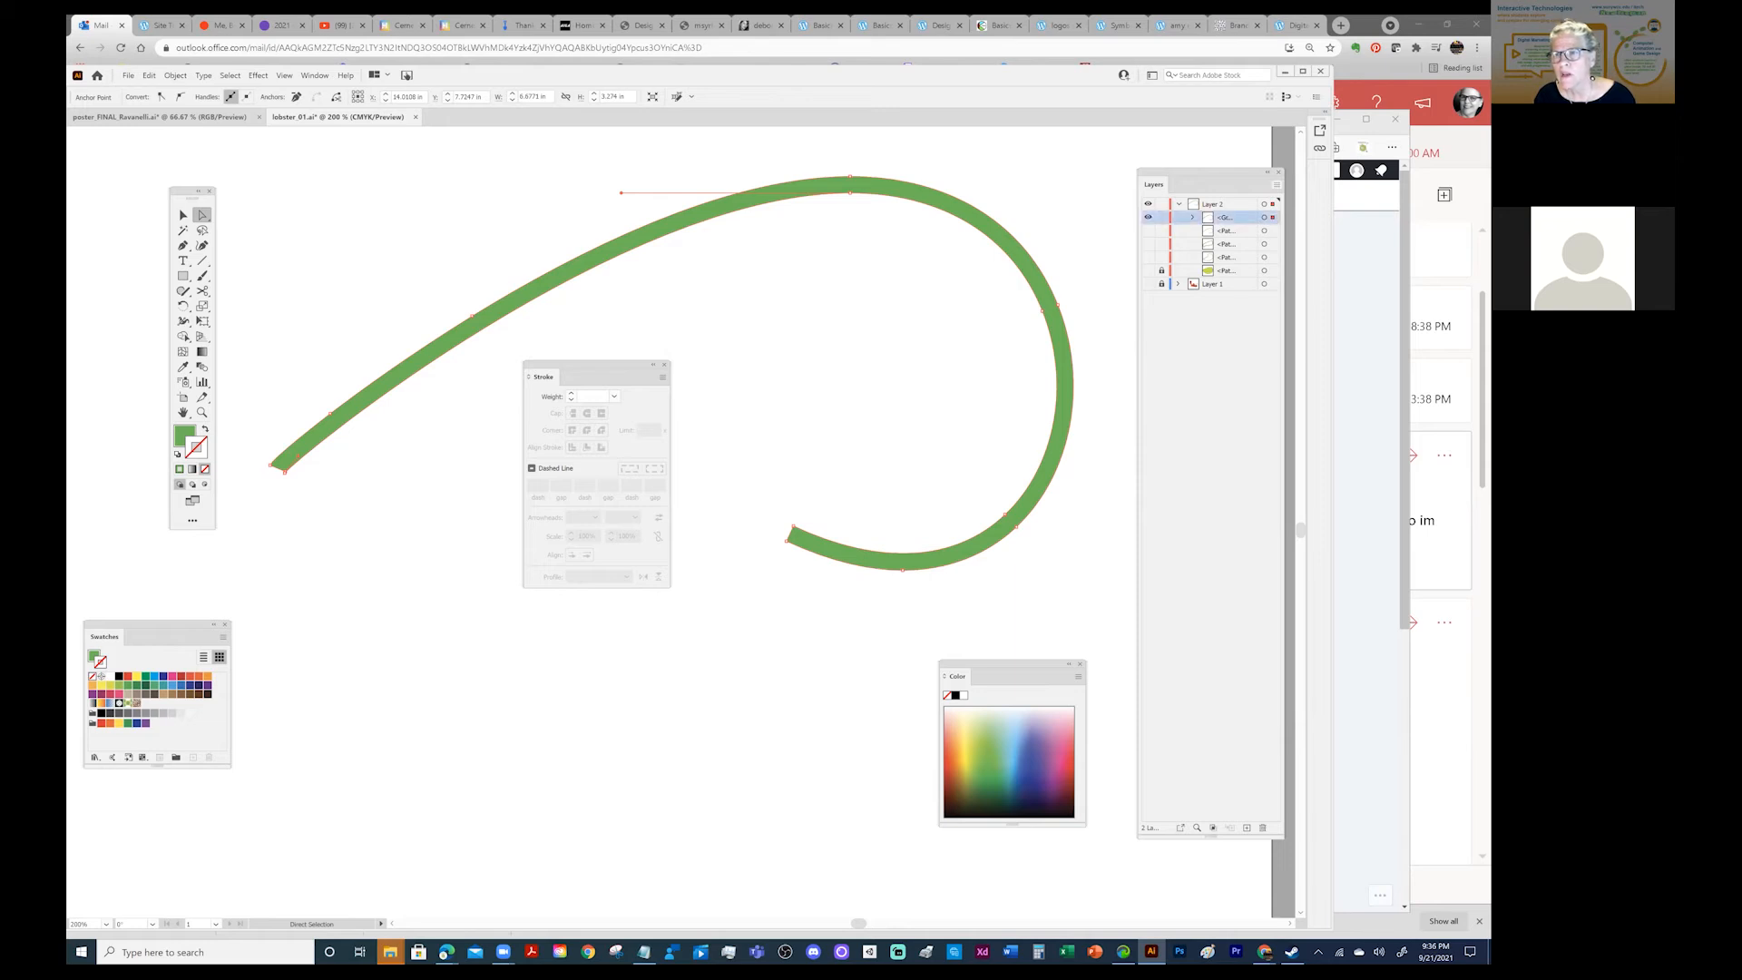
click(1277, 185)
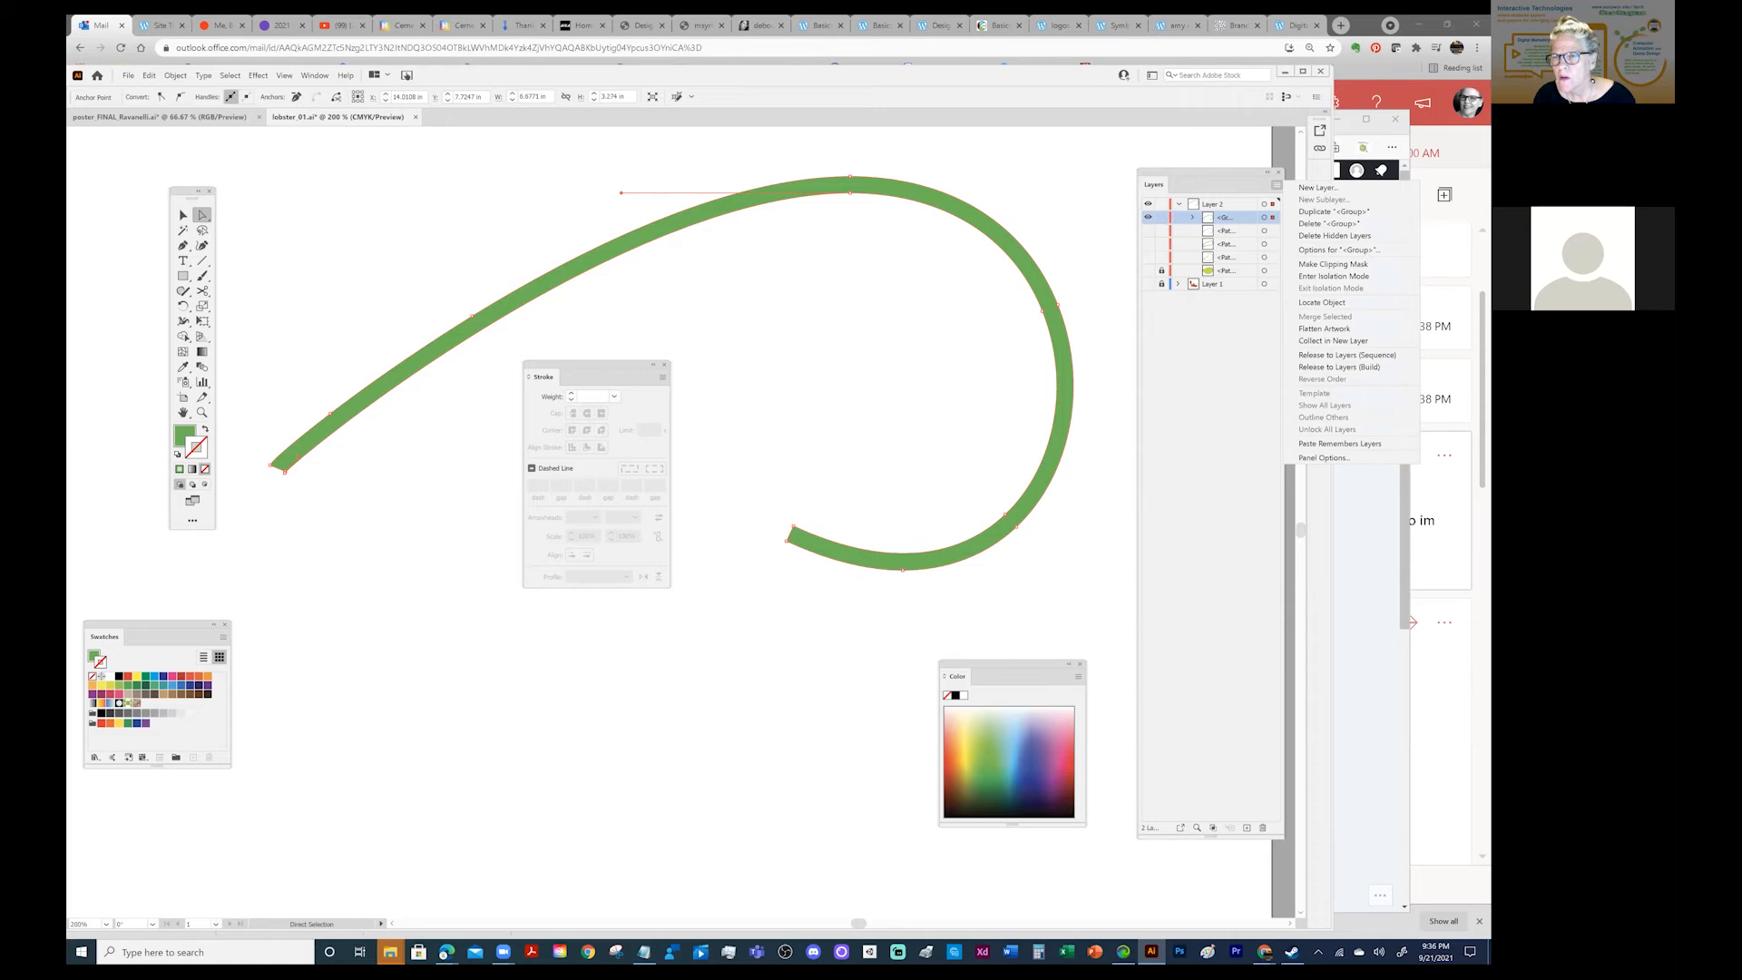
click(1324, 457)
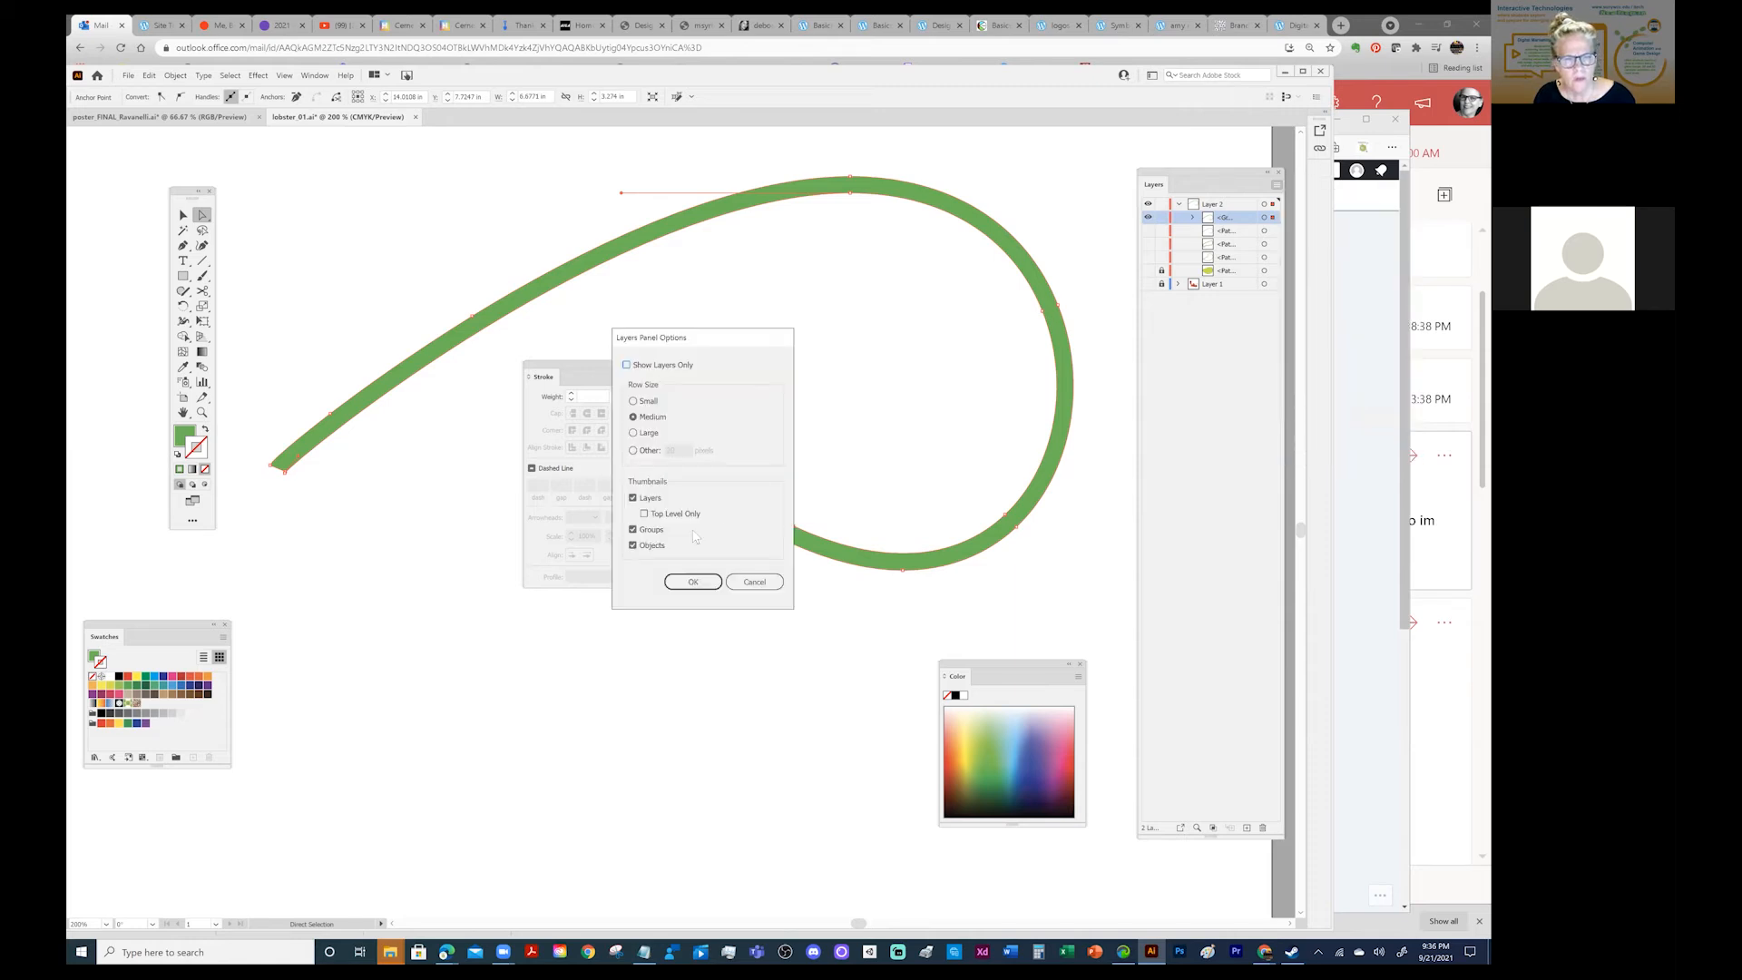
click(754, 585)
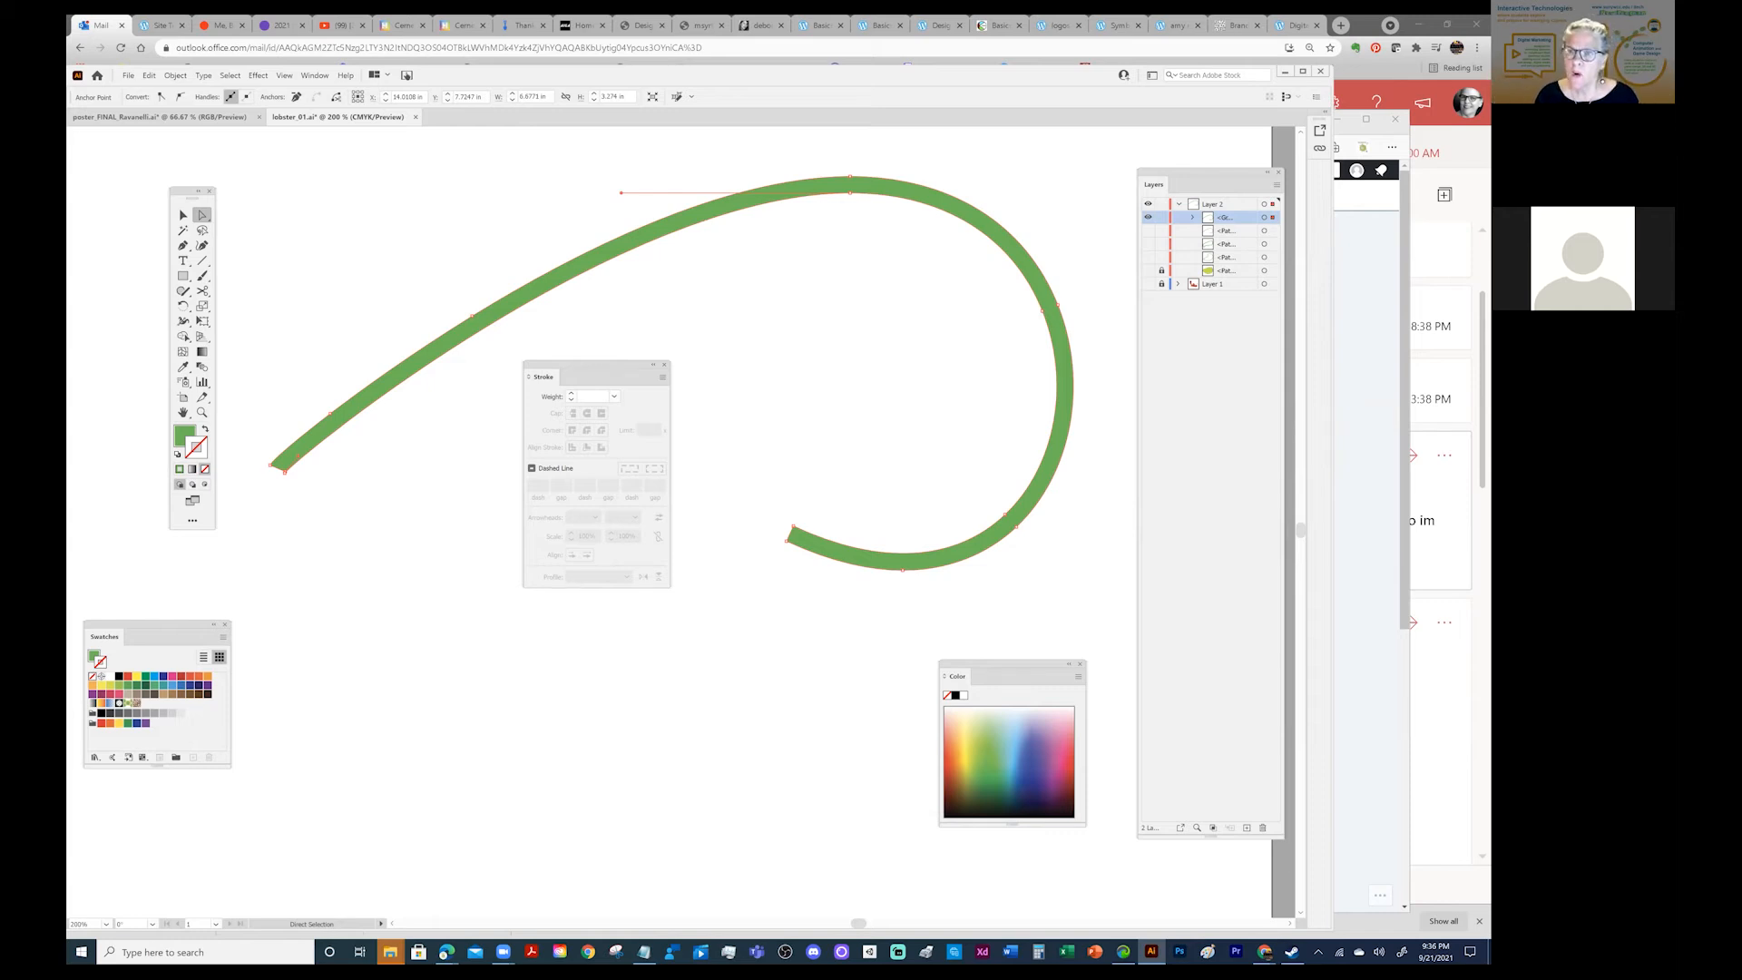
Hide the outlined antenna group, show the round-capped stroked path again and select it.
click(1149, 218)
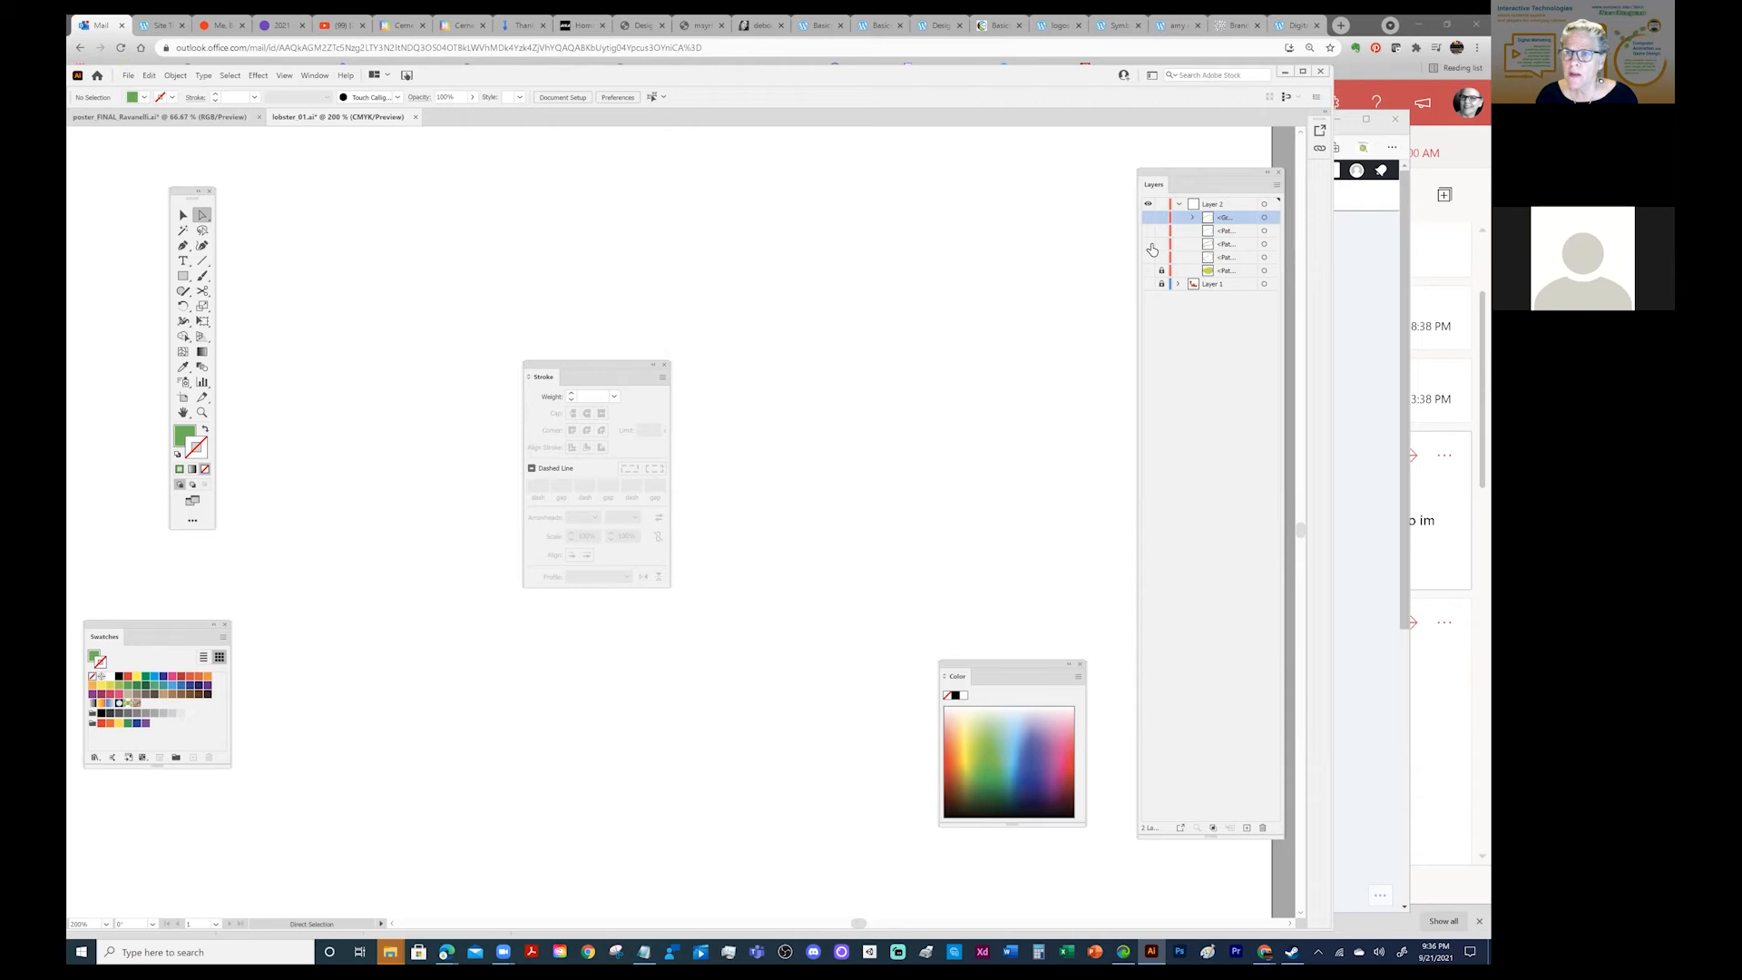
click(1150, 245)
click(1147, 233)
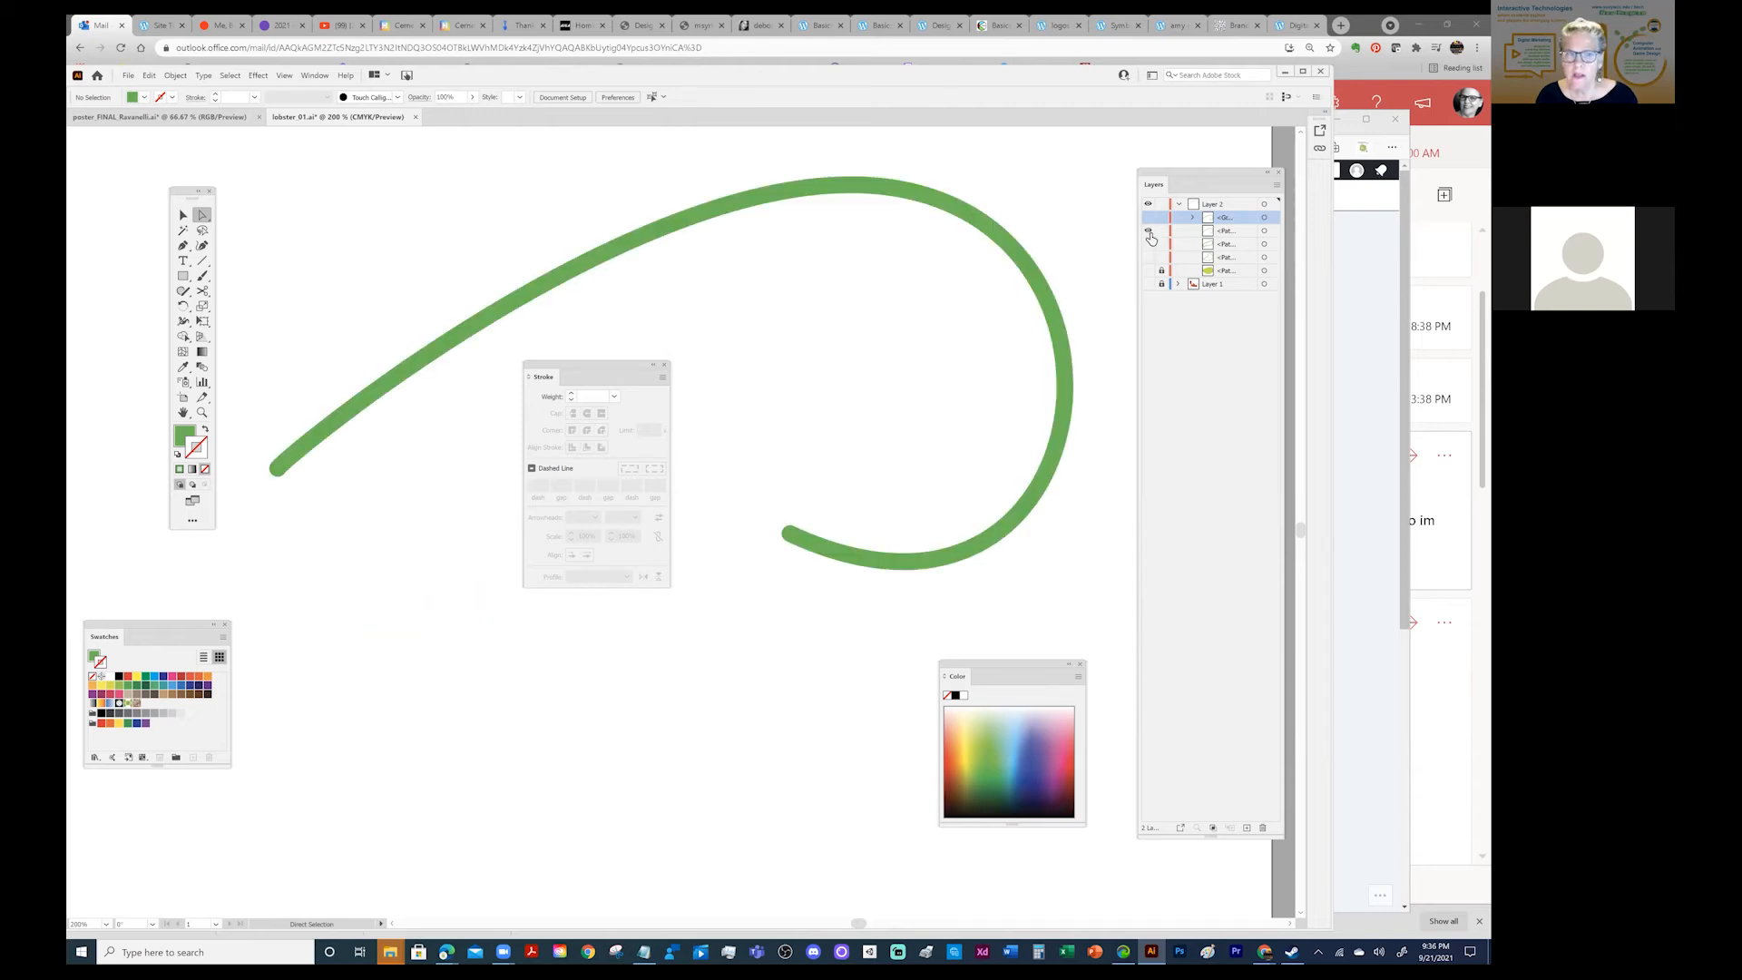
click(571, 281)
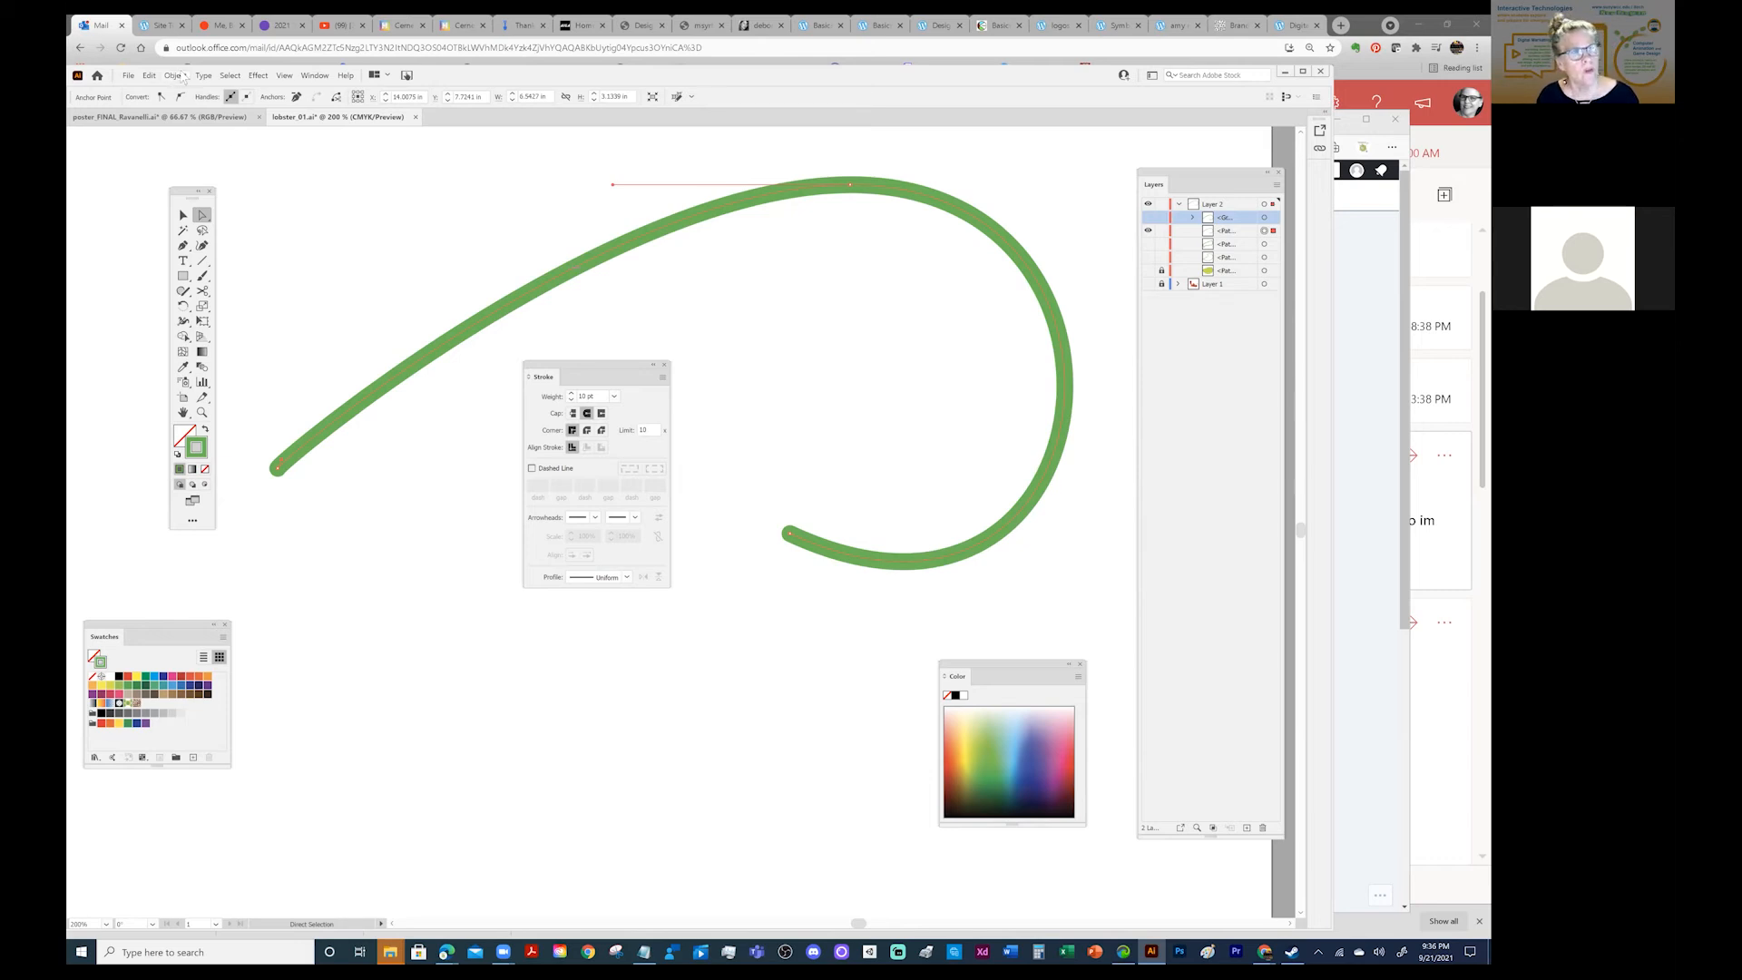
Try to convert the selected antenna path with Convert to Shape.
click(179, 78)
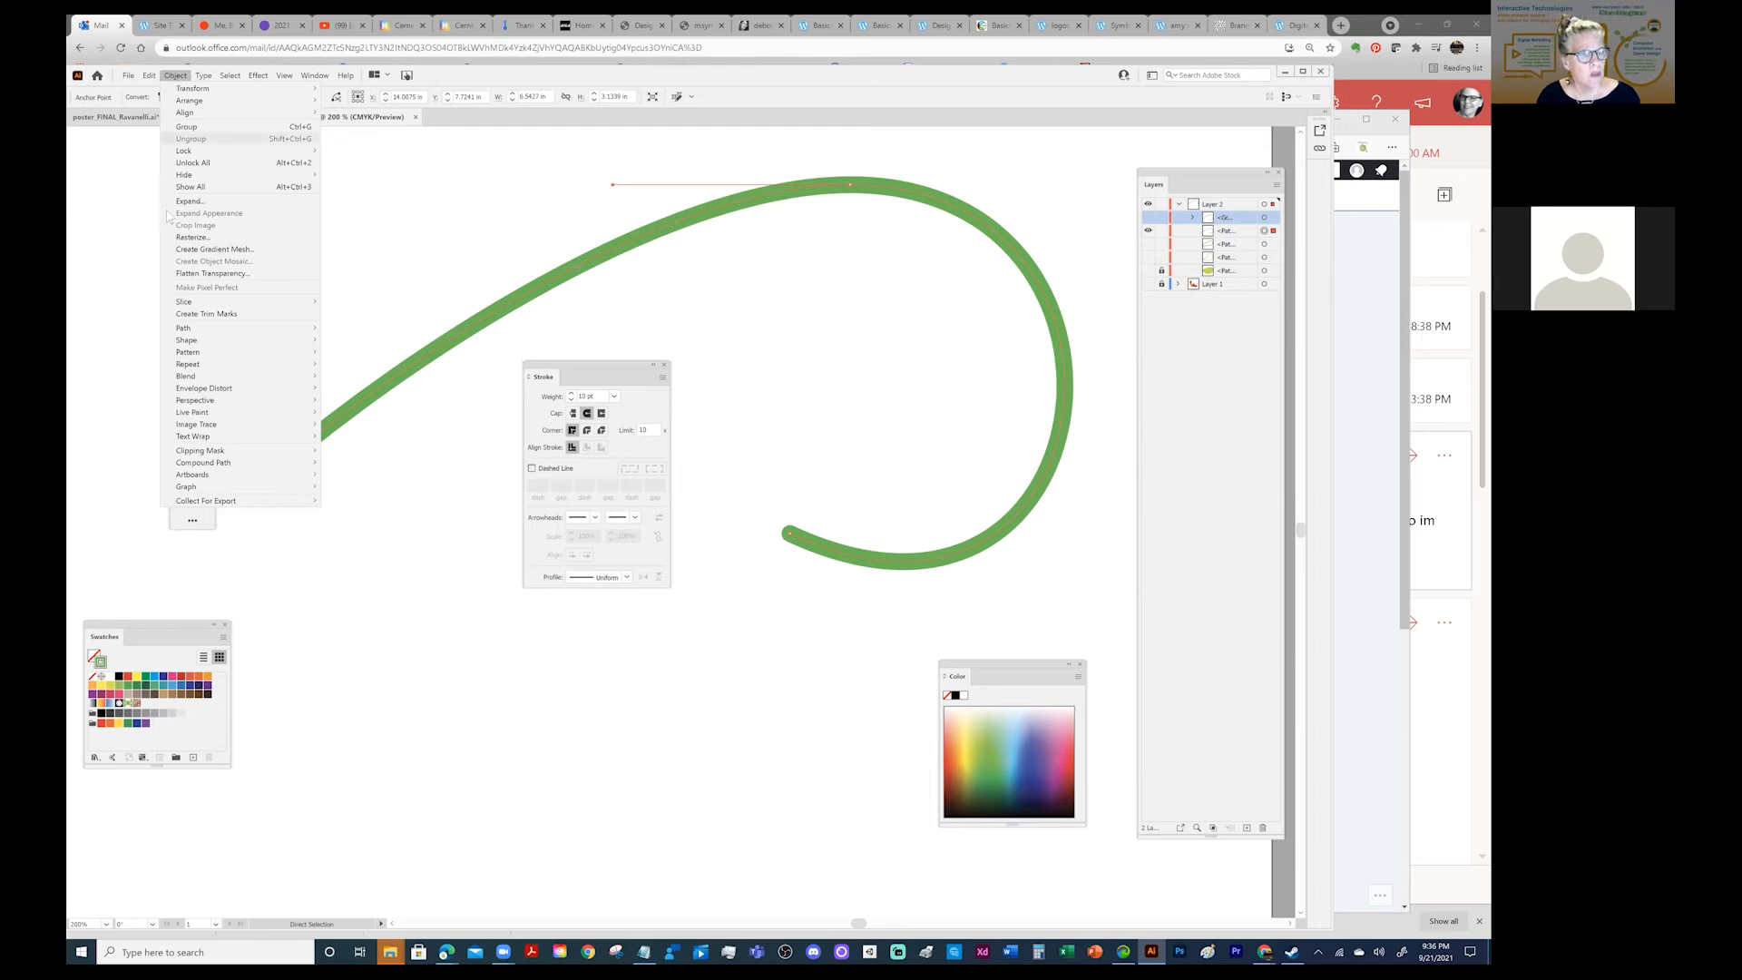
mouse_move(180, 332)
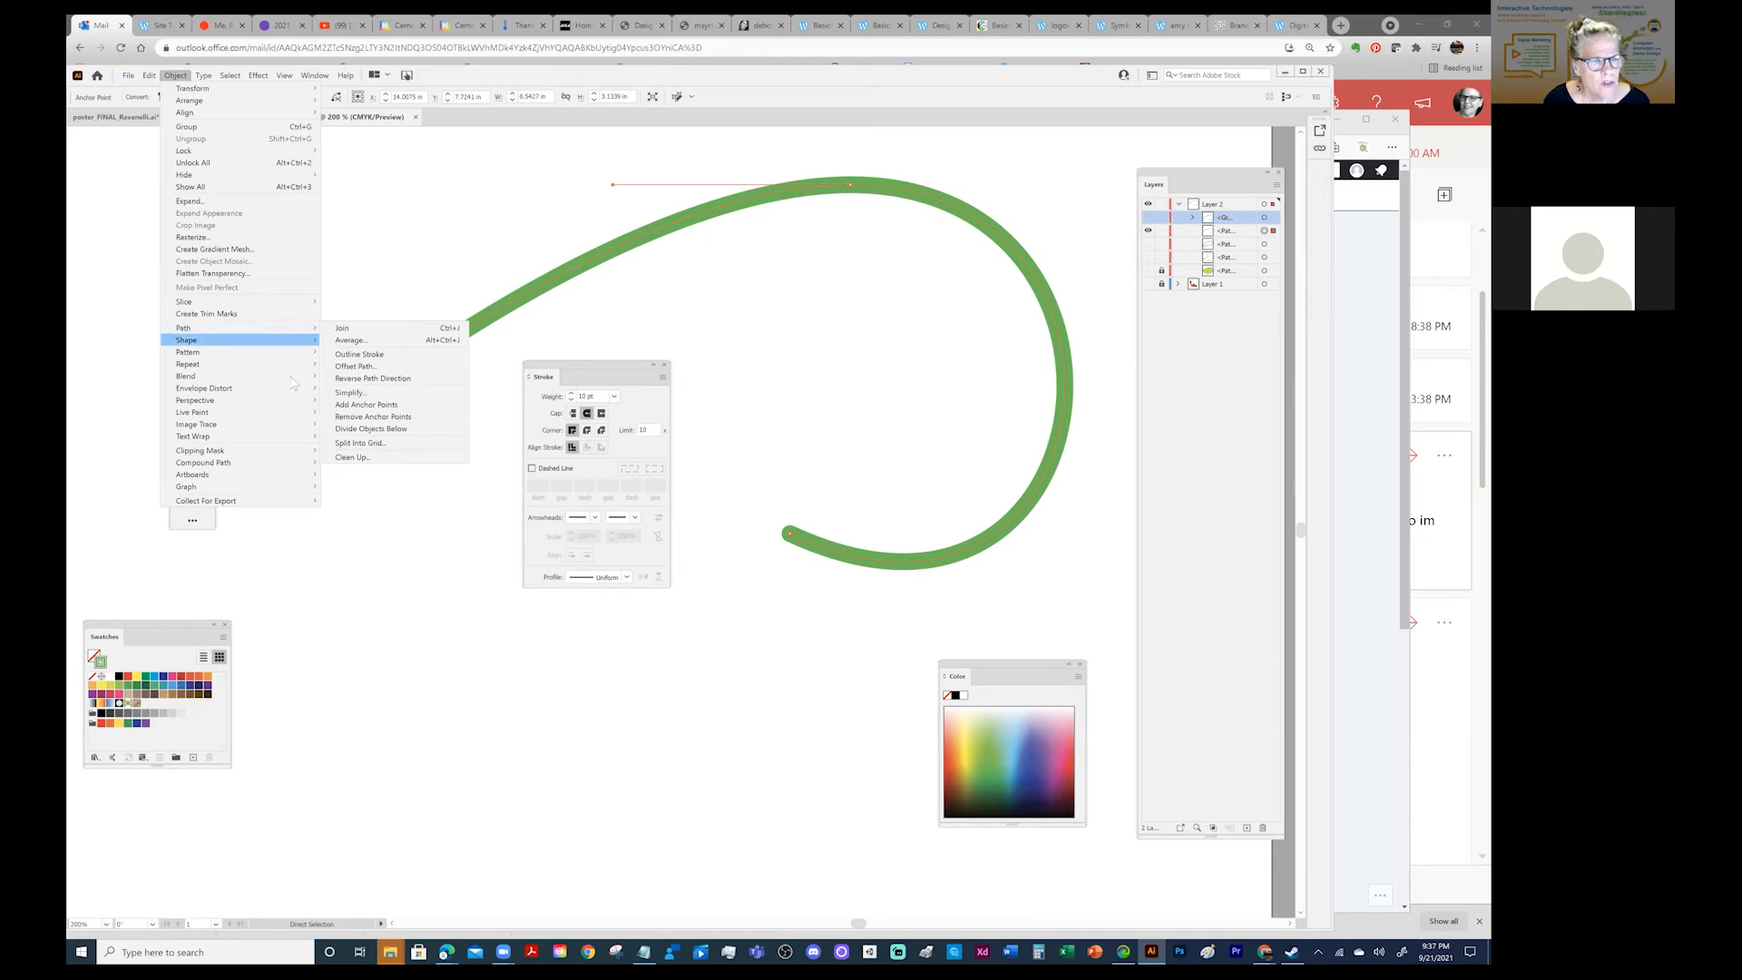
mouse_move(291, 330)
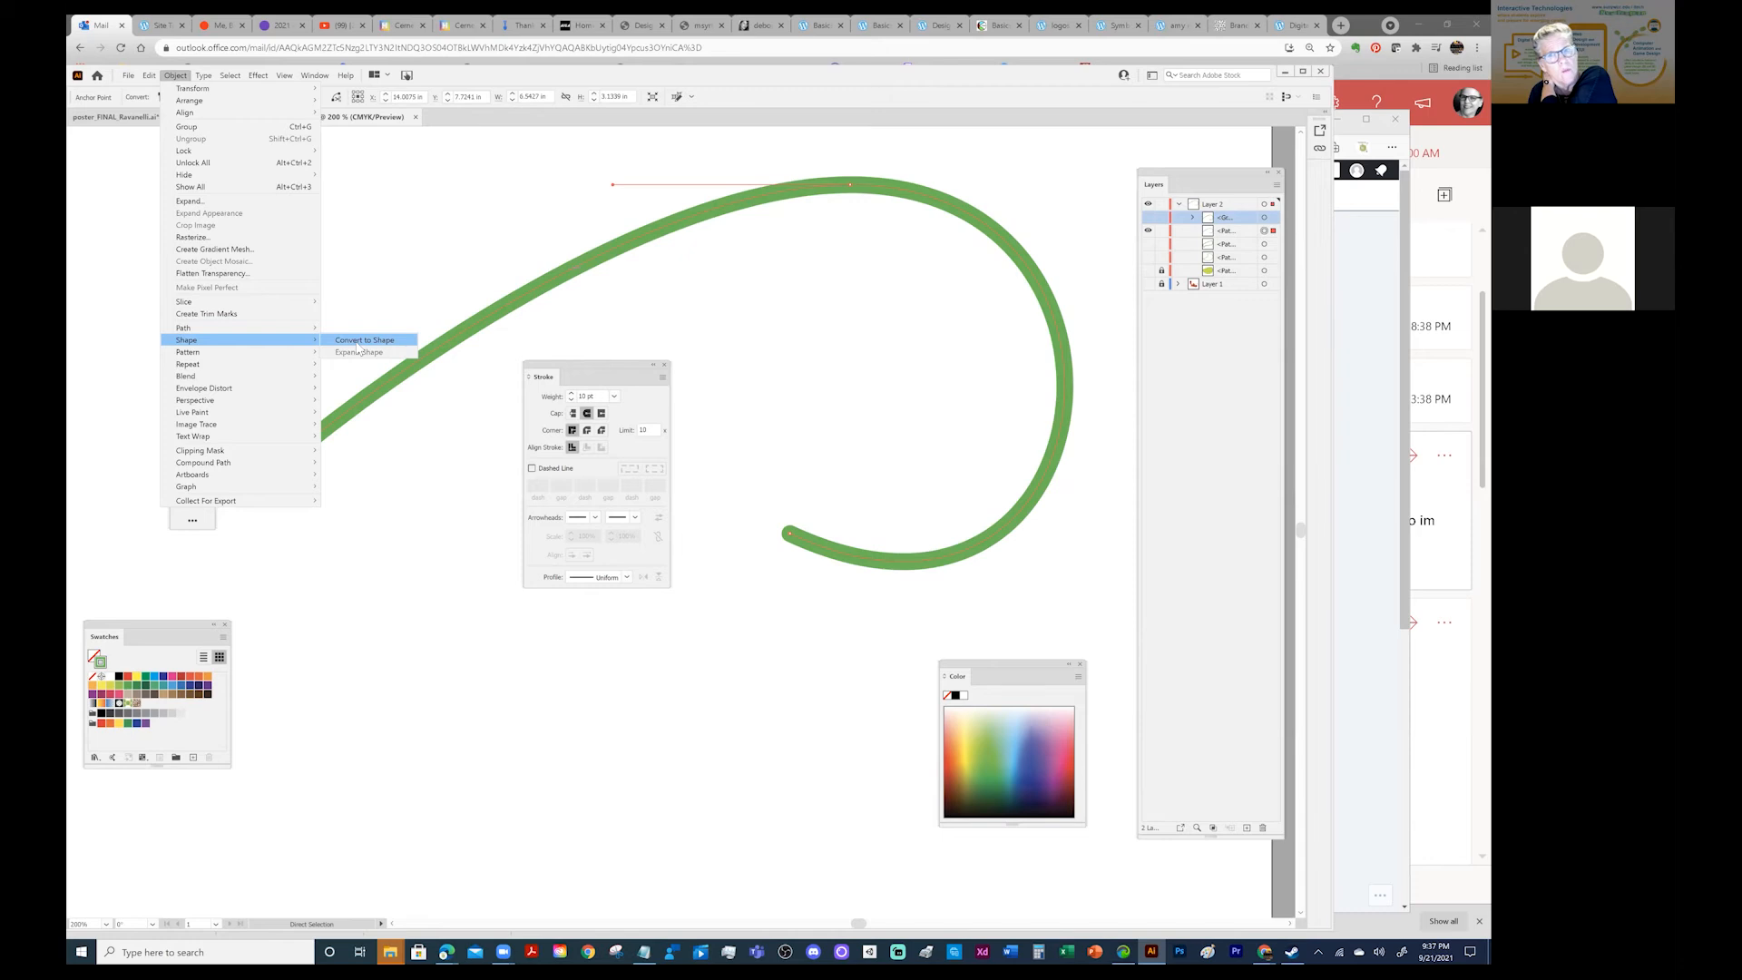
click(363, 340)
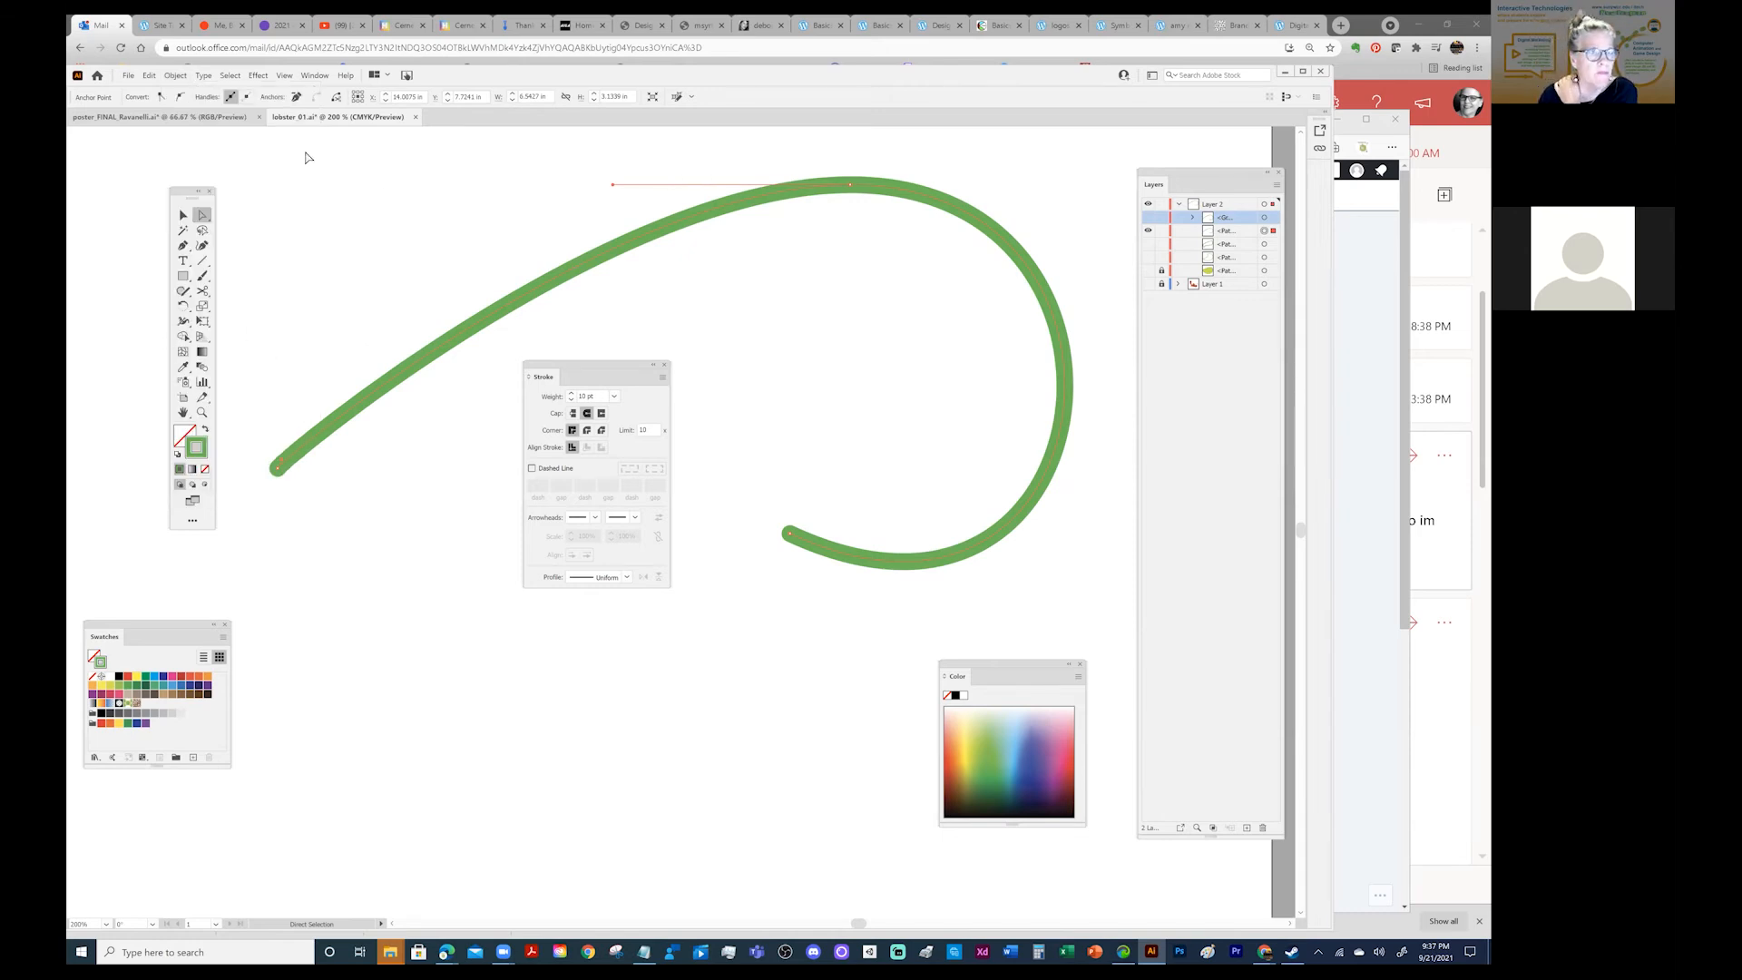
Expand the antenna path with Fill and Stroke enabled, and undo the expansion.
click(176, 75)
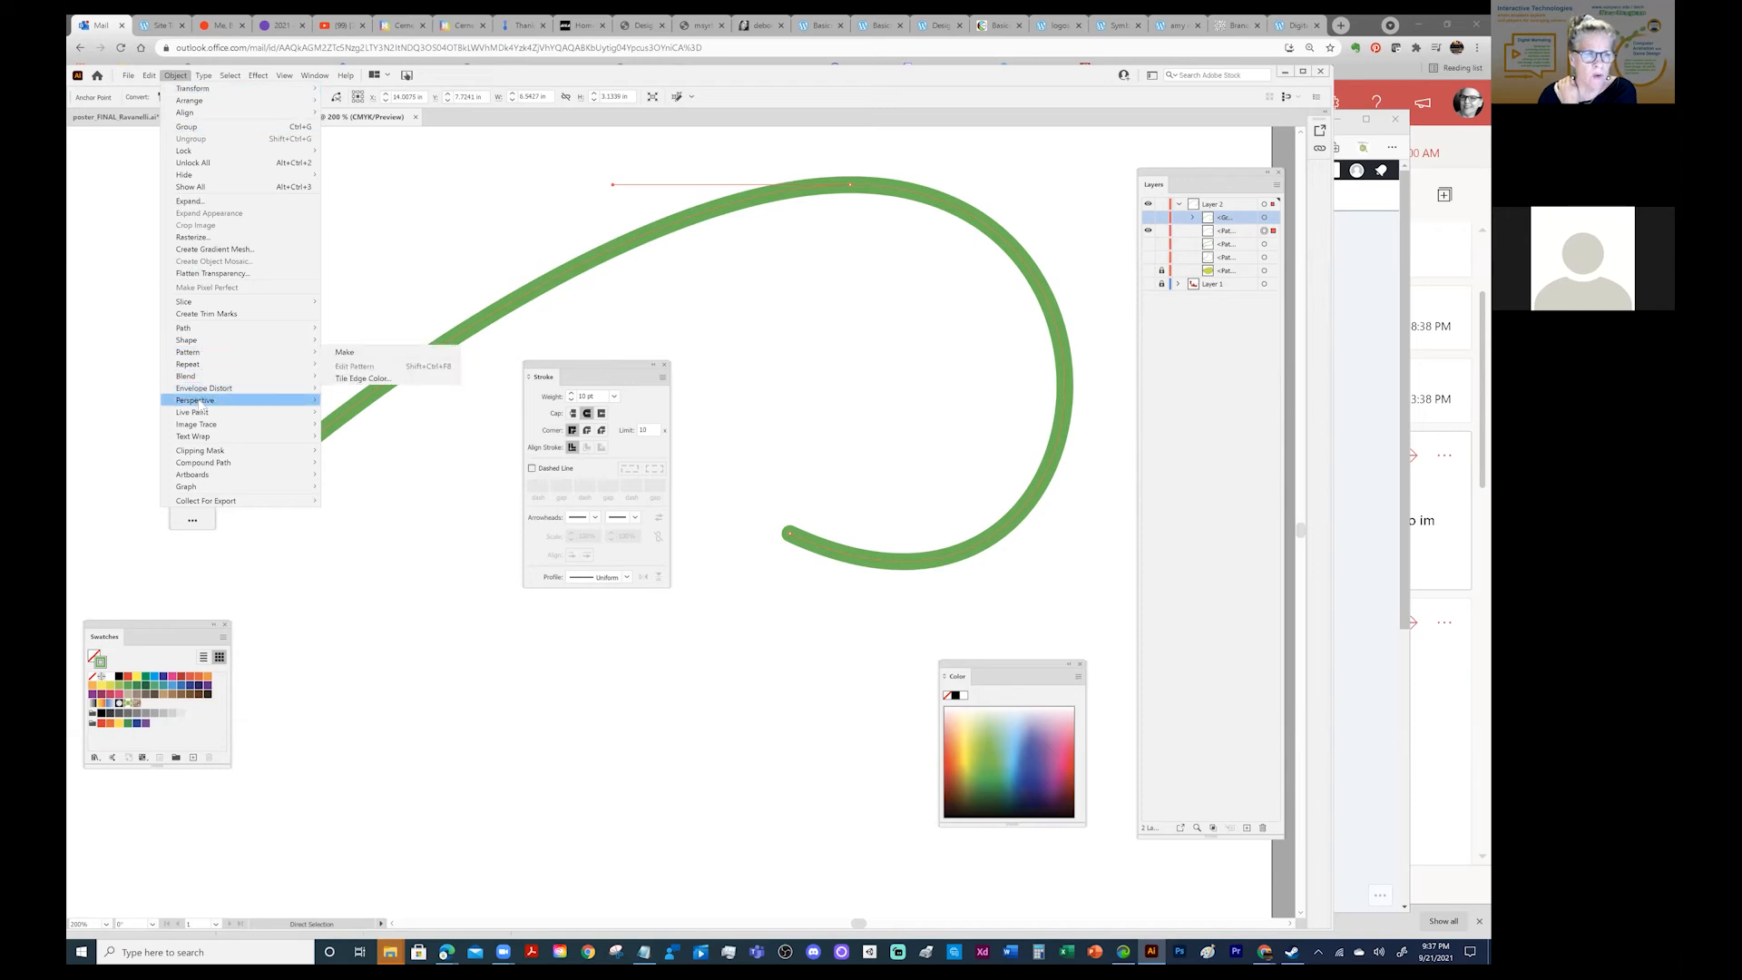
mouse_move(198, 397)
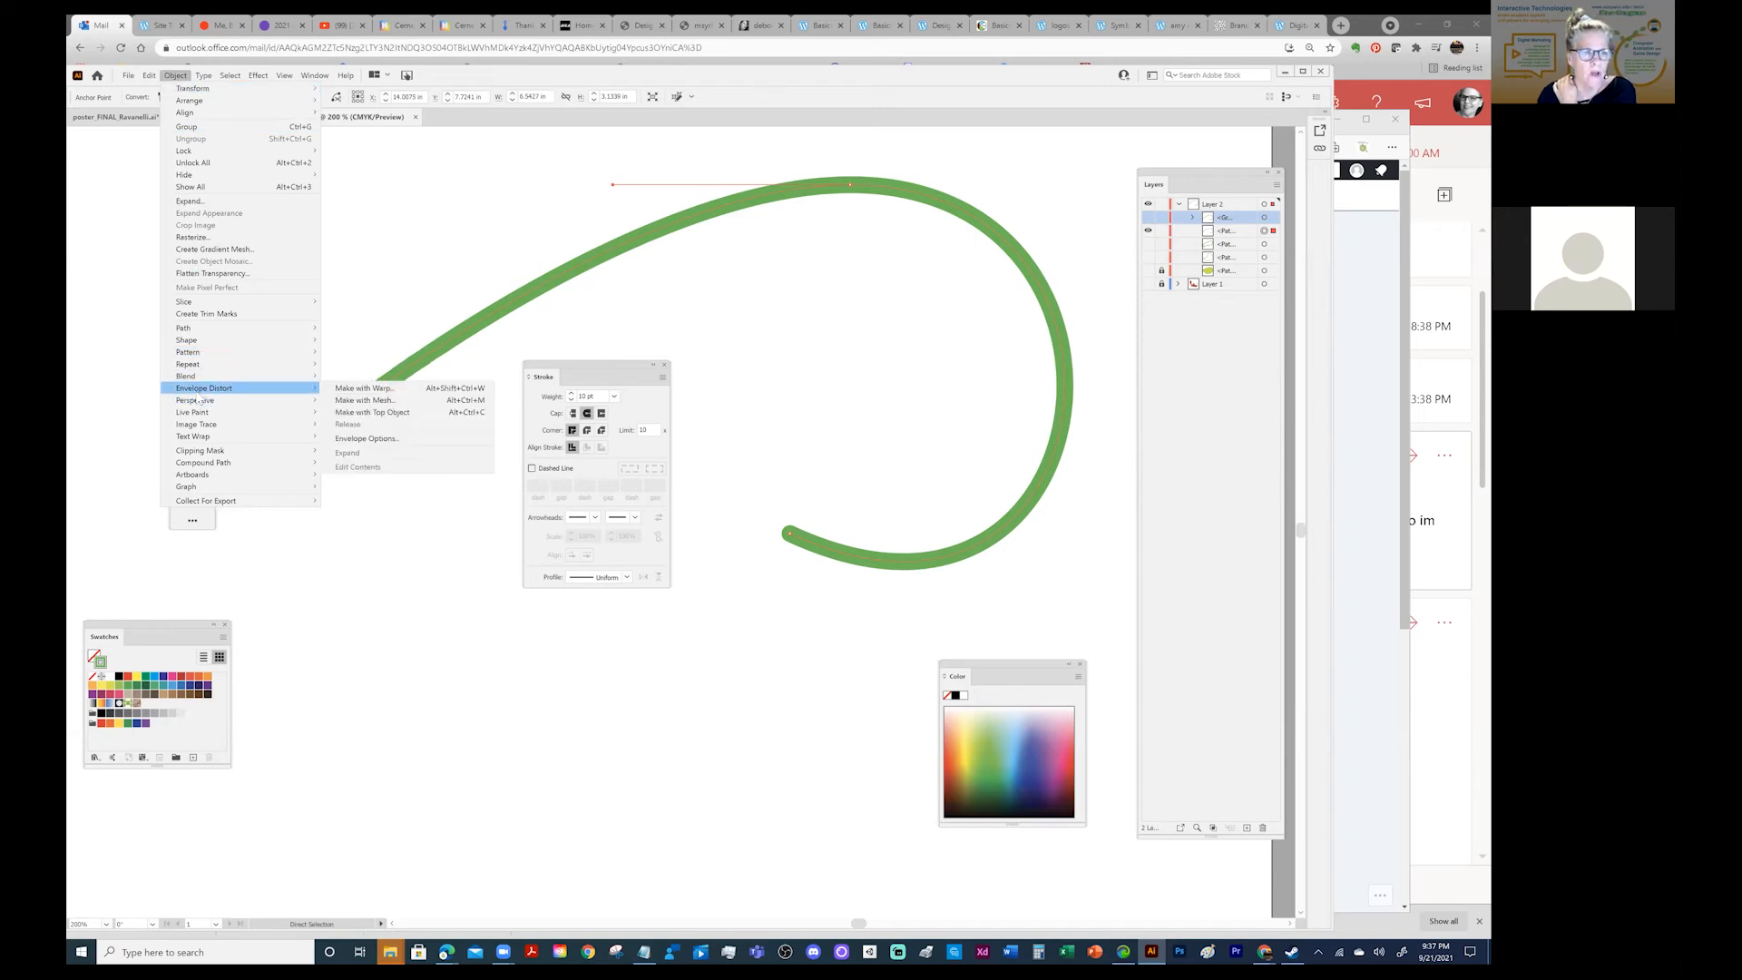
mouse_move(211, 440)
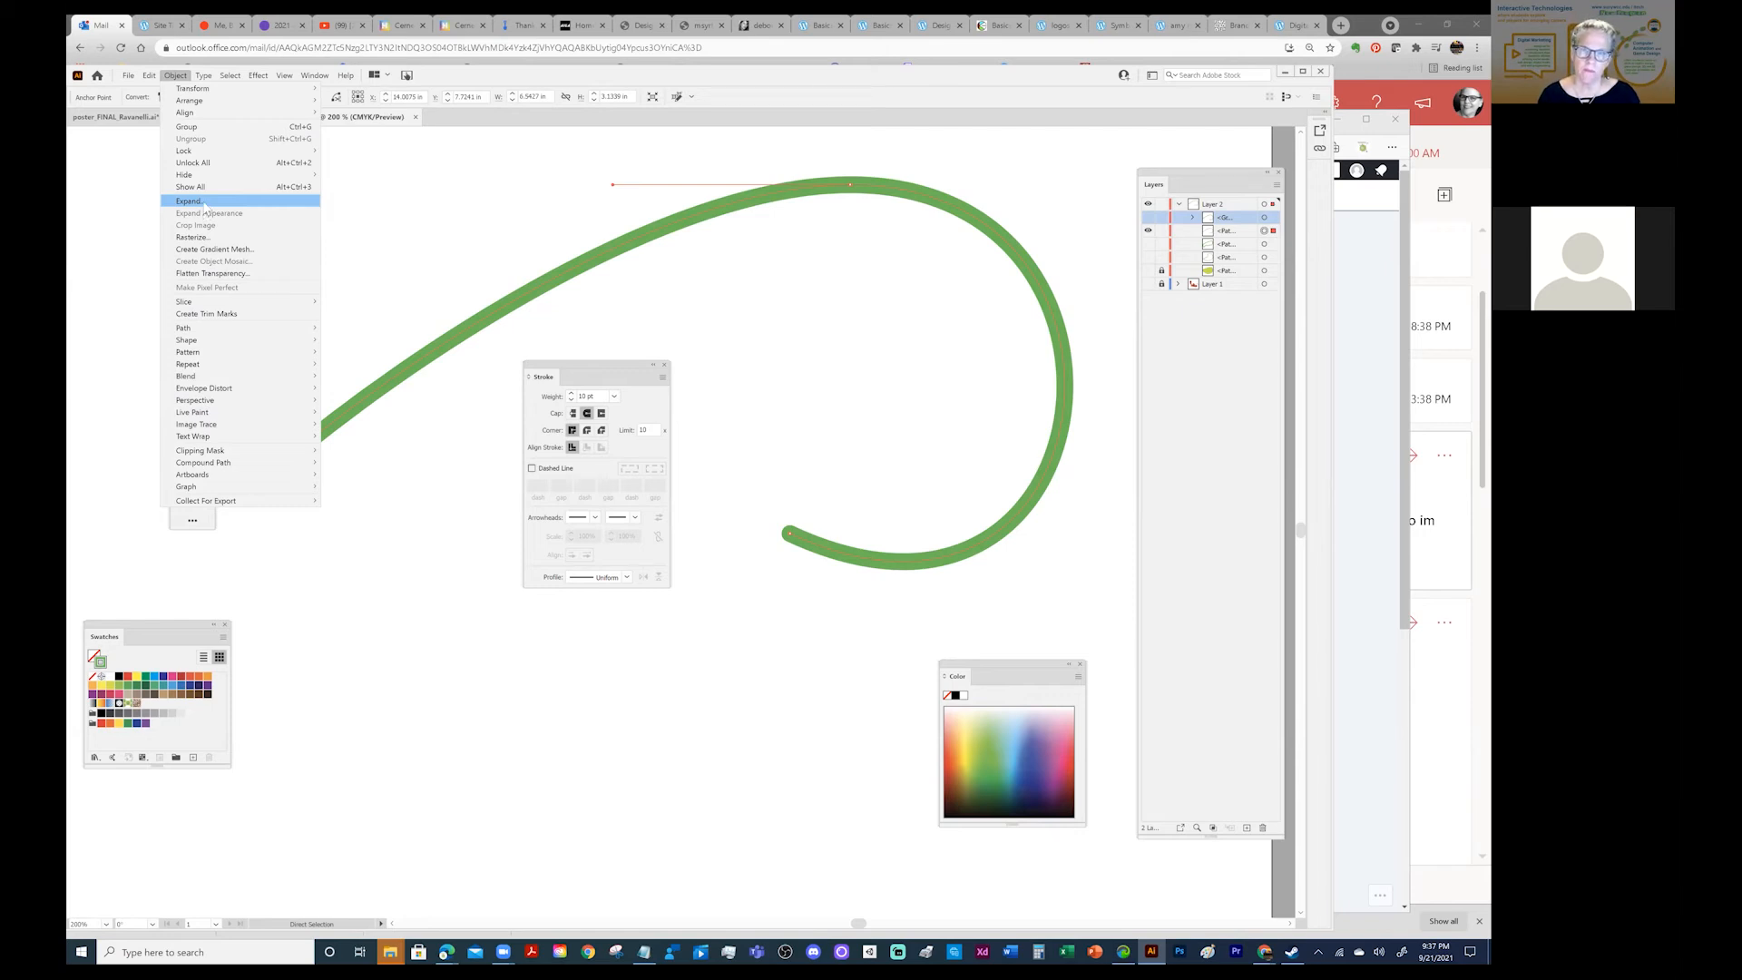
click(203, 201)
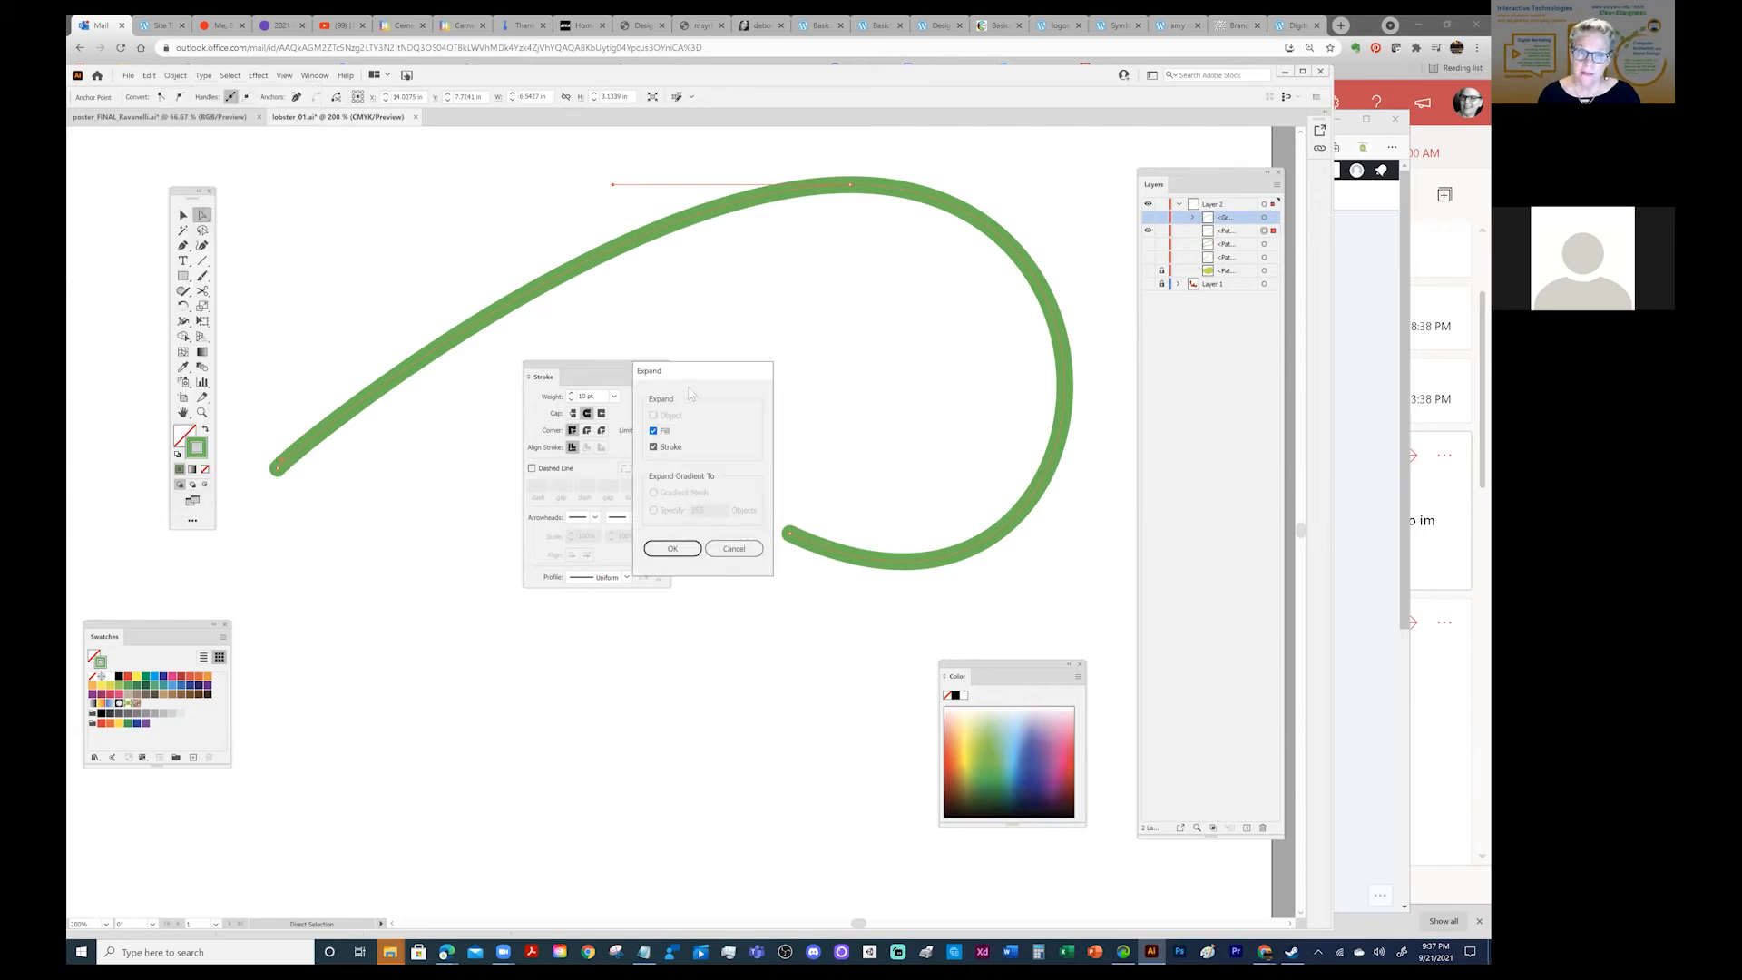
drag(687, 379, 805, 297)
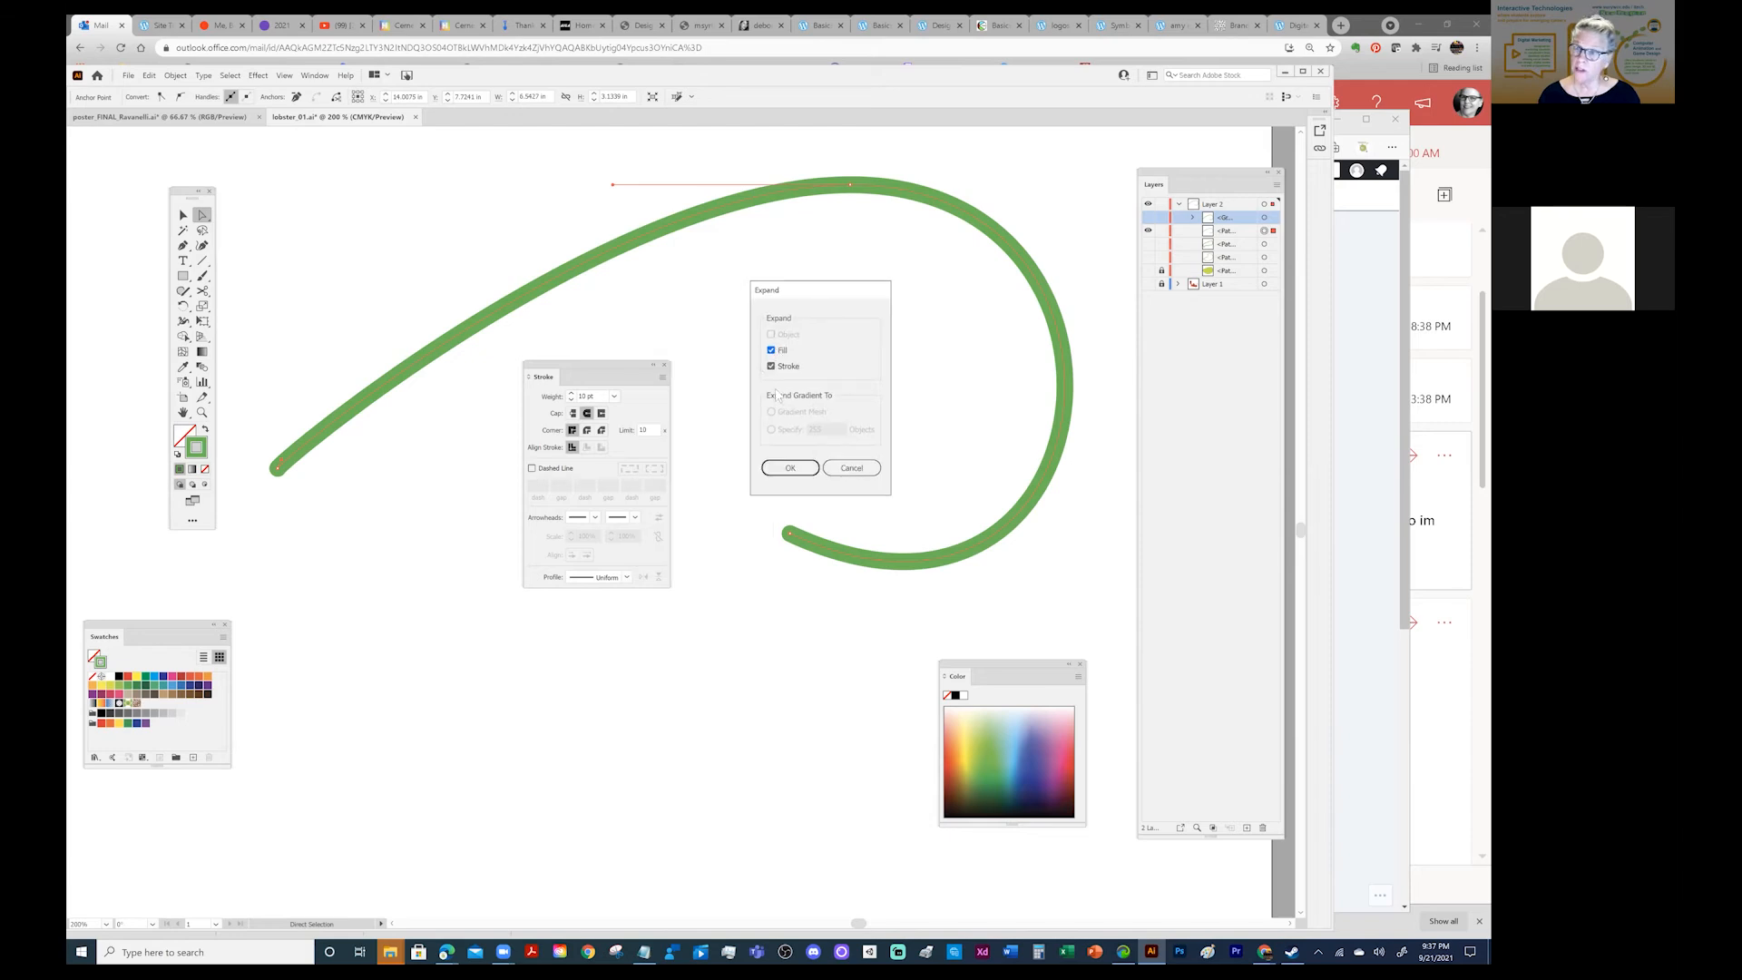
click(789, 468)
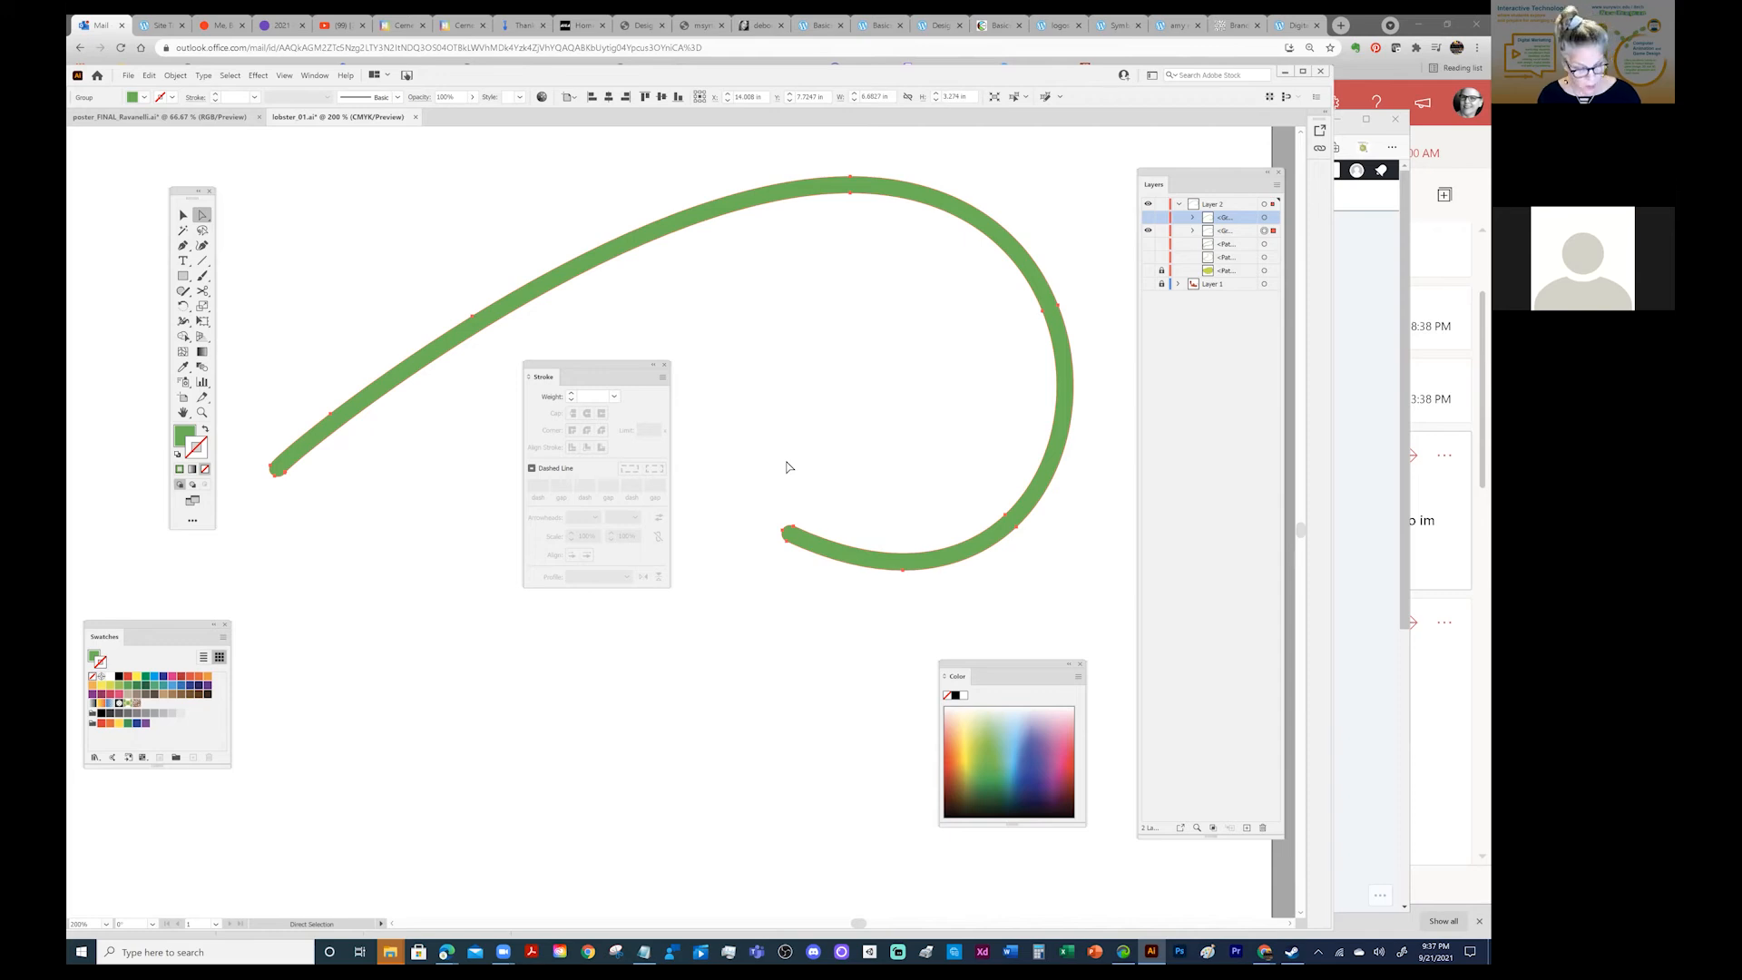
key(ctrl+z)
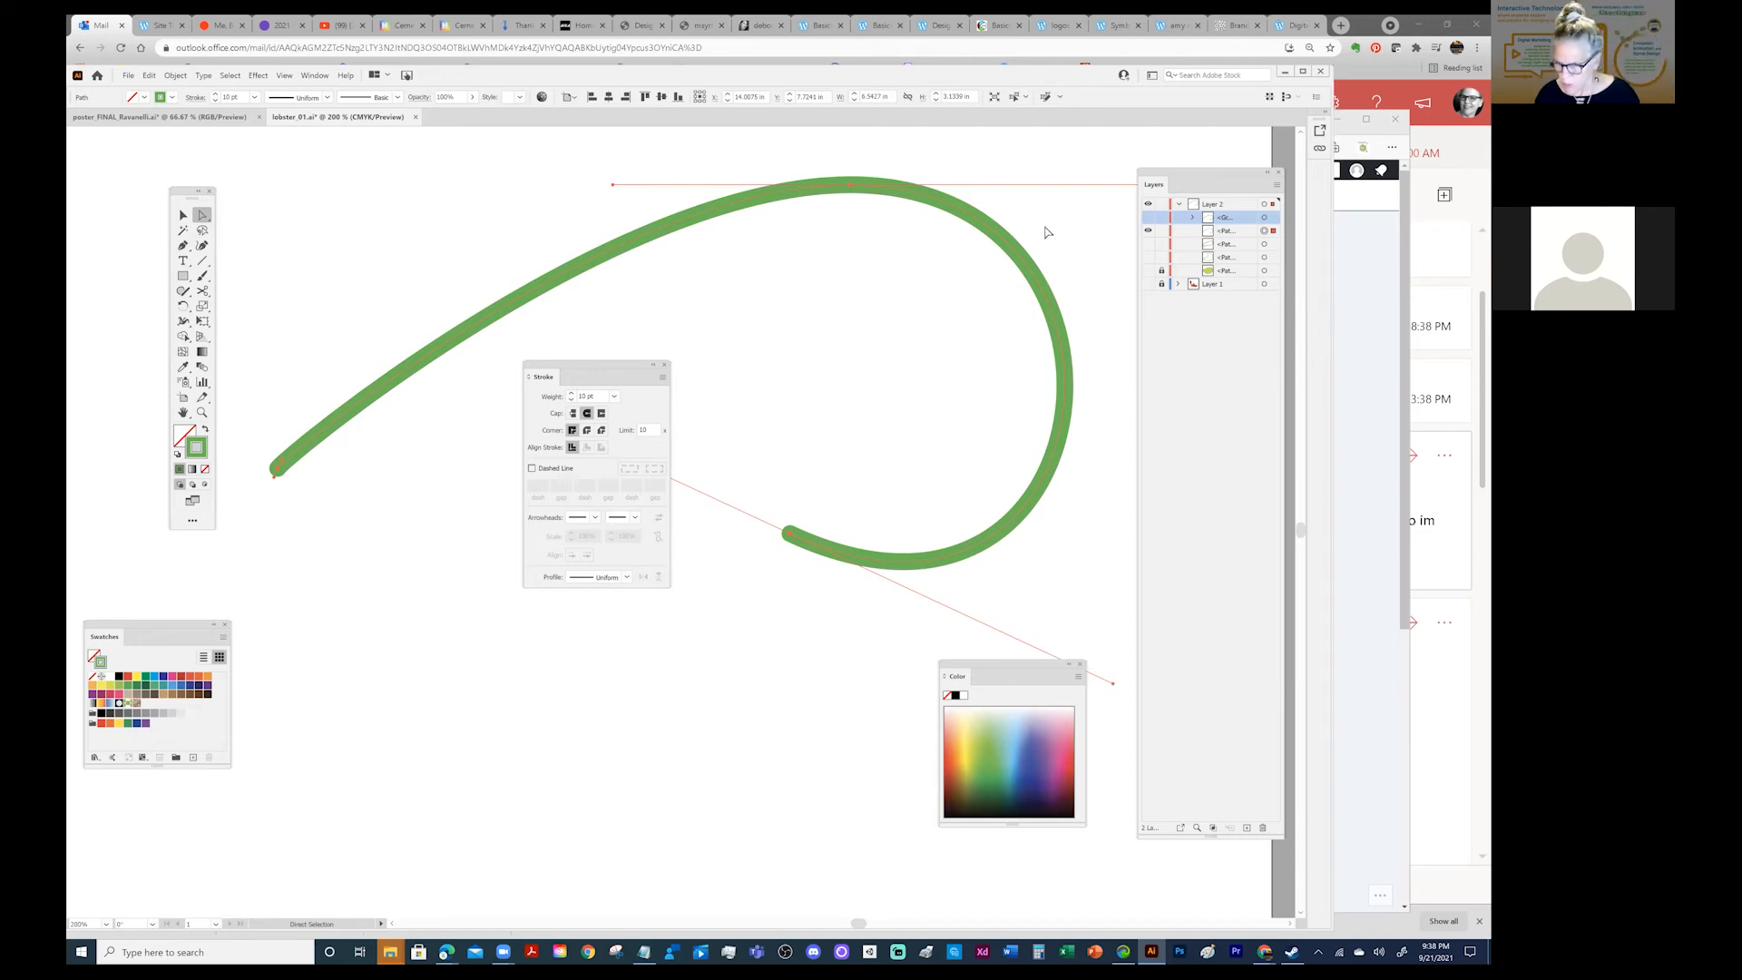
Try moving the fully selected antenna path by its top anchor point, undo the move and deselect the path.
key(space)
drag(956, 339, 879, 345)
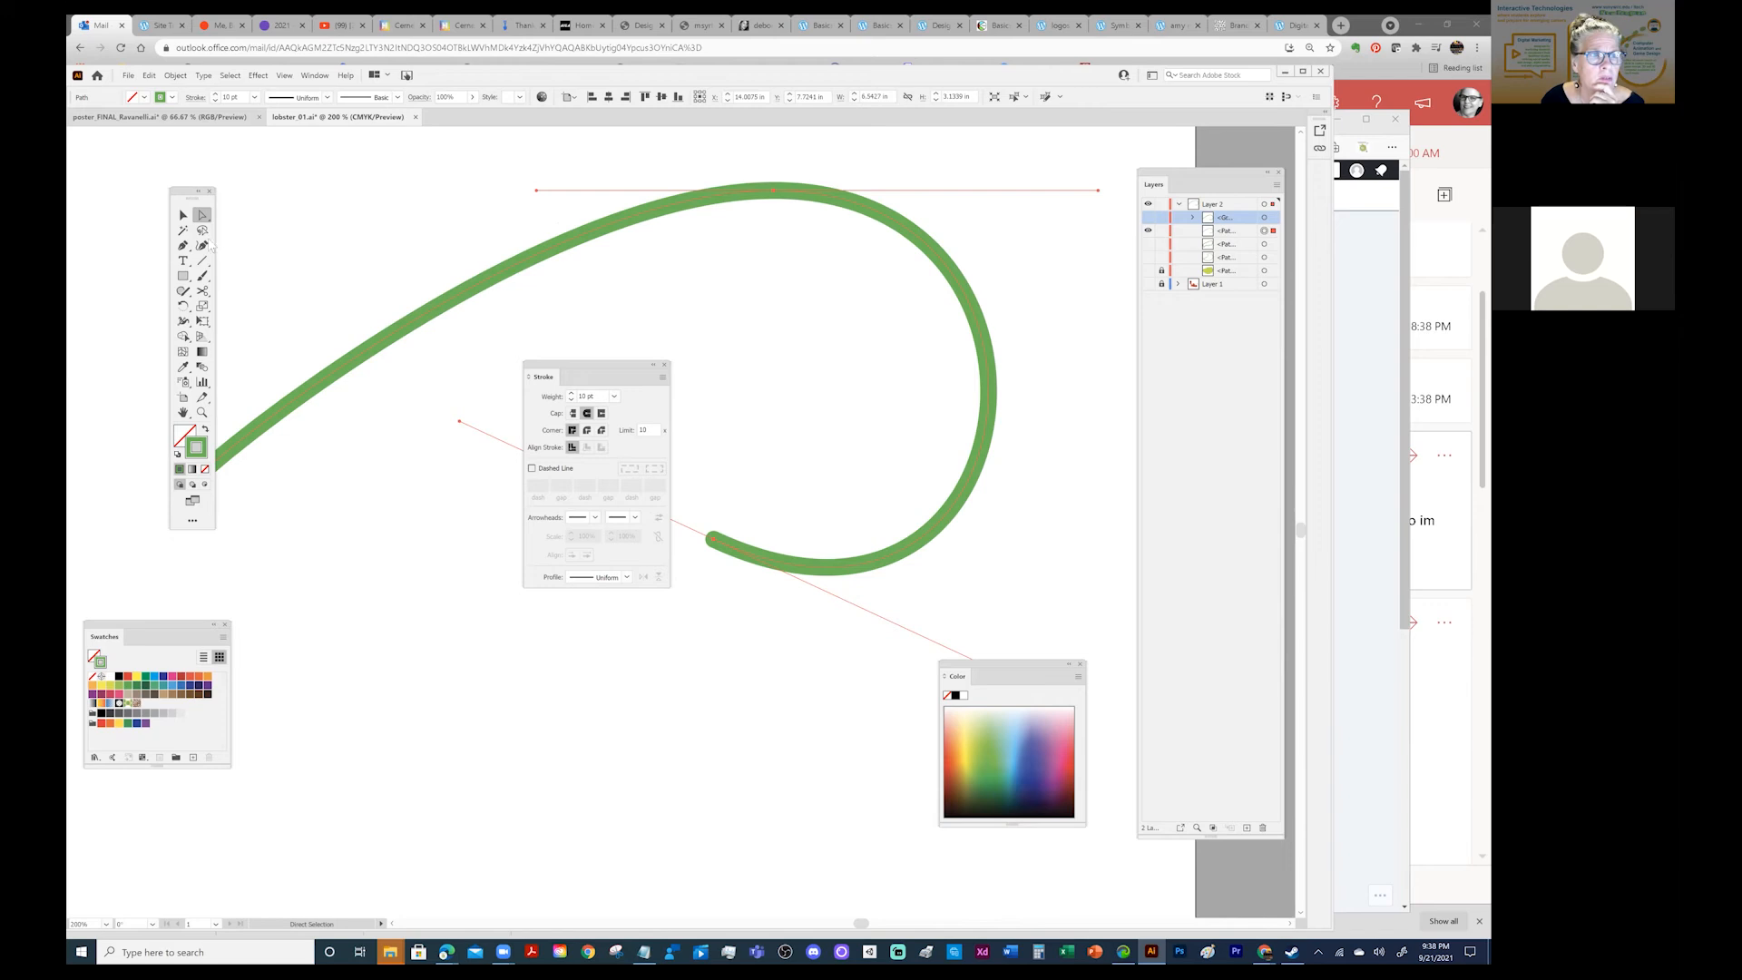
drag(771, 203, 768, 251)
key(ctrl+z)
click(591, 156)
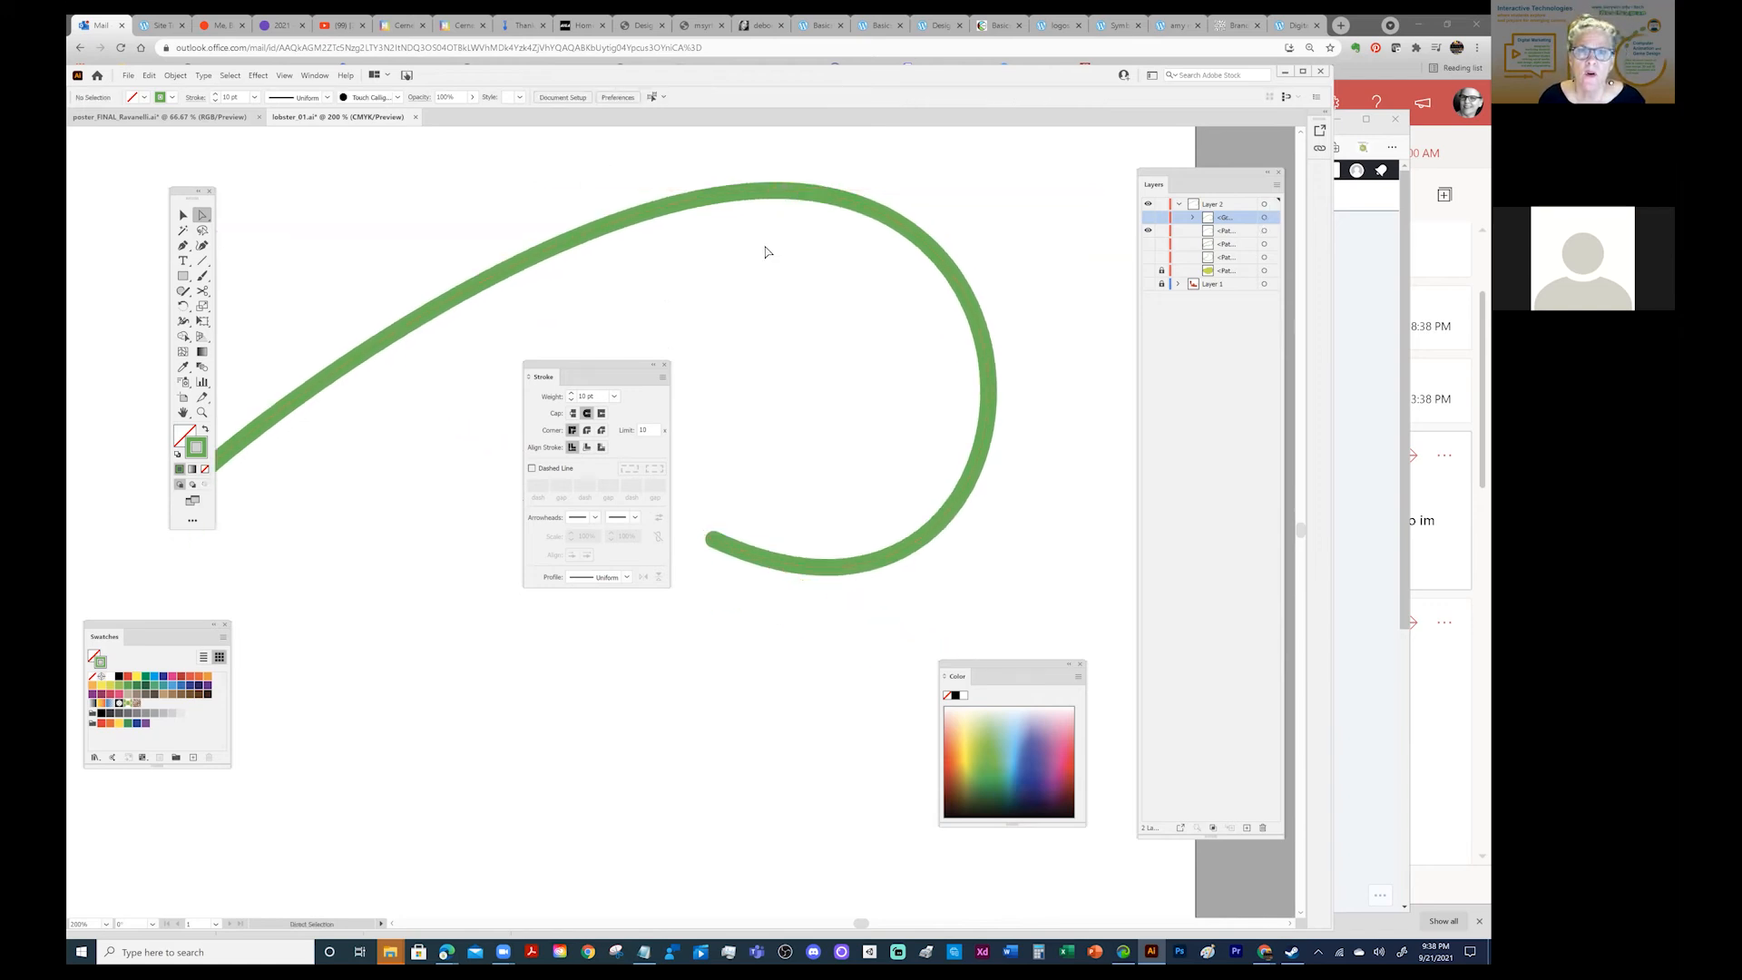
Move the top anchor point of the stroked antenna path slightly down, try tilting its direction handle and undo the tilt.
click(773, 192)
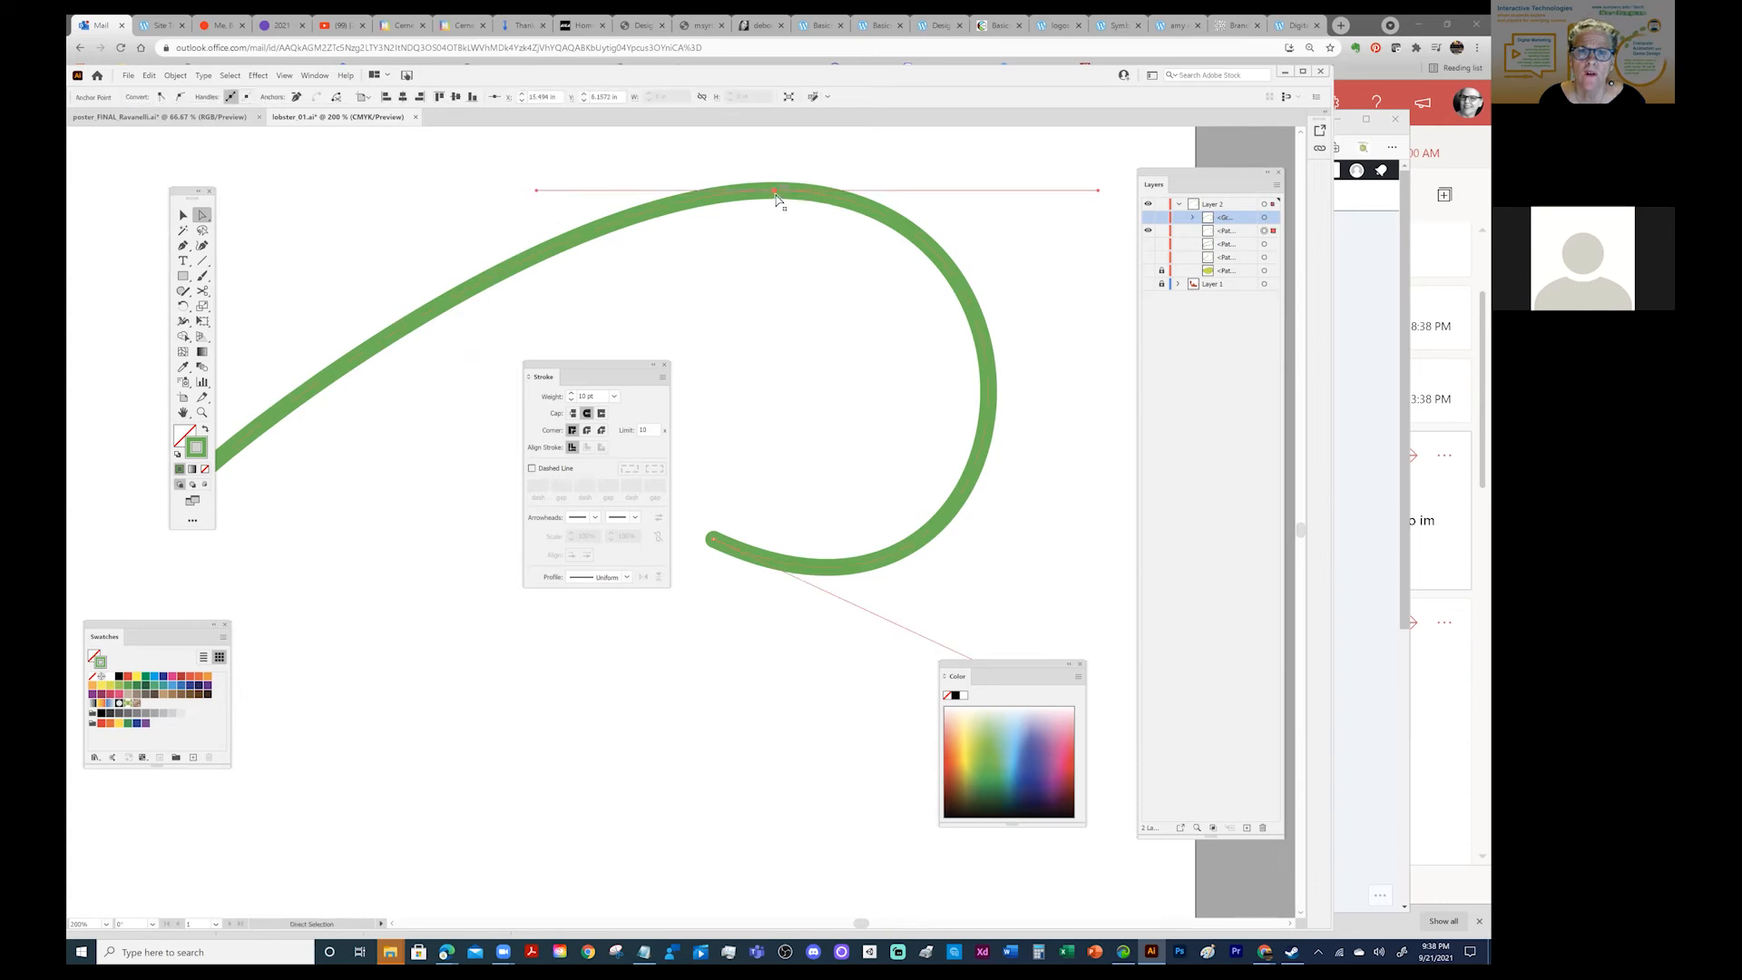
mouse_move(772, 237)
mouse_down()
mouse_move(770, 378)
mouse_move(762, 230)
mouse_up()
drag(523, 229, 413, 640)
drag(257, 608, 406, 204)
drag(424, 223, 368, 273)
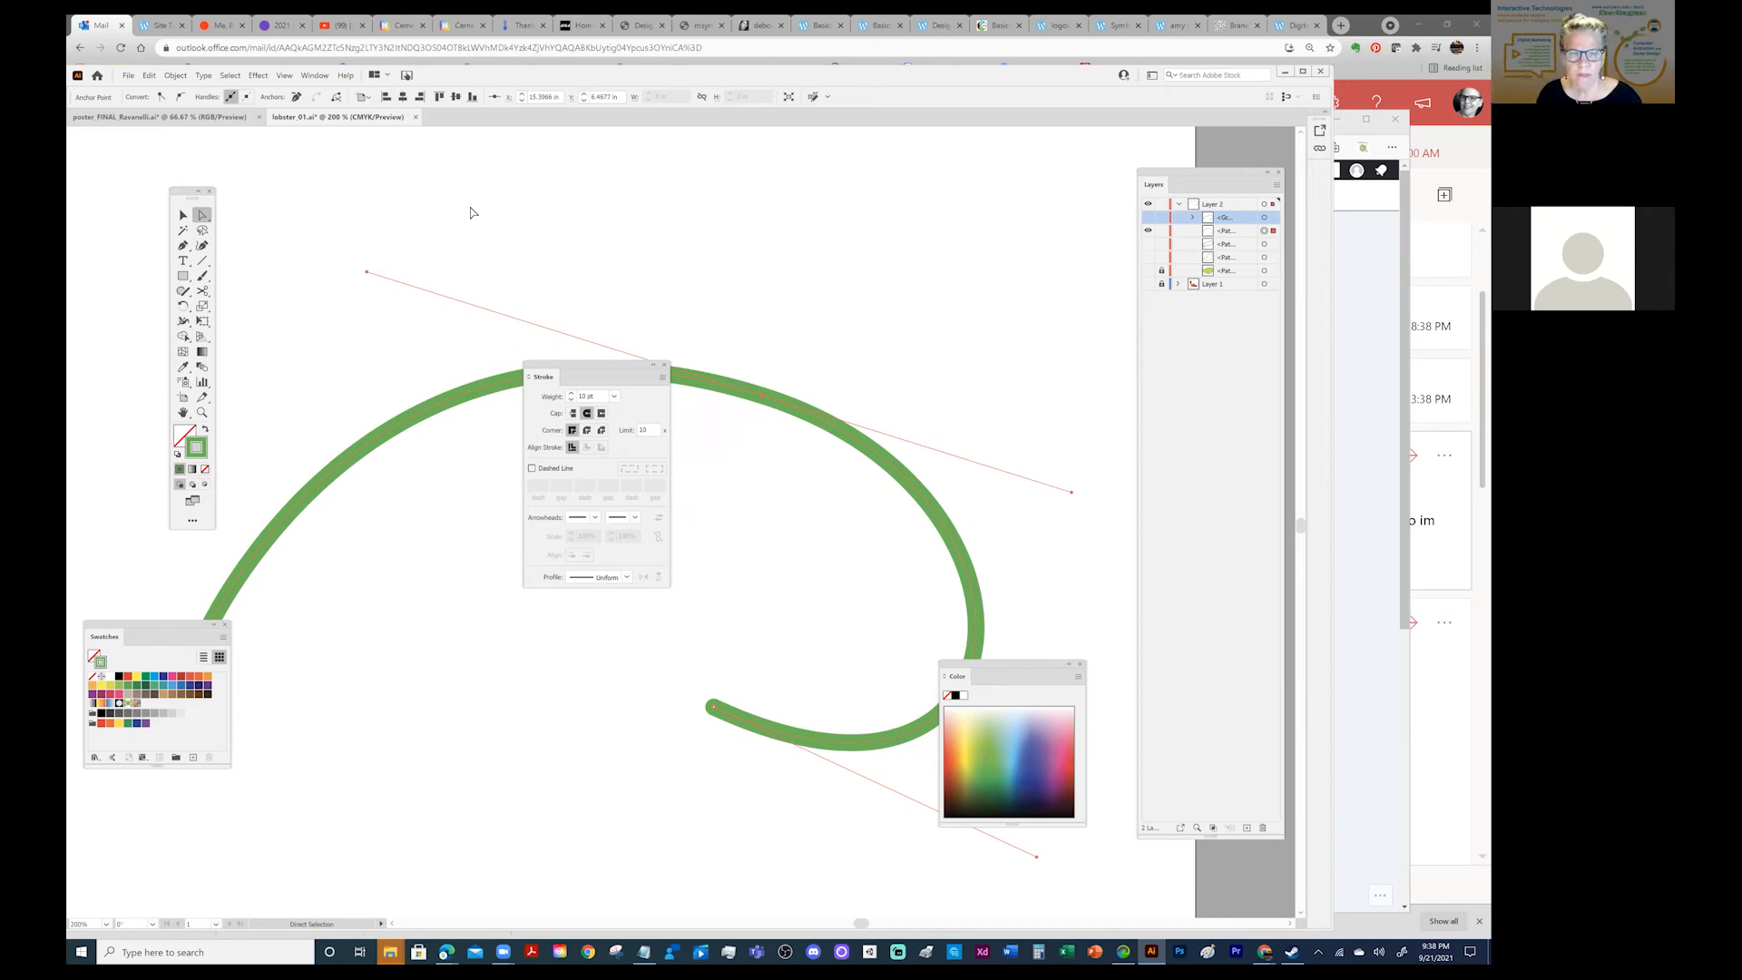
key(ctrl+z)
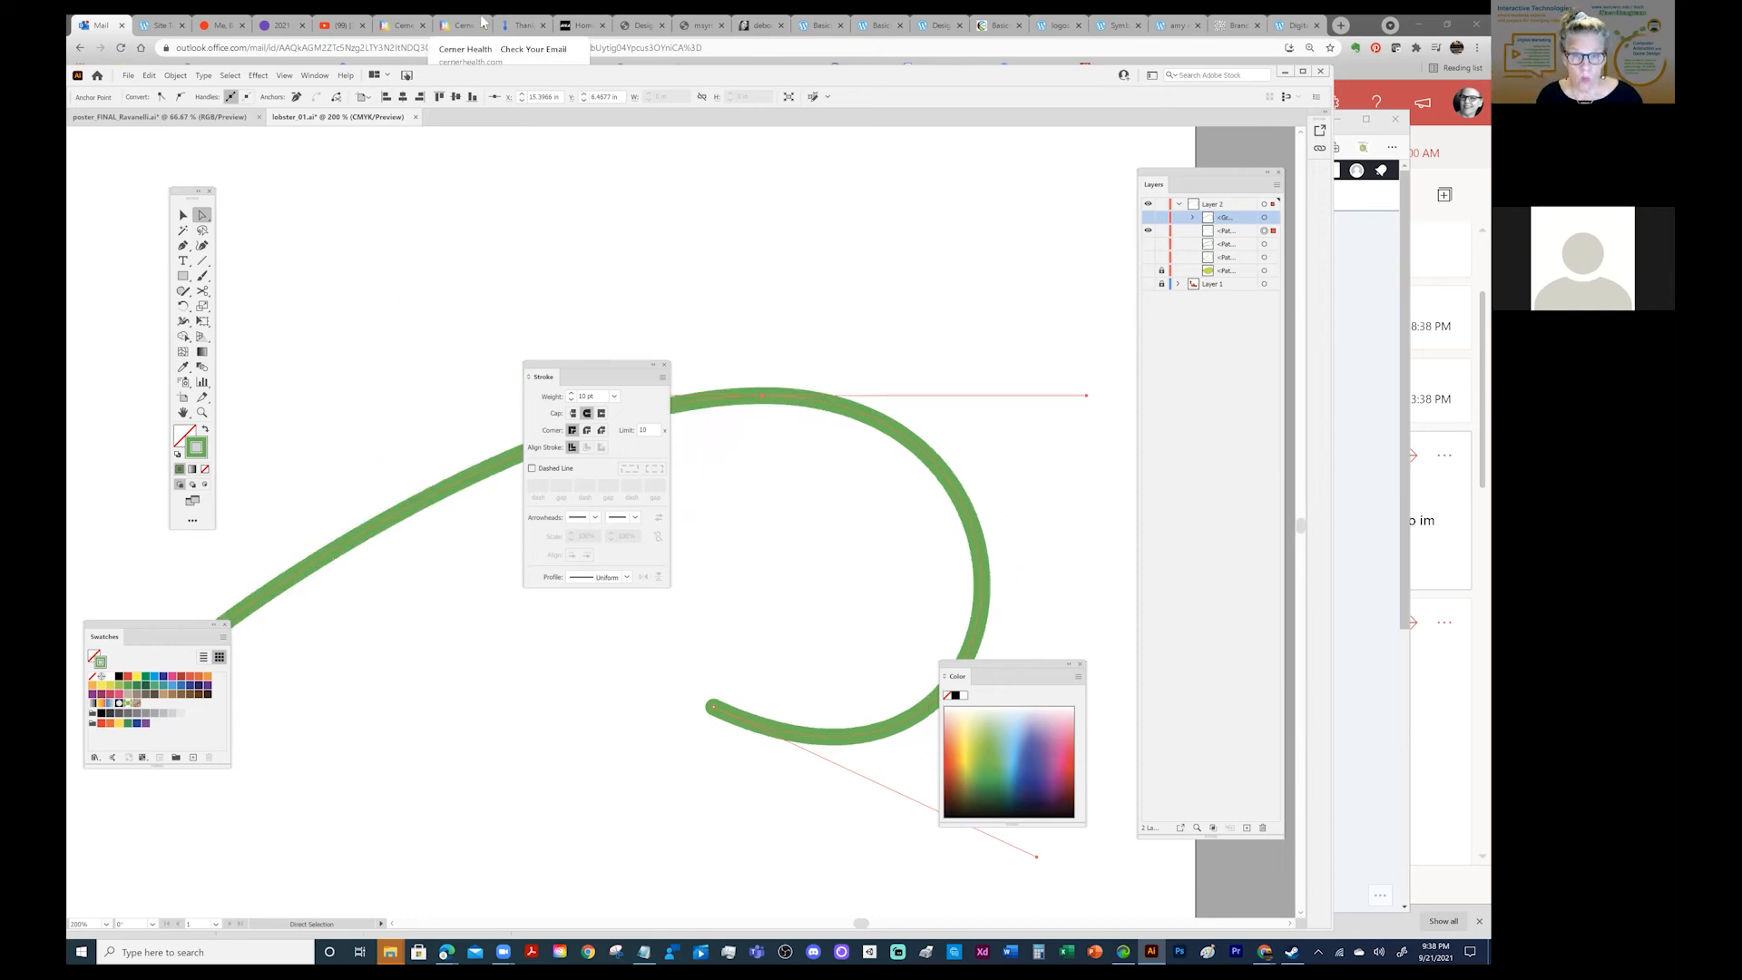
Show and select the outlined antenna group in place of the stroked path, and move the stroke settings below the curve.
click(1149, 231)
click(1147, 216)
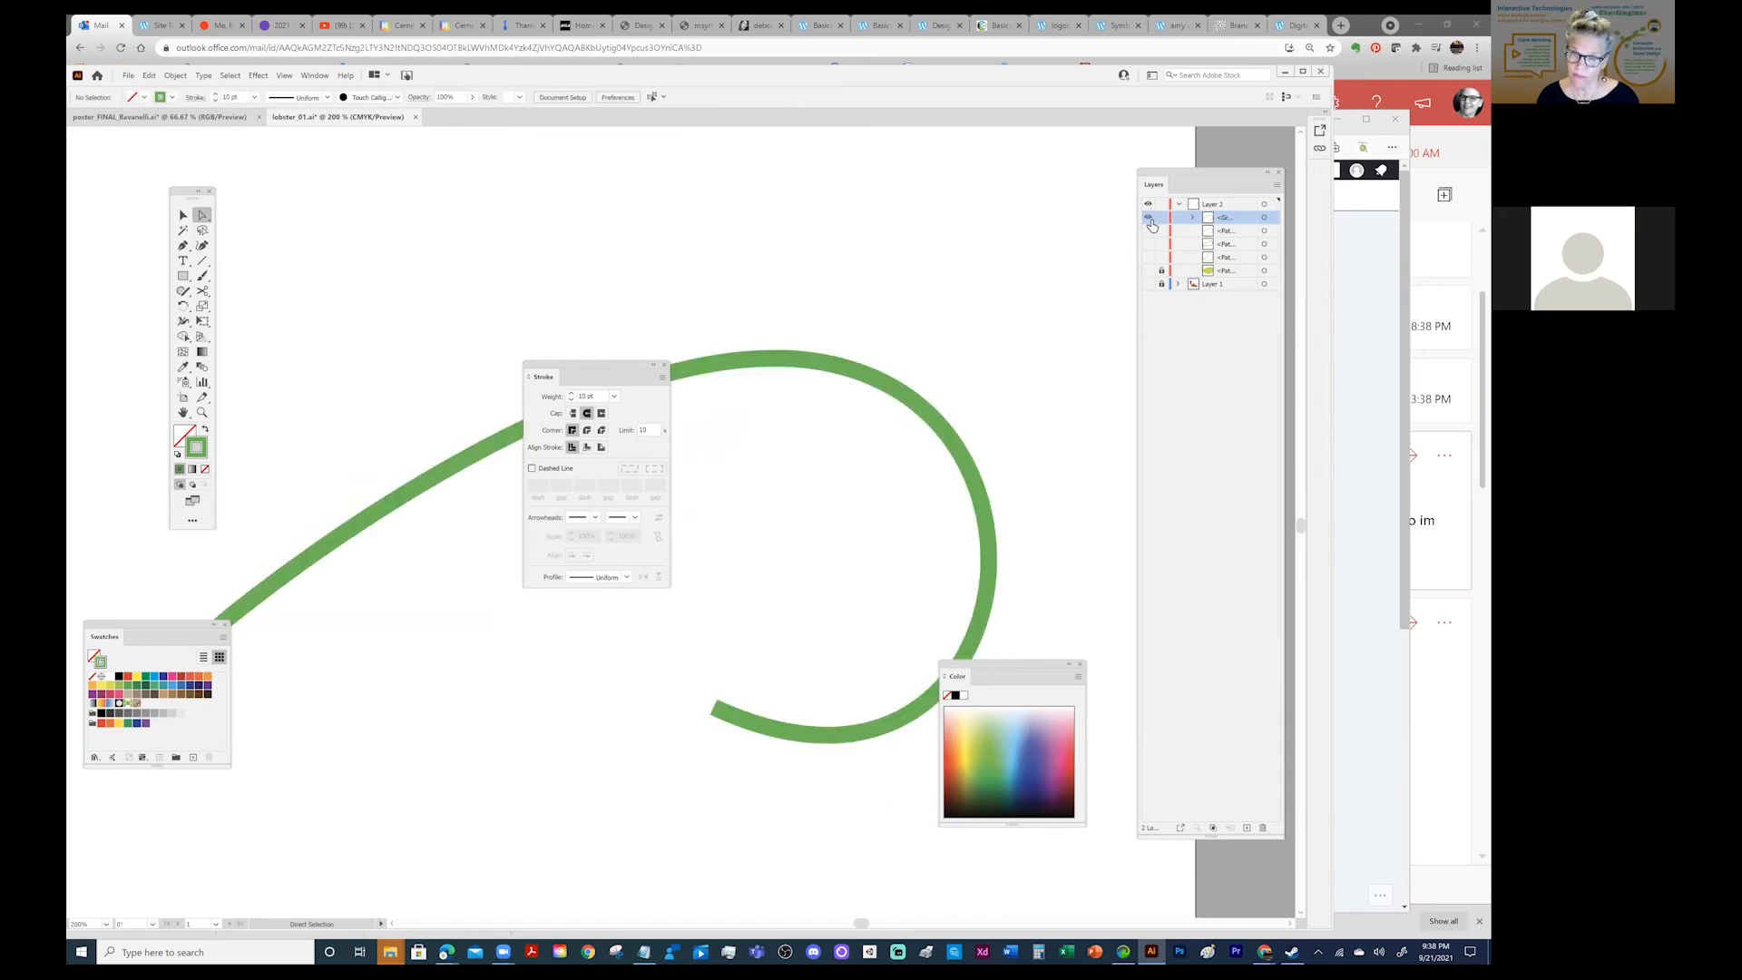
click(841, 359)
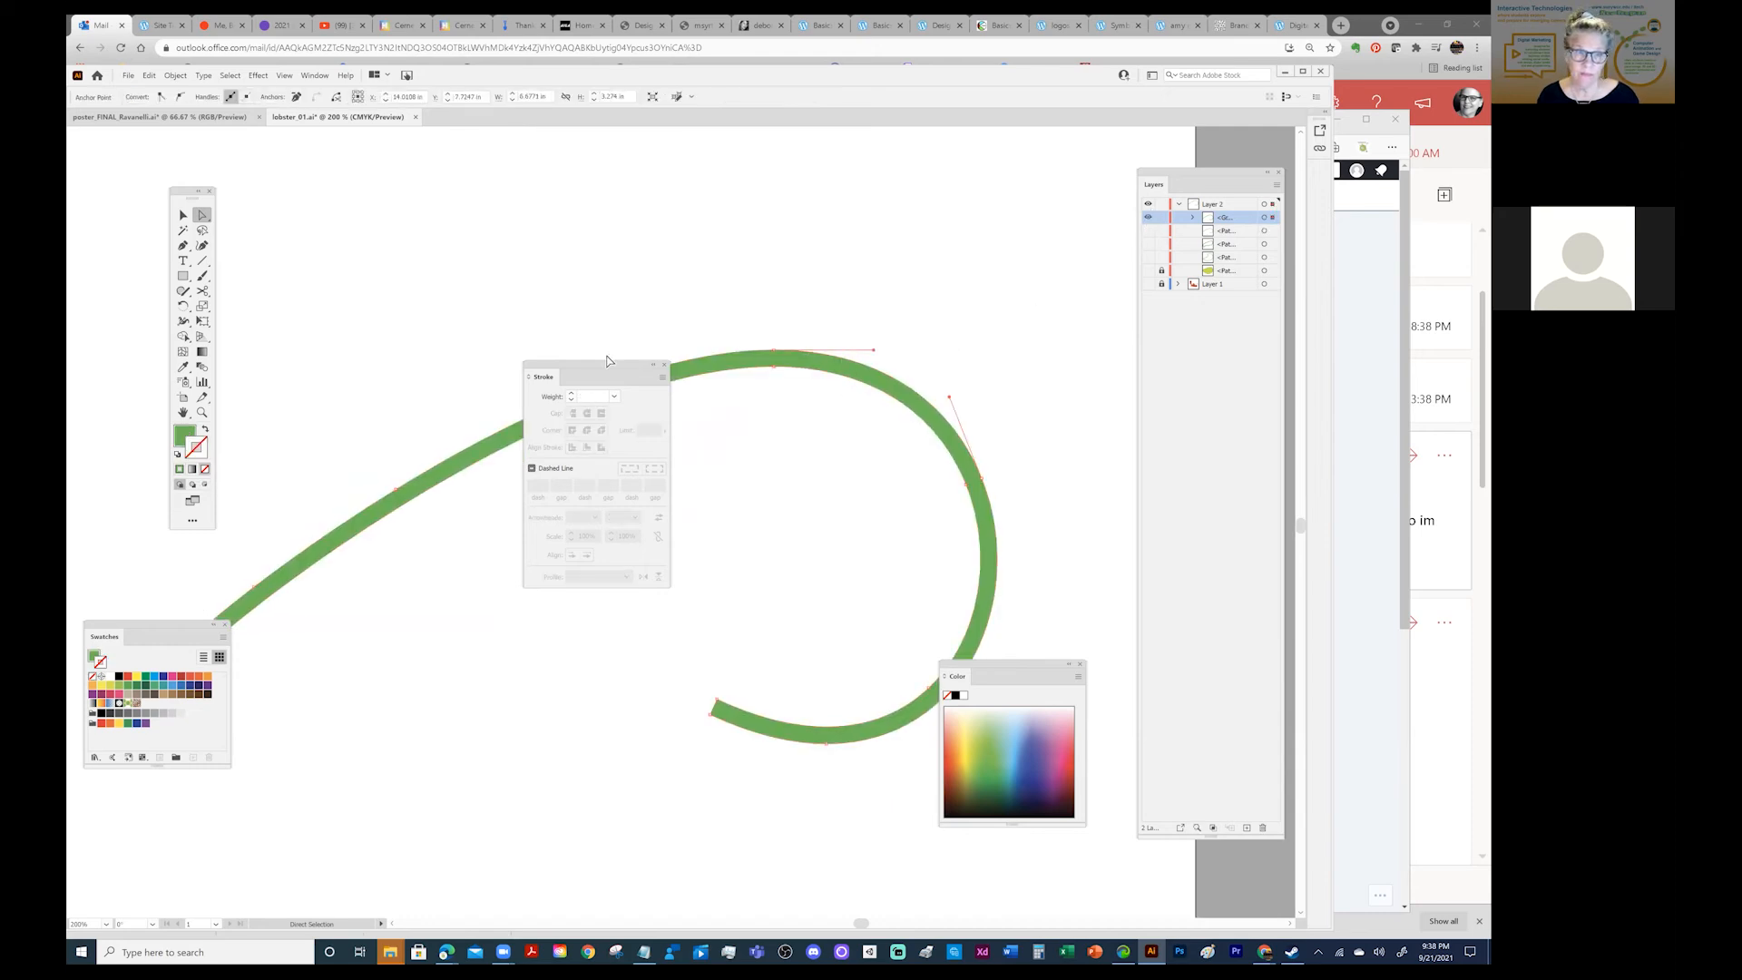
mouse_move(589, 367)
mouse_down()
mouse_move(330, 906)
mouse_move(364, 734)
mouse_up()
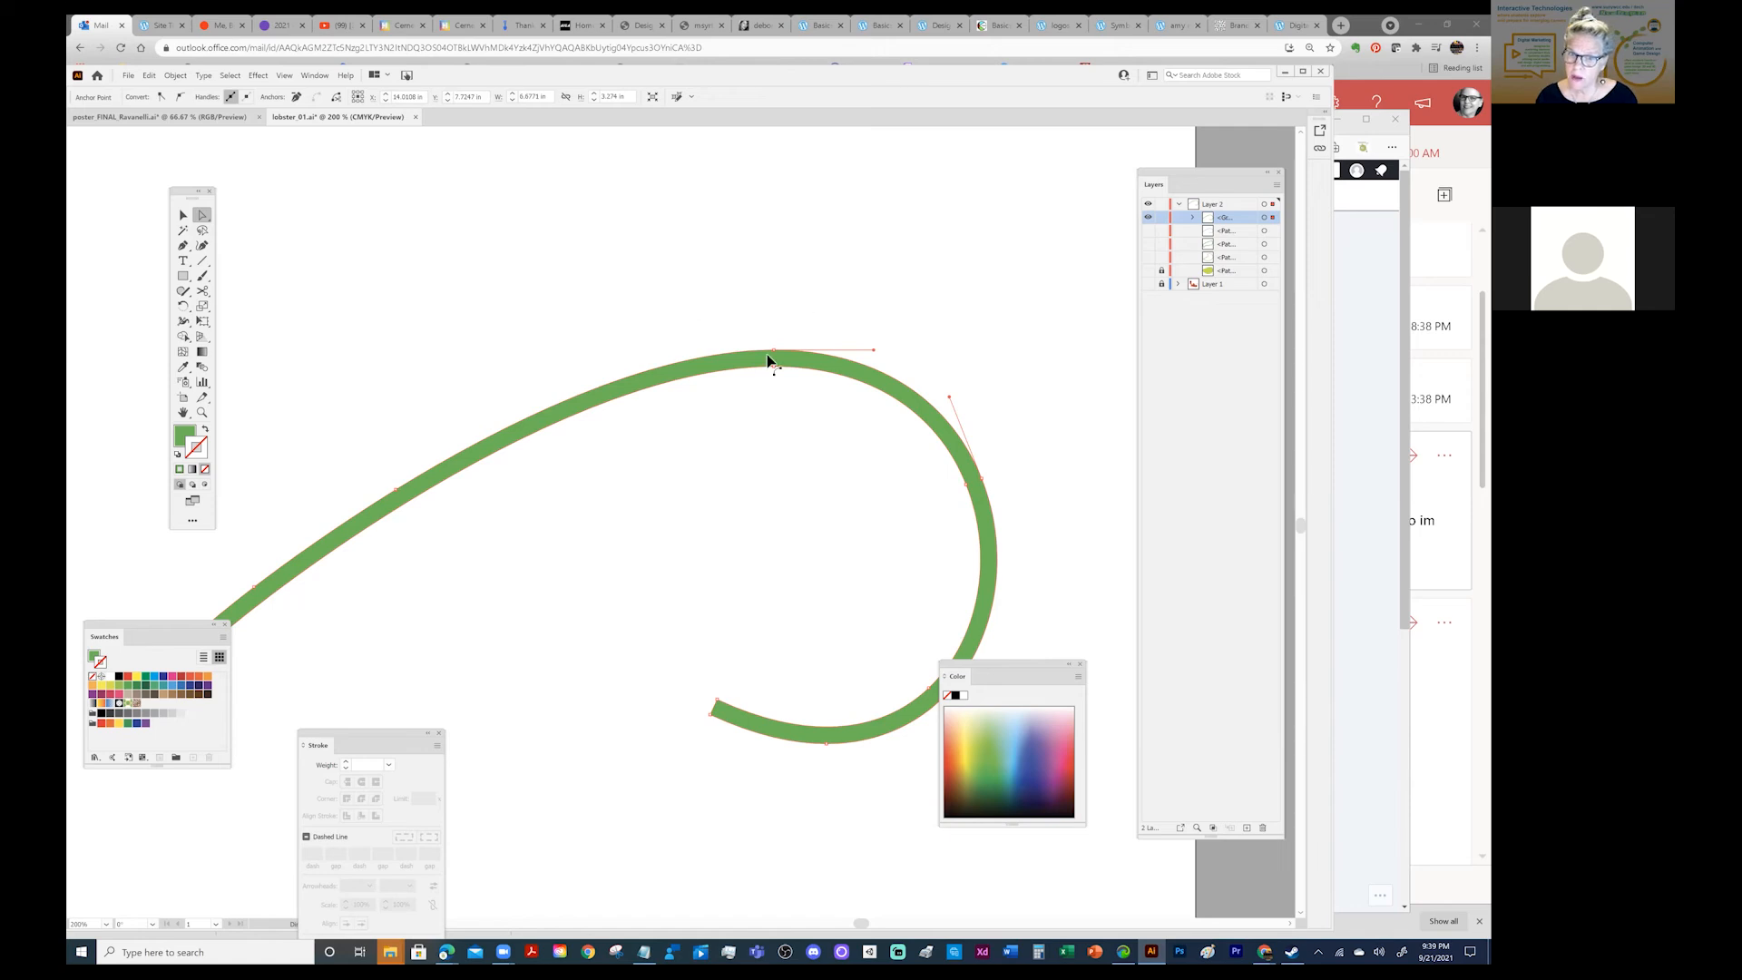
Pull the outer and inner anchor points at the top of the antenna outline upward to vary its thickness, and undo both moves.
drag(773, 352, 816, 229)
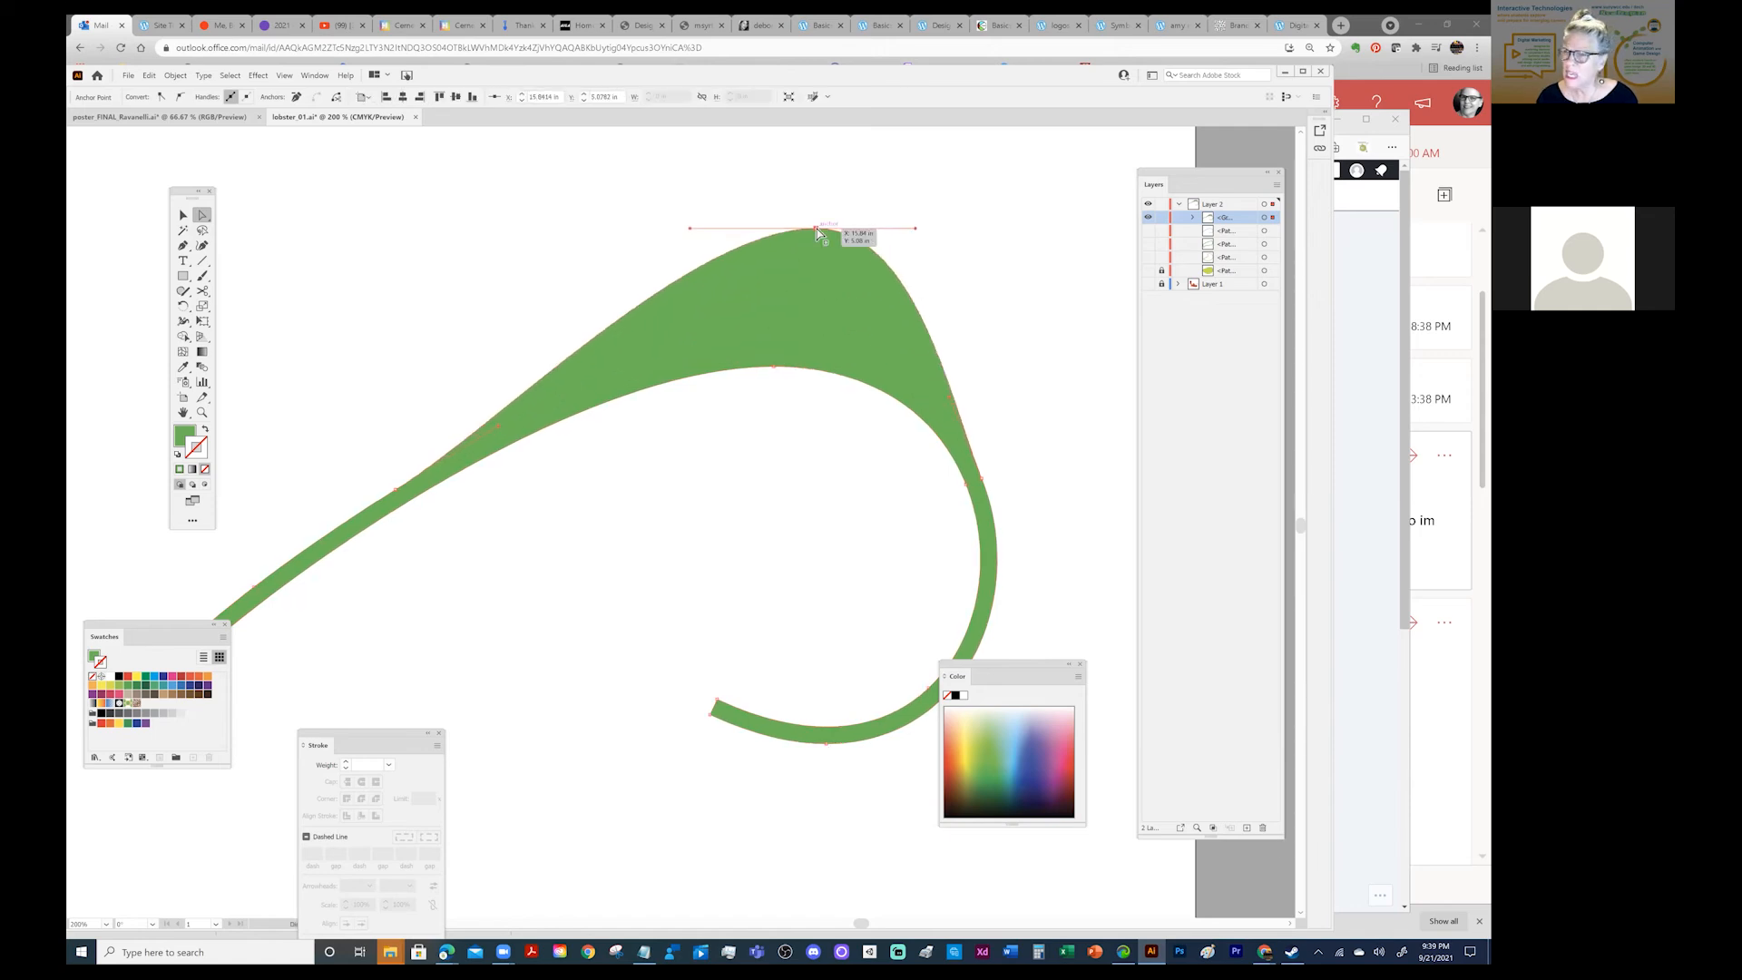
drag(773, 367, 808, 327)
key(ctrl+z)
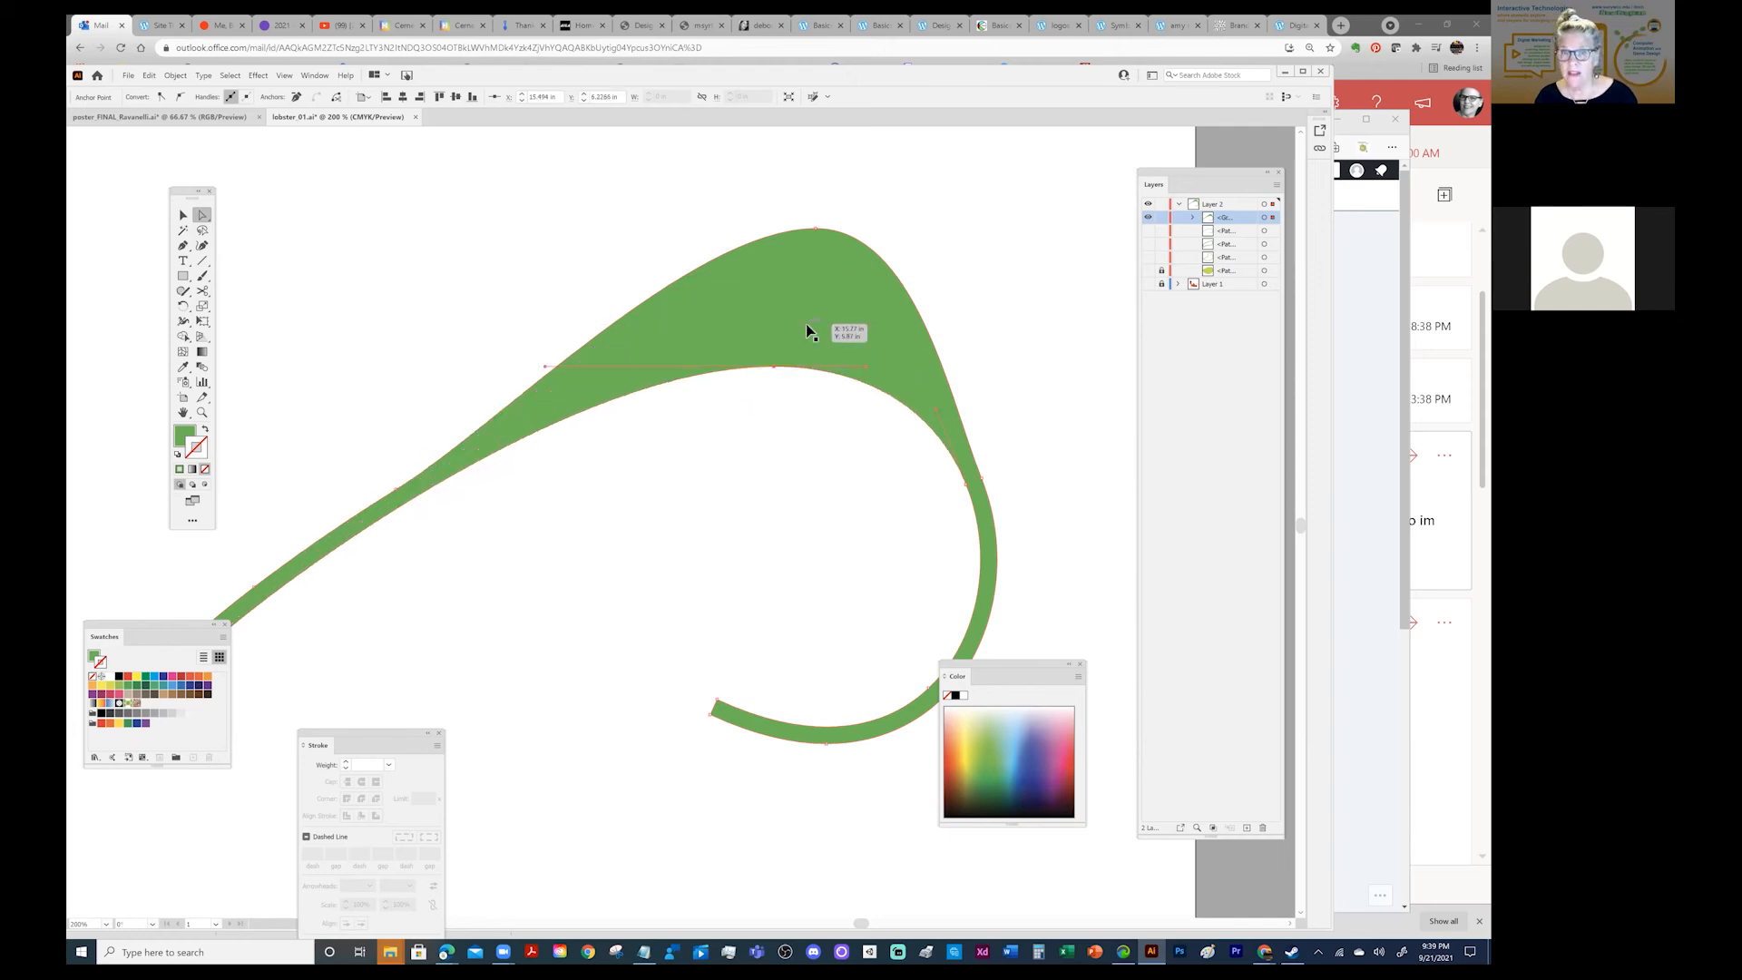
key(ctrl+z)
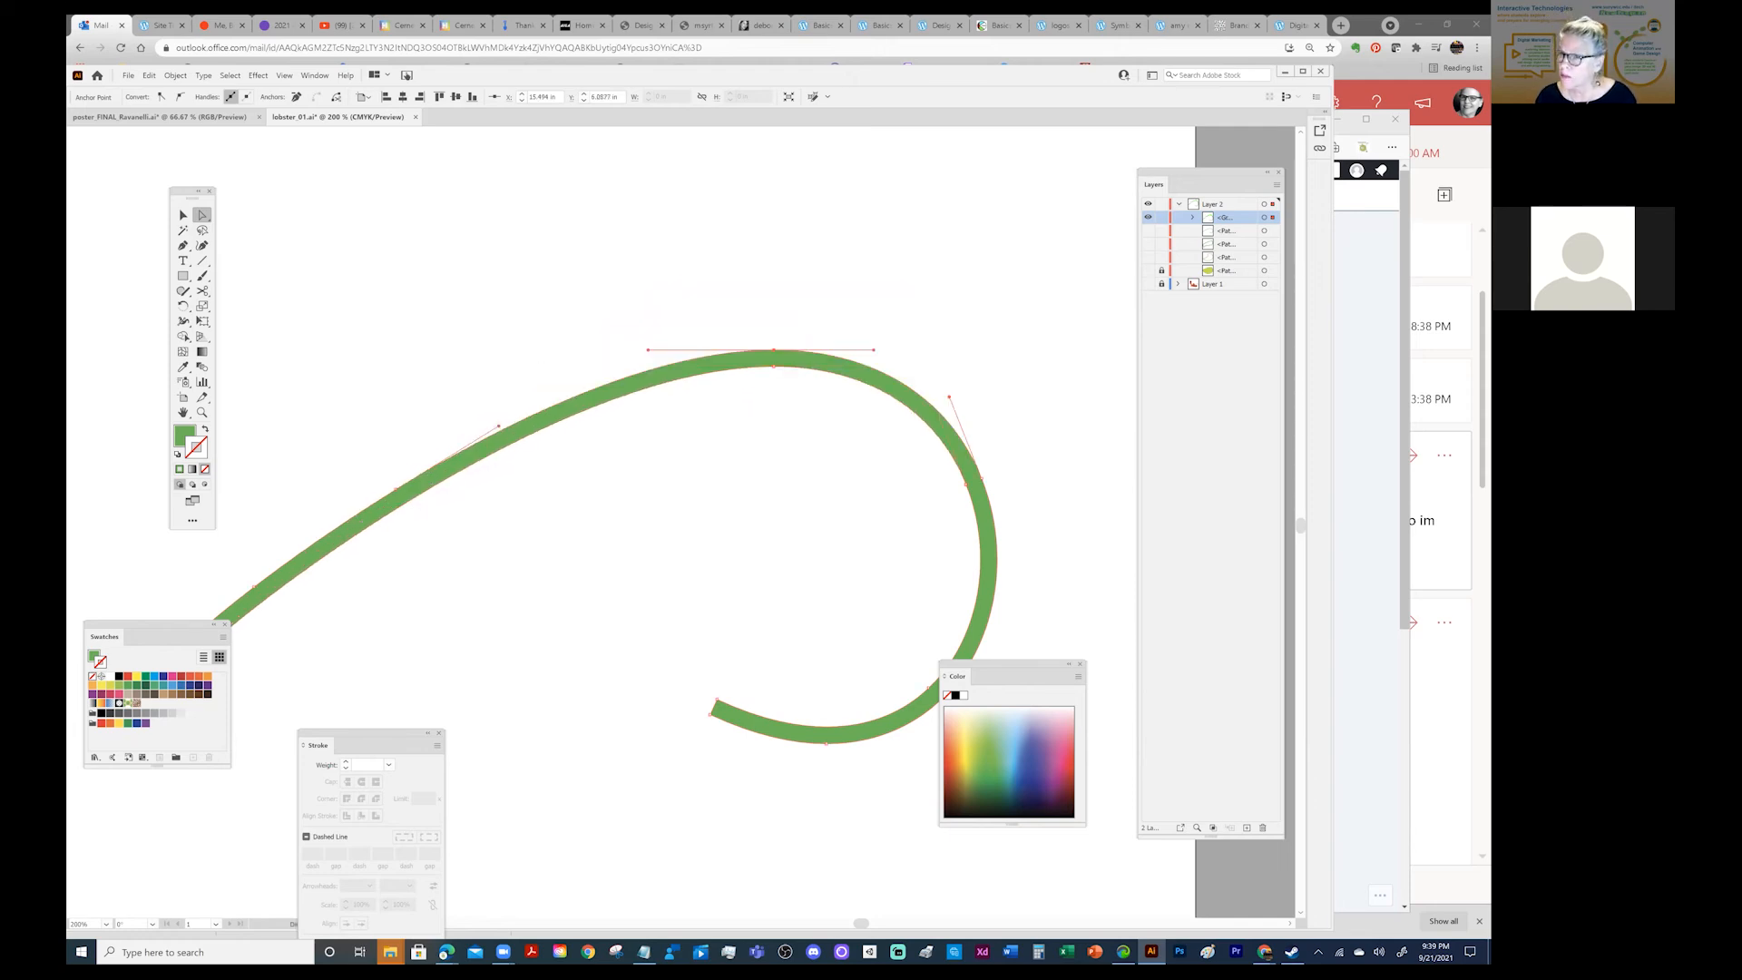
Show the stroked antenna path in place of the outlined group, try tilting its top direction handle upward and undo the tilt.
click(1151, 221)
click(1149, 230)
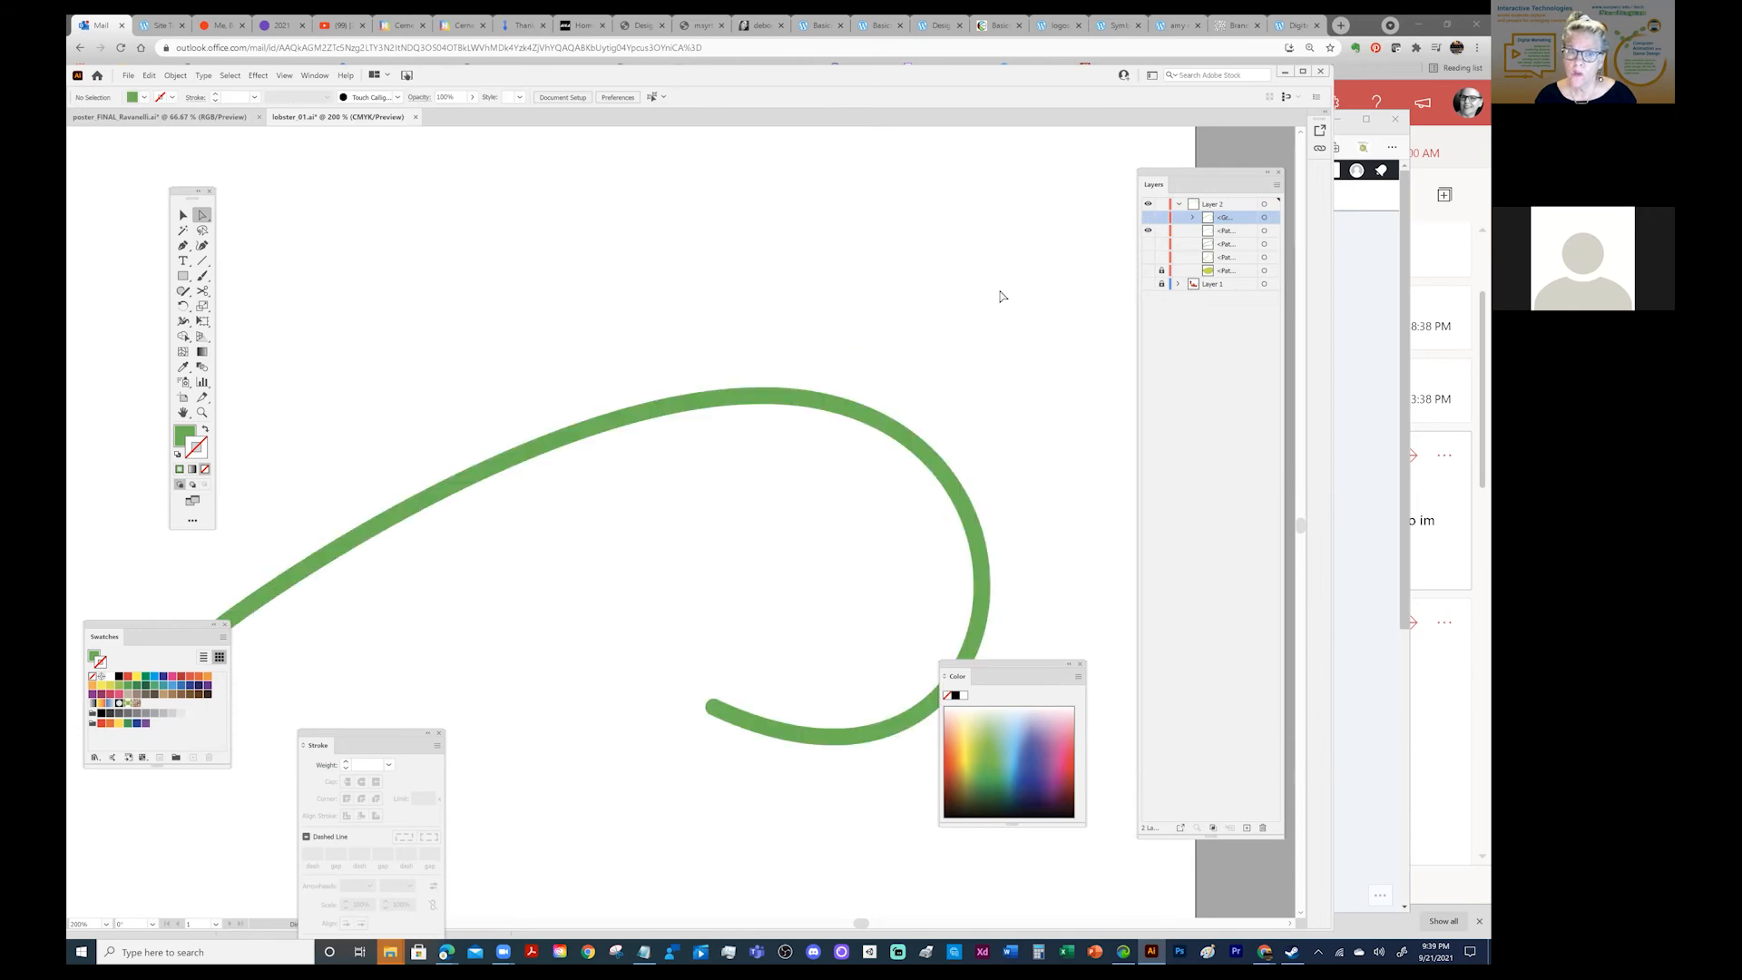
click(818, 408)
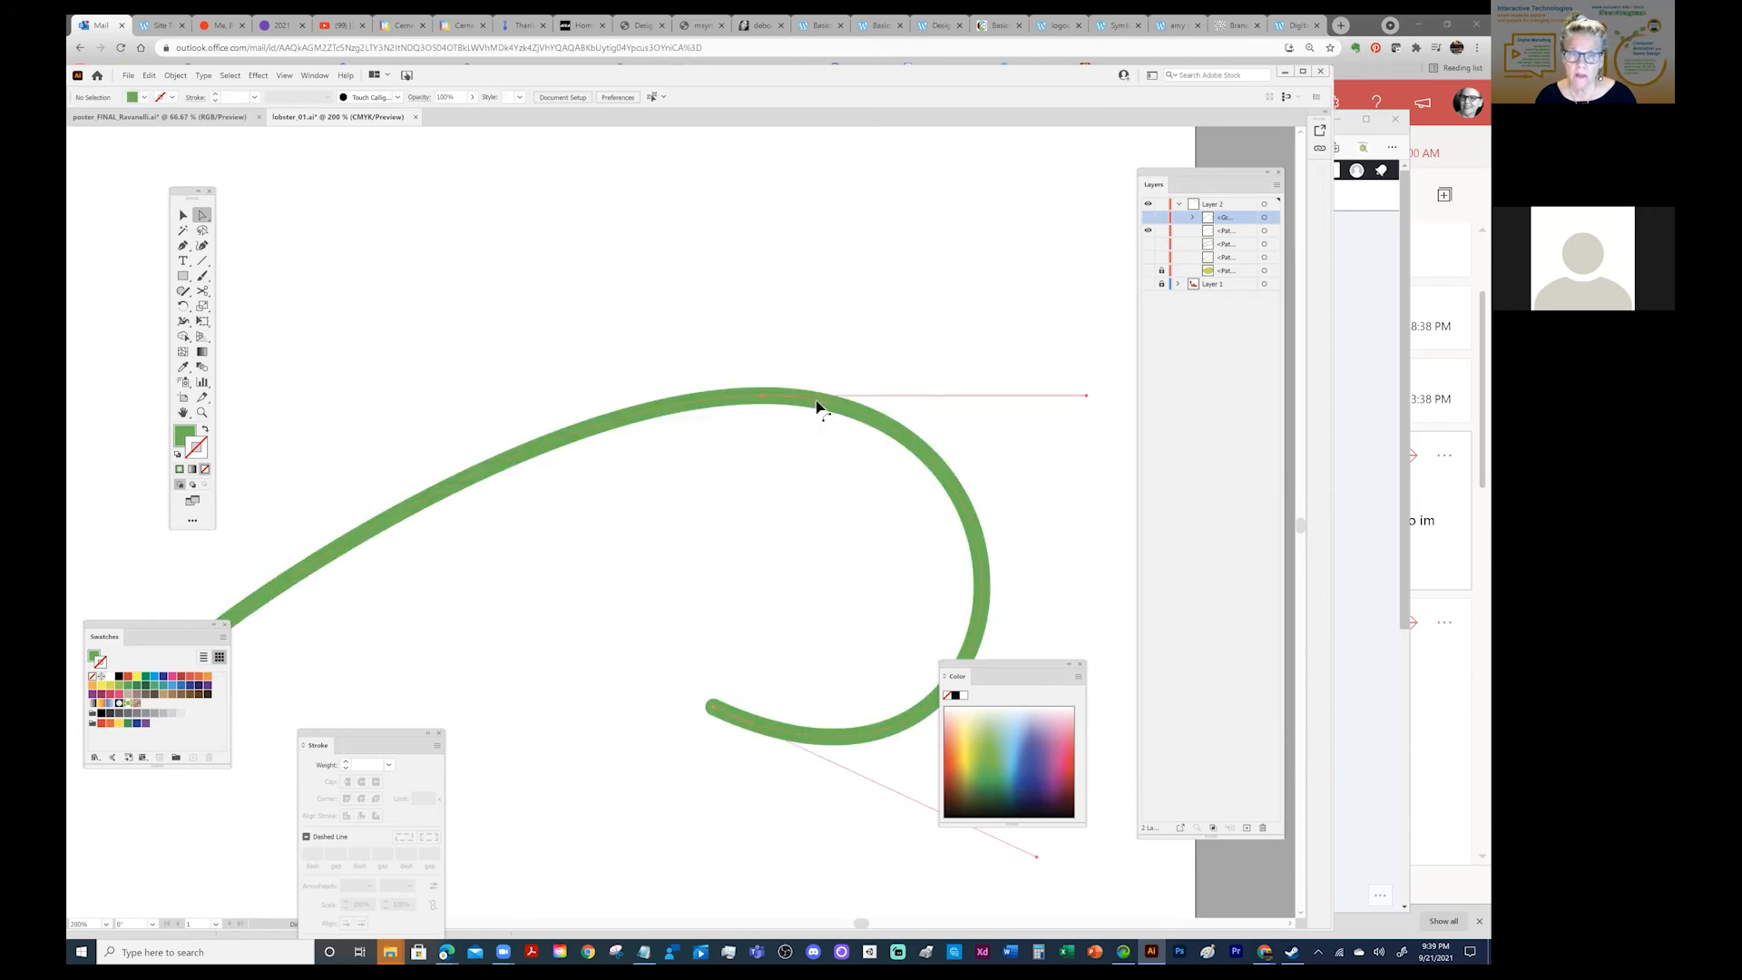
drag(1086, 395, 1050, 260)
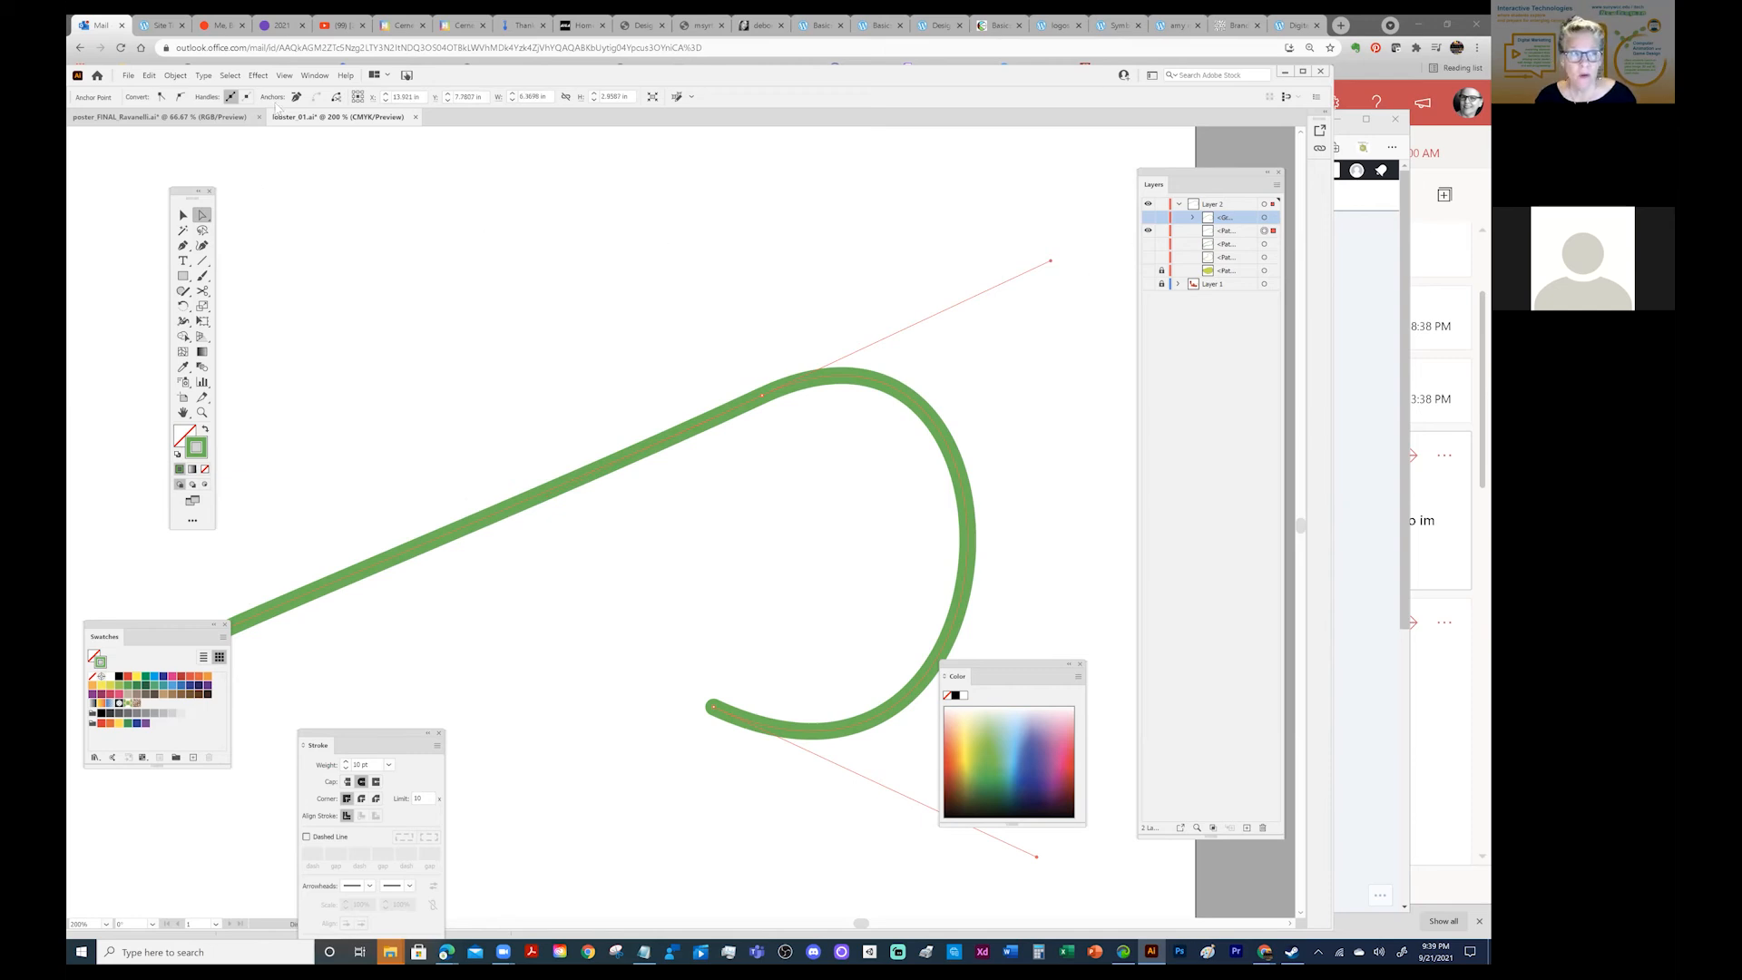
click(174, 75)
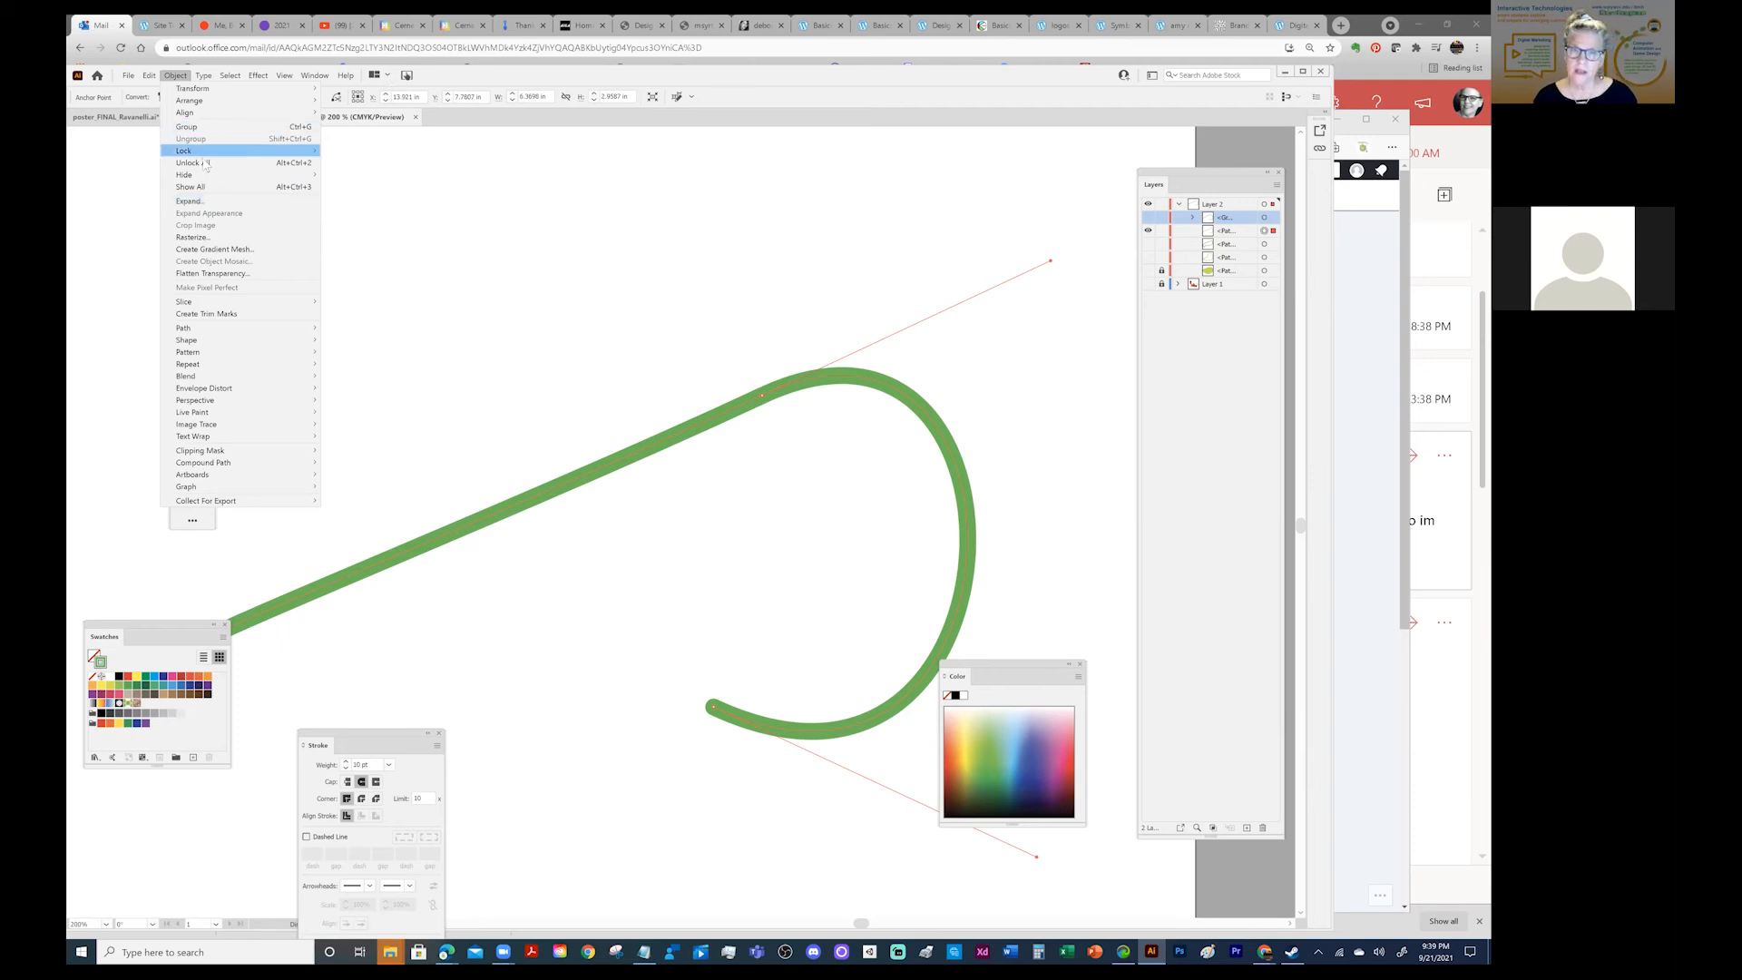
click(444, 235)
key(ctrl+z)
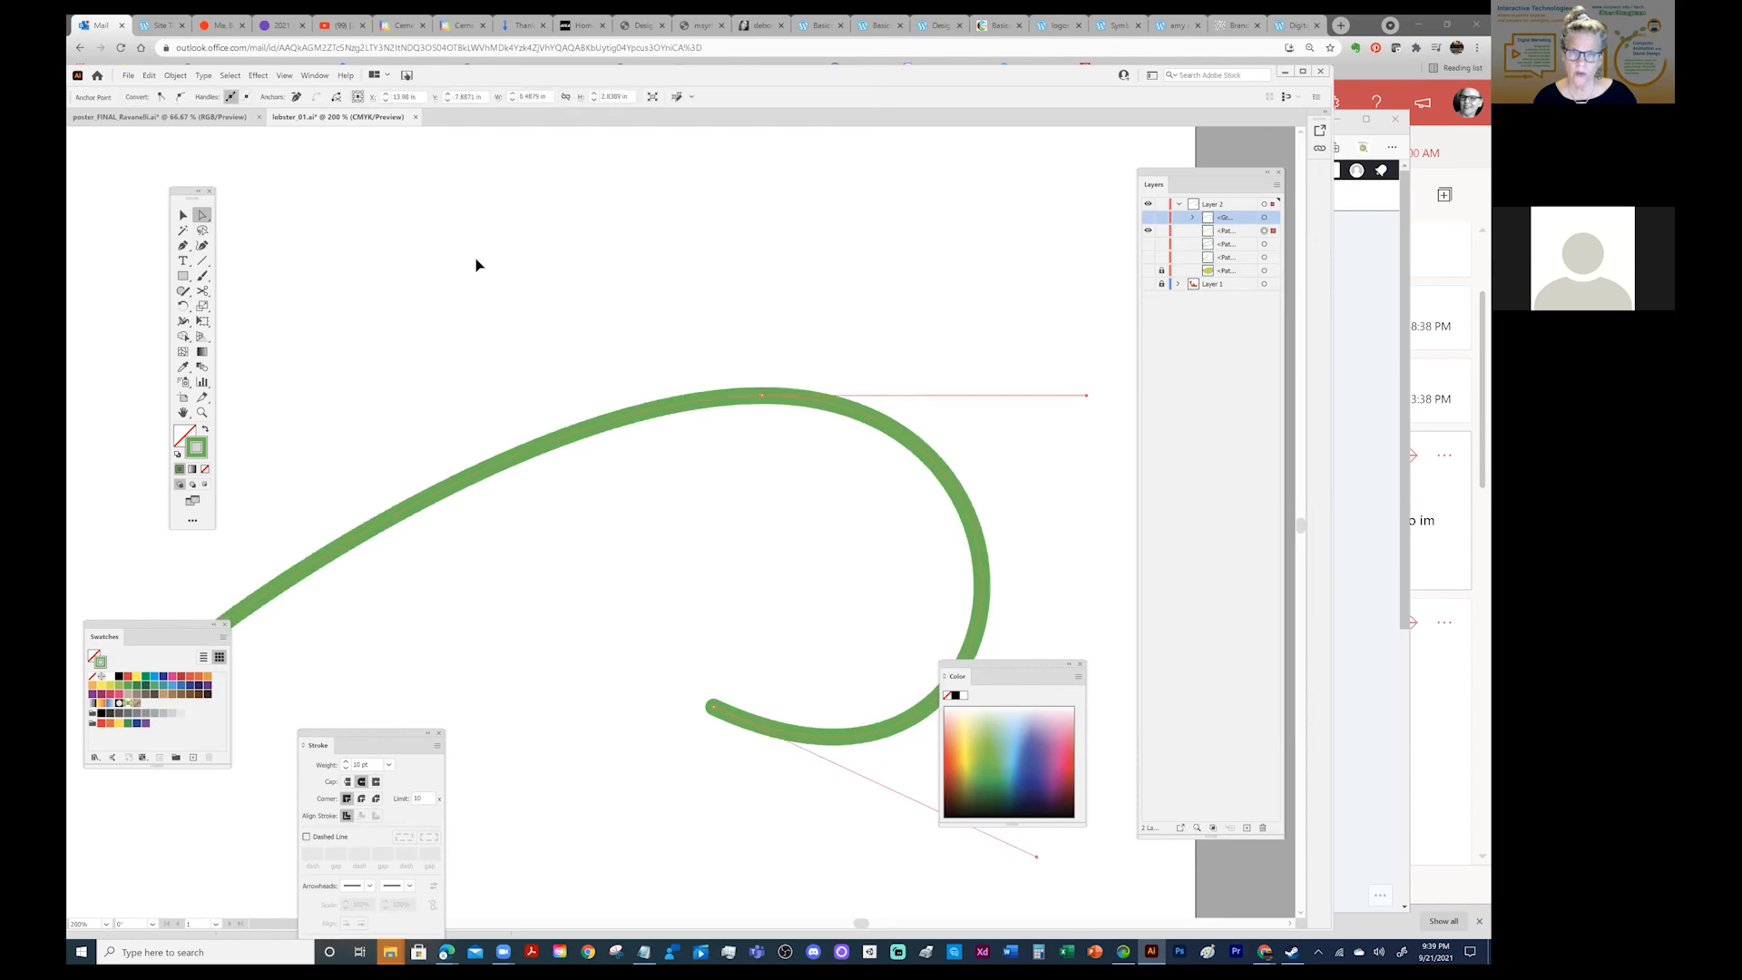
Hide the selected antenna path, and show both antenna versions, the claw paths and the lobster photo layer together.
key(ctrl+3)
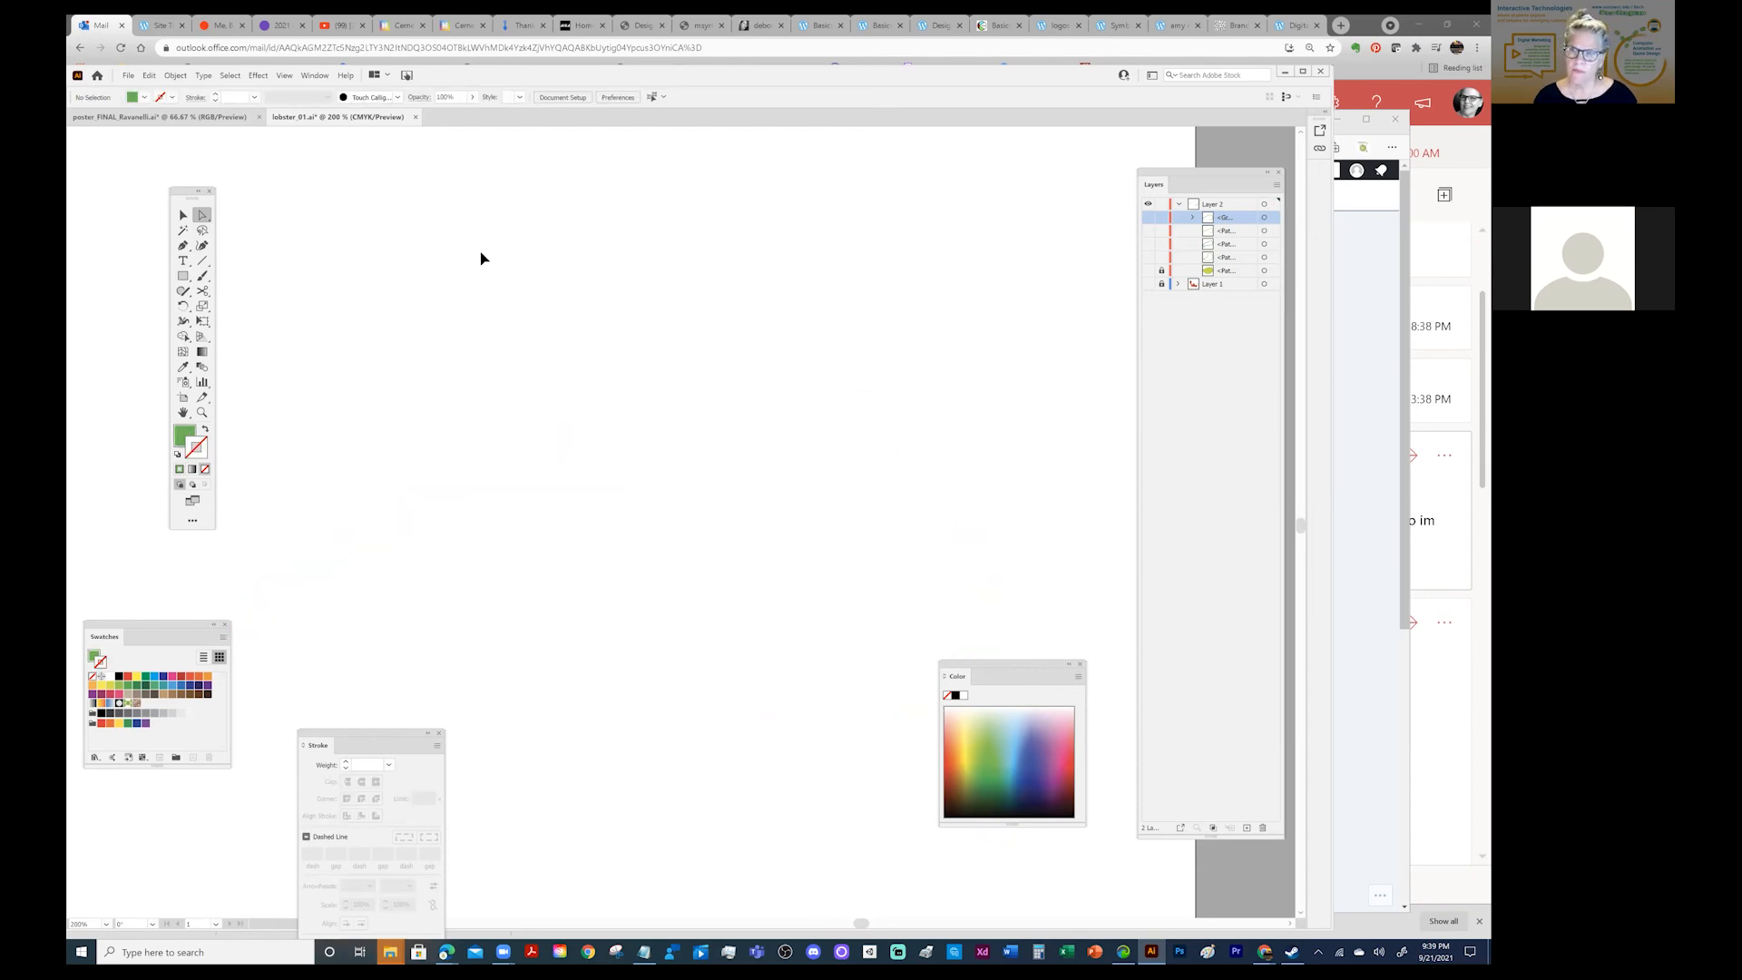
click(1147, 217)
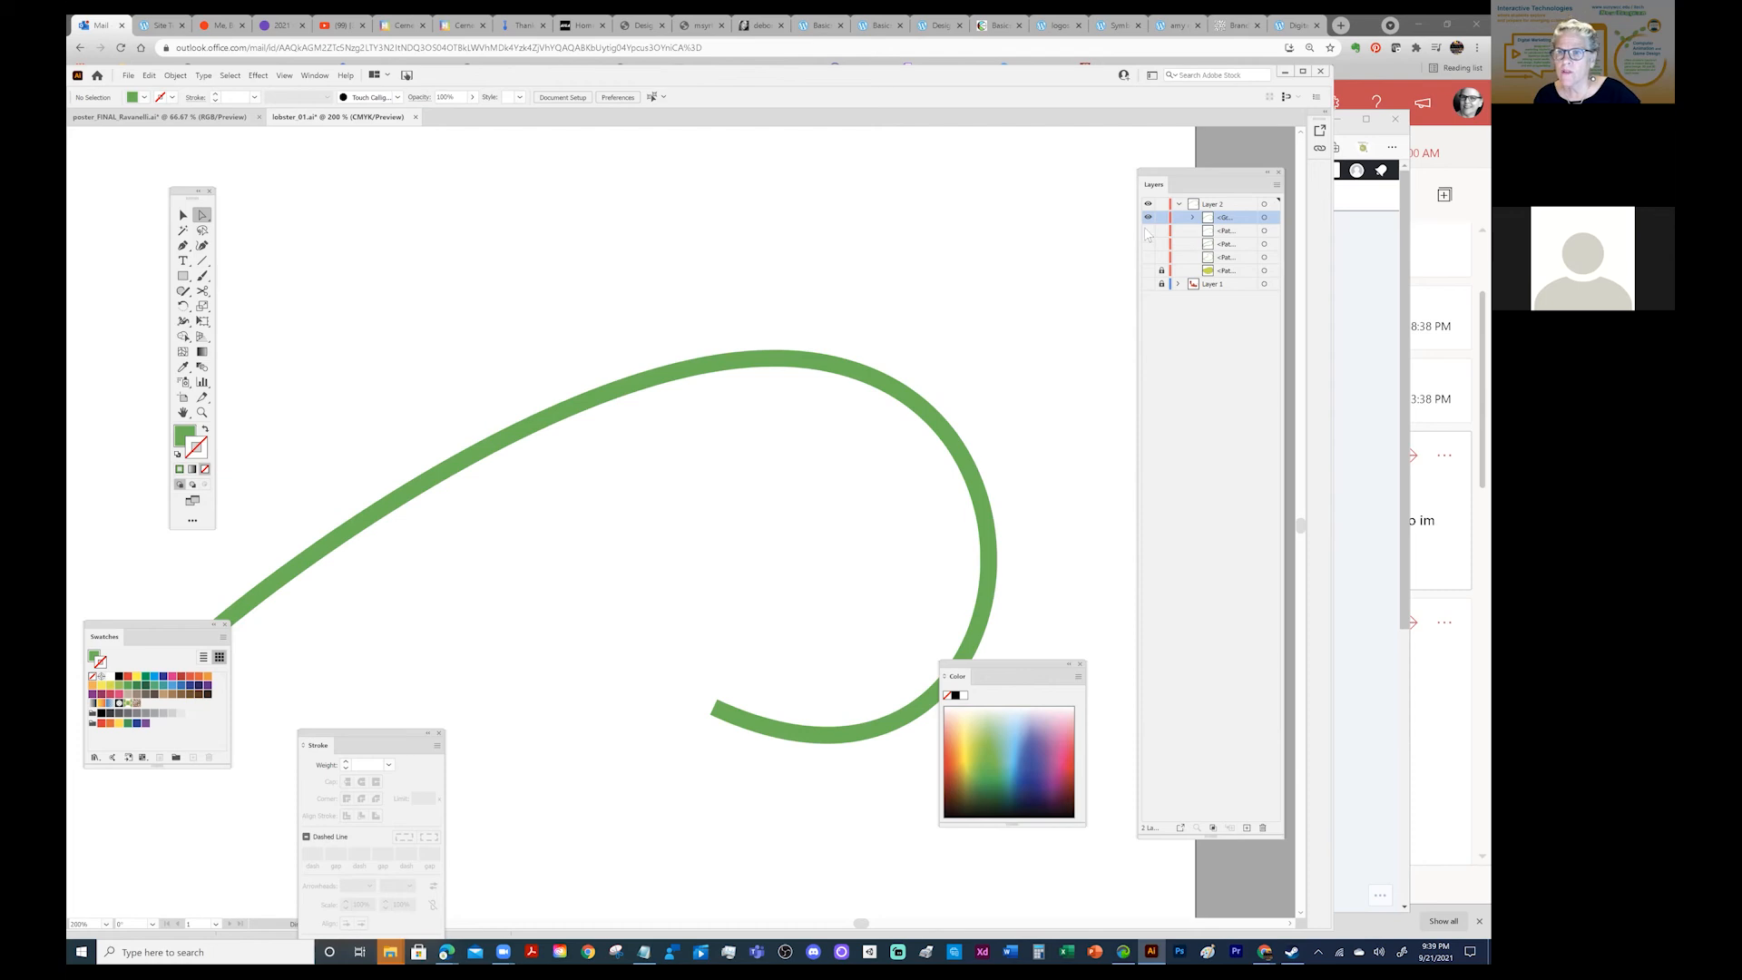
click(1148, 231)
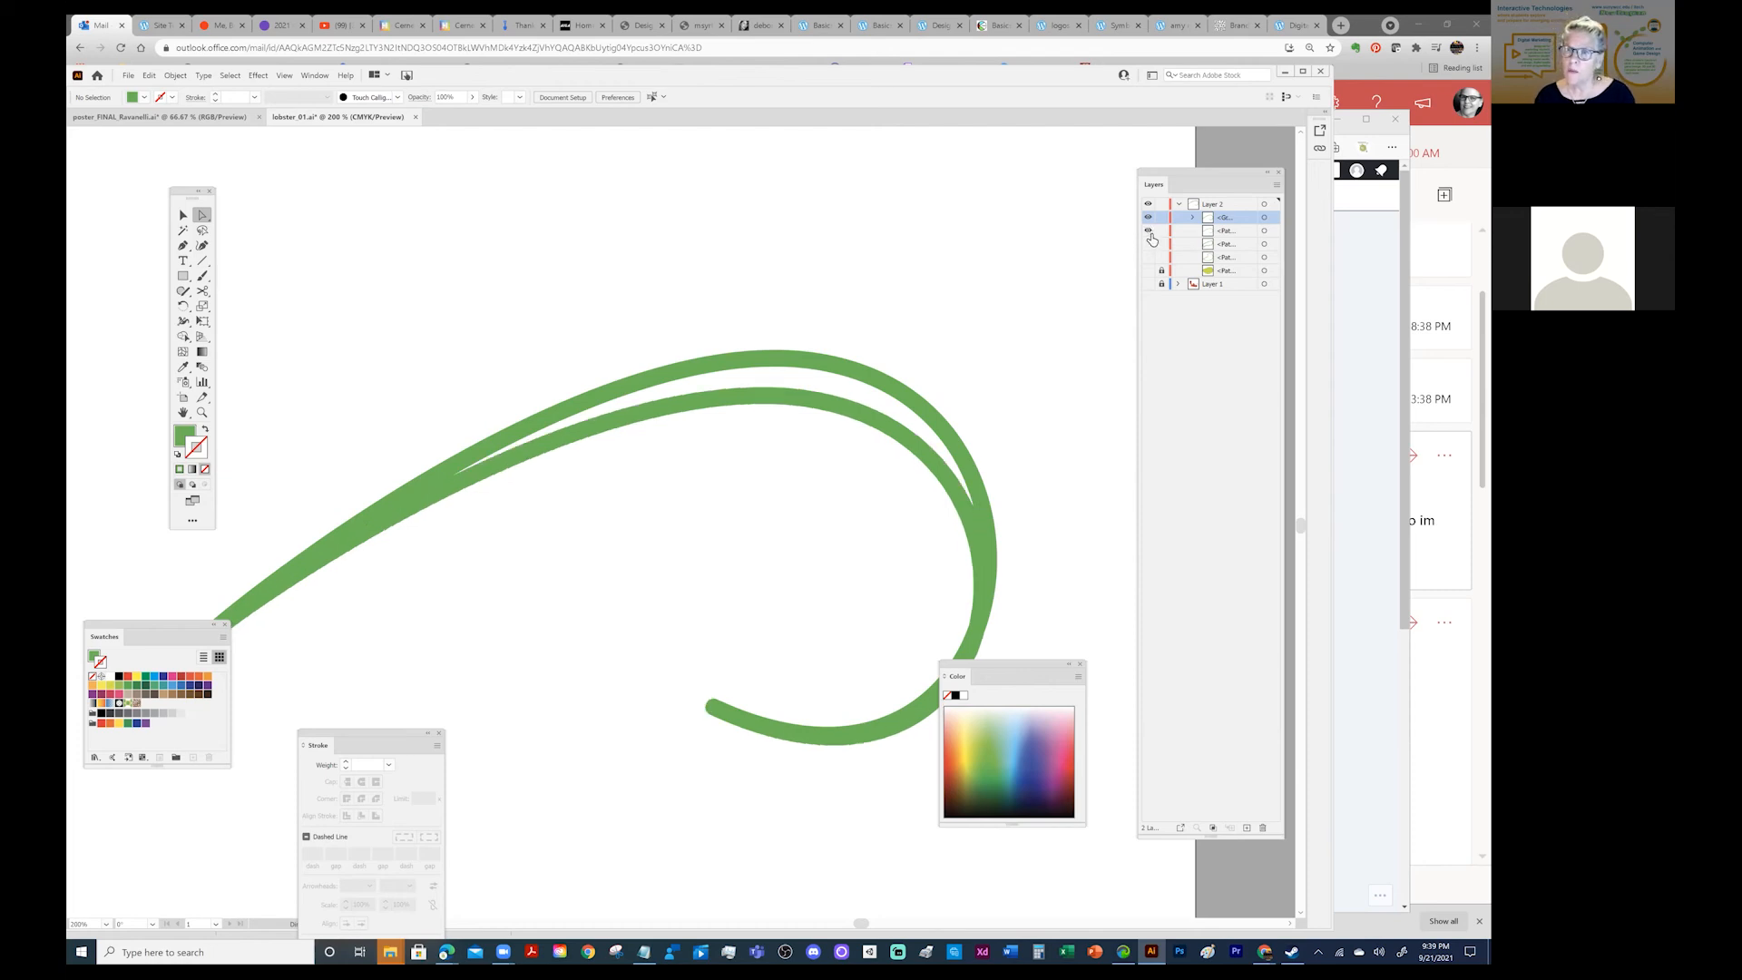
click(1148, 243)
click(1147, 256)
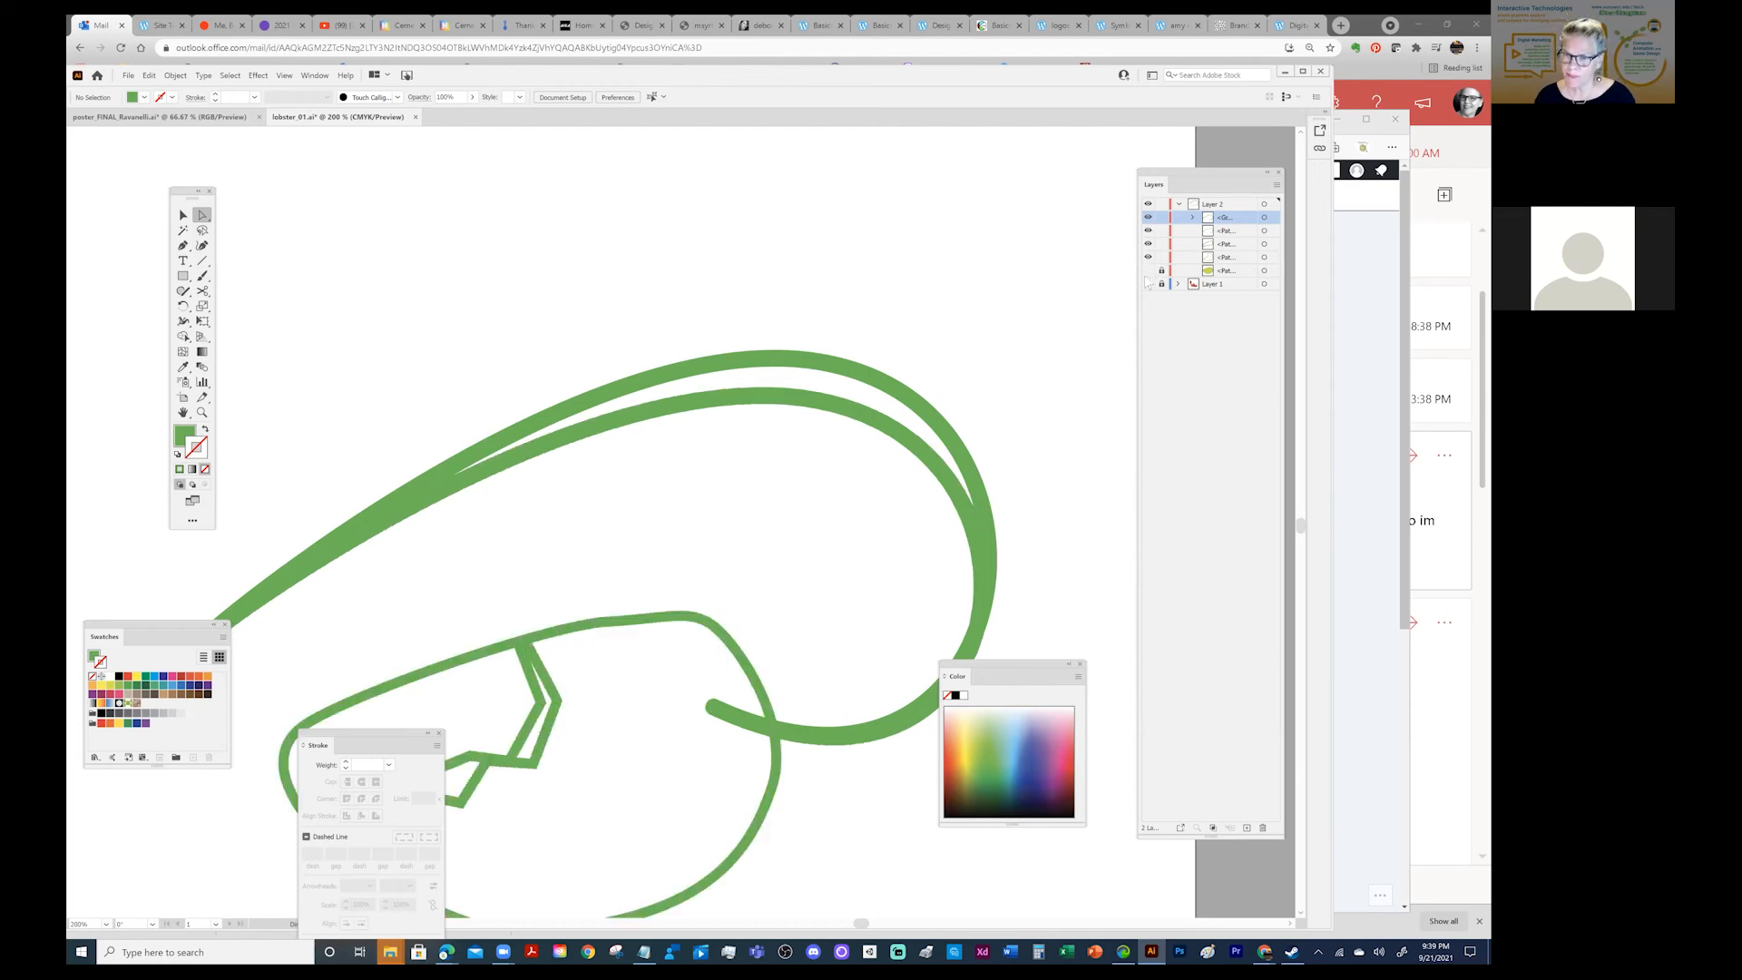
click(1147, 270)
click(1148, 284)
drag(553, 360, 851, 202)
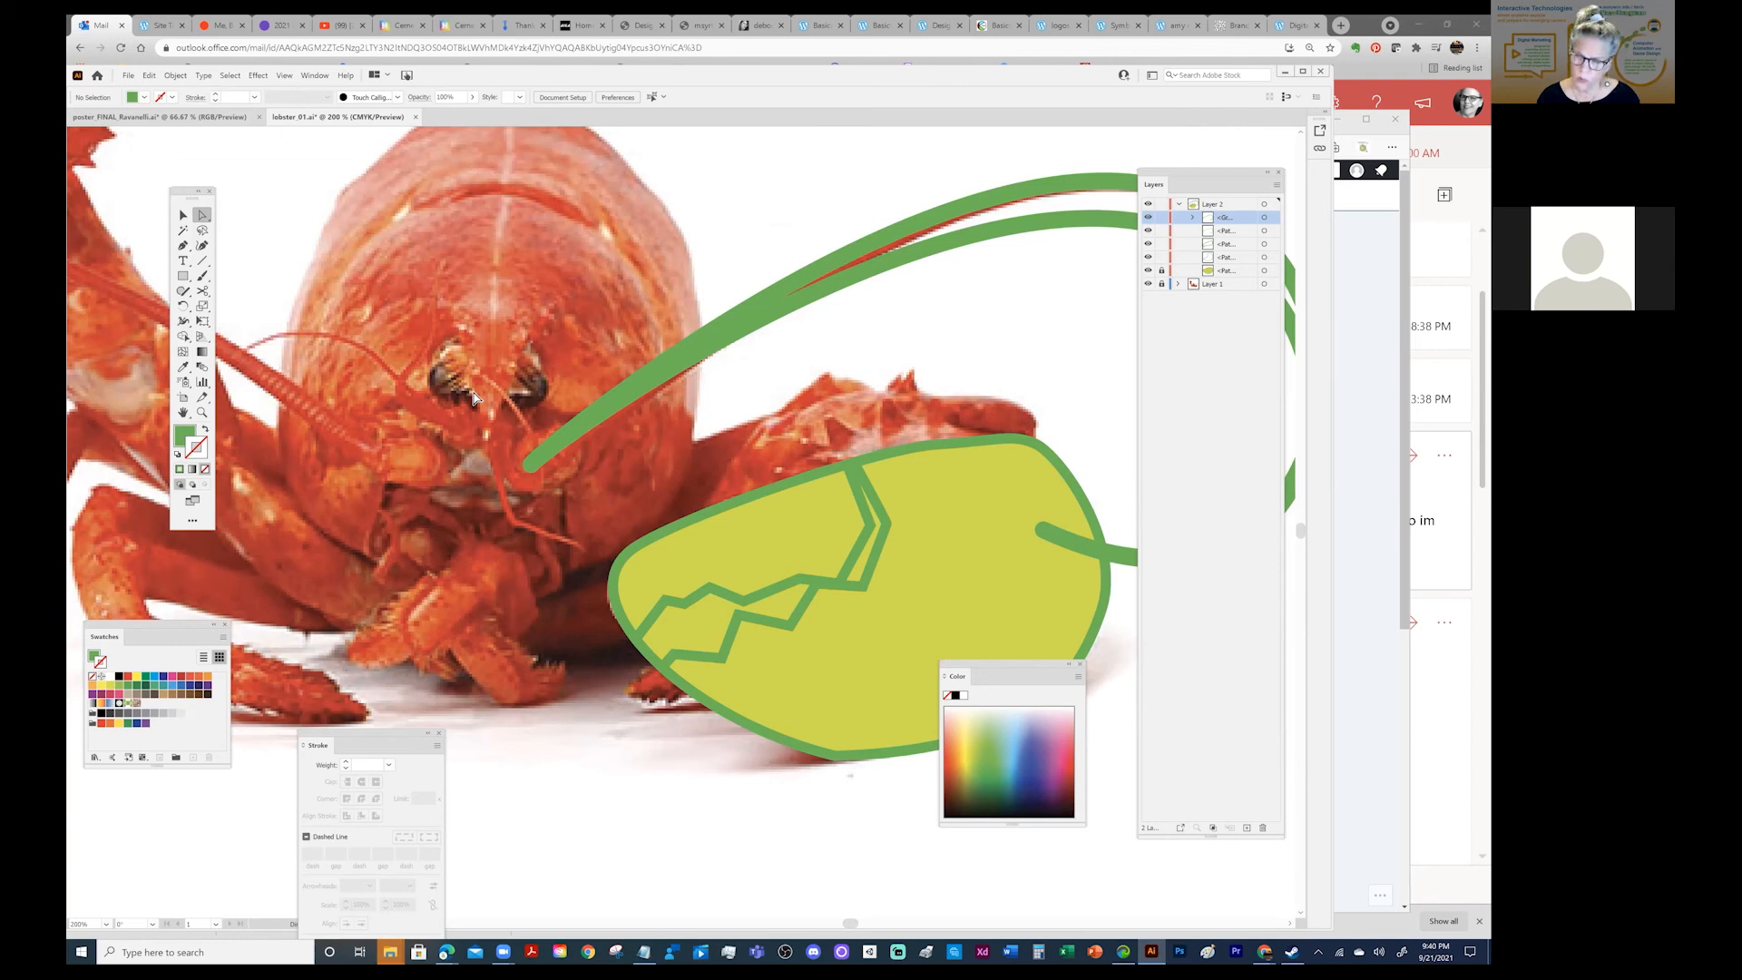
Choose the Anchor Point Tool and hide the photo, claw paths and outlined group so only the stroked antenna path is shown.
click(186, 249)
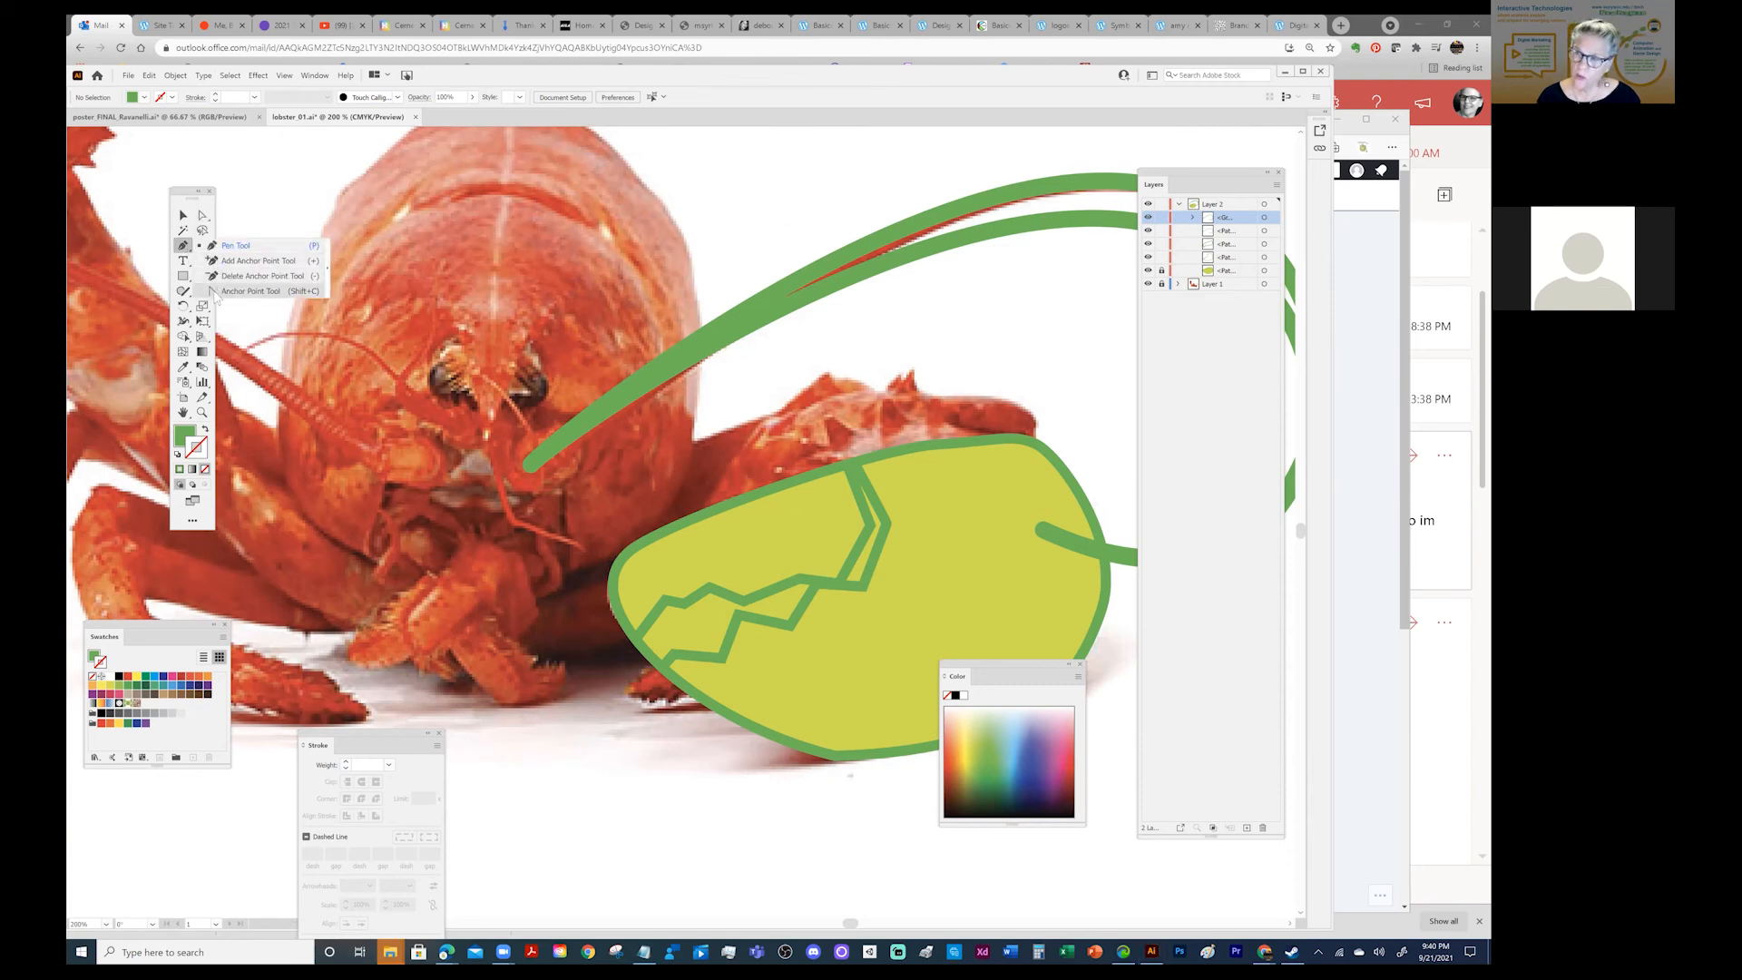
click(215, 292)
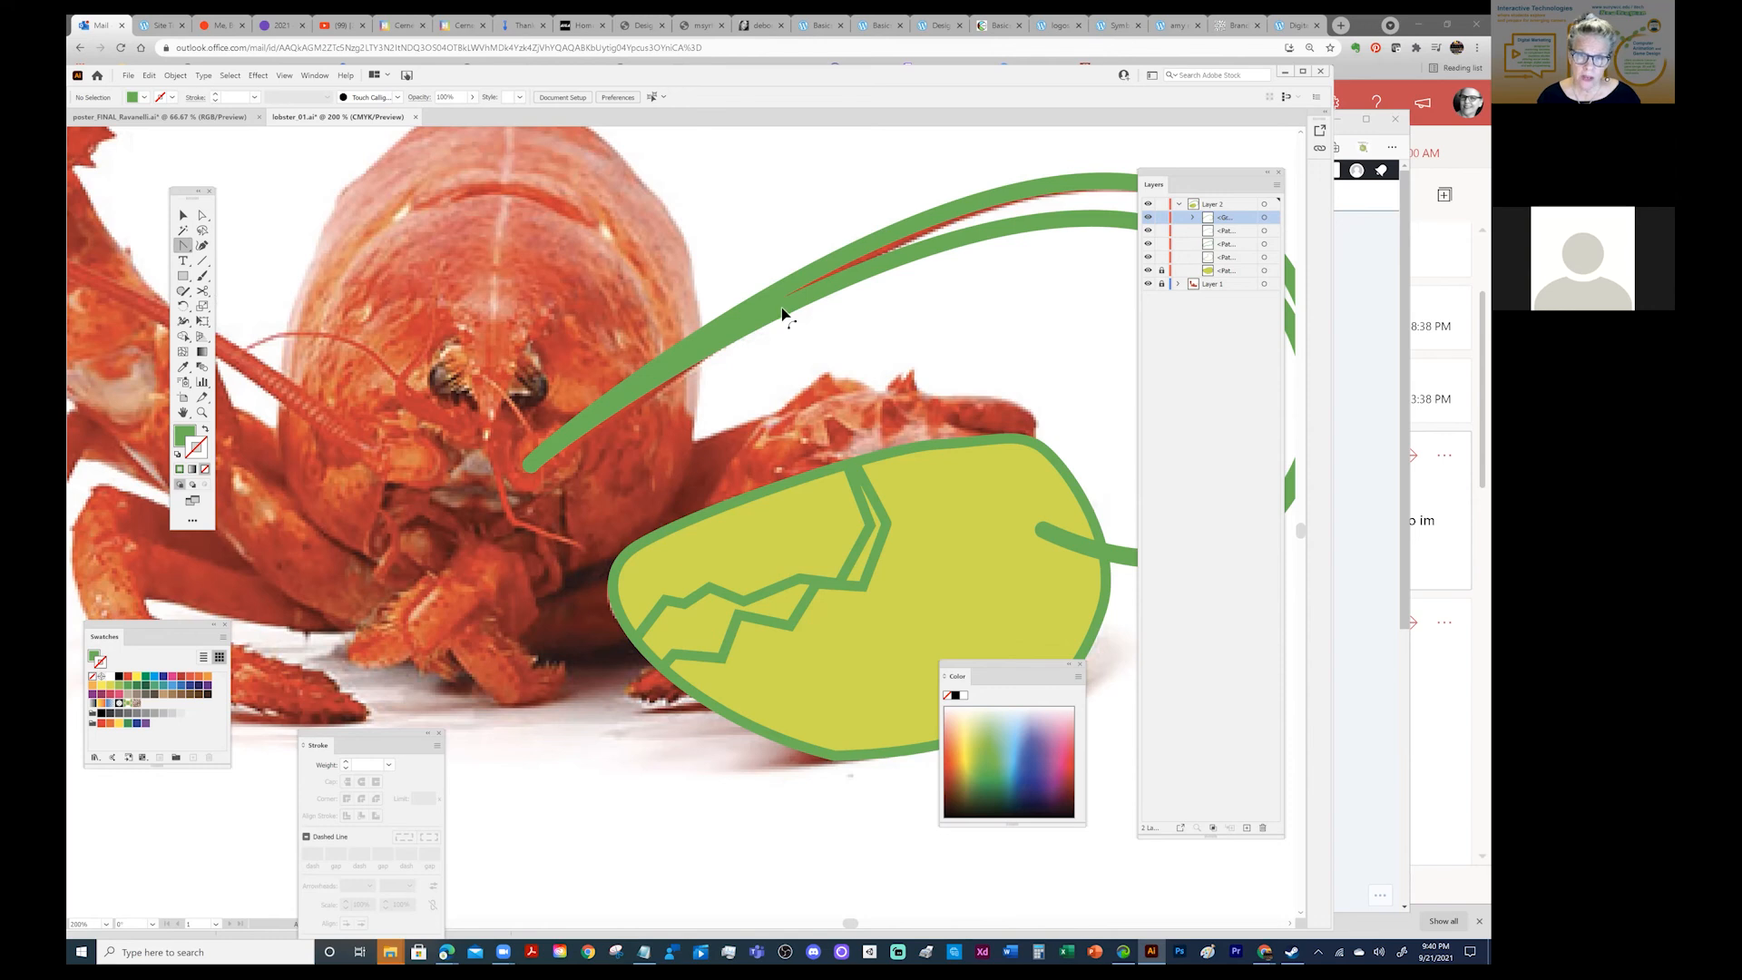
drag(1054, 318, 564, 473)
drag(1148, 230, 1147, 289)
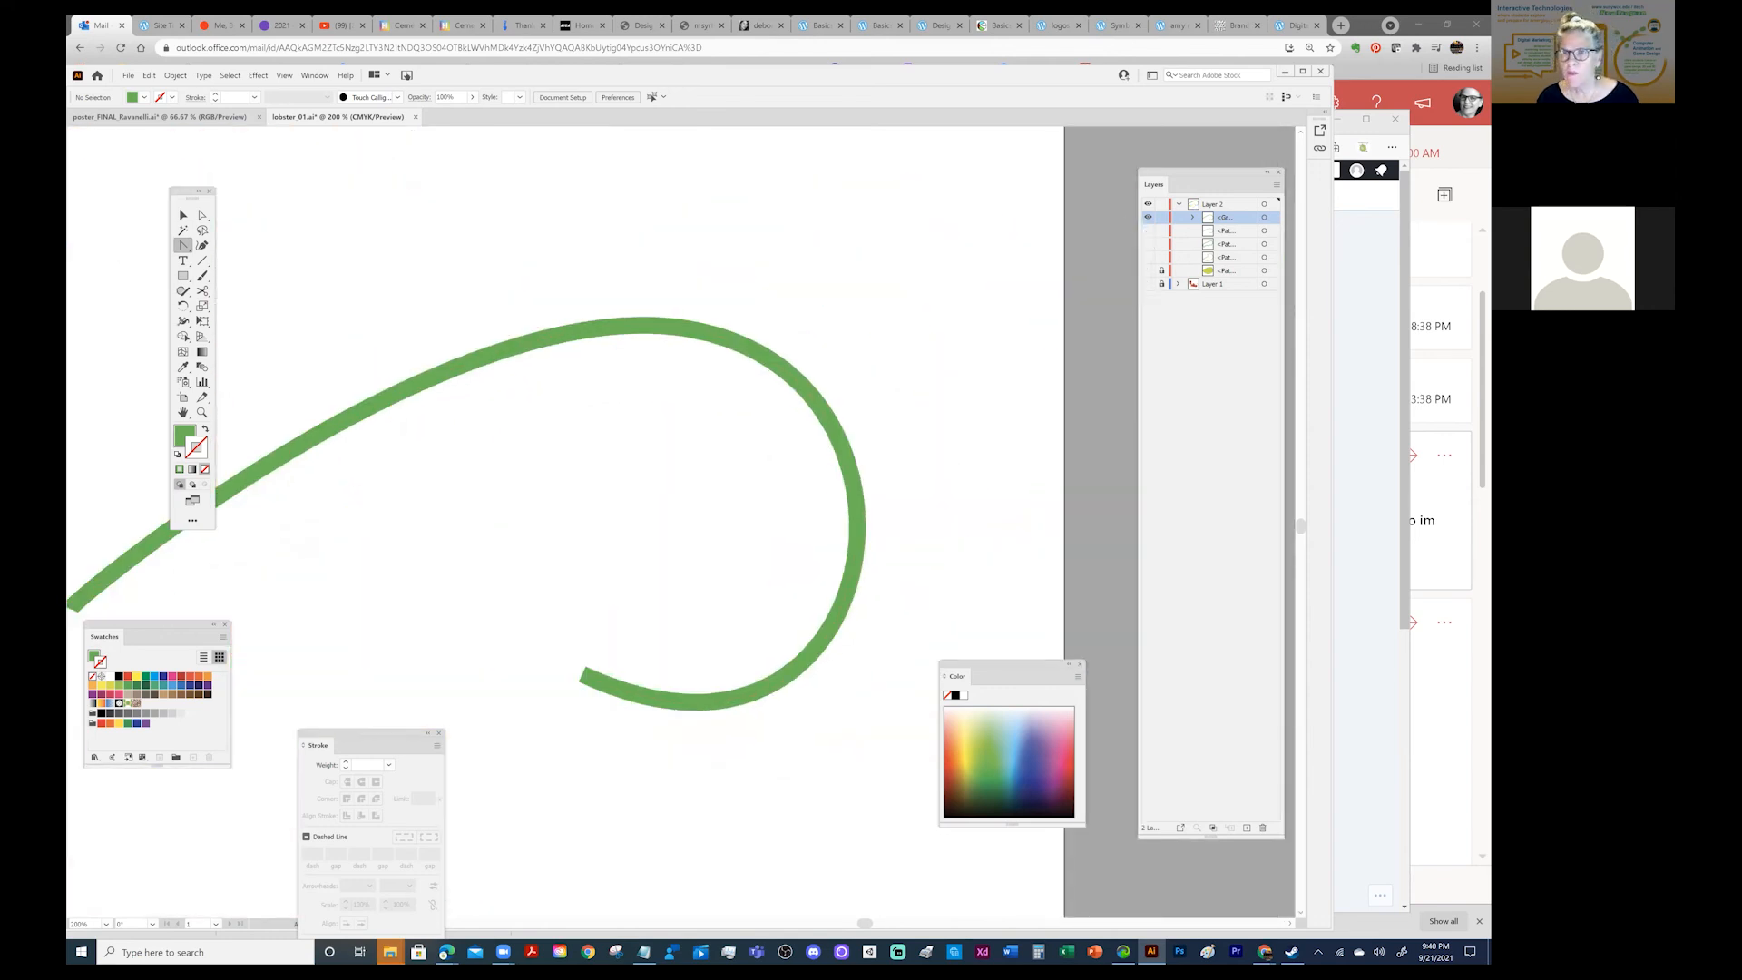
click(1149, 232)
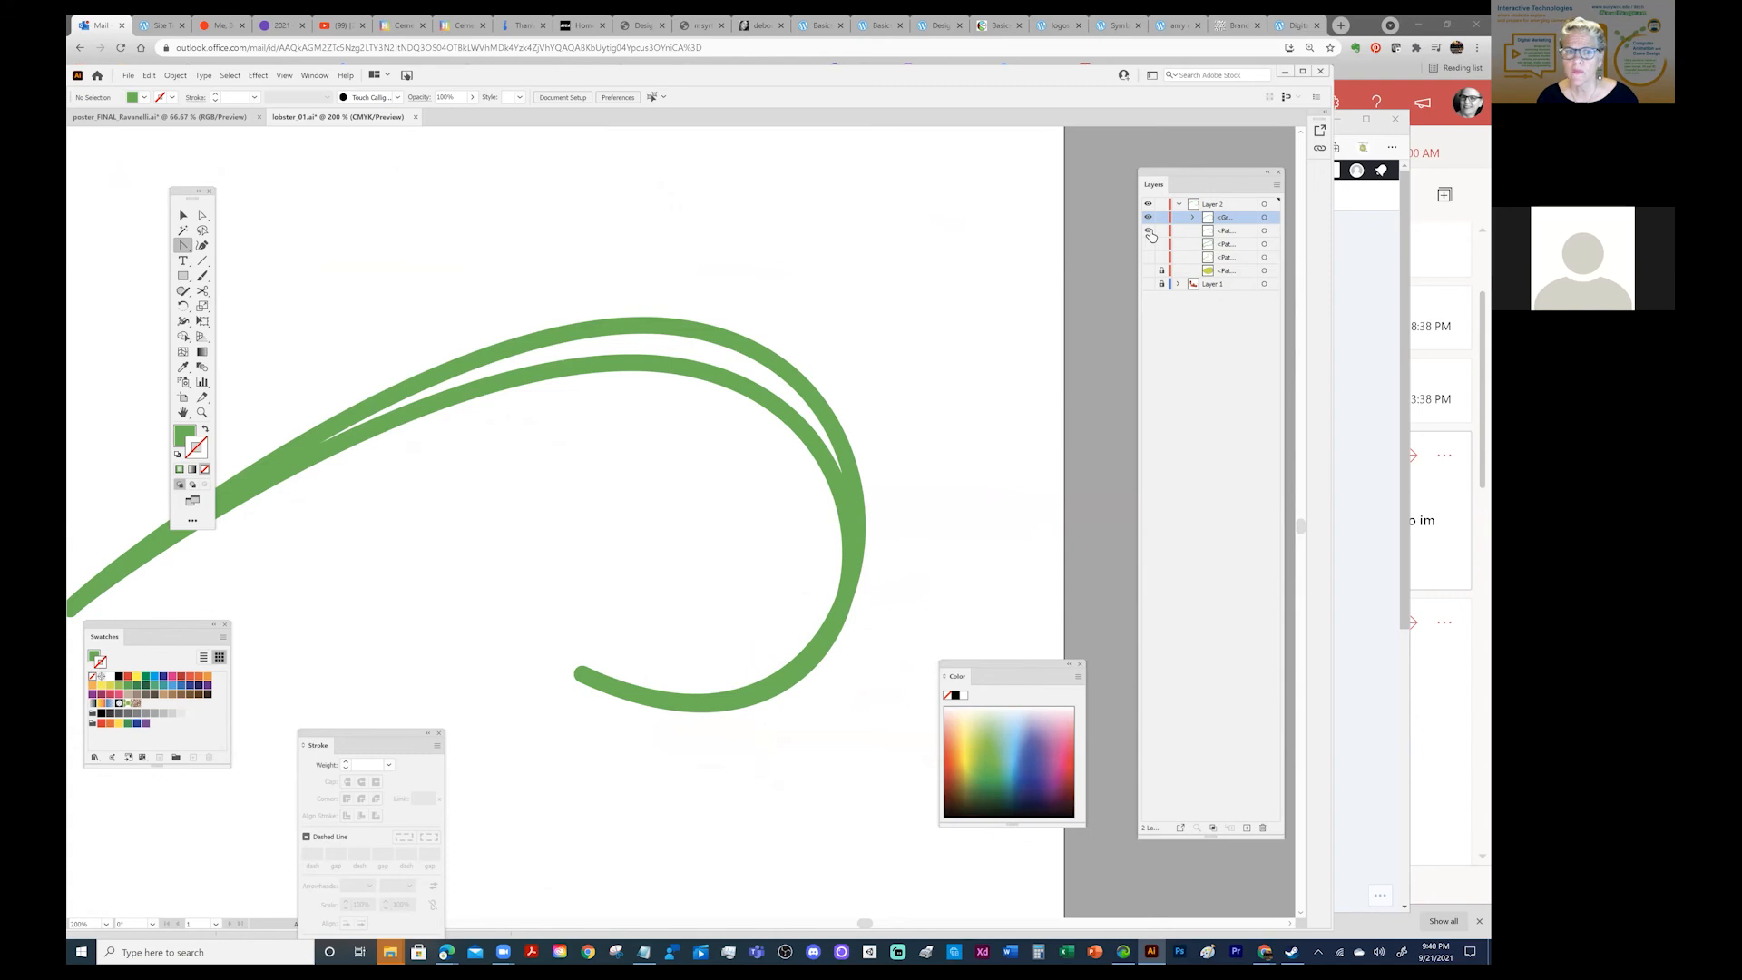
click(1147, 217)
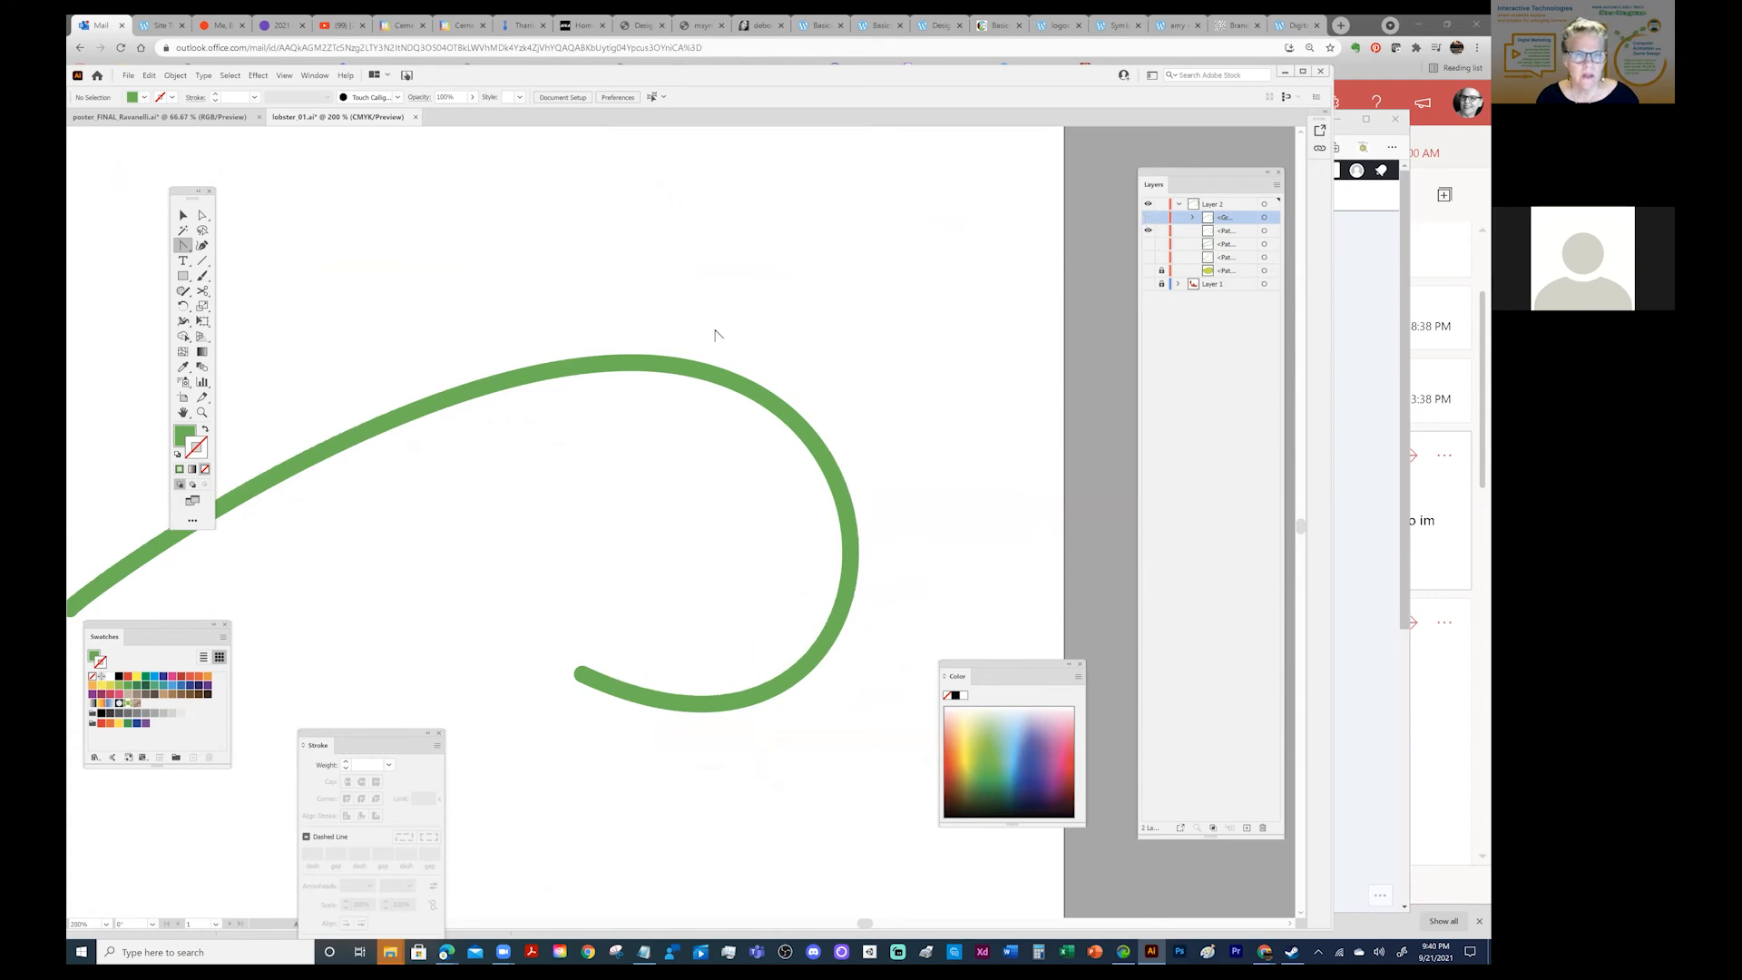
Select the stroked antenna path and convert its top and both end anchor points to corner points with the Anchor Point Tool.
click(203, 215)
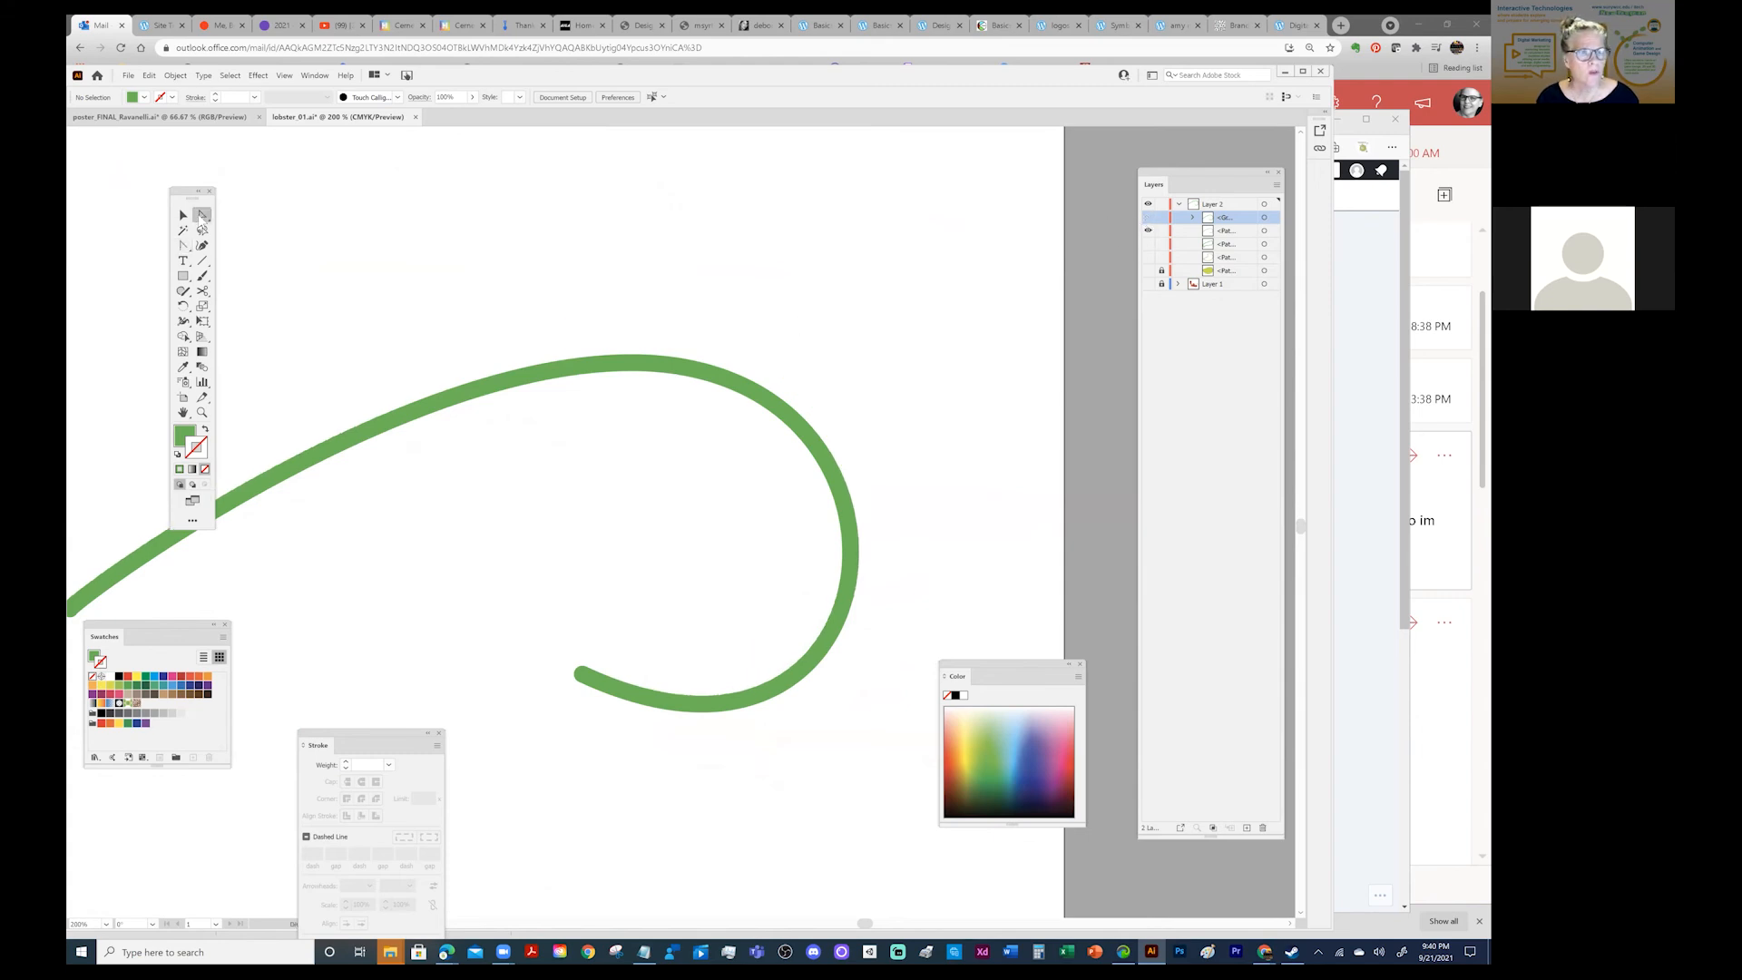
click(685, 369)
drag(604, 405, 816, 280)
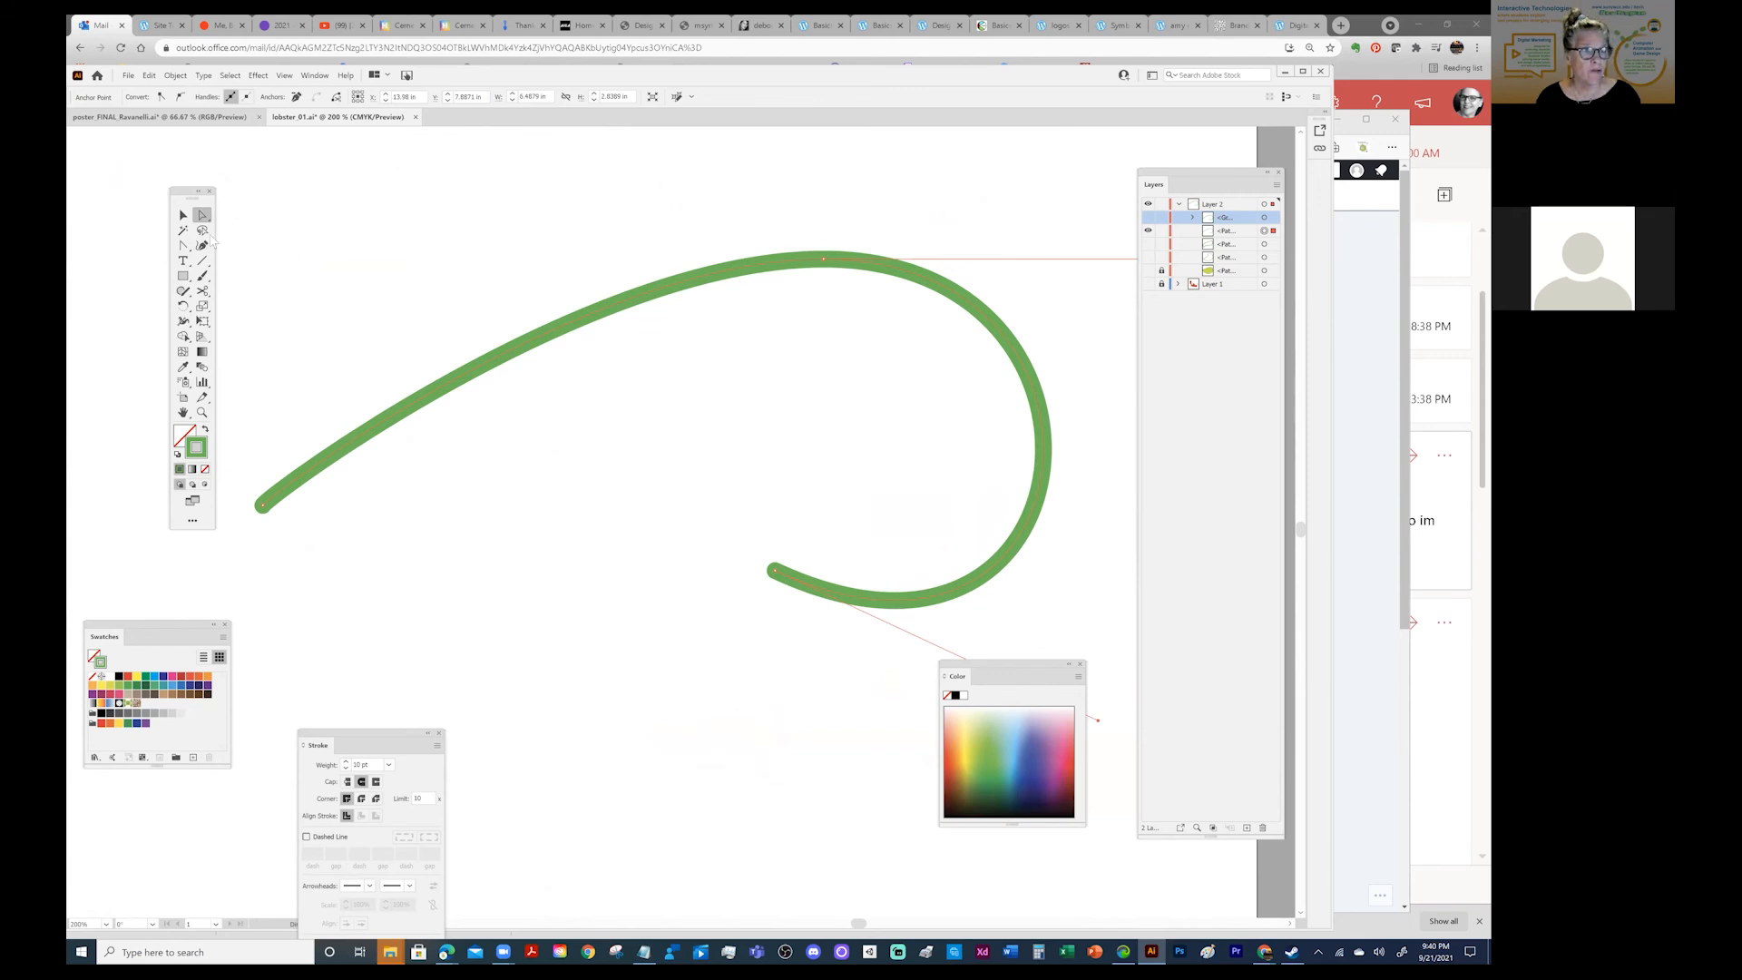
click(183, 245)
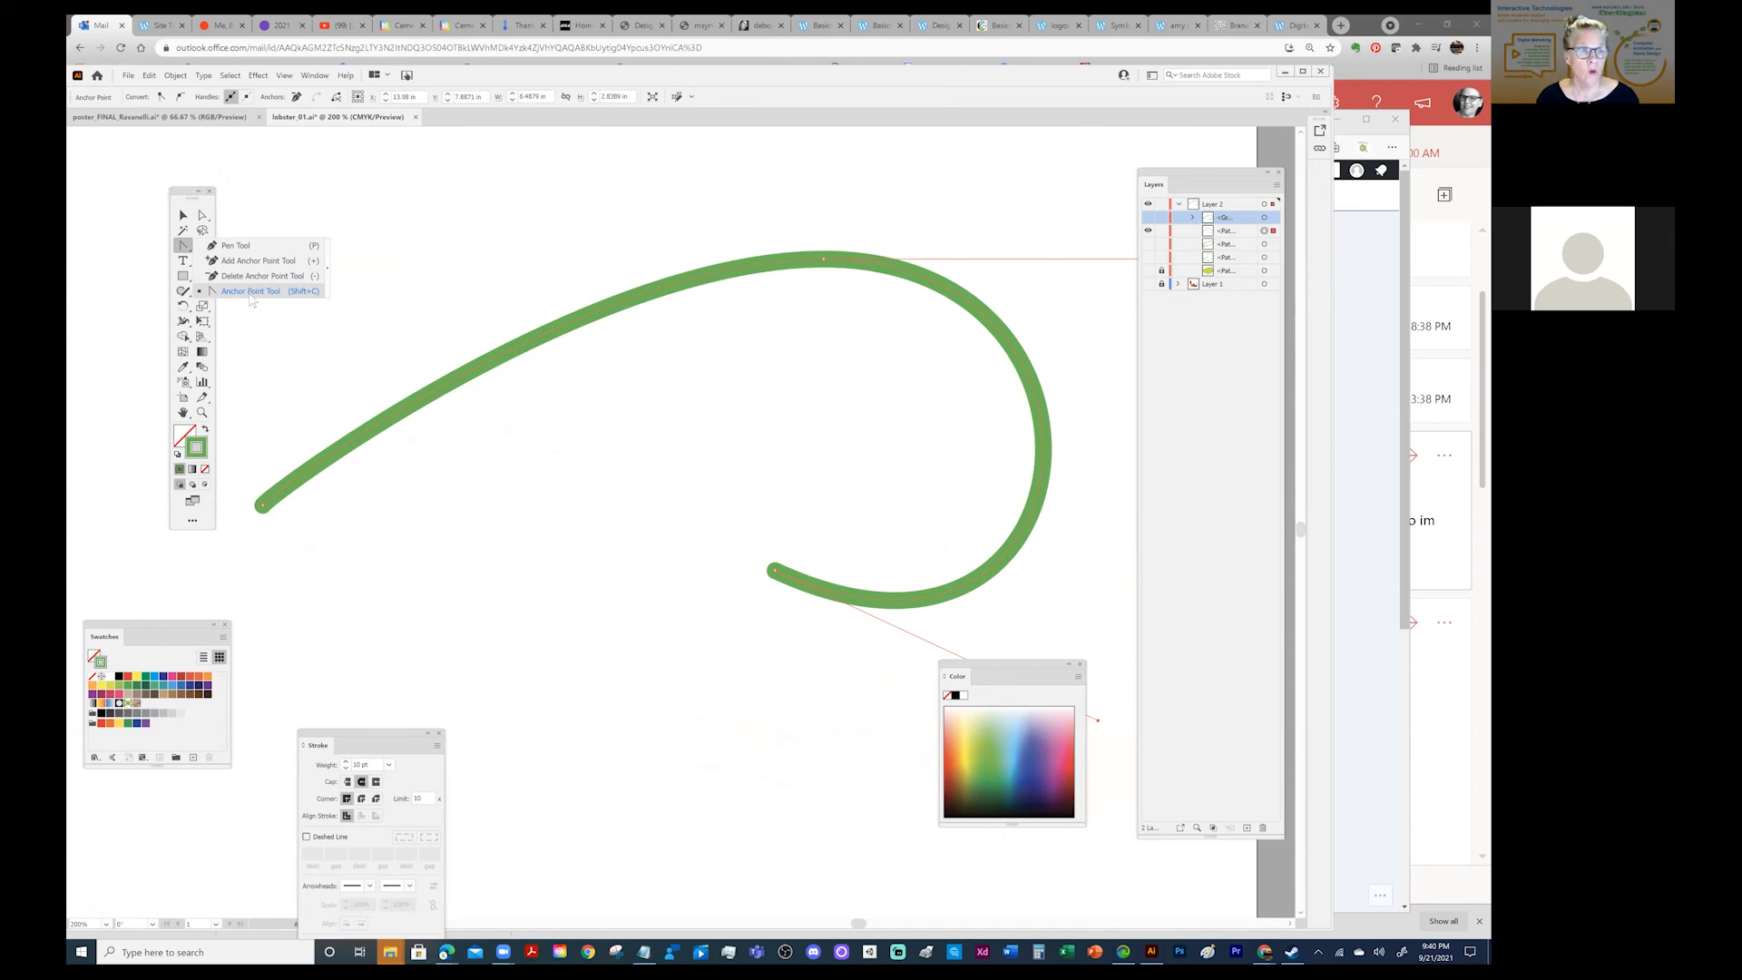
click(823, 261)
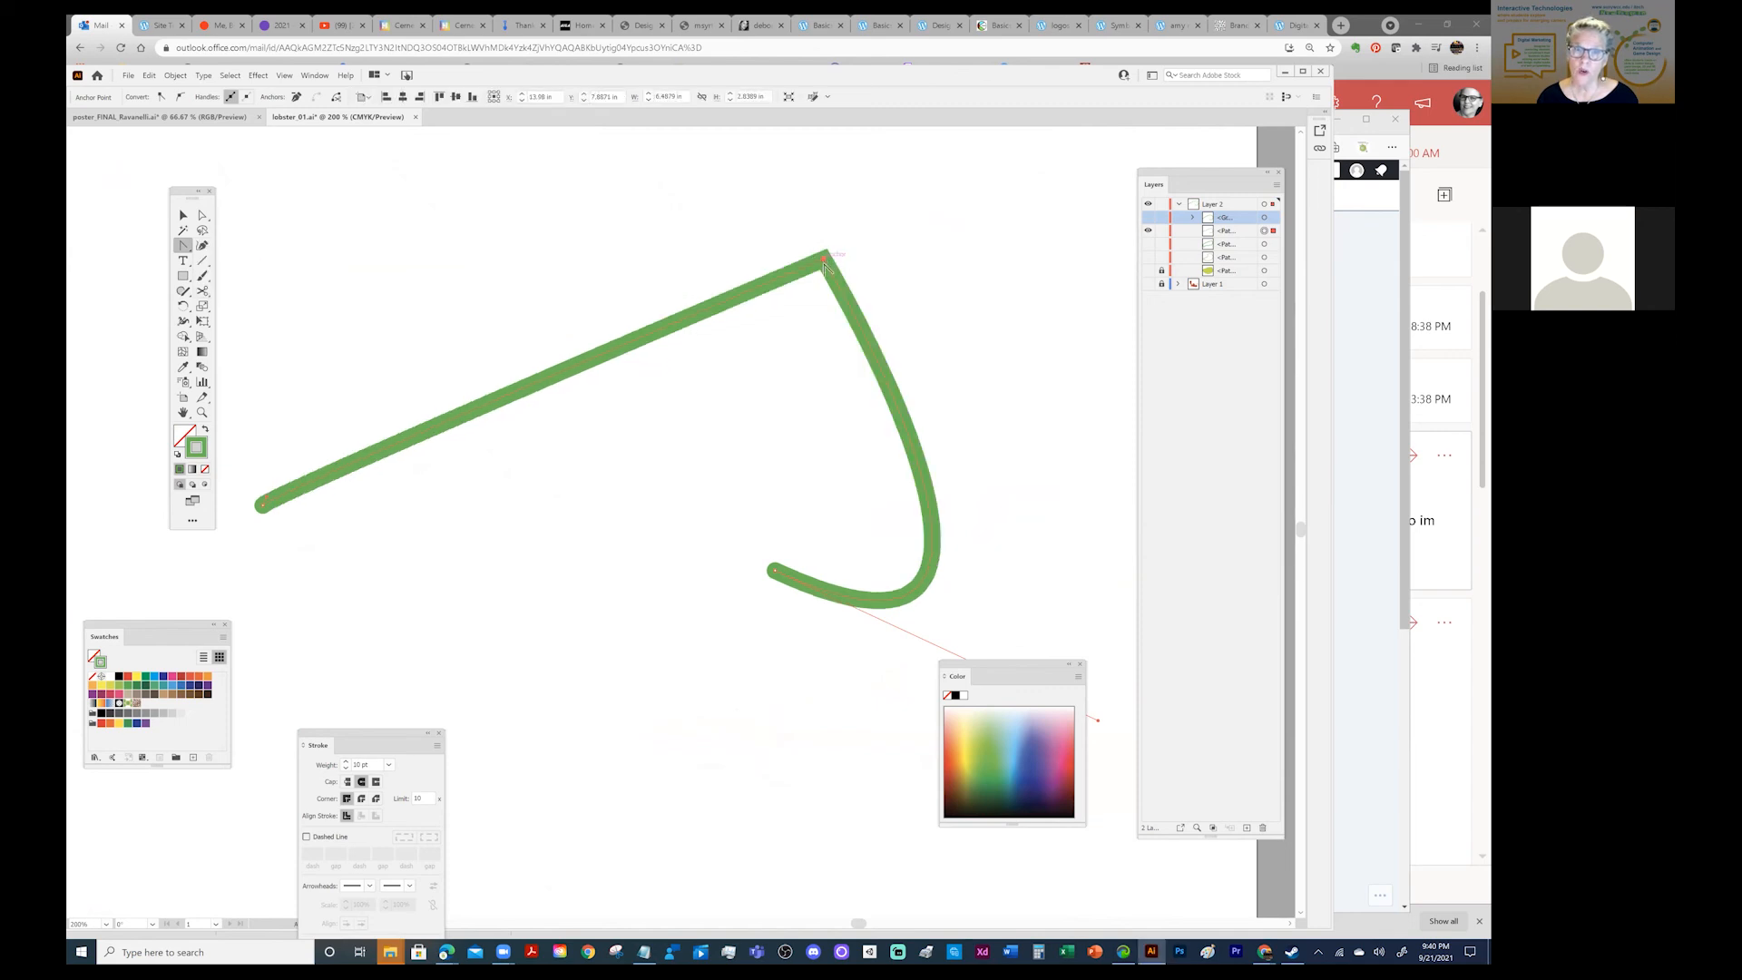
click(772, 571)
click(262, 506)
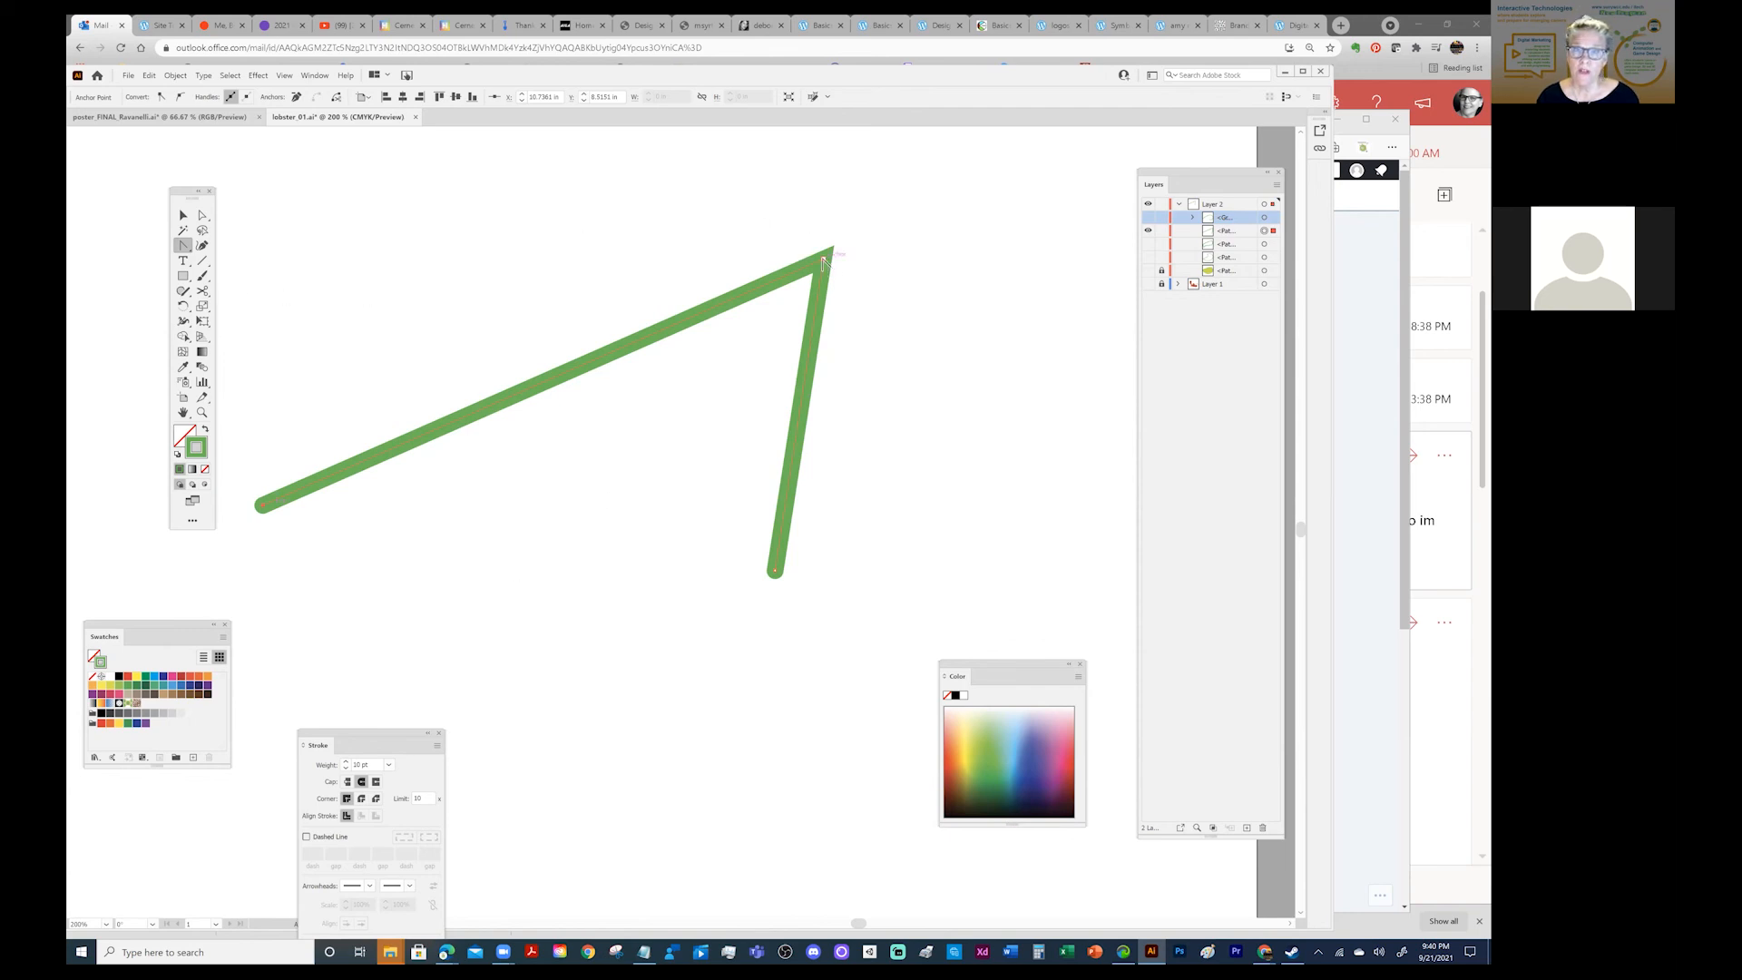
Pull new direction handles out of the antenna's top corner point, tilt them, and remove the right-hand handle.
drag(822, 260, 1096, 295)
drag(1096, 192, 1056, 309)
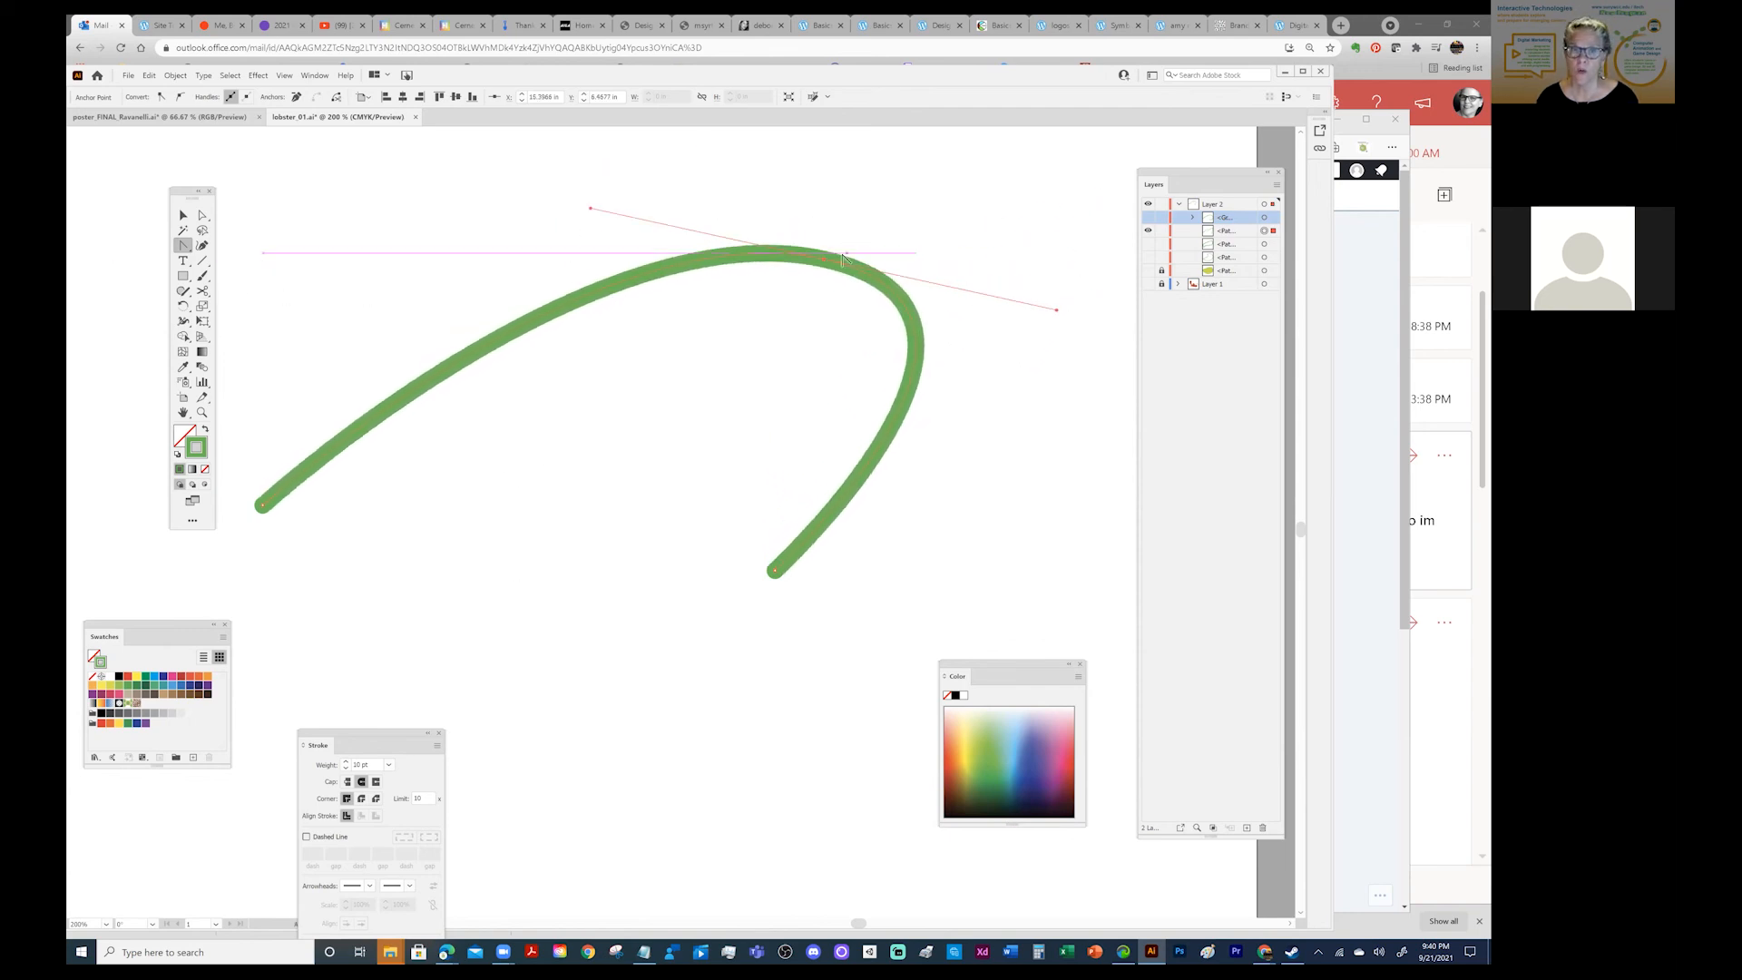
click(1056, 313)
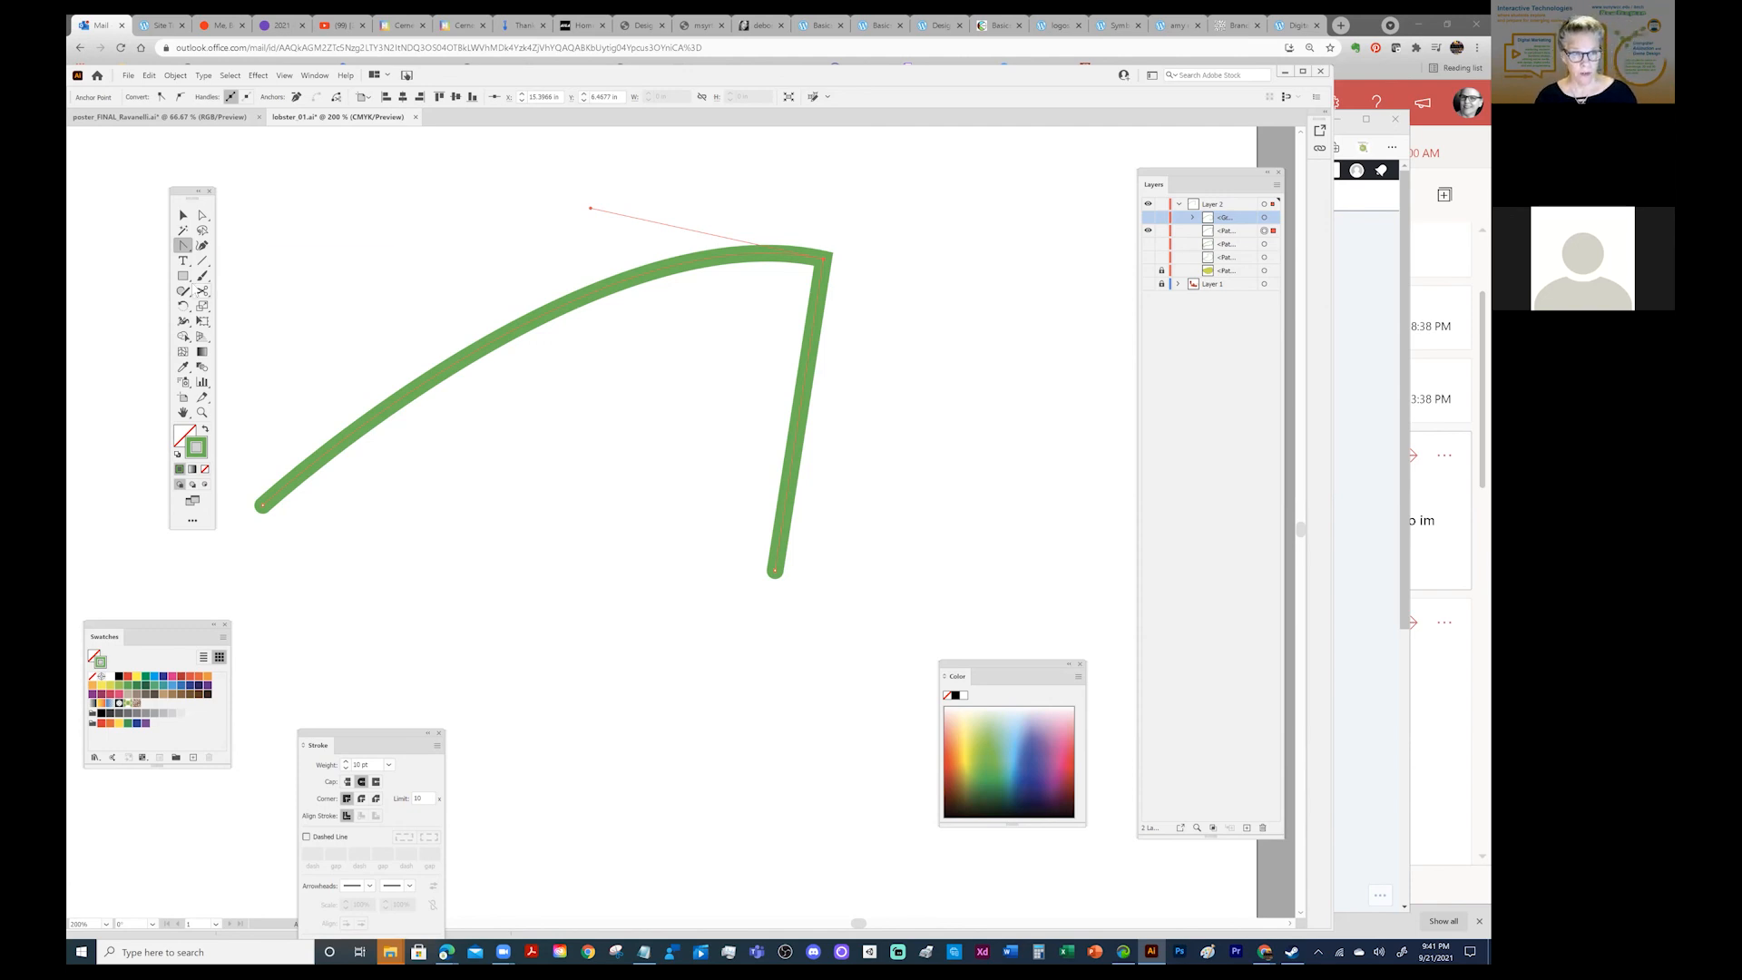
Pick the Blob Brush Tool and undo the corner conversions and handle changes on the antenna path.
click(202, 275)
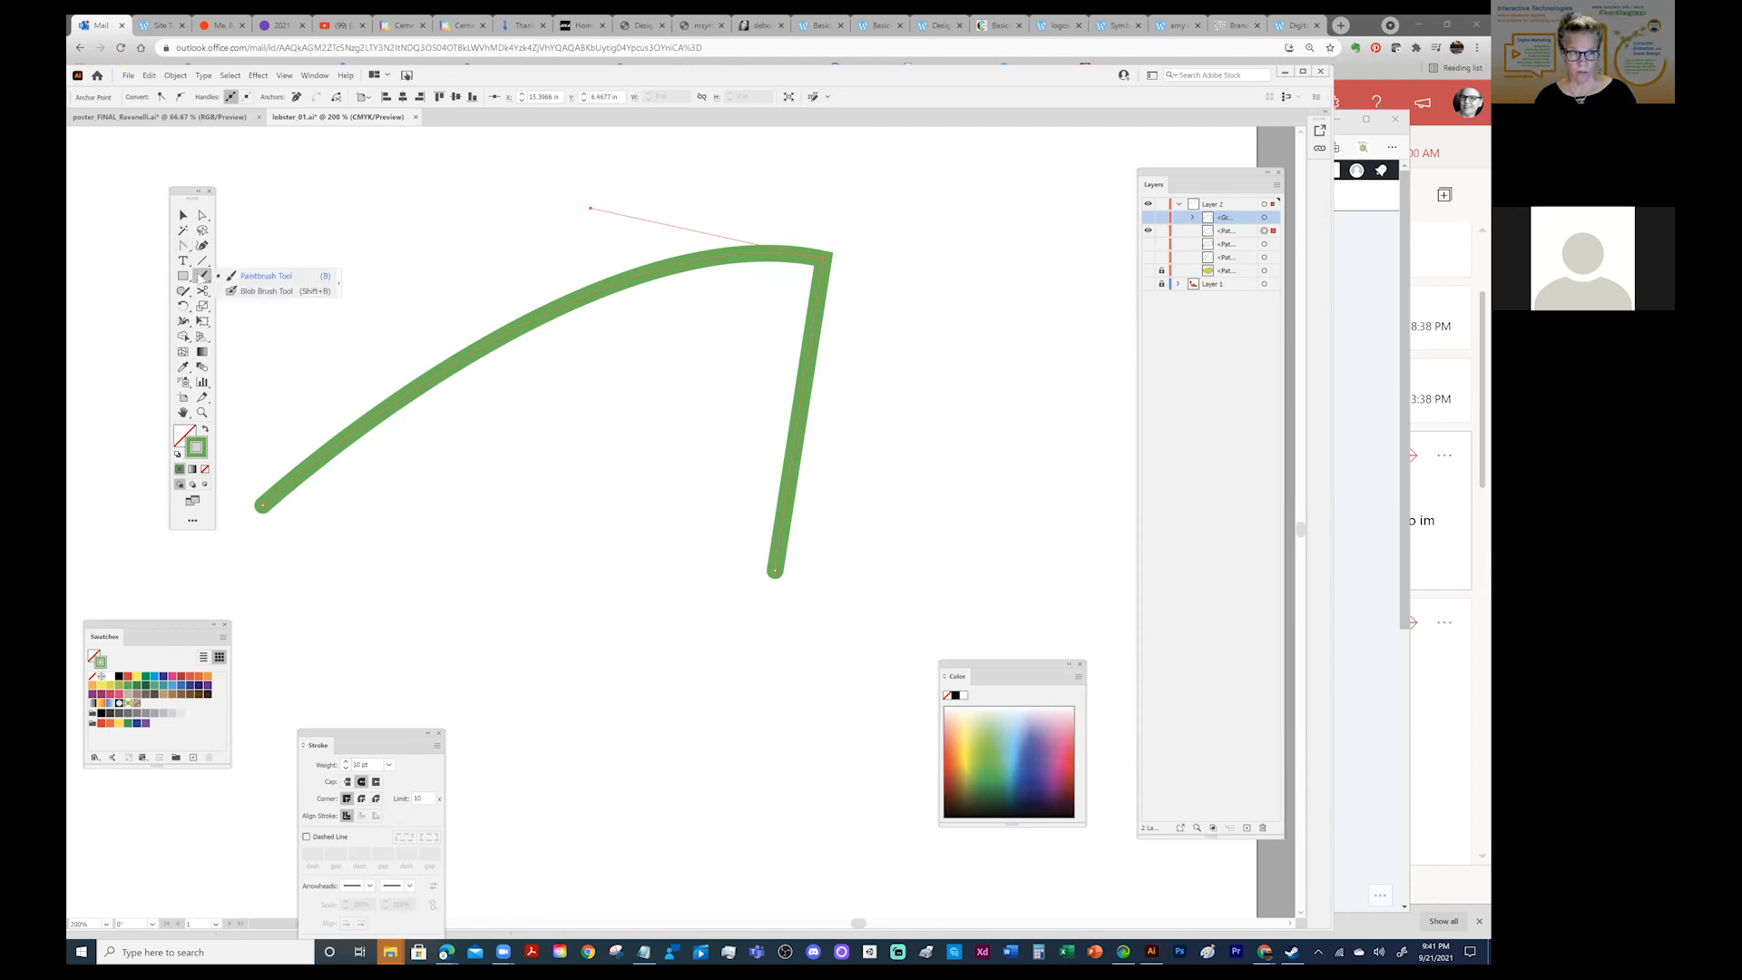
click(263, 292)
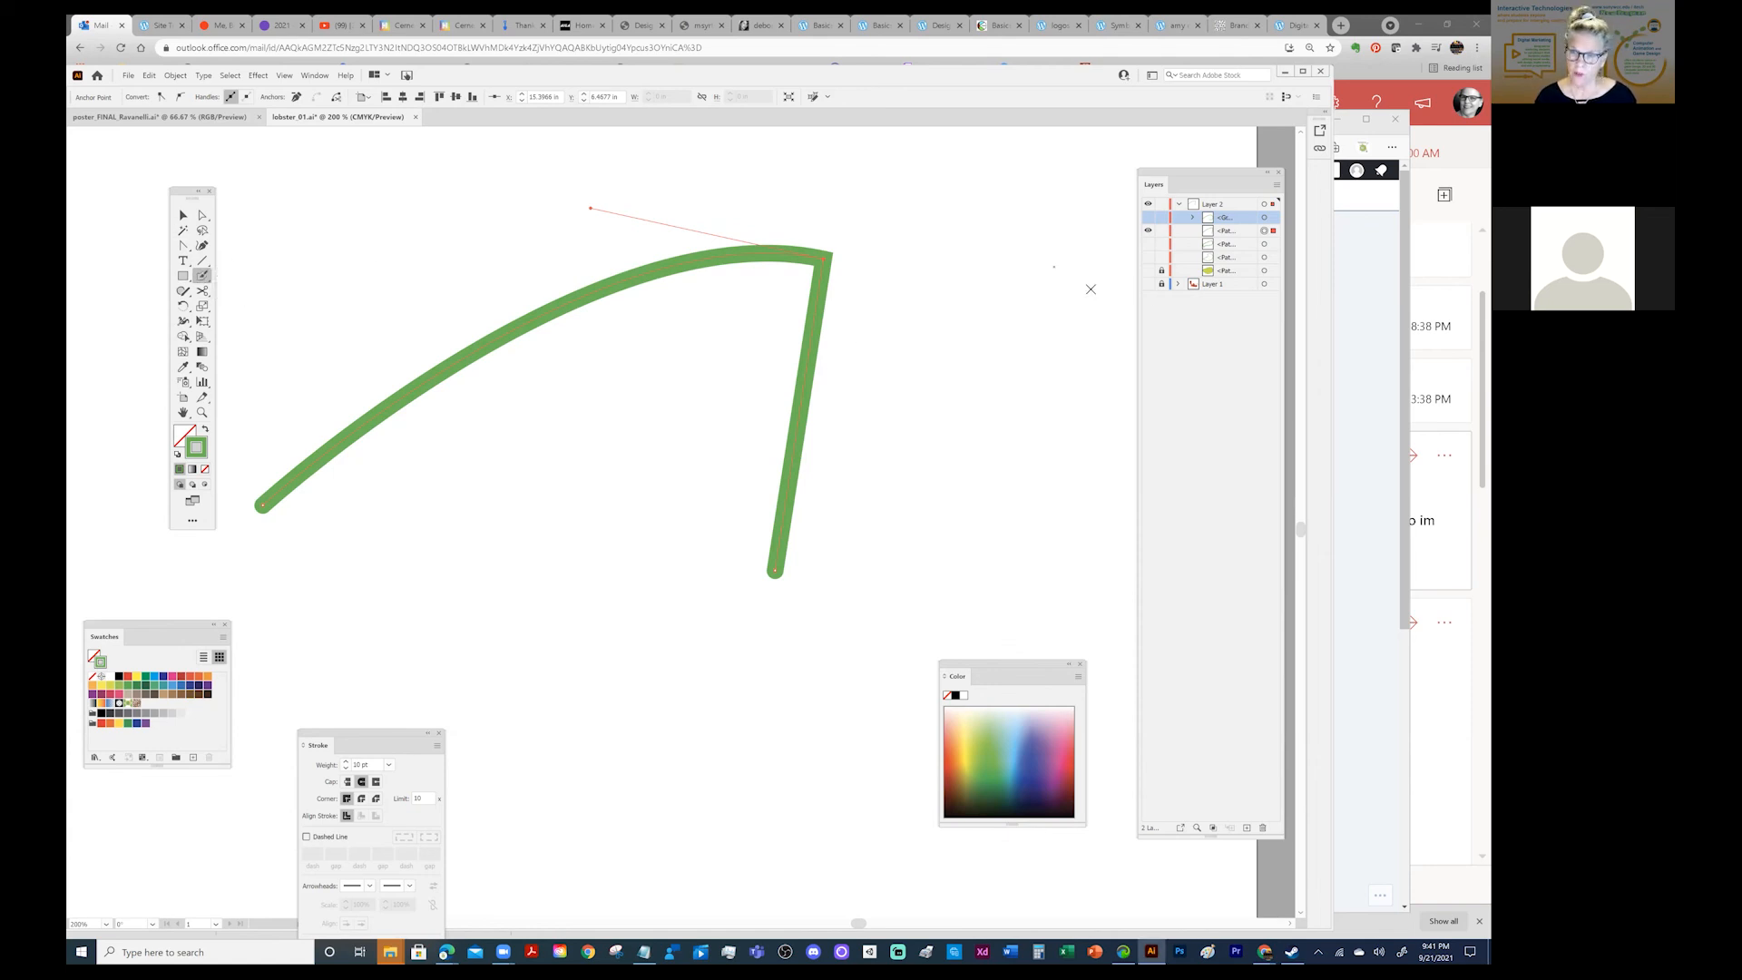
click(1148, 283)
key(ctrl+z)
key(ctrl+z)
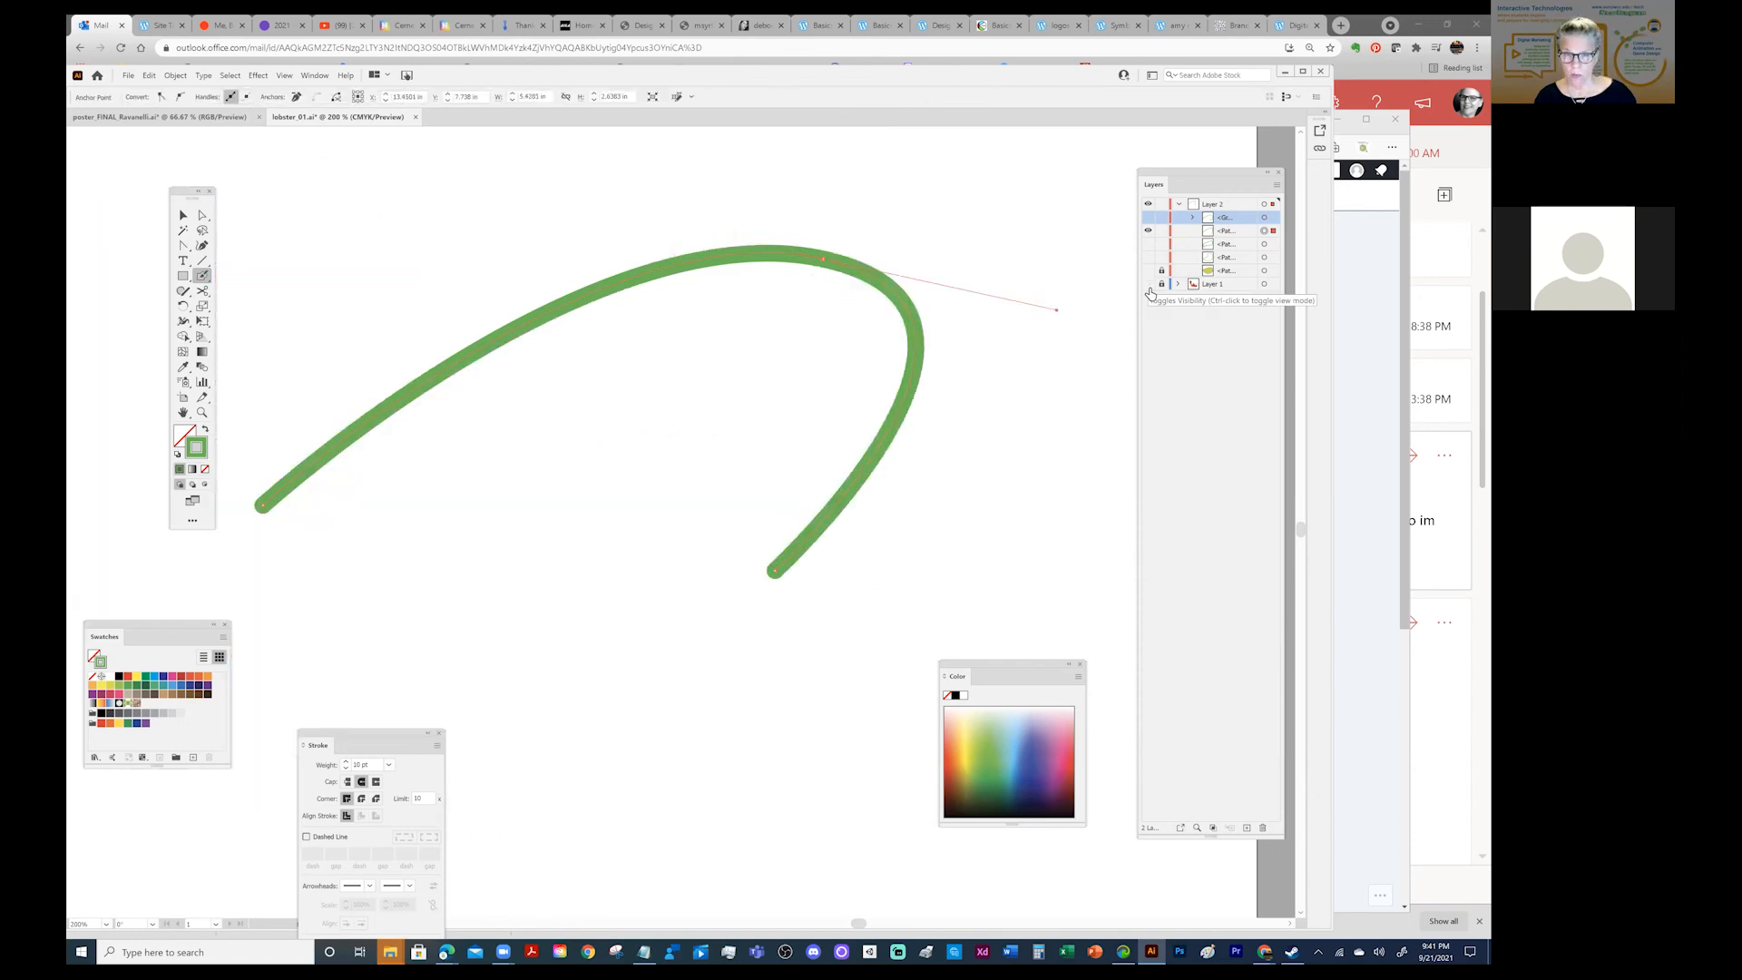
key(ctrl+shift+z)
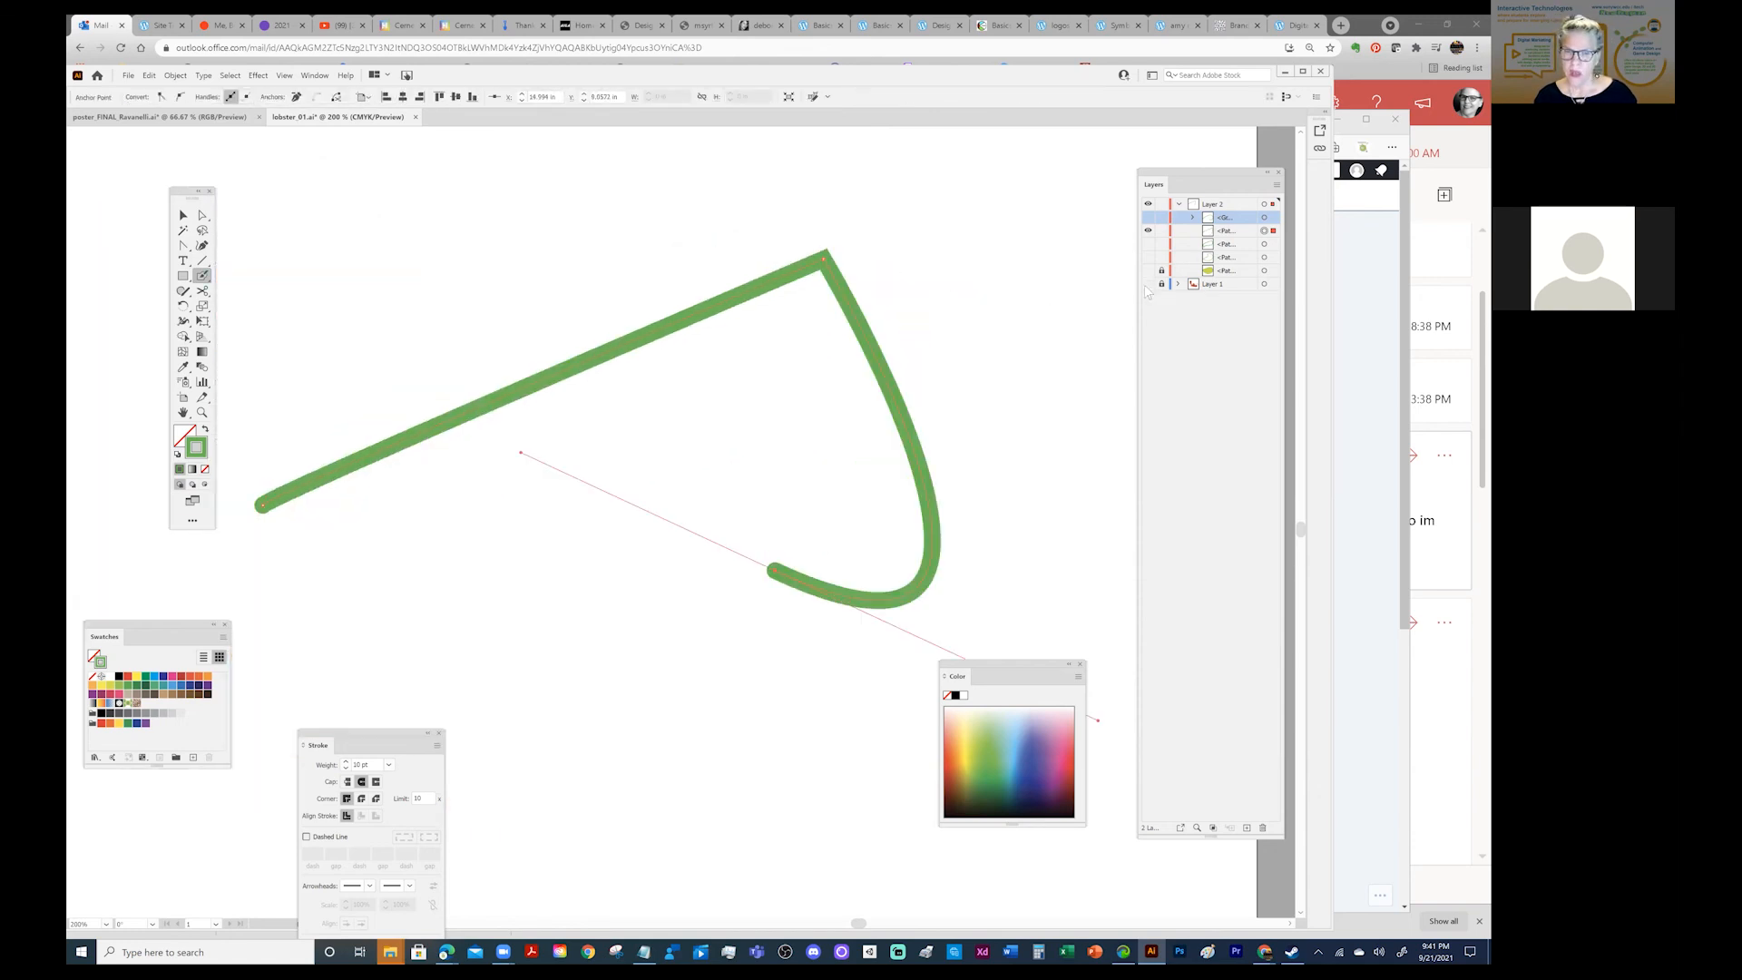
key(ctrl+shift+z)
Tilt the right direction handle of the antenna's top anchor point slightly down, independently of the left handle.
drag(1002, 297, 847, 270)
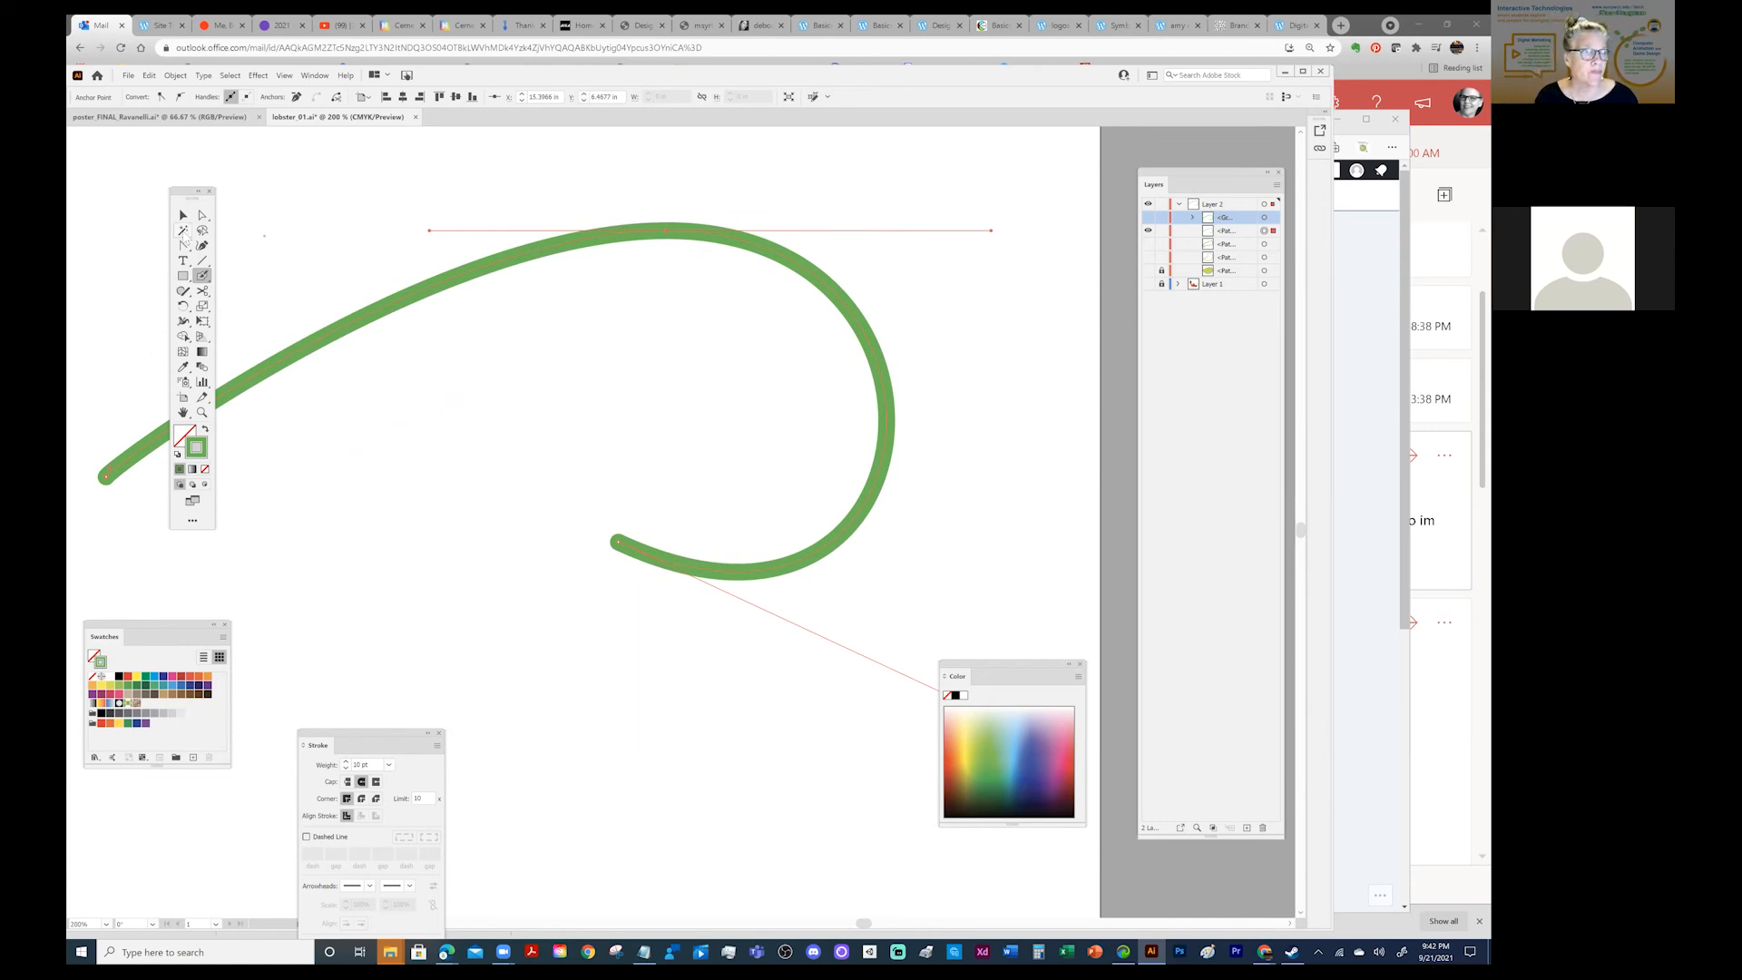
click(203, 217)
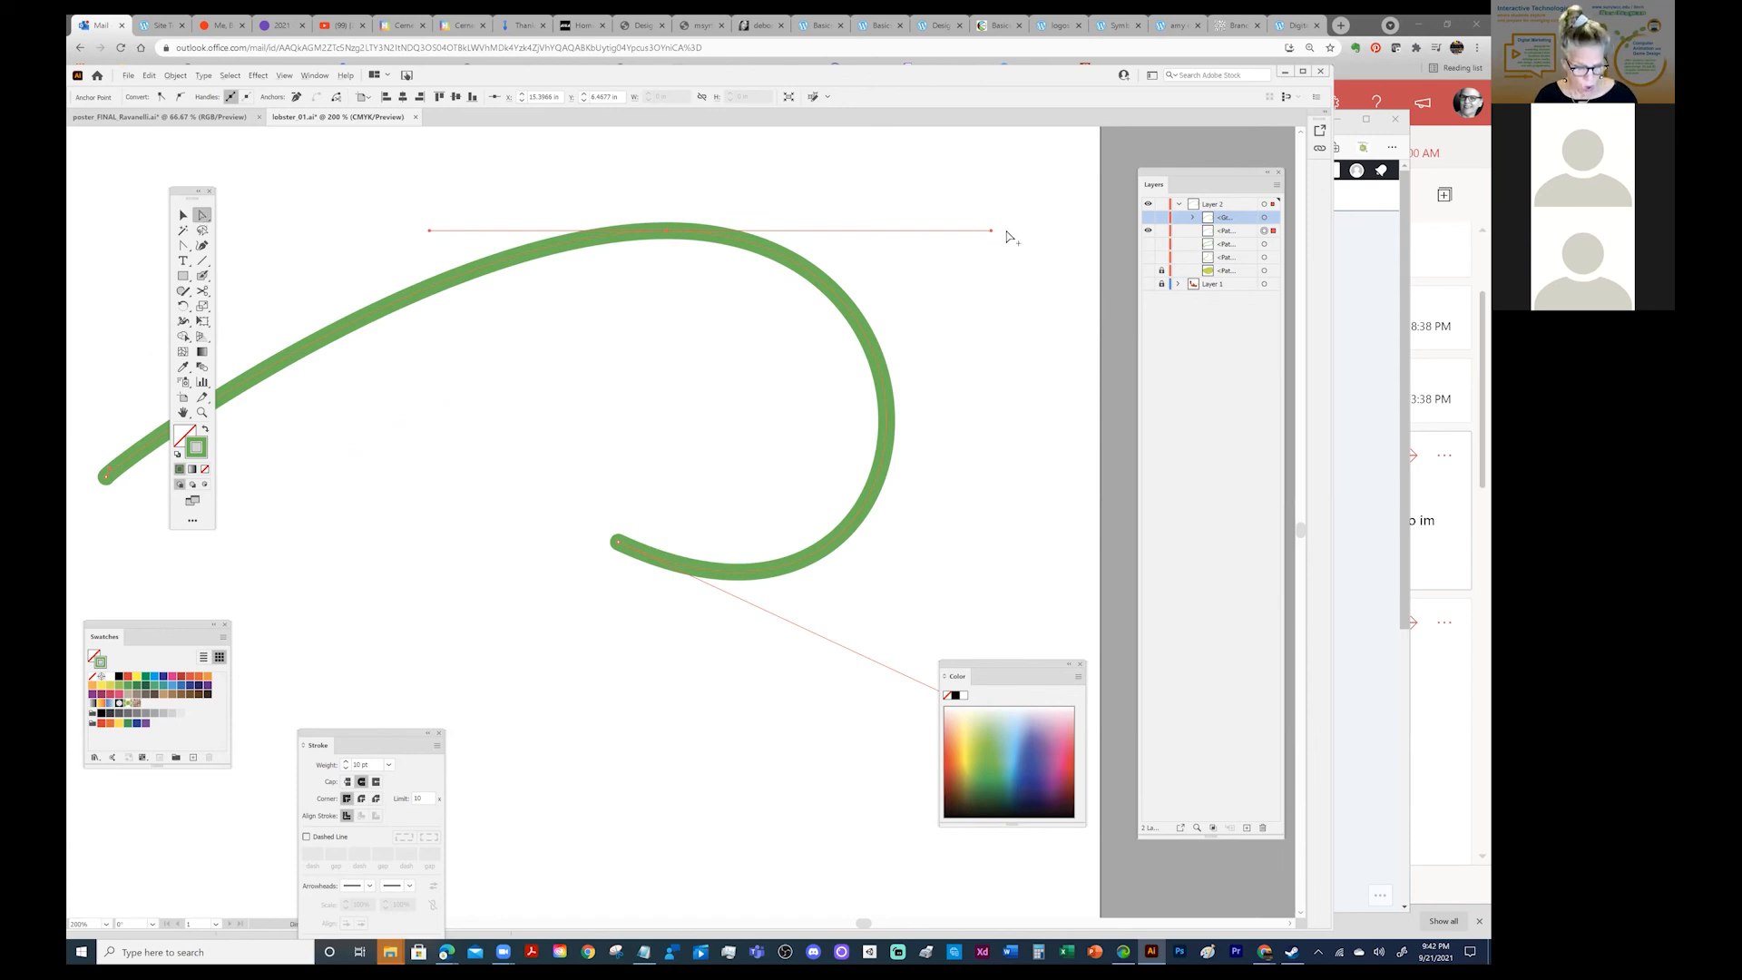
mouse_move(991, 234)
mouse_down()
mouse_move(808, 396)
mouse_move(575, 335)
mouse_move(532, 281)
mouse_move(506, 381)
mouse_move(858, 487)
mouse_move(1036, 270)
mouse_move(1022, 189)
mouse_move(917, 372)
mouse_move(734, 385)
mouse_move(917, 346)
mouse_move(973, 266)
mouse_up()
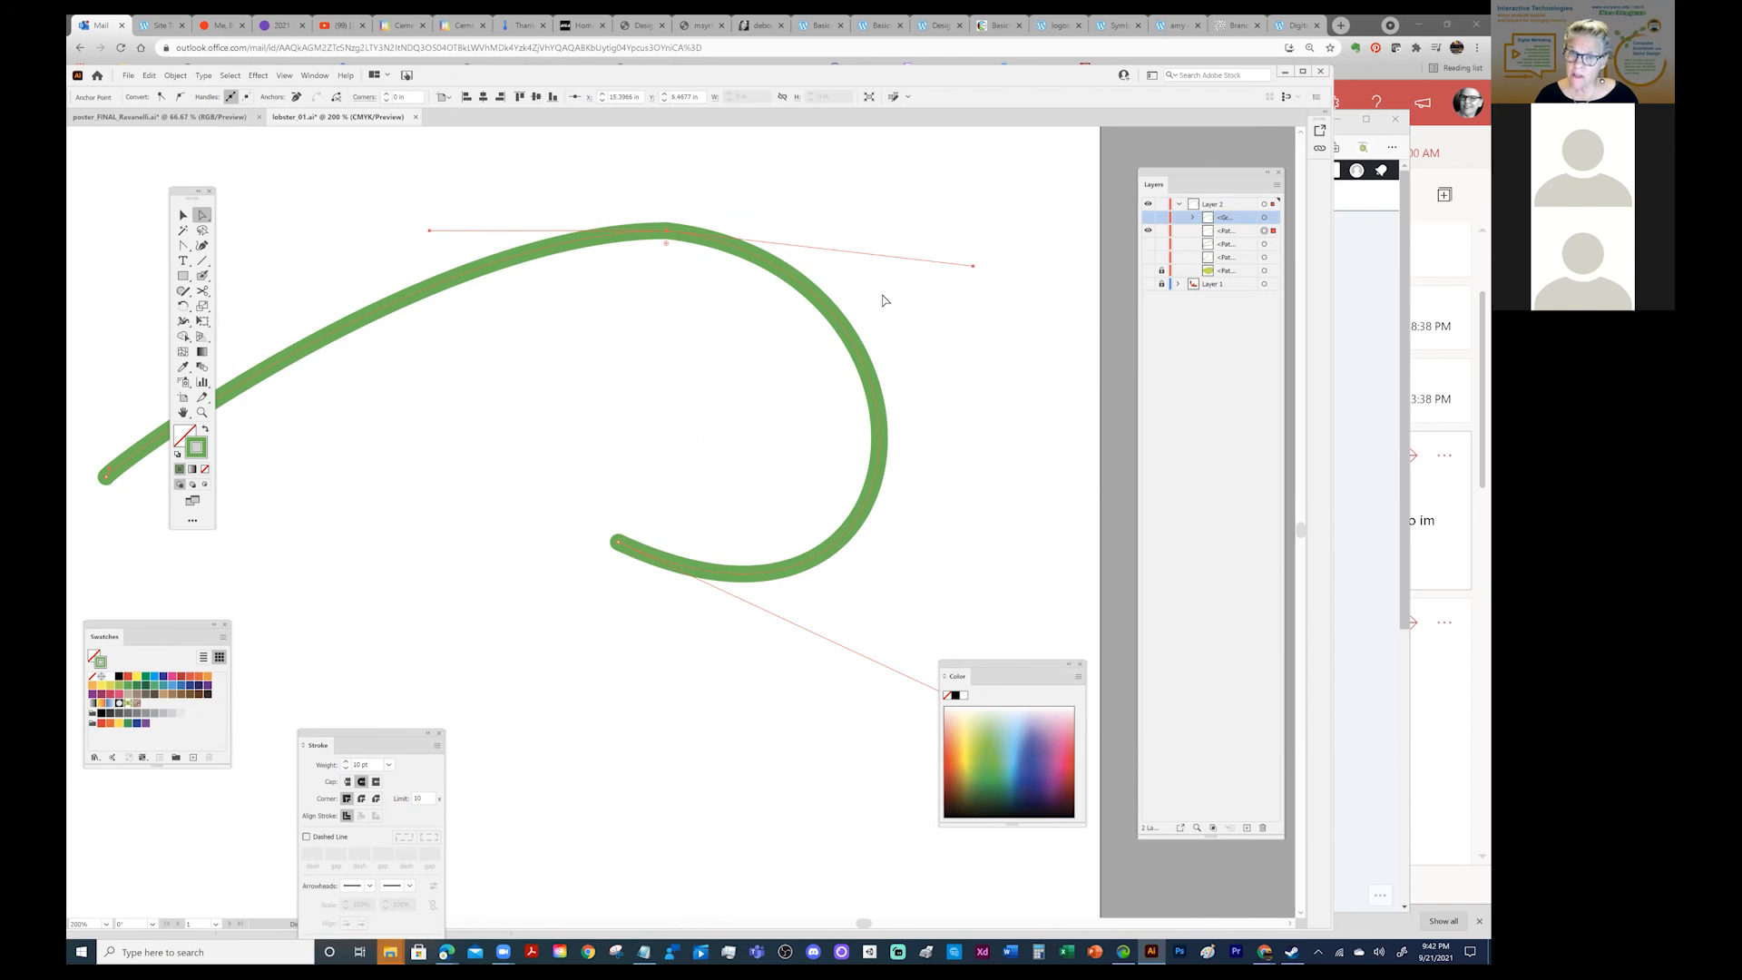
Add an anchor point on the right side of the antenna curve, and reshape the curve using it and the inner end's direction handle.
click(182, 245)
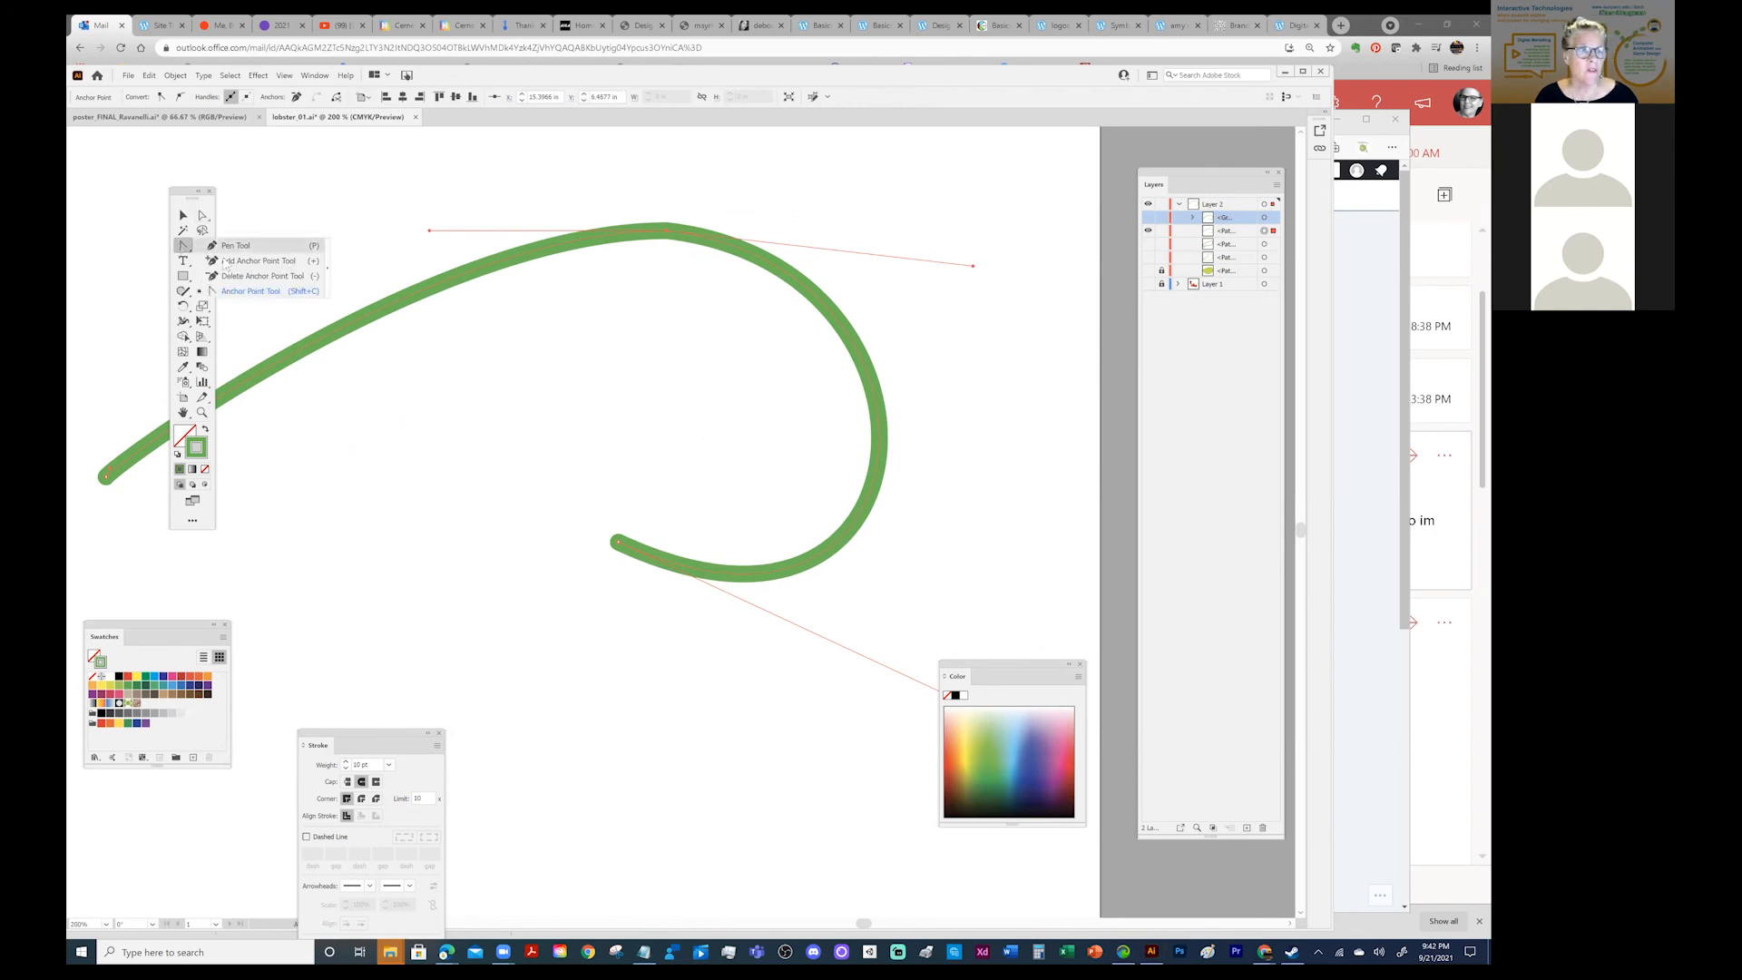
click(848, 348)
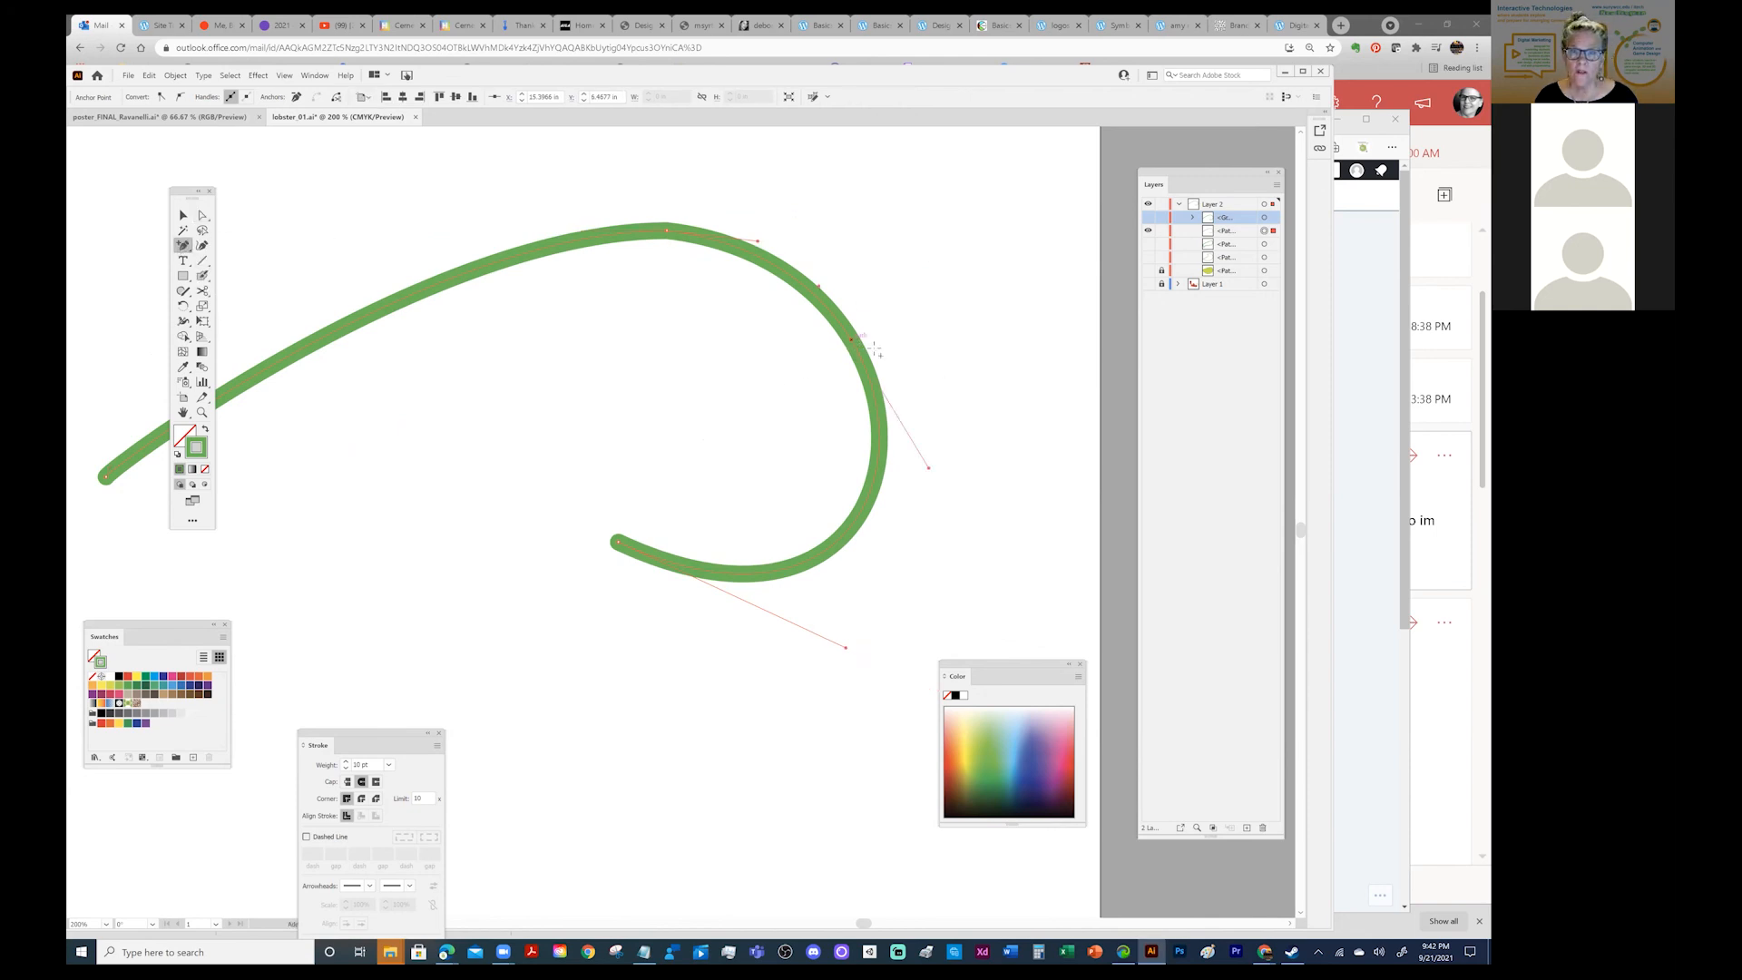
click(203, 216)
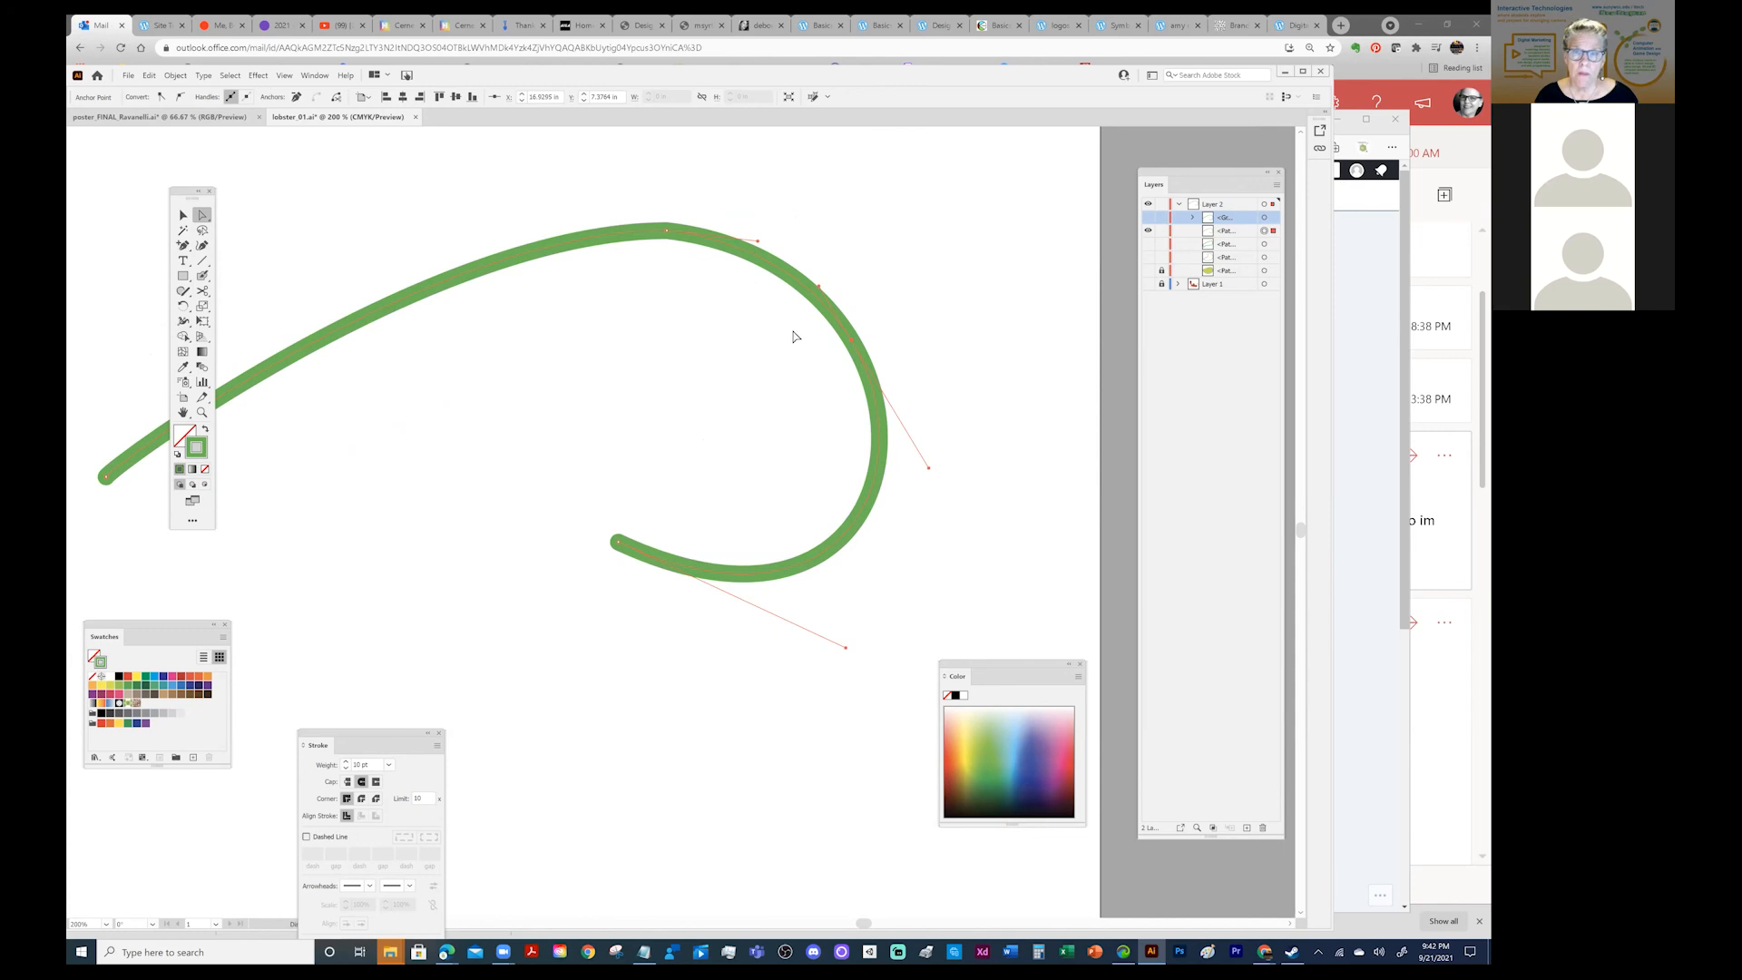
drag(863, 339, 878, 333)
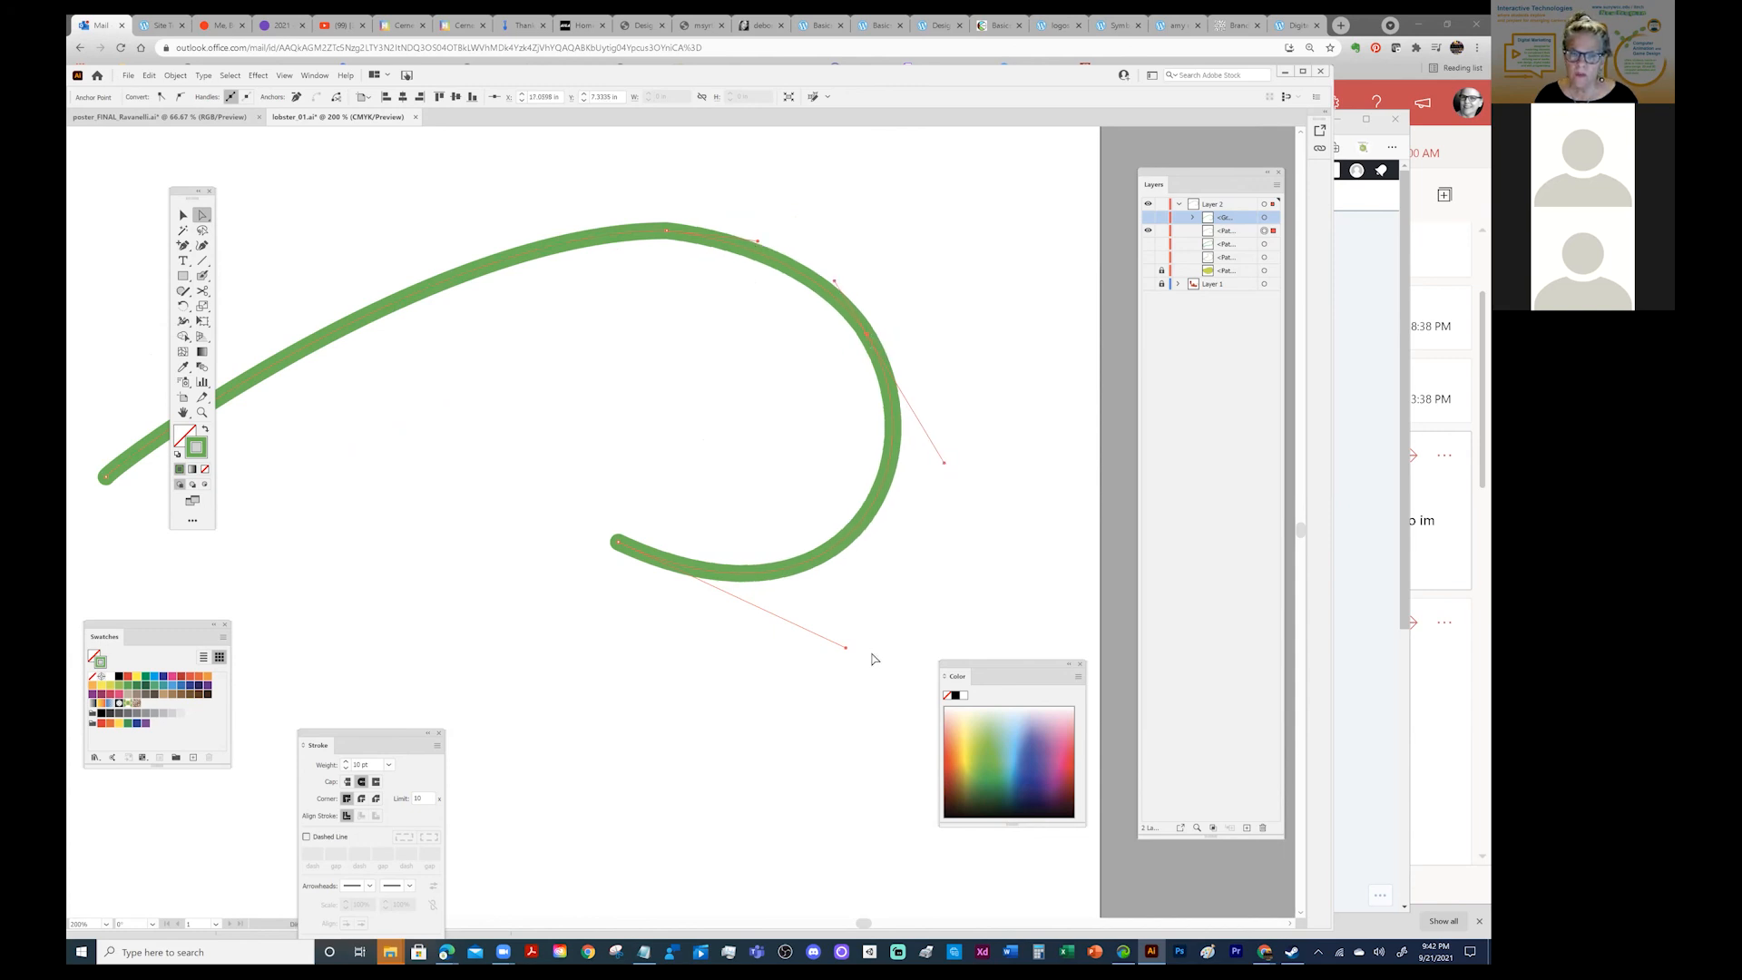
drag(846, 646, 807, 546)
mouse_move(864, 336)
mouse_down()
mouse_move(840, 352)
mouse_move(854, 342)
mouse_up()
Delete the added anchor point, lengthen the top anchor's right direction handle to widen the curve, and deselect the path.
drag(180, 245, 245, 278)
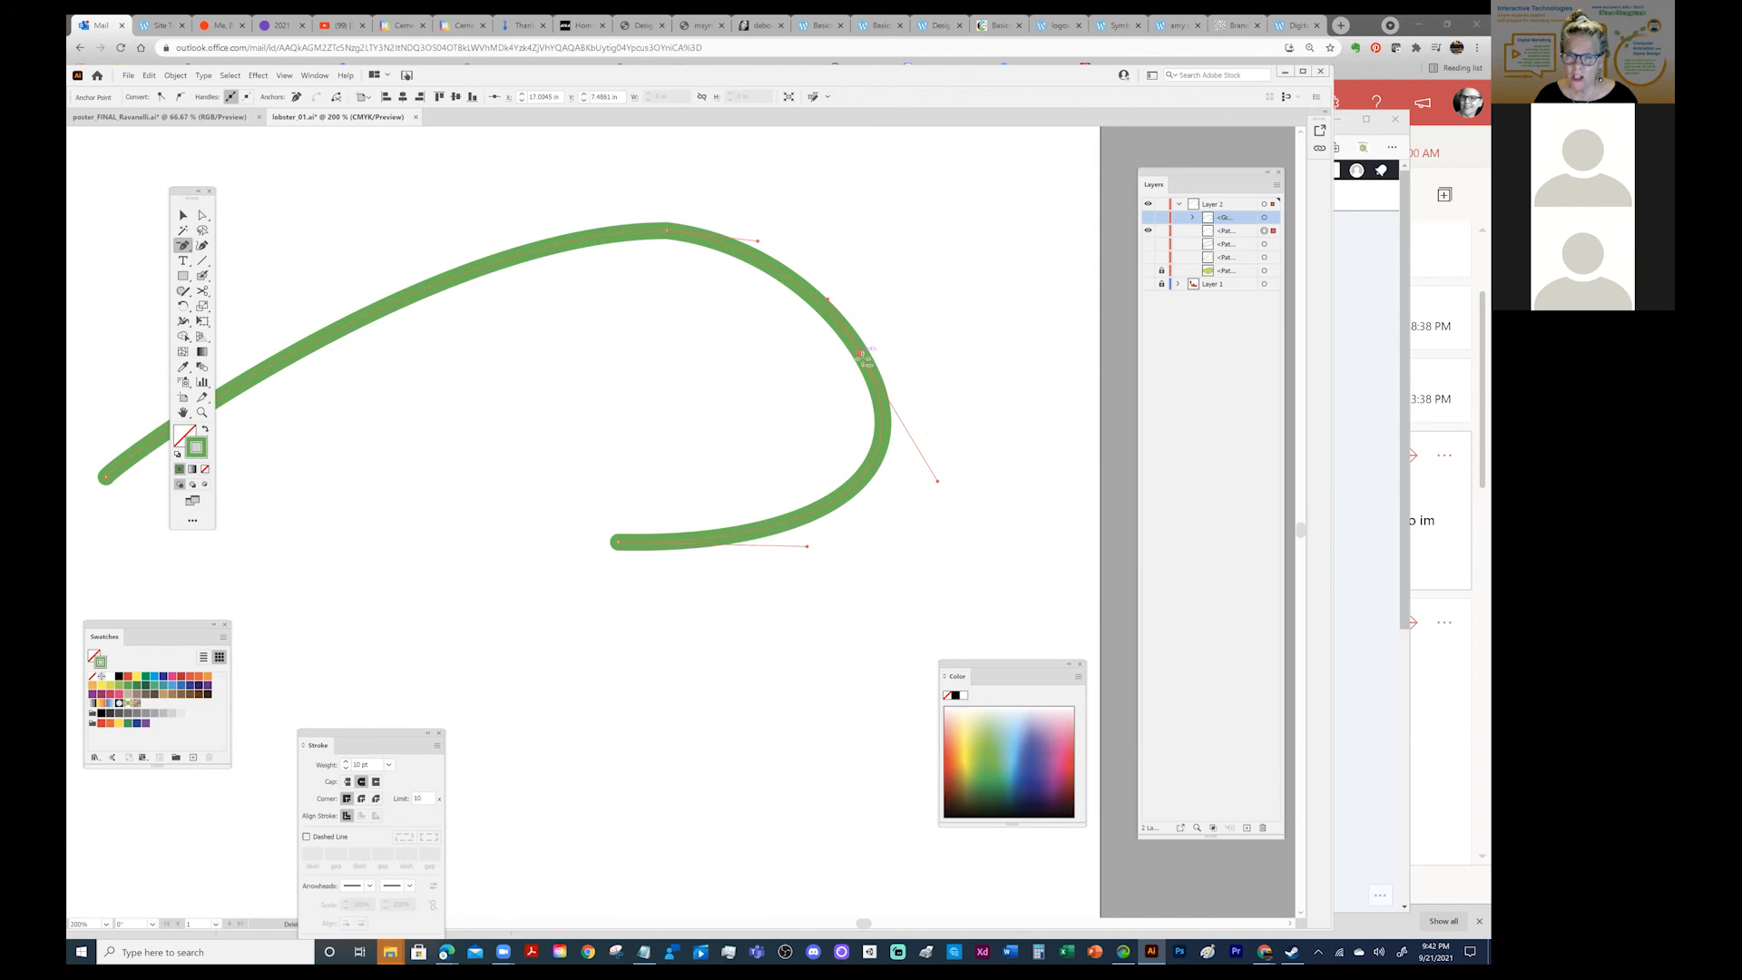
click(864, 354)
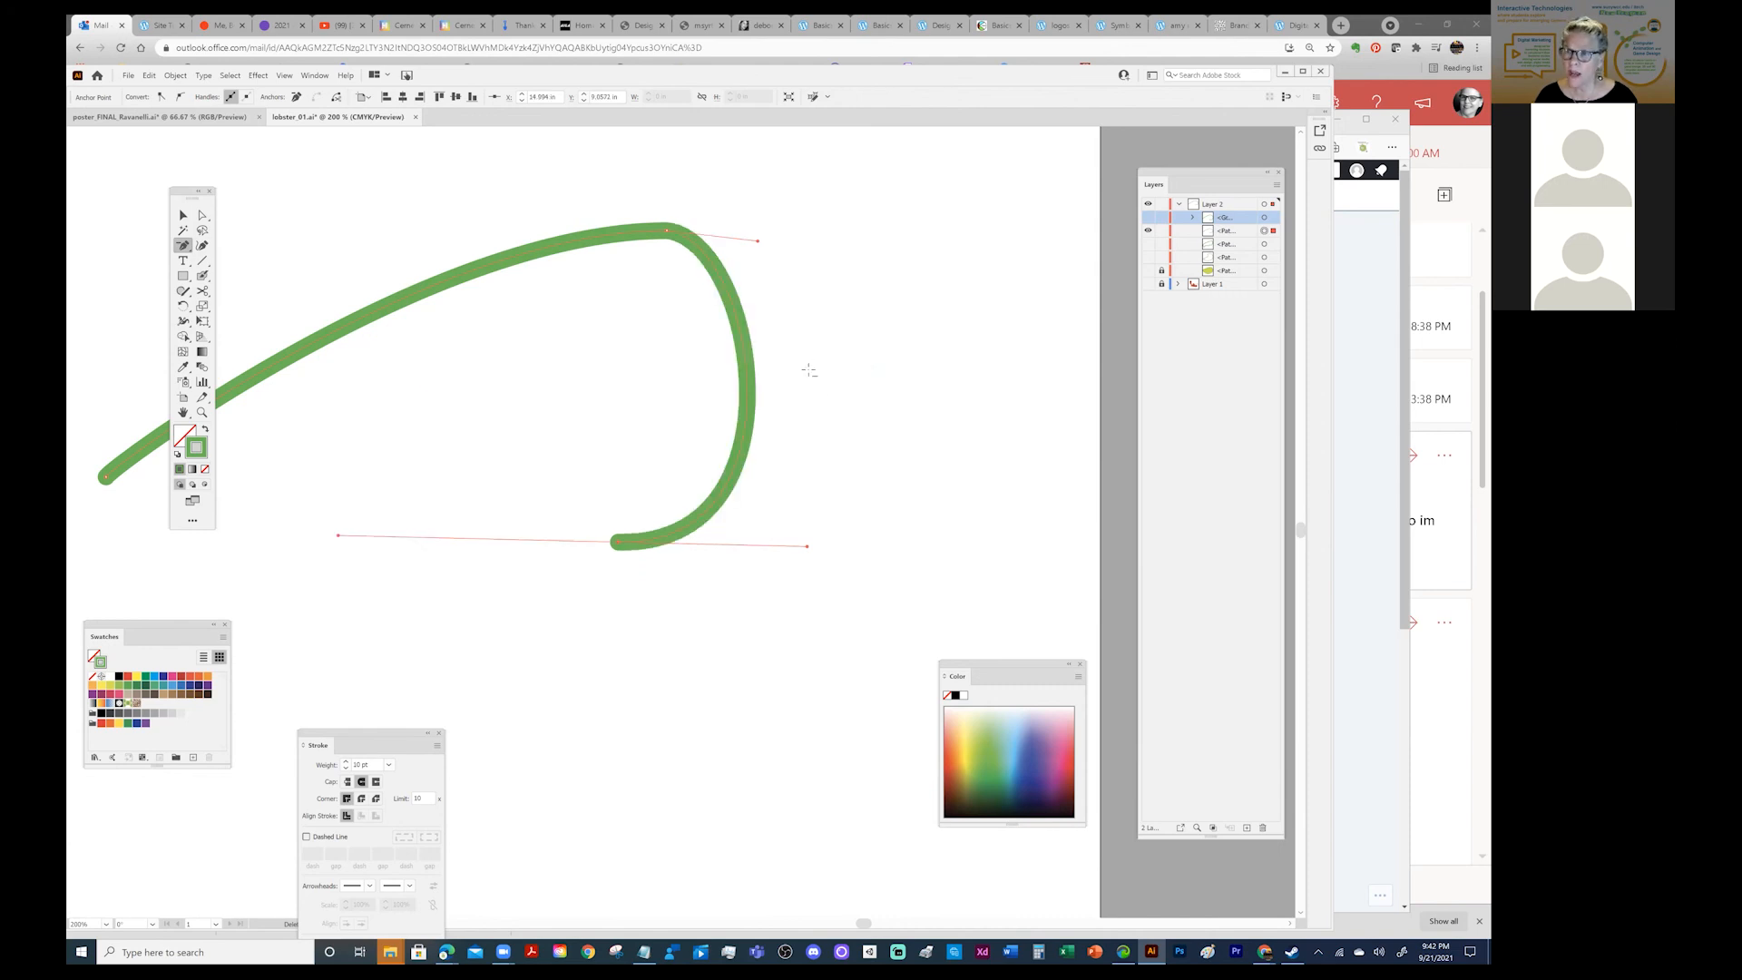
click(203, 217)
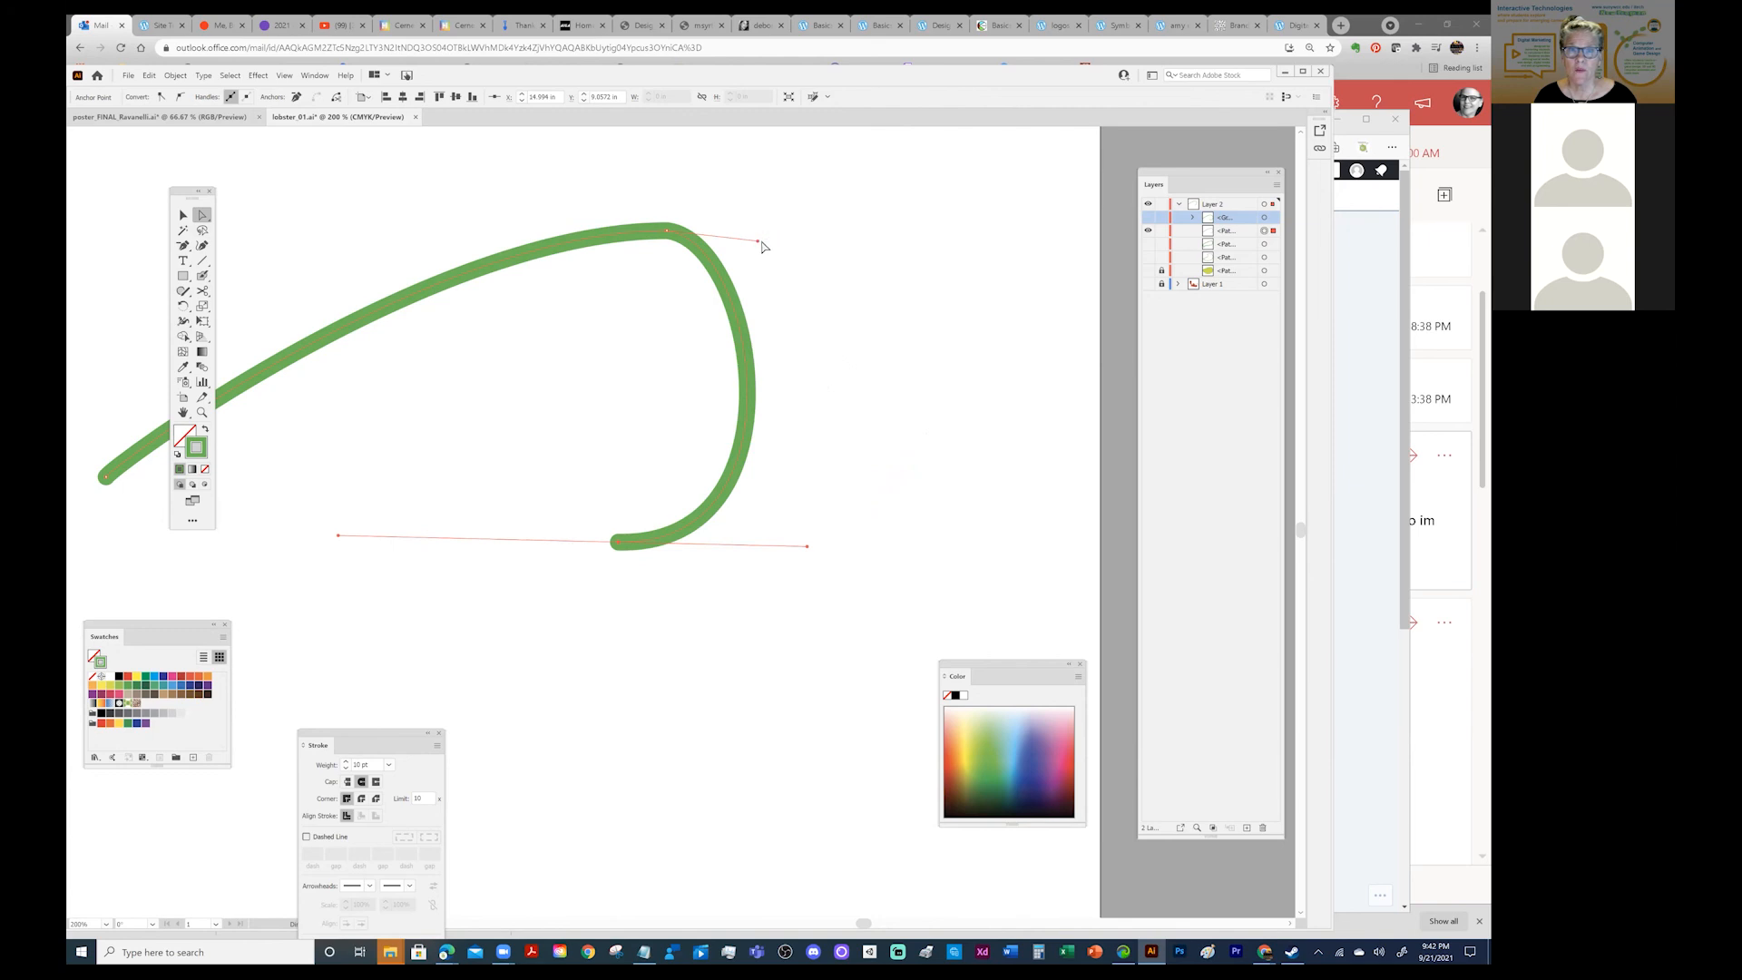
click(668, 232)
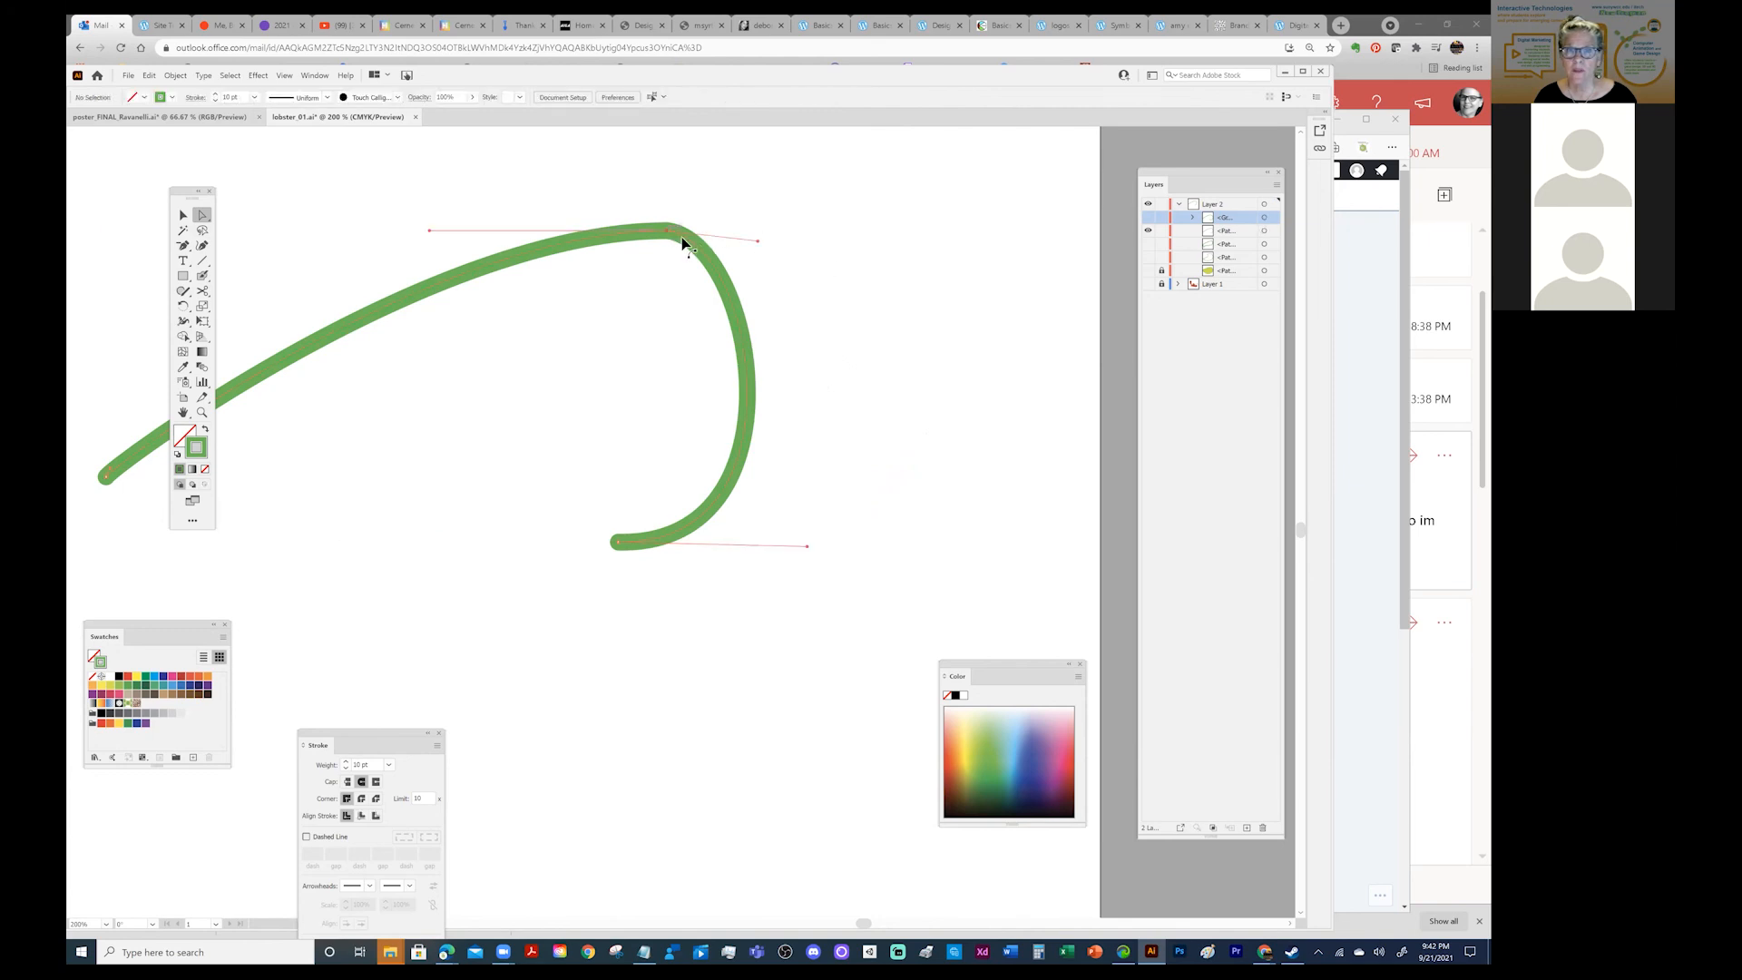
drag(760, 243, 1046, 220)
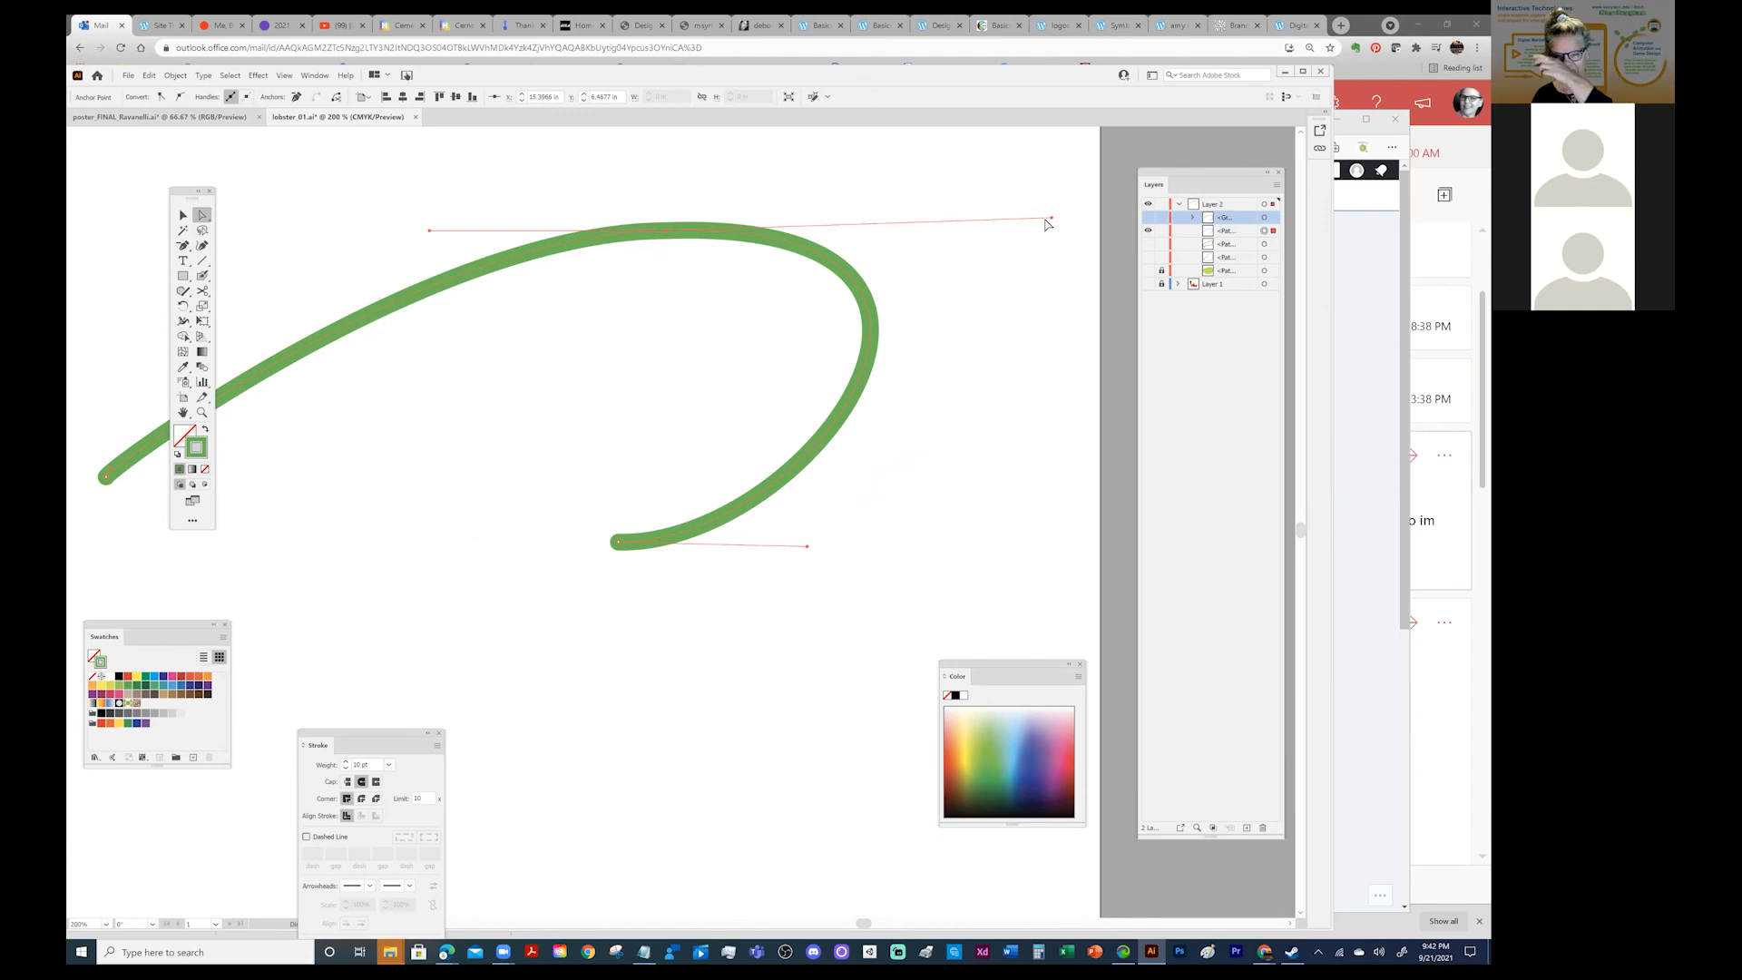
click(1040, 232)
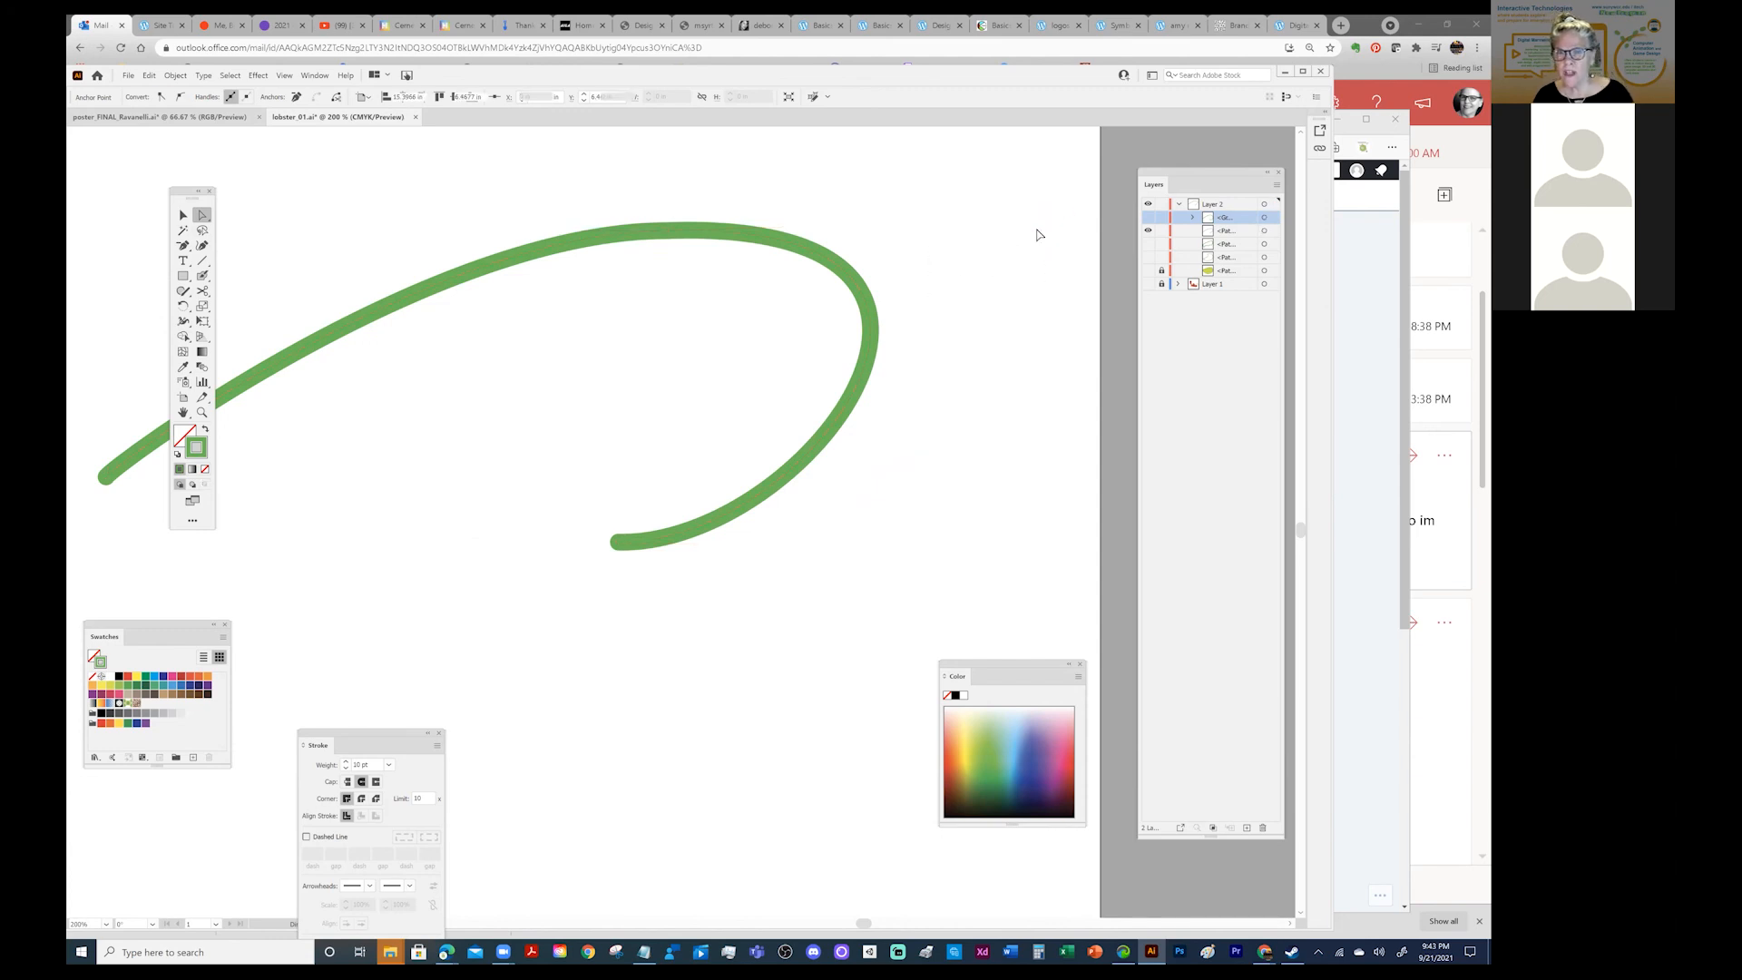